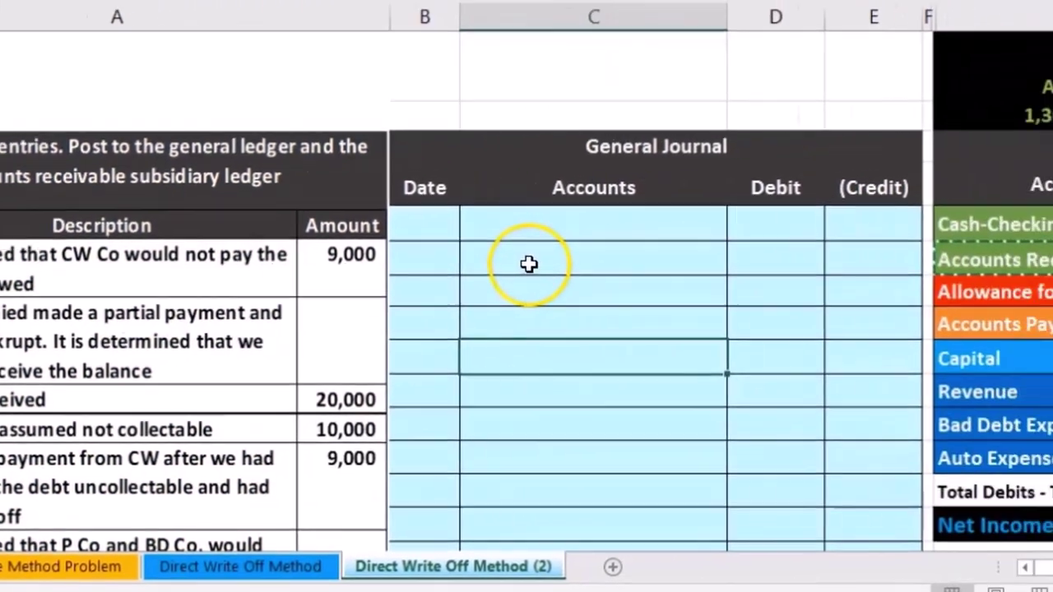
Examine the general journal and the trial balance, focusing on Accounts Receivable, Bad Debt Expense and Allowance for Doubtful Accounts
left_click(731, 251)
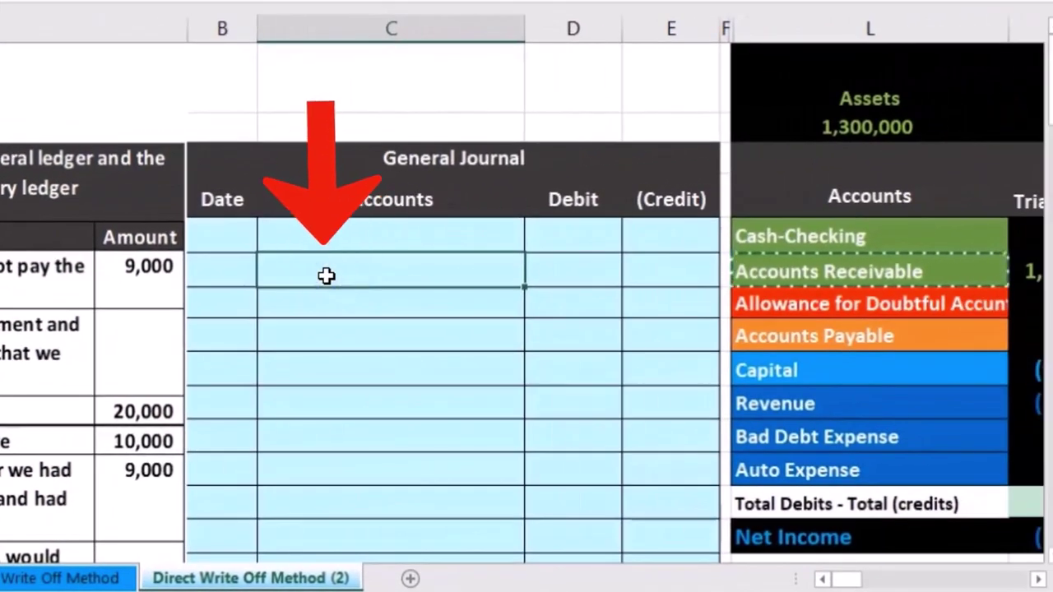
key("Tab")
key("ctrl+Right")
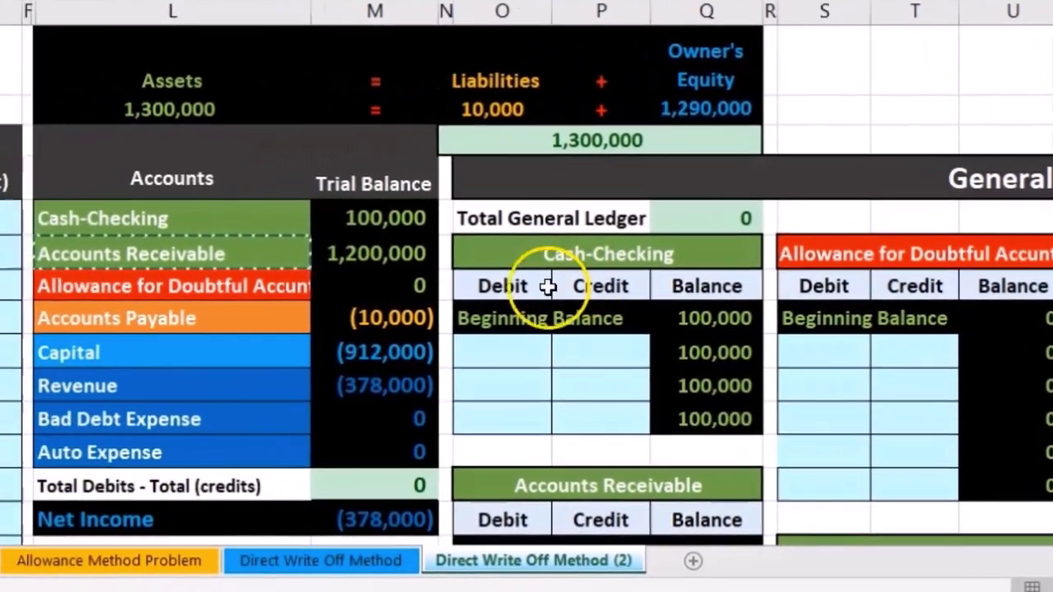
left_click(89, 211)
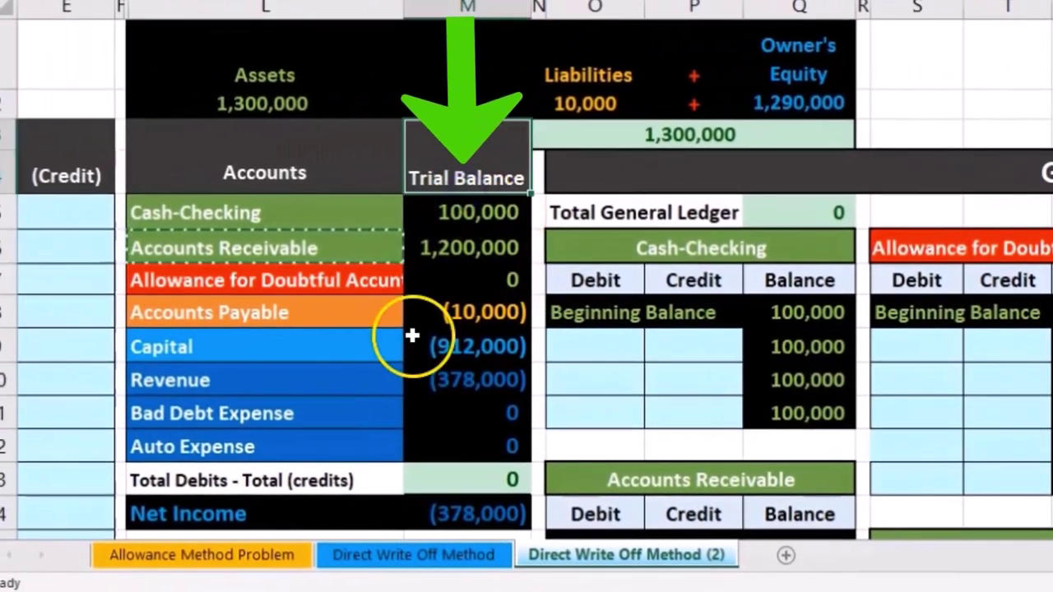
key("Up")
key("ctrl+Left")
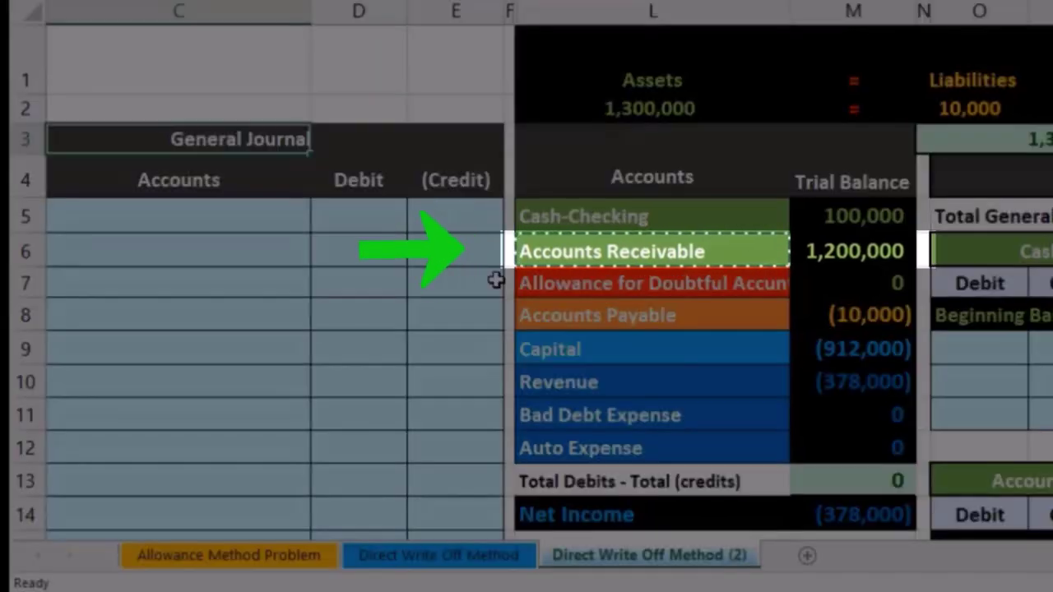
left_click_drag(557, 252, 804, 258)
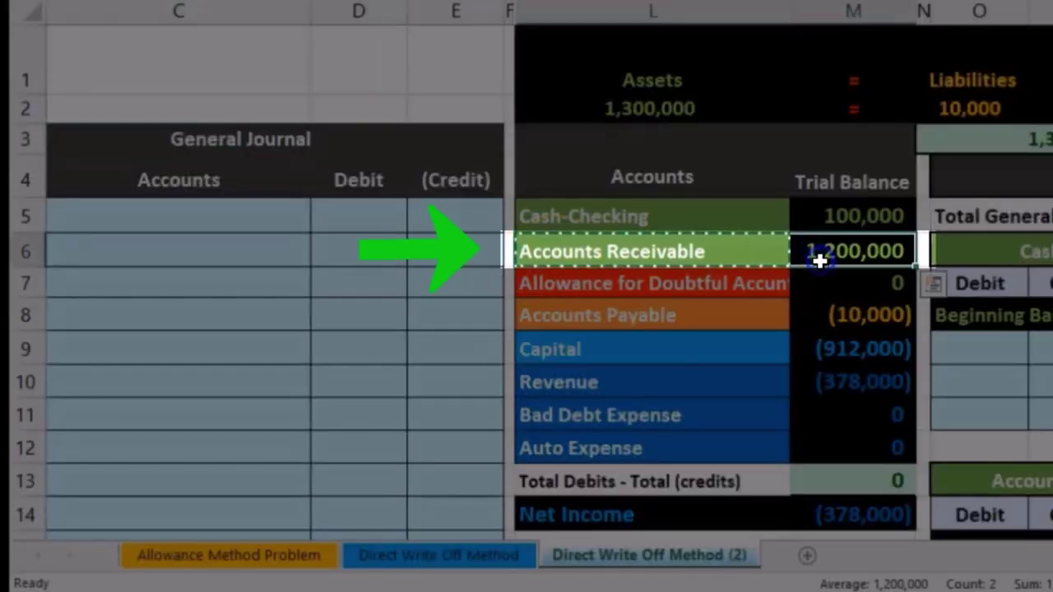
left_click(759, 415)
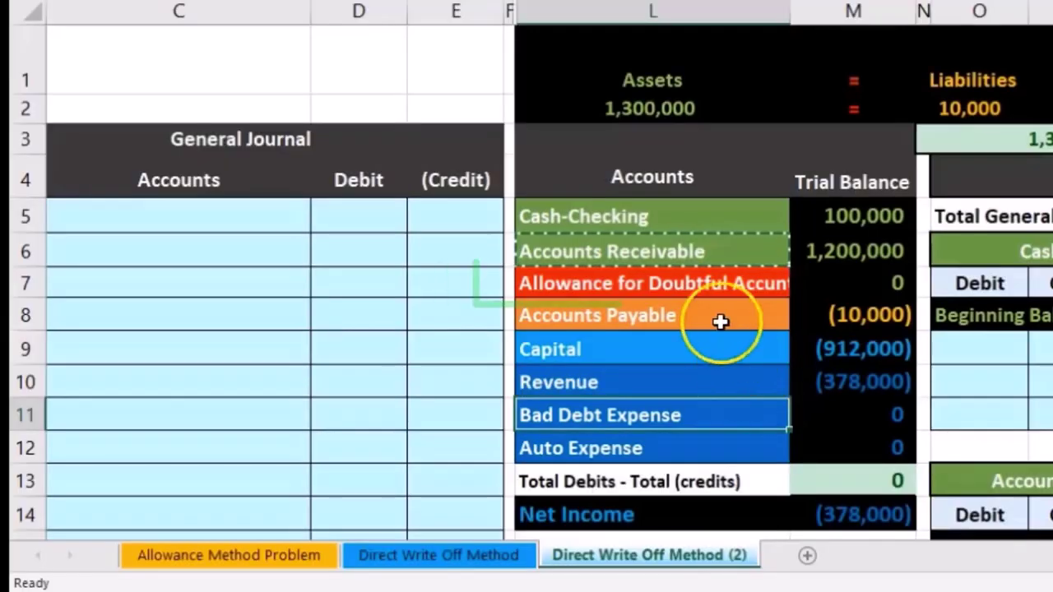
left_click(709, 288)
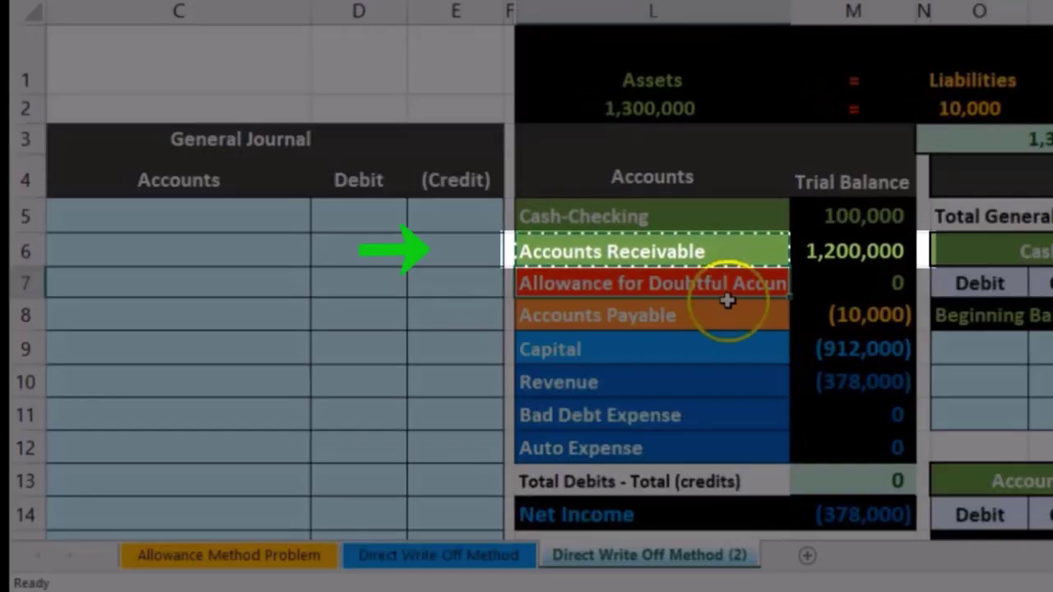
left_click_drag(791, 250, 829, 241)
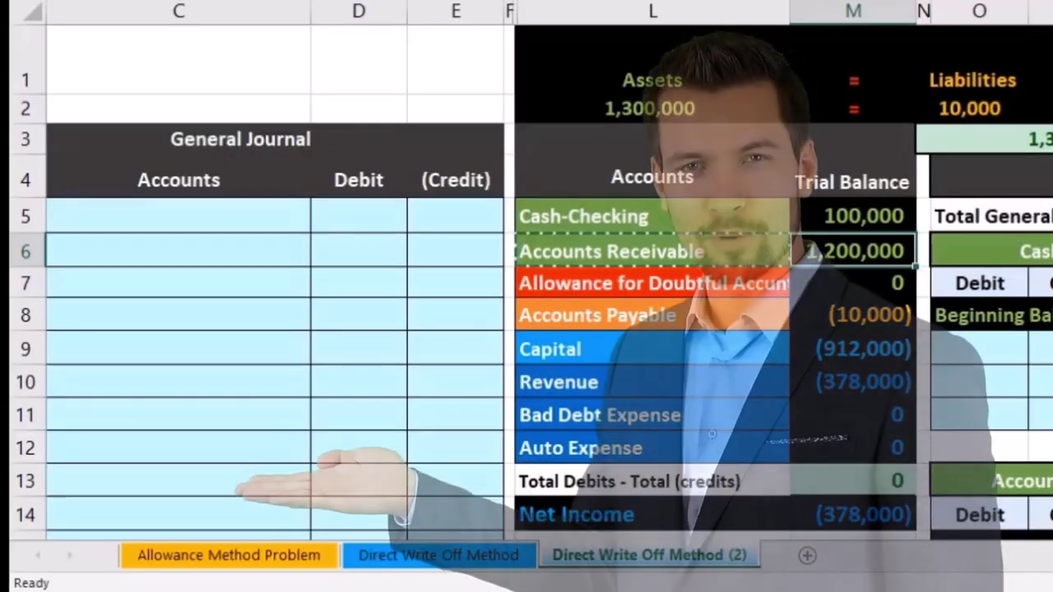
Examine Accounts Receivable in the general ledger, the customer accounts in the subsidiary ledger, and the formula behind the subsidiary ledger total
scroll(526, 329, "right", 3)
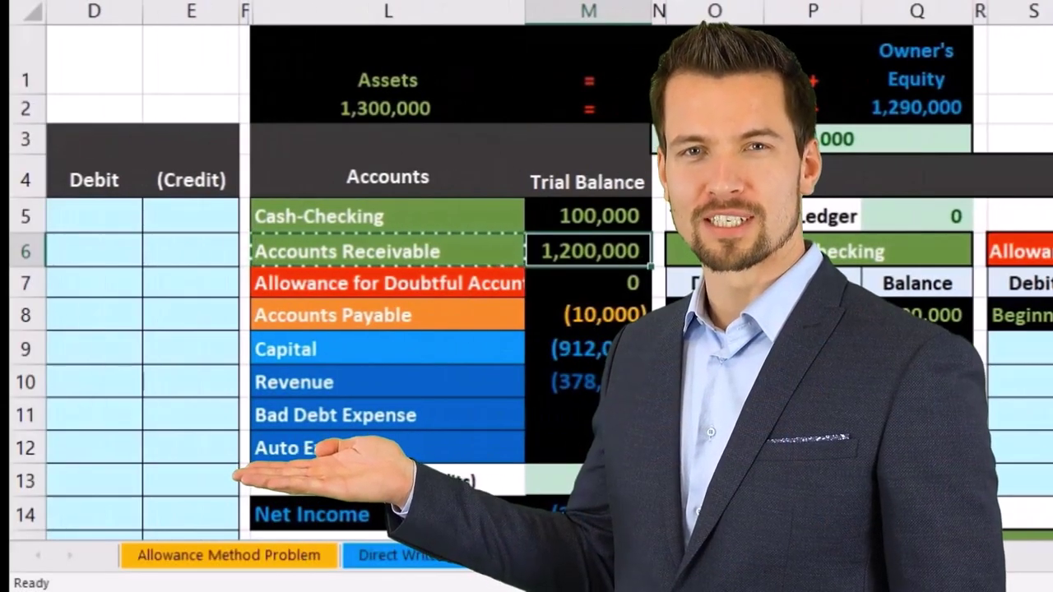
scroll(526, 296, "down", 1)
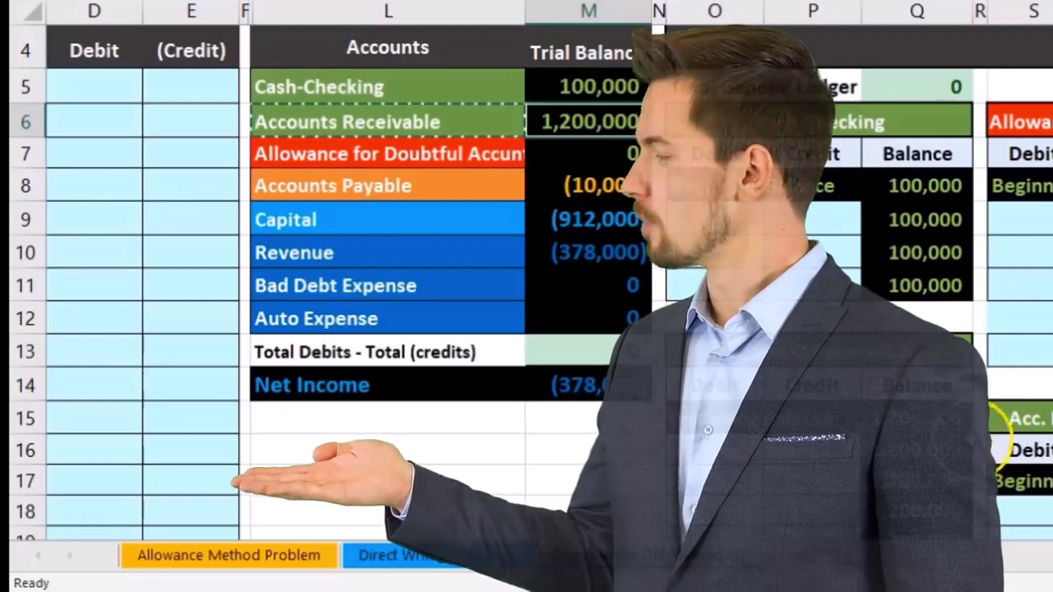
left_click(930, 432)
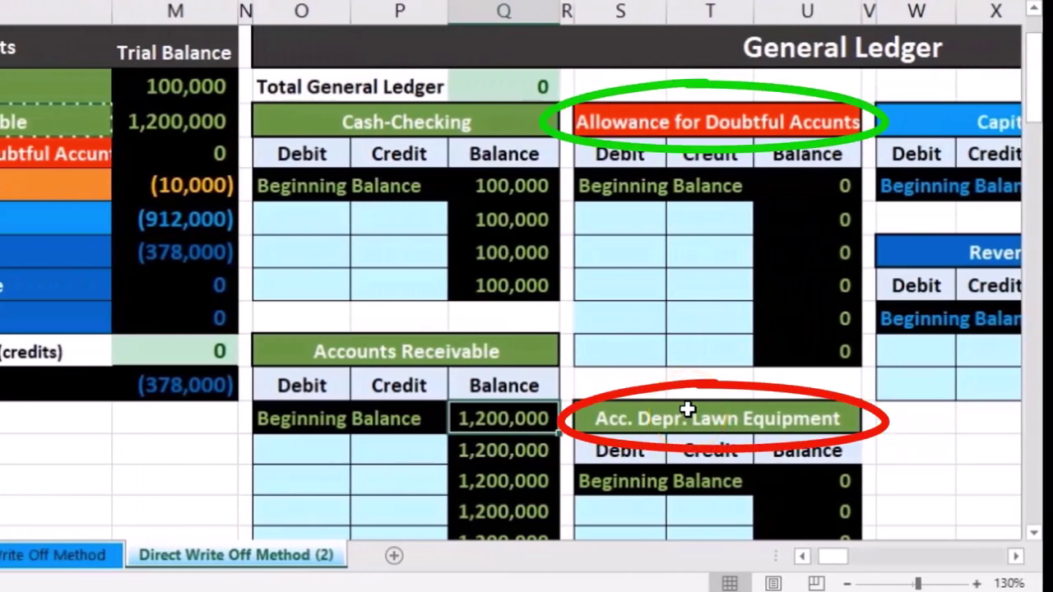
scroll(687, 409, "down", 5)
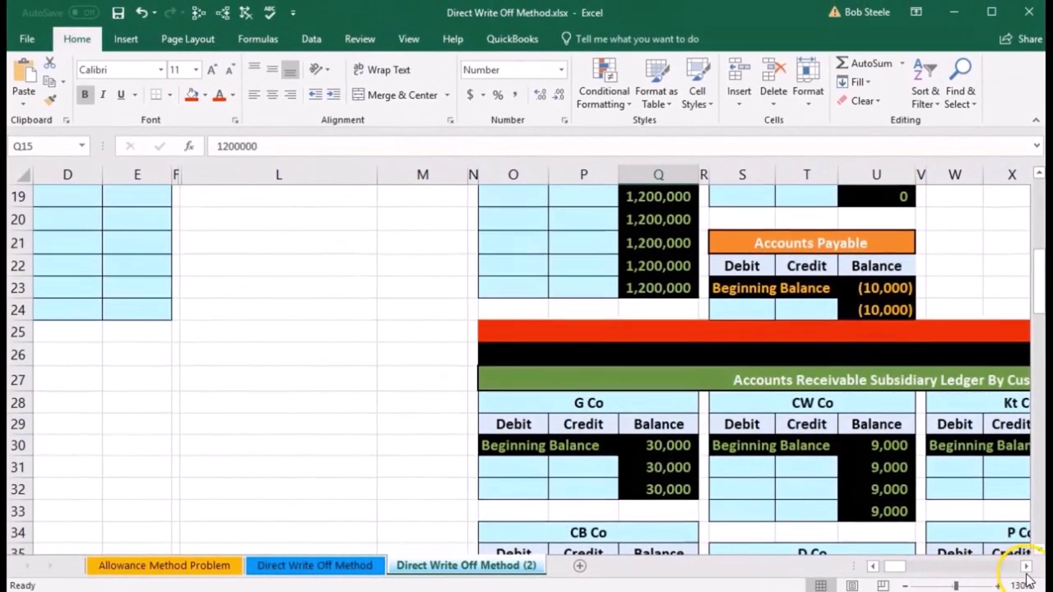
left_click(1021, 563)
left_click(1026, 569)
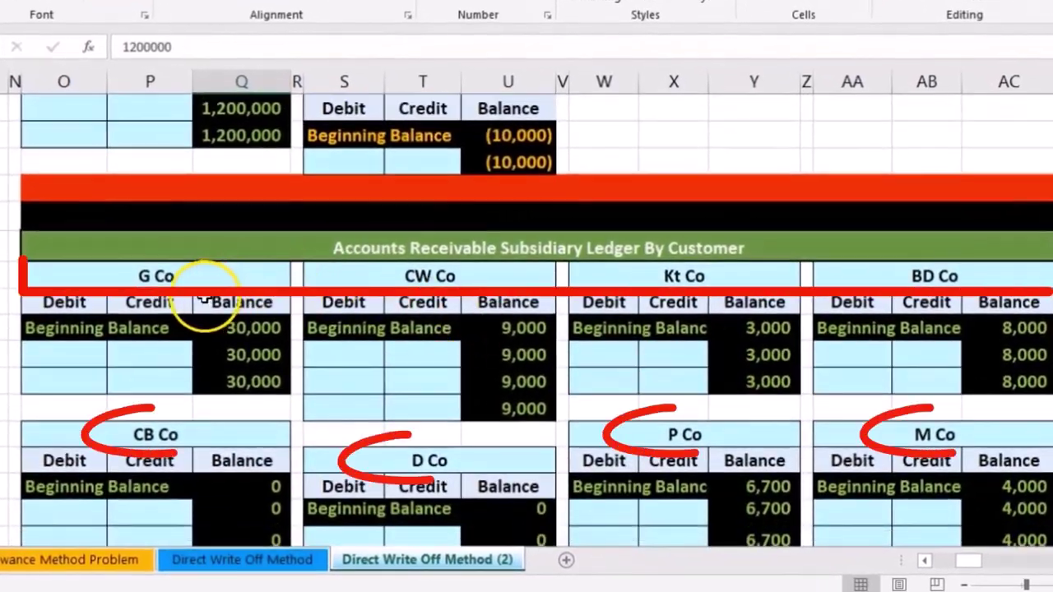
left_click(191, 276)
left_click(389, 272)
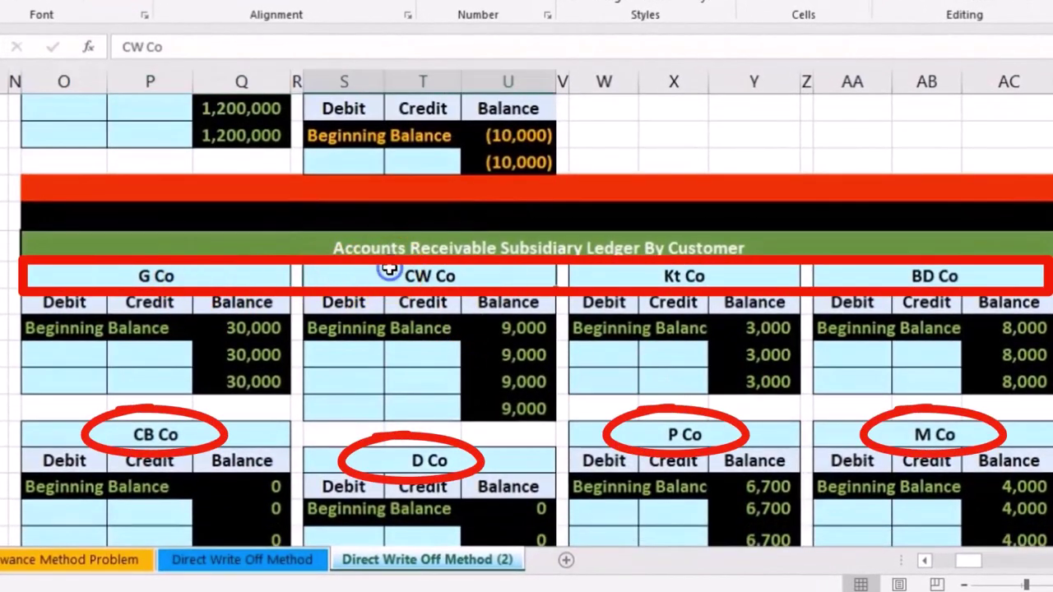
left_click(592, 273)
scroll(593, 273, "down", 1)
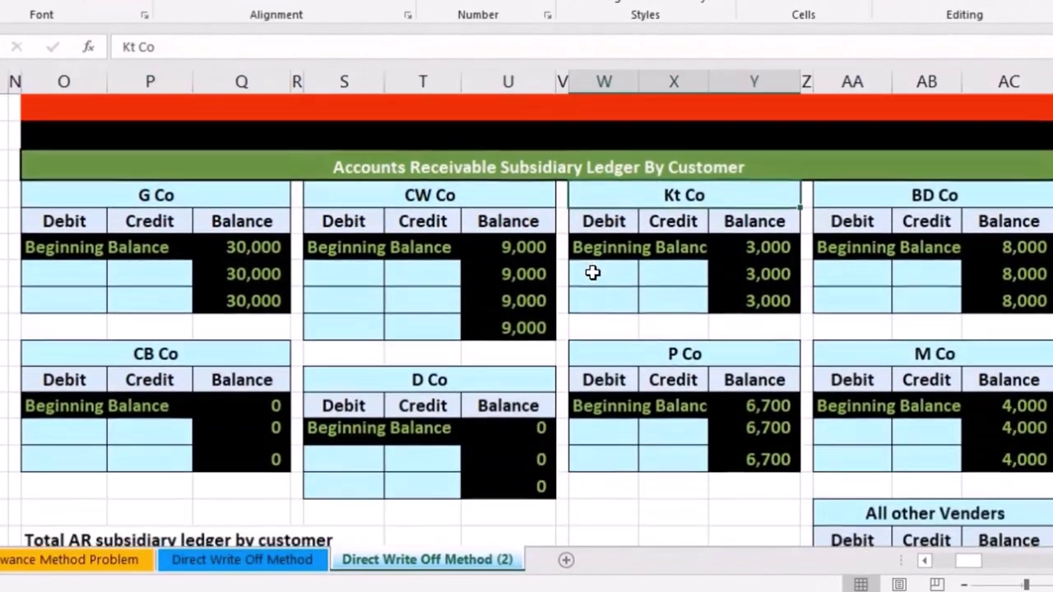
left_click(540, 327)
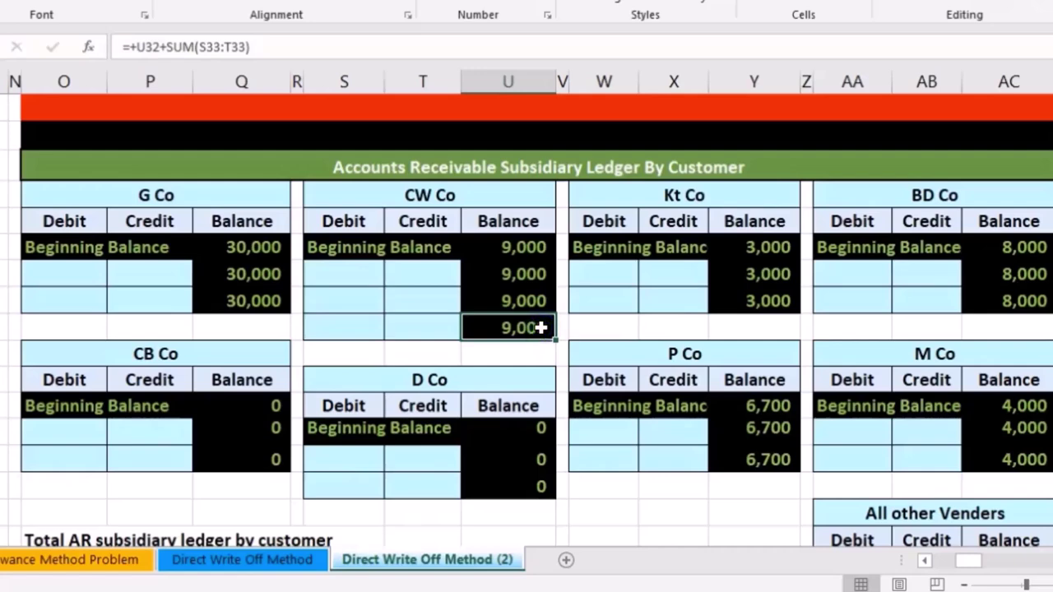
scroll(541, 327, "down", 1)
double_click(516, 476)
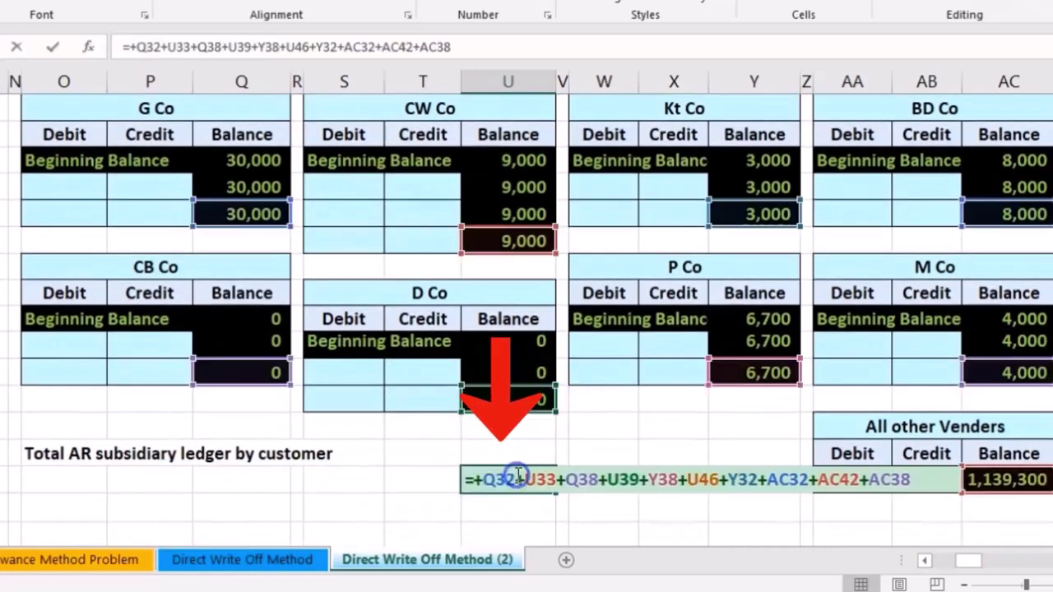
key("Return")
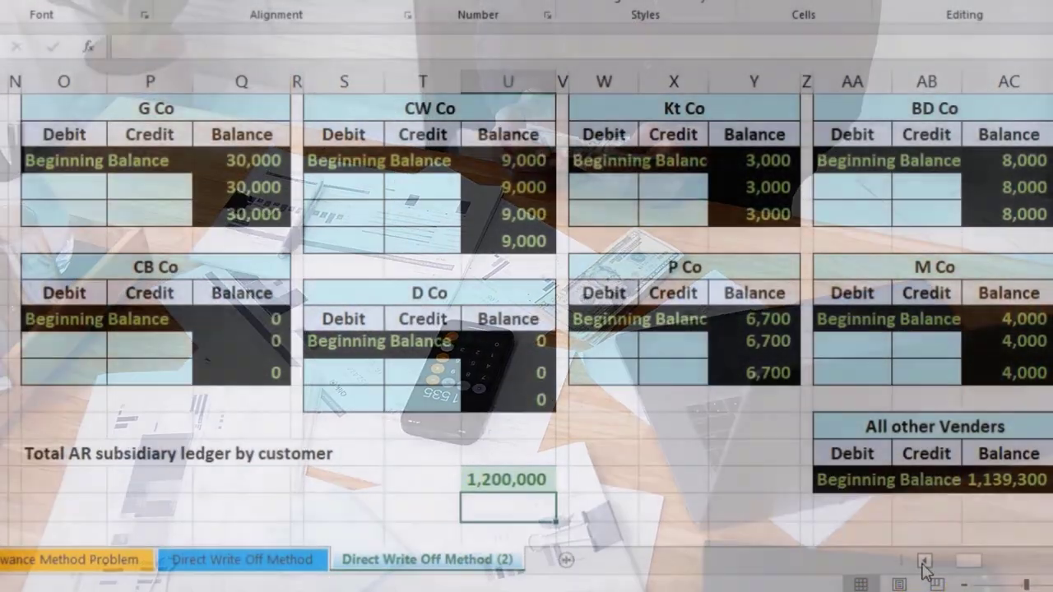
Enter the date 2/17 in cell B5, the first row of the general journal
left_click(925, 562)
left_click(924, 562)
scroll(562, 477, "up", 6)
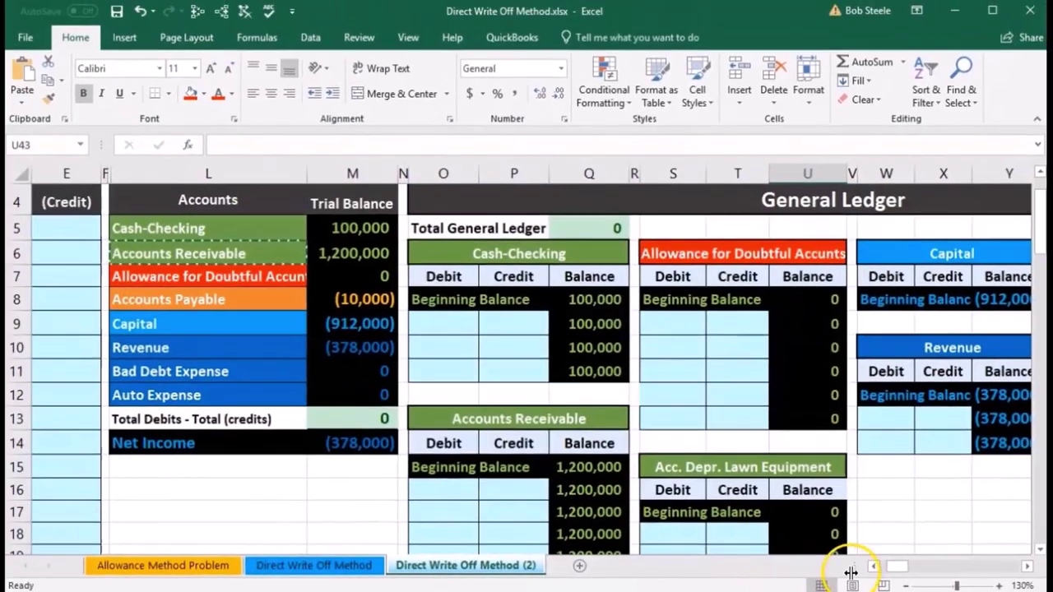
left_click(888, 564)
left_click(887, 564)
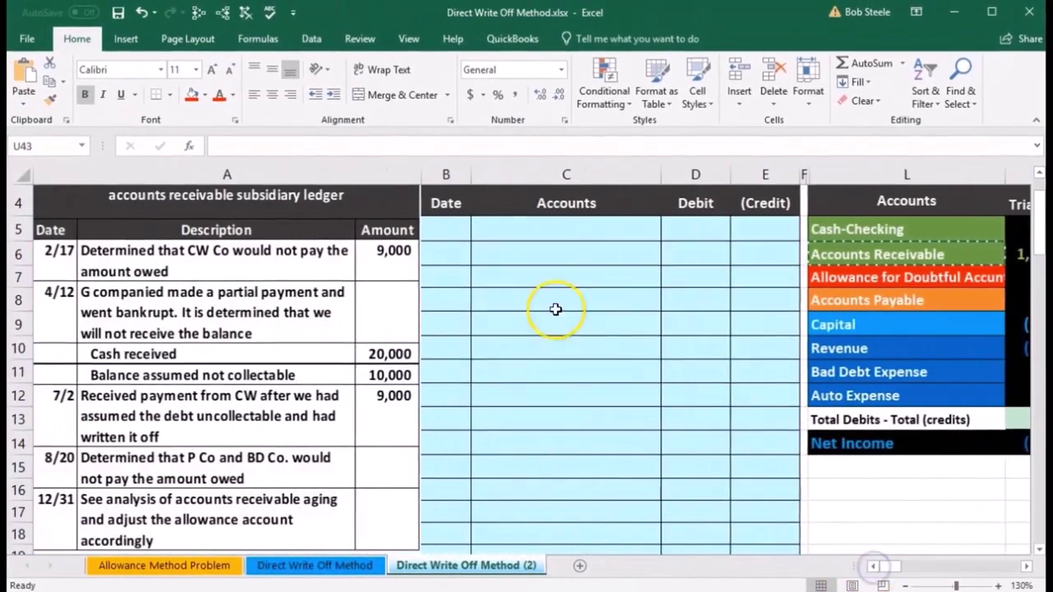
left_click(445, 230)
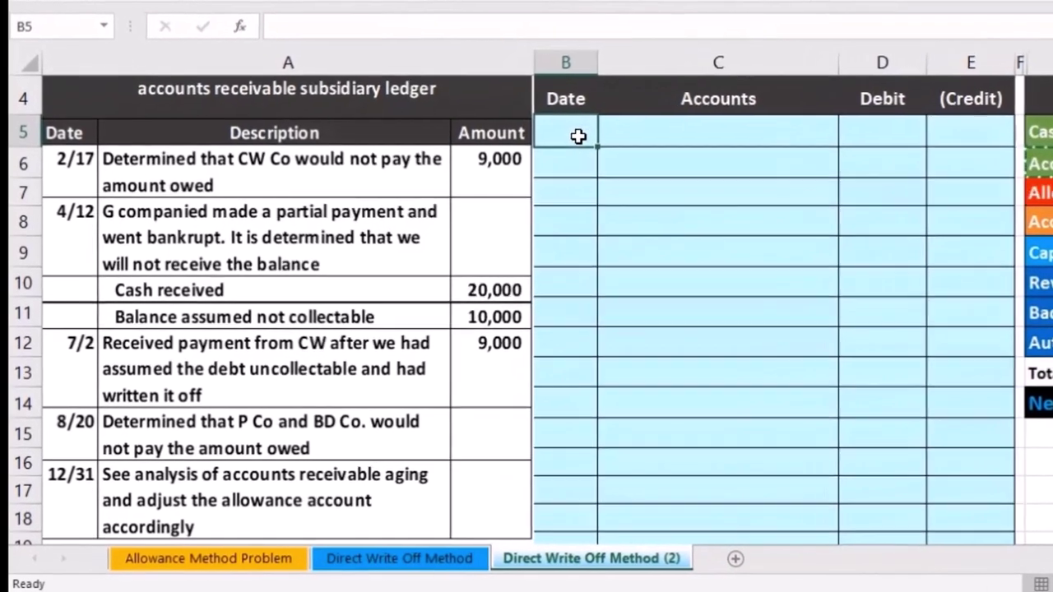
type("2/17")
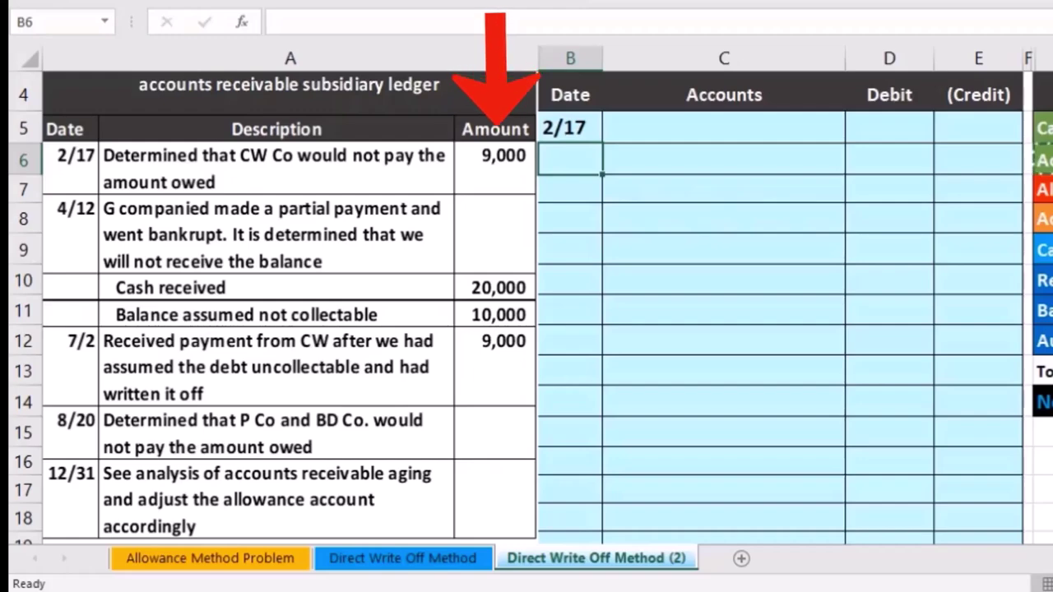
Check CW Co's balance and the total in the accounts receivable subsidiary ledger against Accounts Receivable in the trial balance
scroll(527, 329, "right", 10)
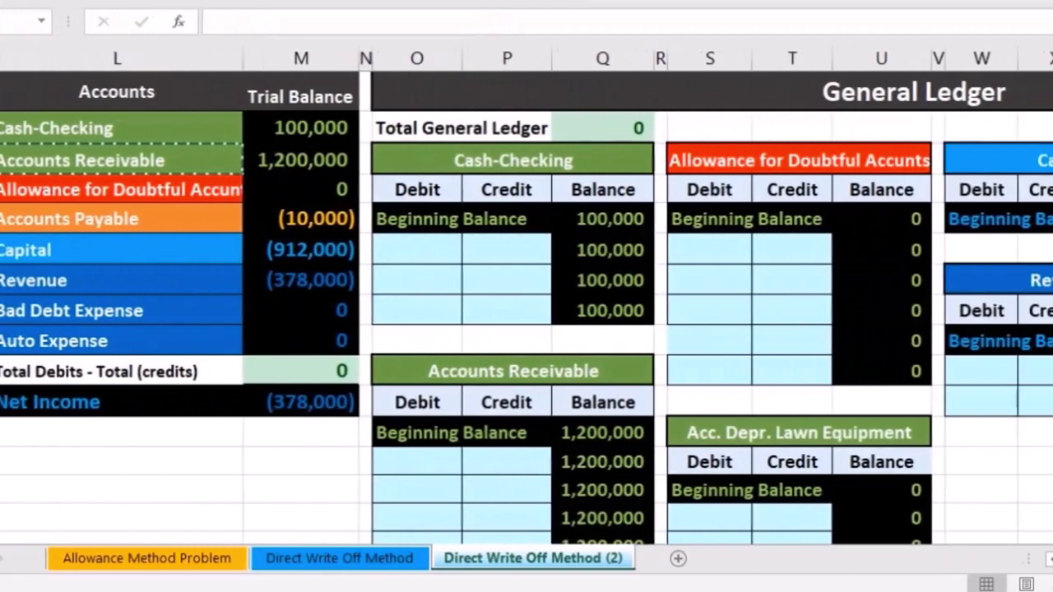
scroll(768, 426, "down", 7)
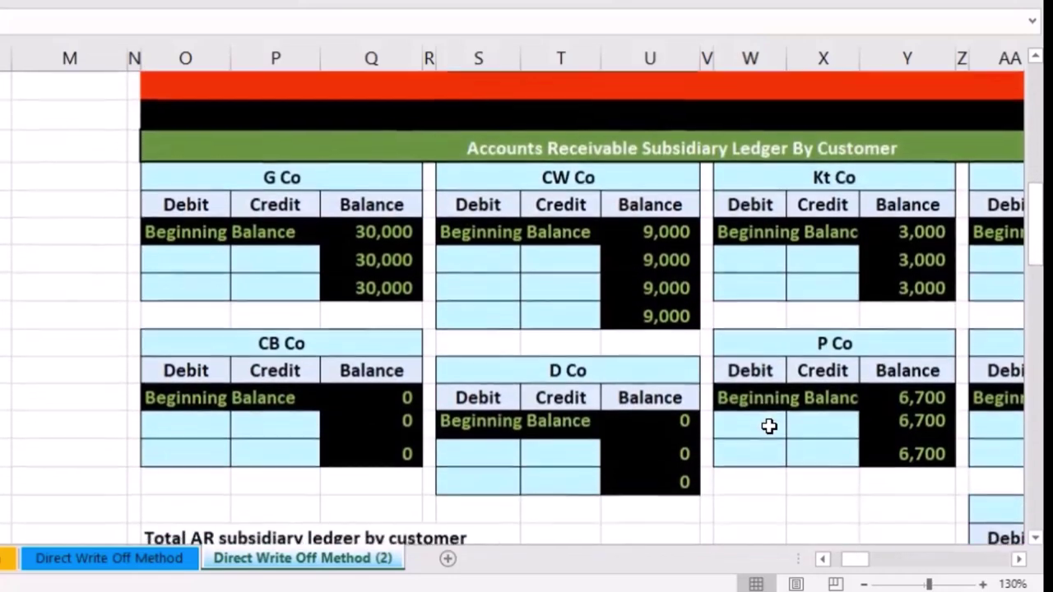
left_click(540, 176)
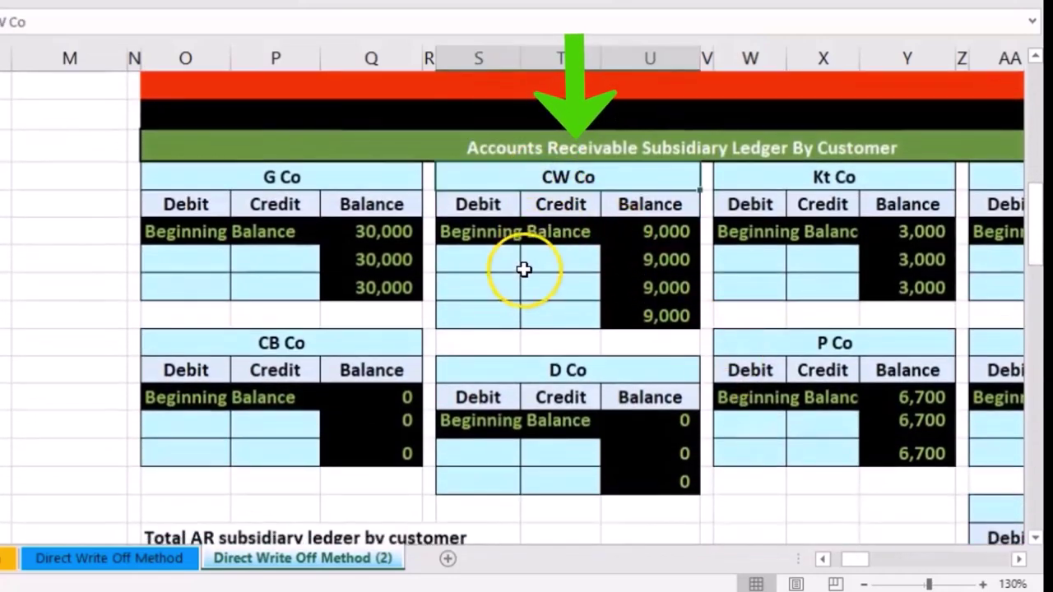
left_click(623, 232)
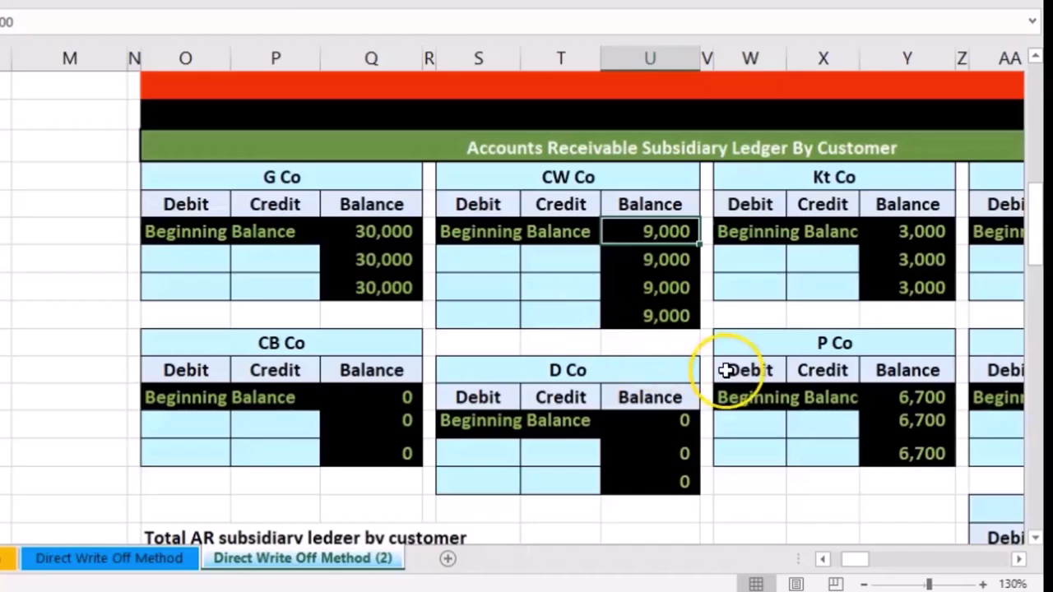
scroll(726, 370, "down", 1)
left_click(697, 475)
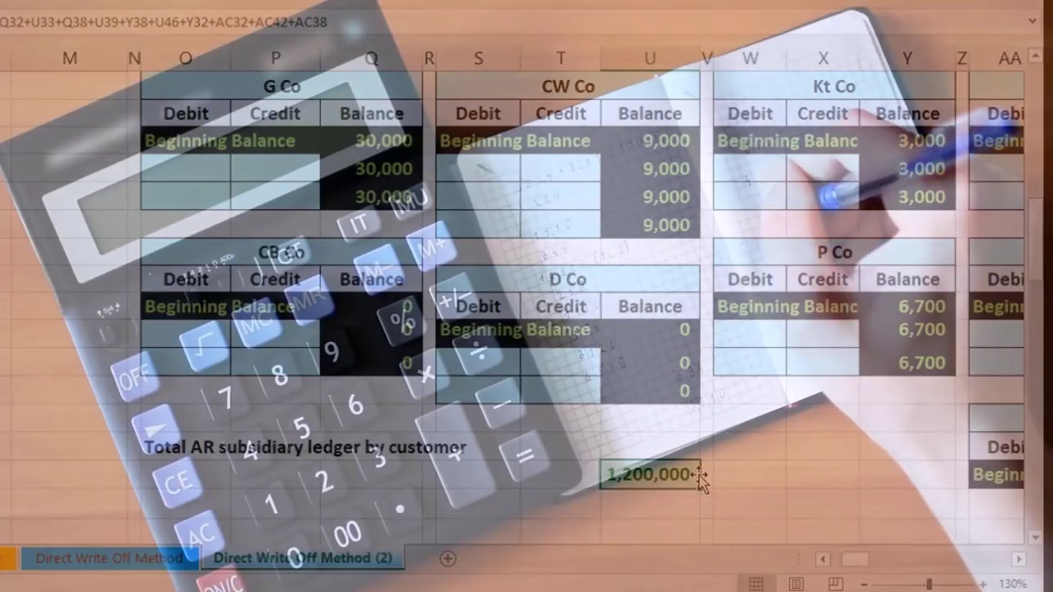
scroll(698, 475, "up", 3)
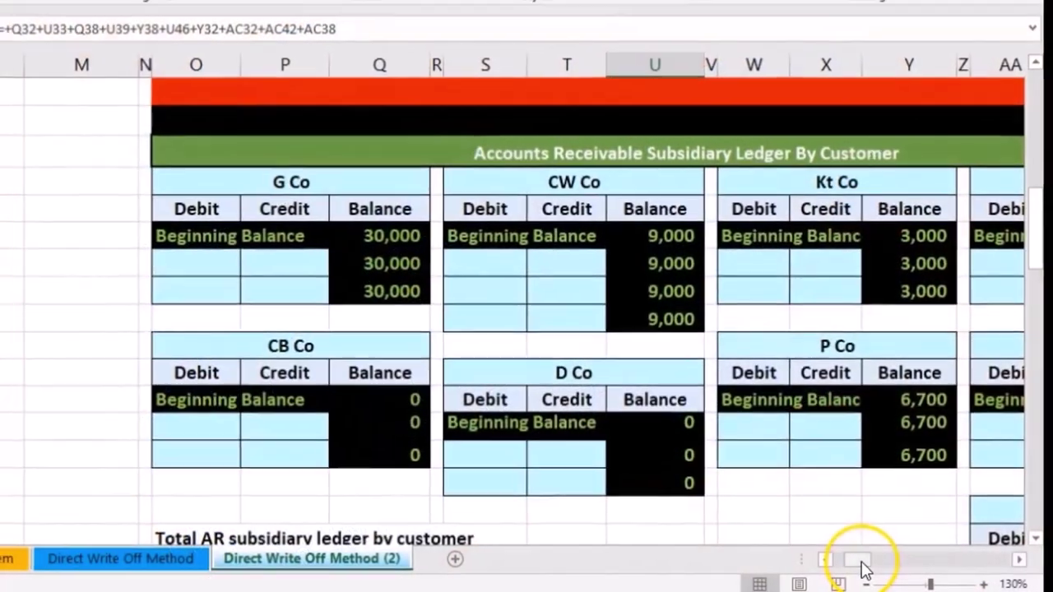
left_click_drag(864, 564, 844, 560)
scroll(522, 463, "up", 7)
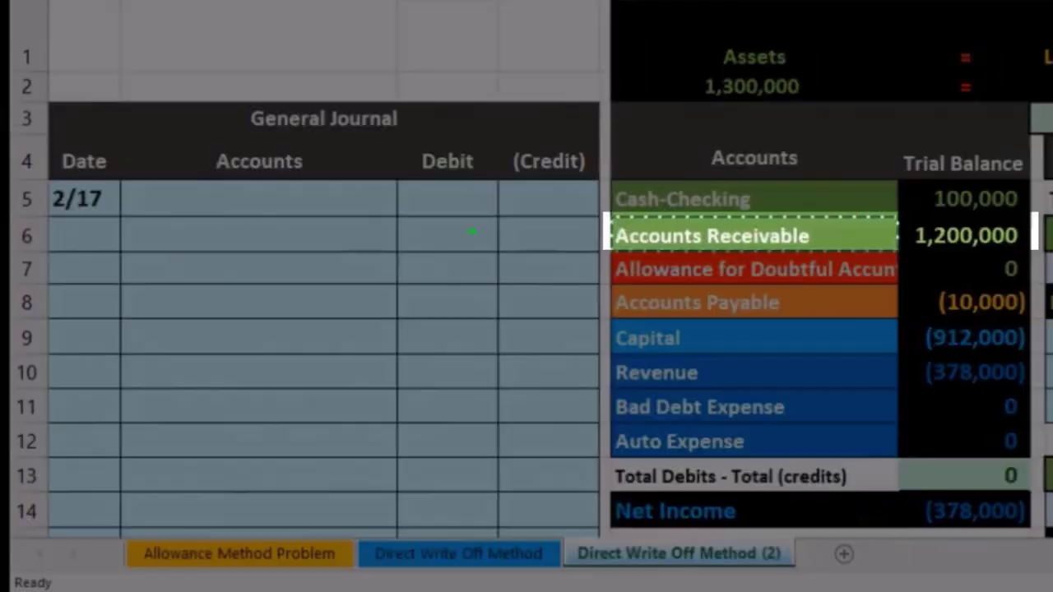
left_click(1010, 237)
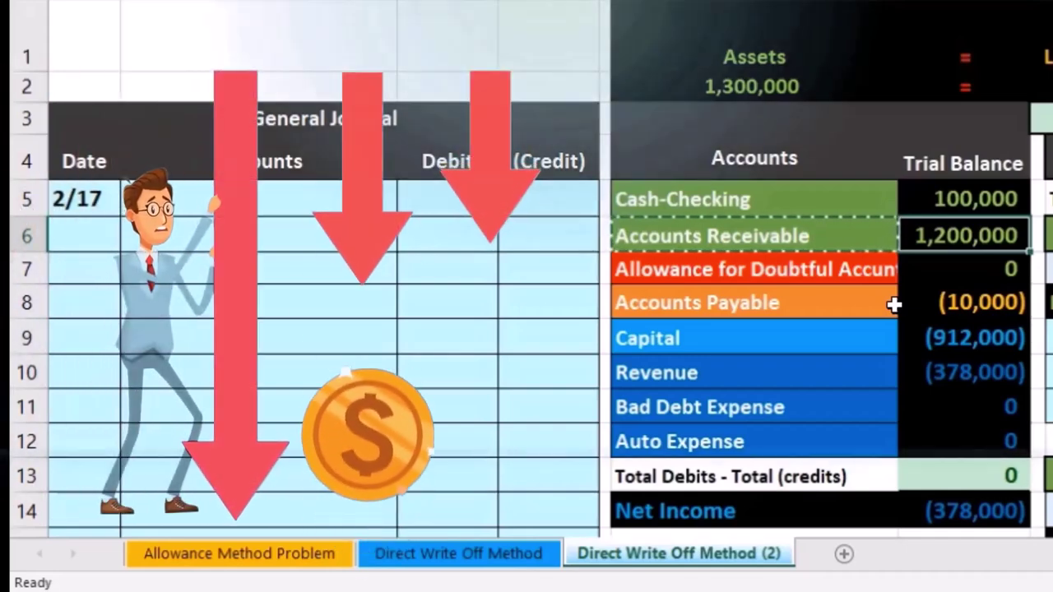
Copy the Accounts Receivable account name from the trial balance and paste it as values into journal cell C6
right_click(812, 234)
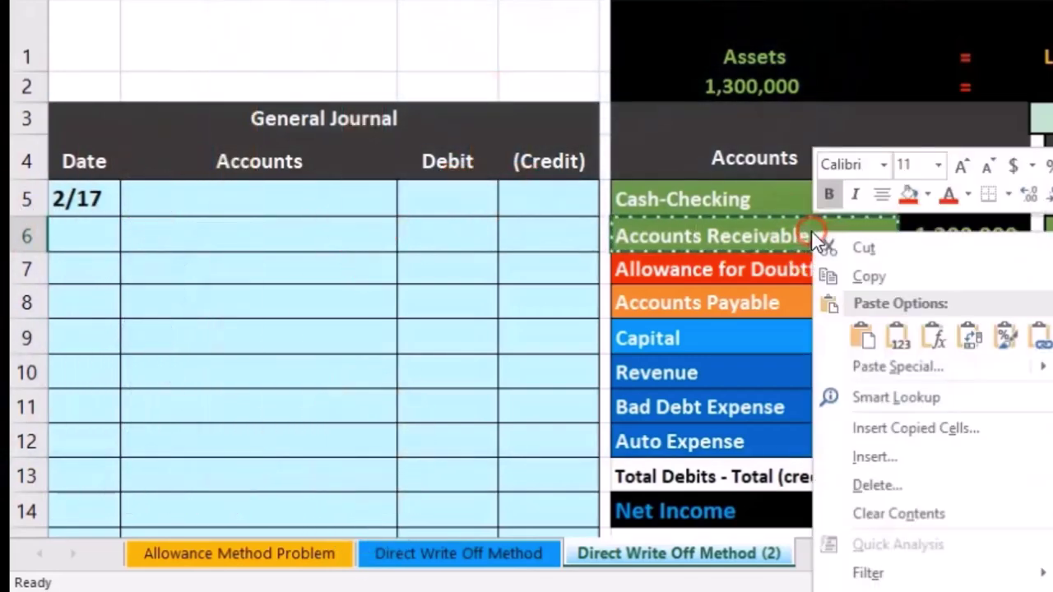
left_click(863, 276)
left_click(307, 244)
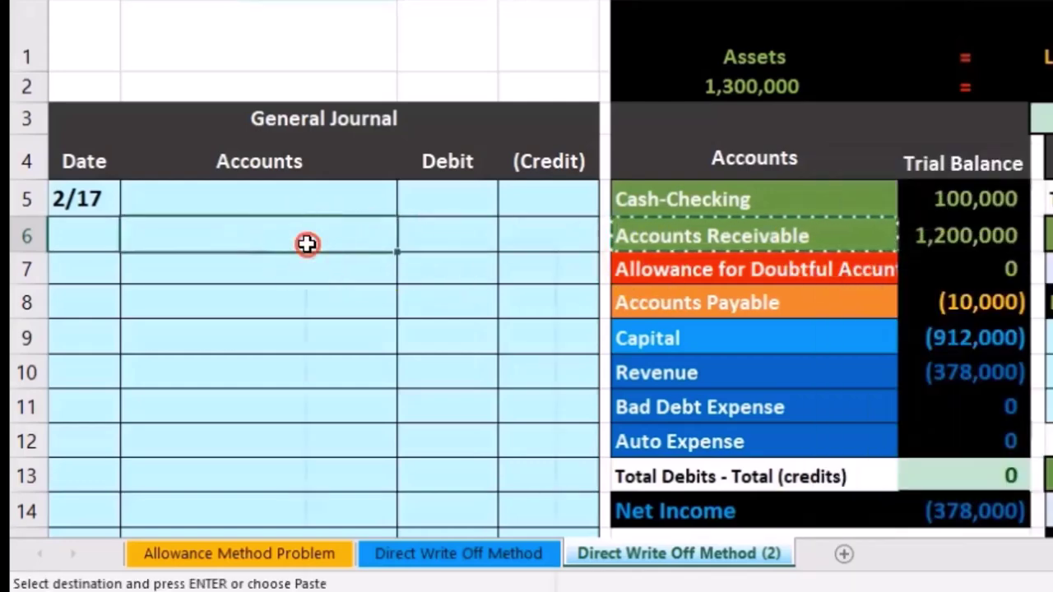
right_click(307, 244)
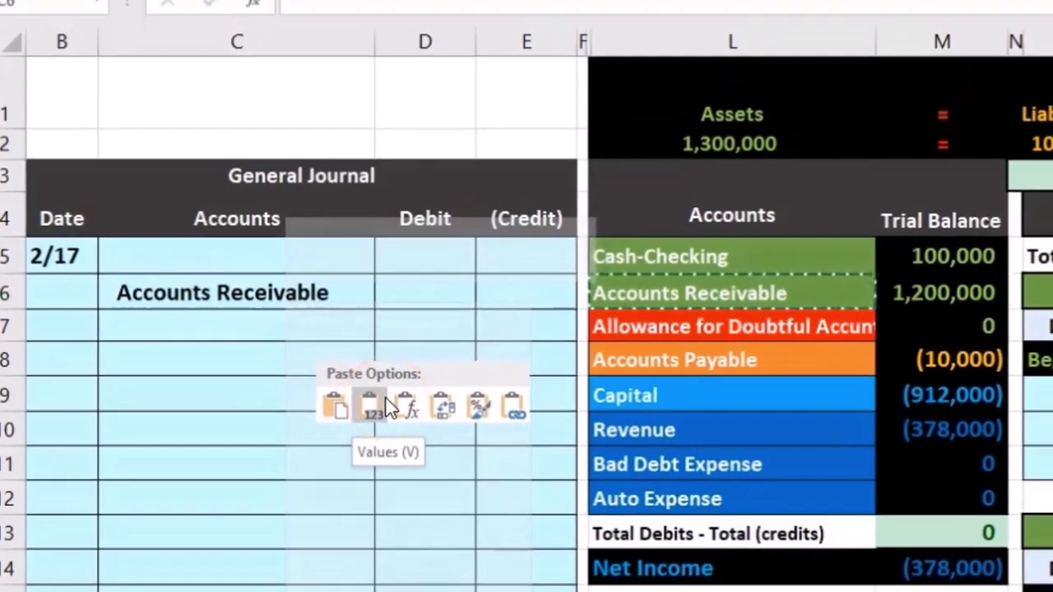
left_click(387, 406)
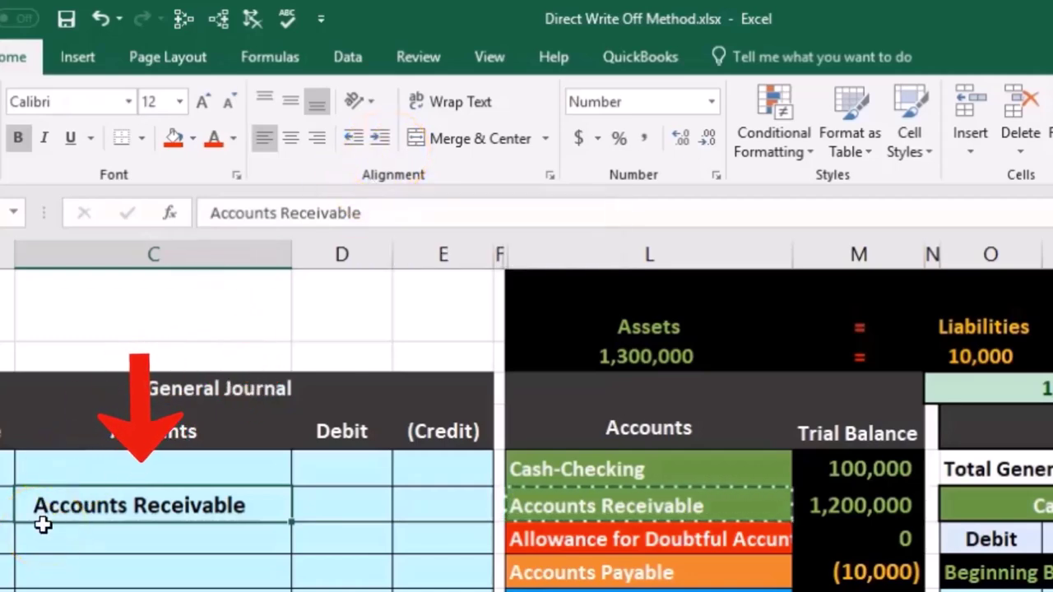
Enter a credit of -9000 for Accounts Receivable in journal cell E6
left_click(426, 507)
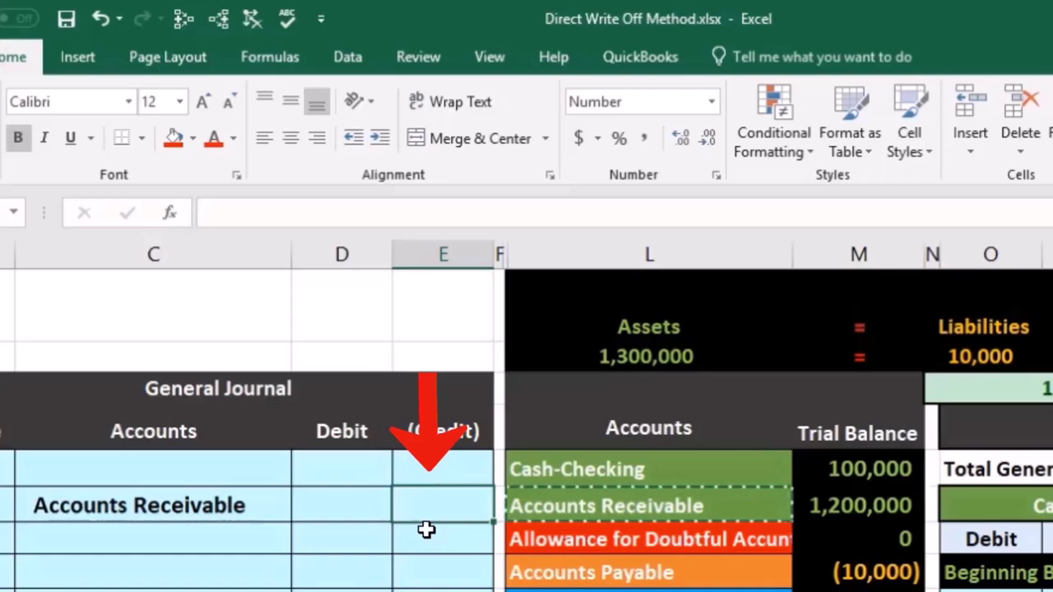
type("-9000")
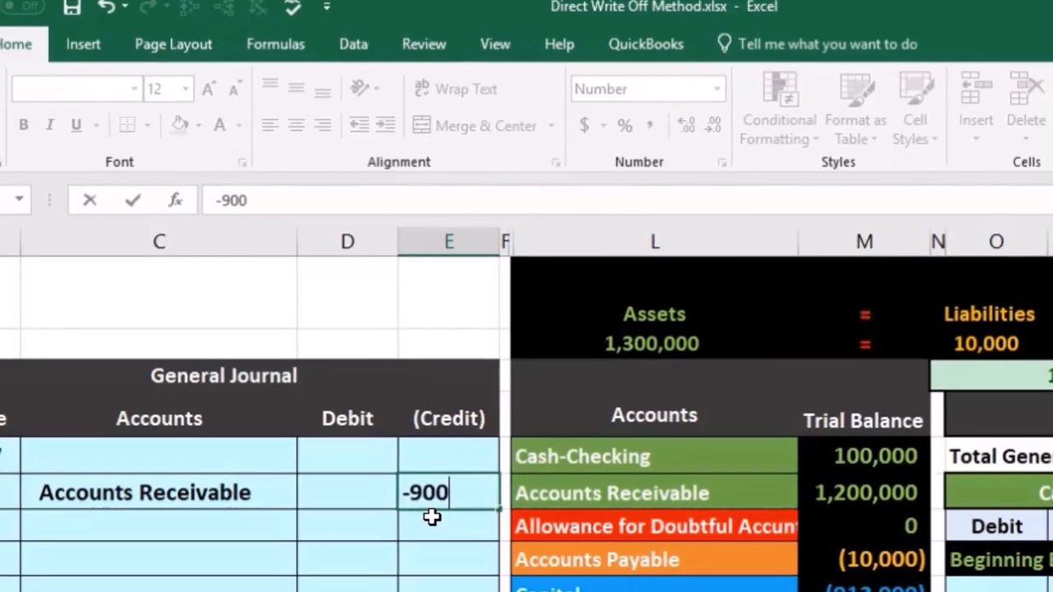
key("Return")
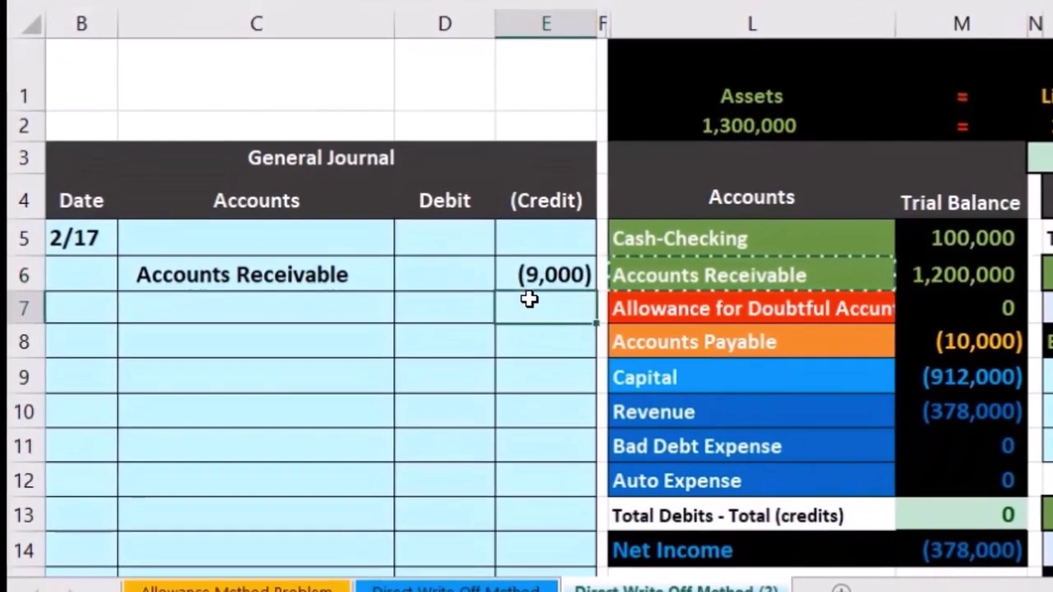
Enter the formula -E6 in journal cell D5 so the debit offsets the Accounts Receivable credit
key("Up")
key("Up")
key("Left")
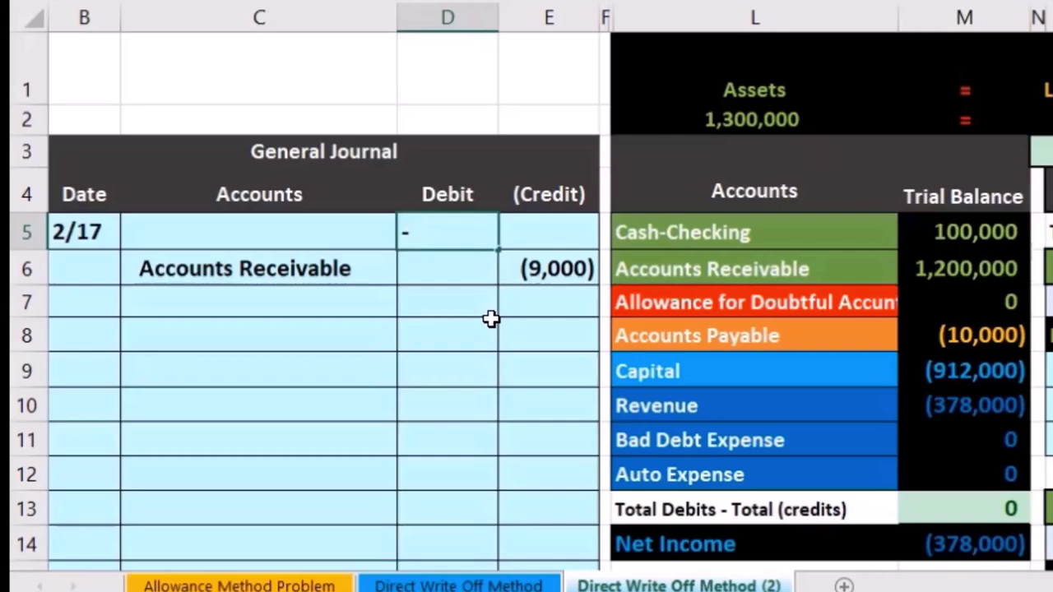
type("-")
left_click(543, 270)
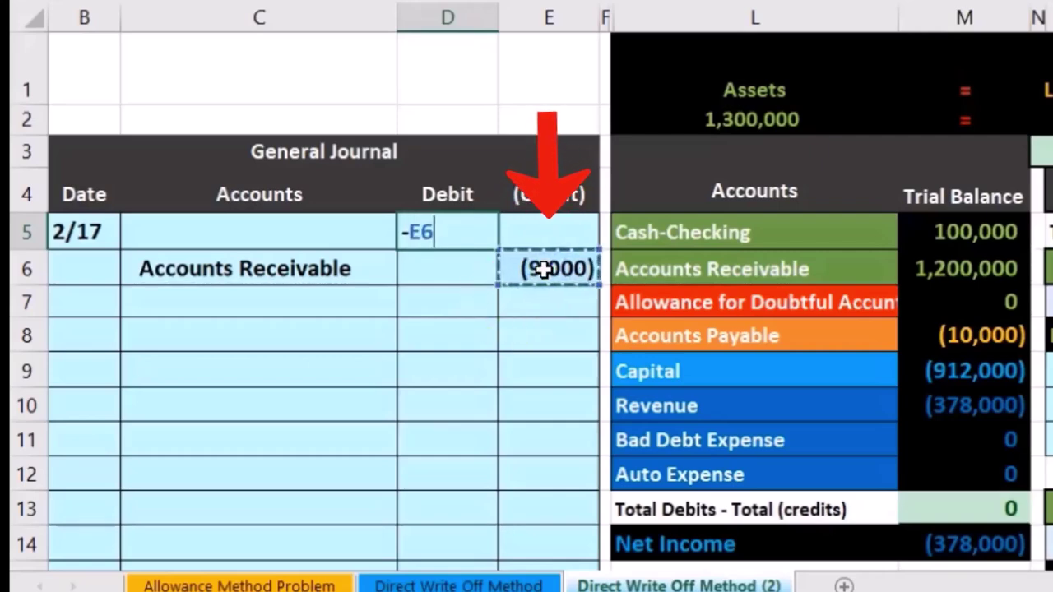
key("Return")
left_click(542, 269)
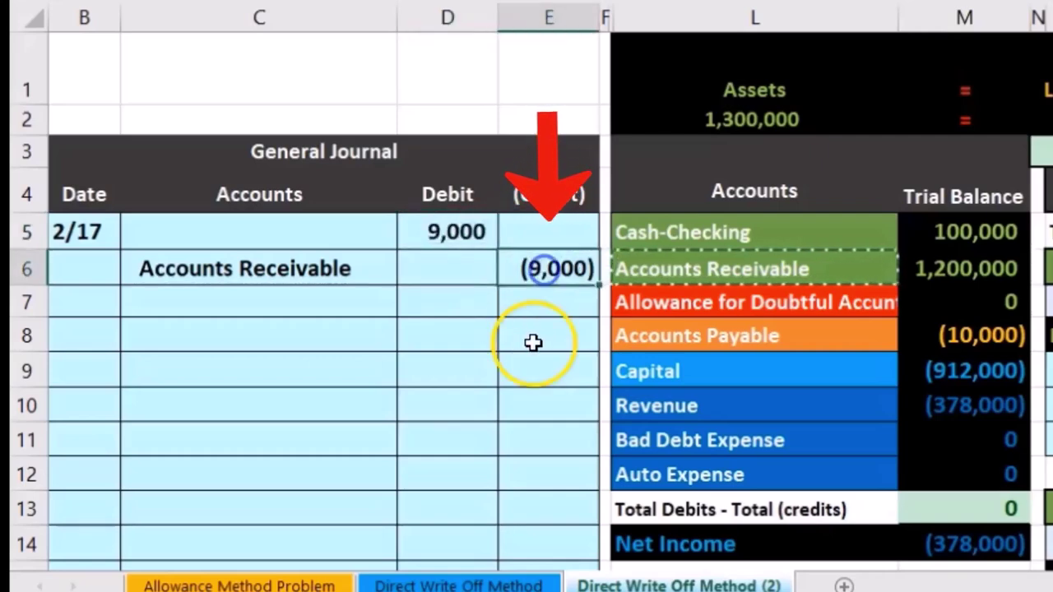
left_click(458, 238)
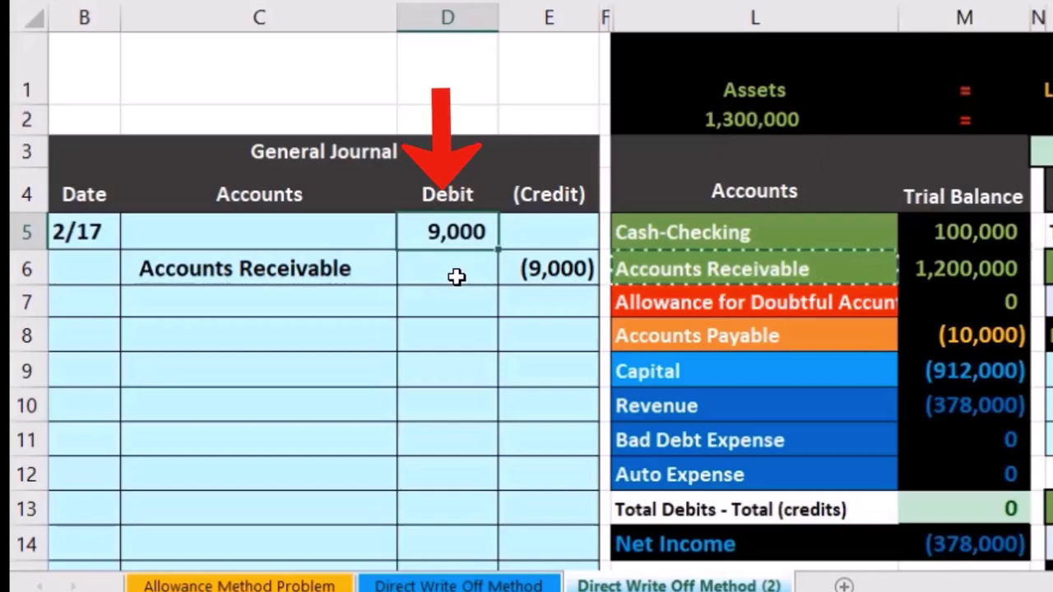
Compare Allowance for Doubtful Accounts and Bad Debt Expense in the trial balance as candidates for the journal entry's debit account
left_click(333, 236)
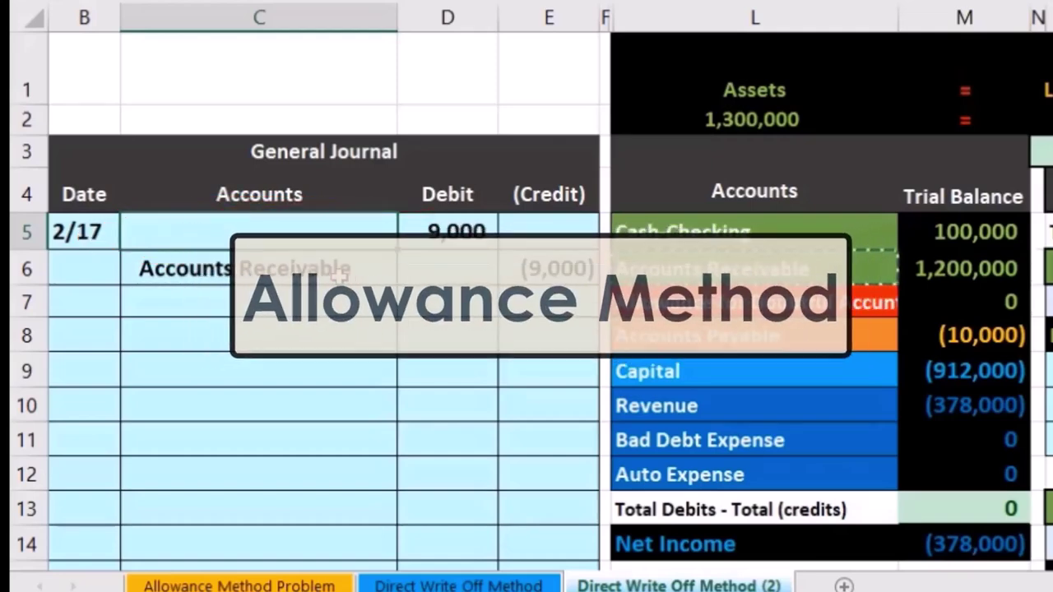
left_click(754, 302)
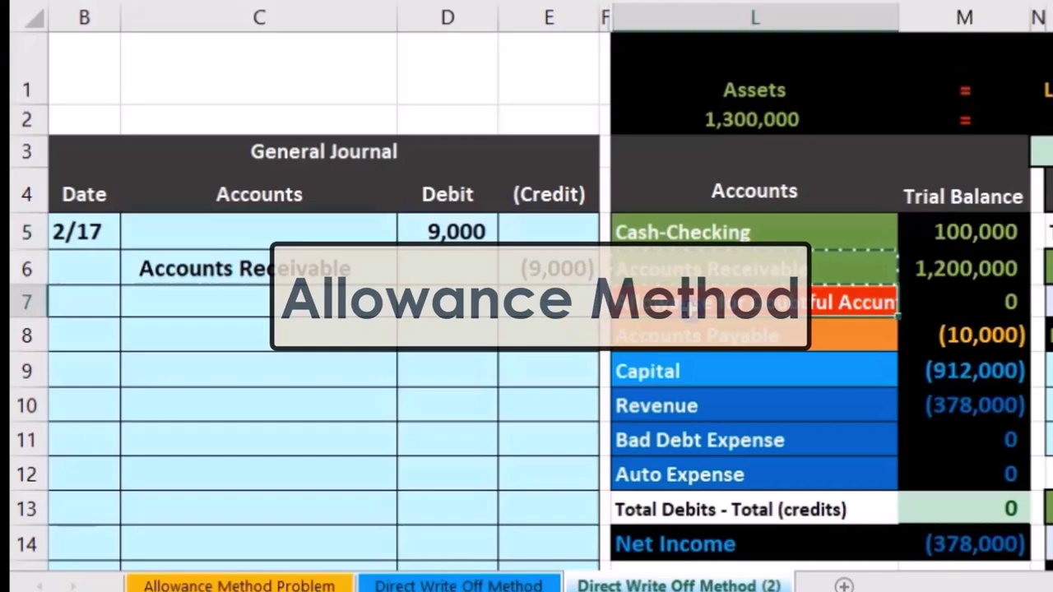
left_click(931, 304)
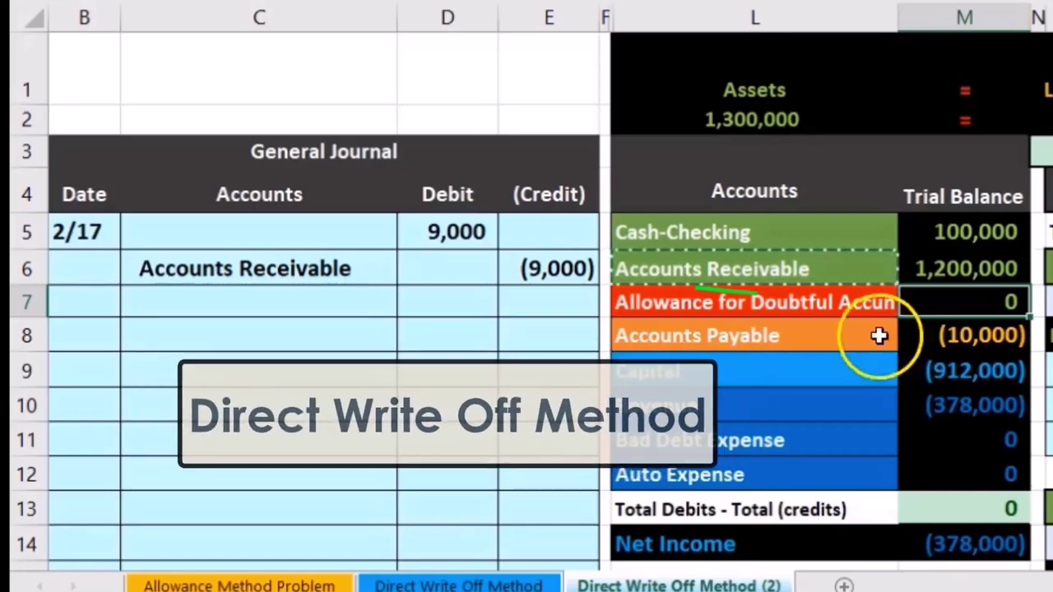
left_click_drag(615, 298, 917, 292)
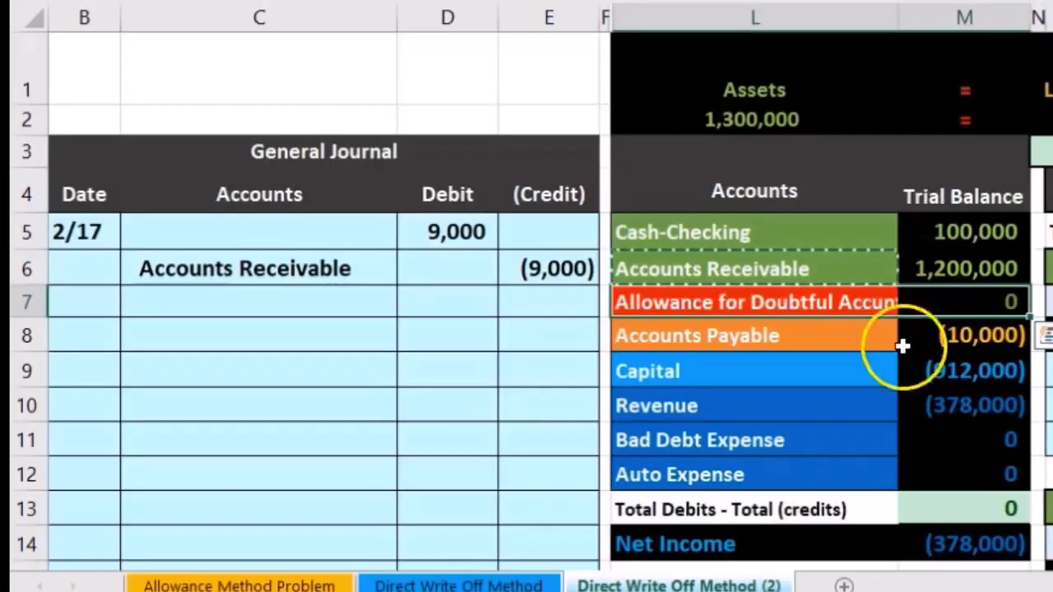
left_click(853, 437)
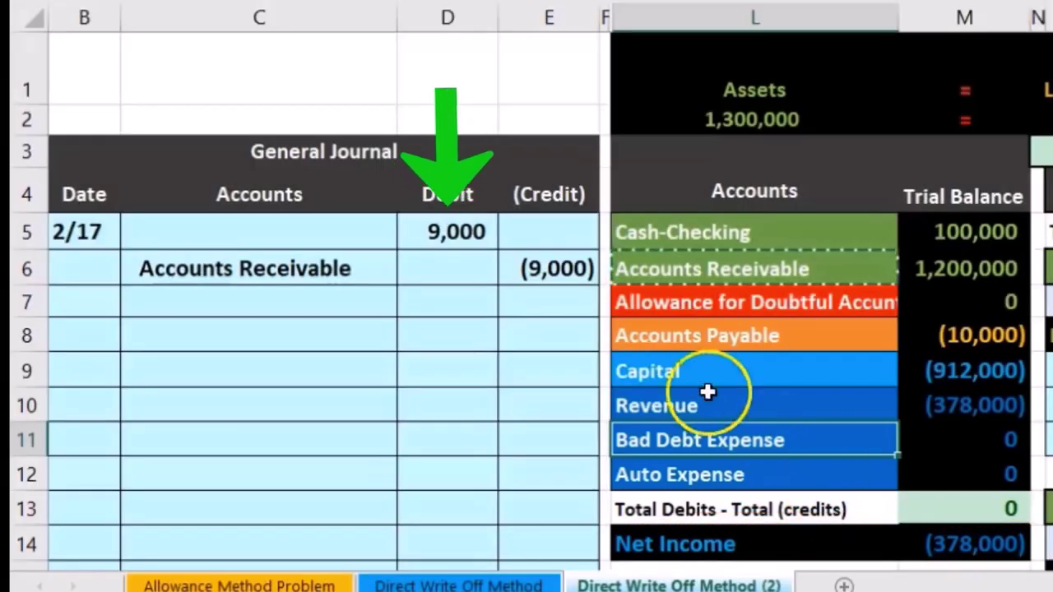
left_click(457, 232)
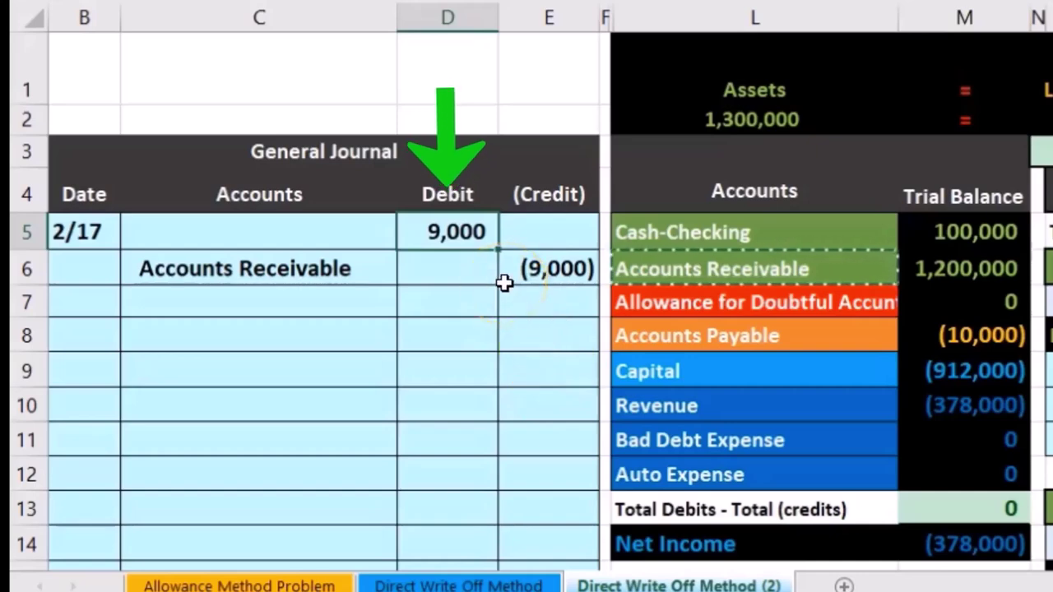
Copy the Bad Debt Expense account name from the trial balance and paste it as values into journal cell C5
left_click(744, 451)
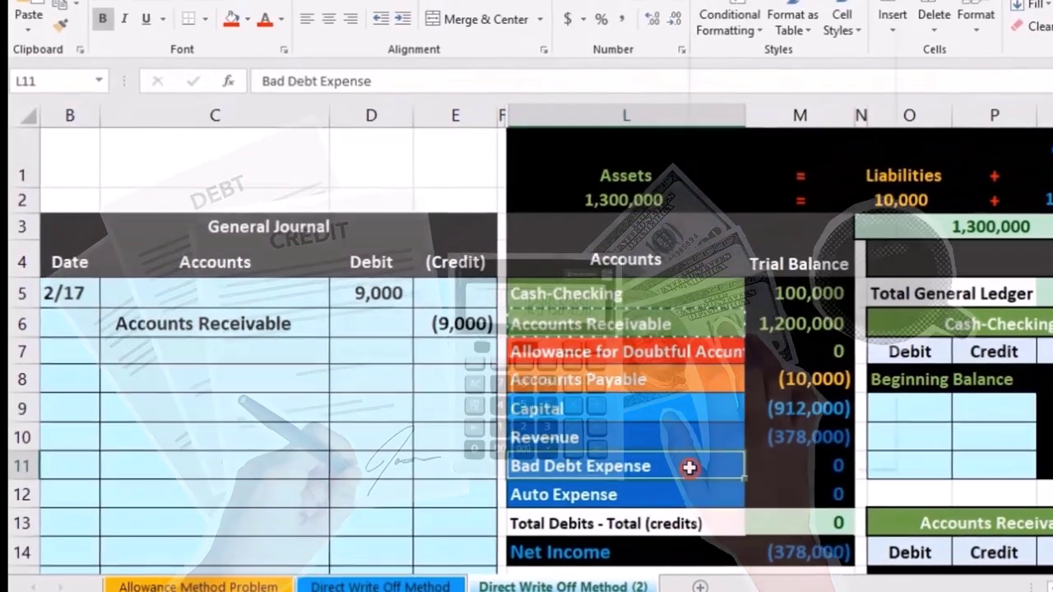
right_click(810, 448)
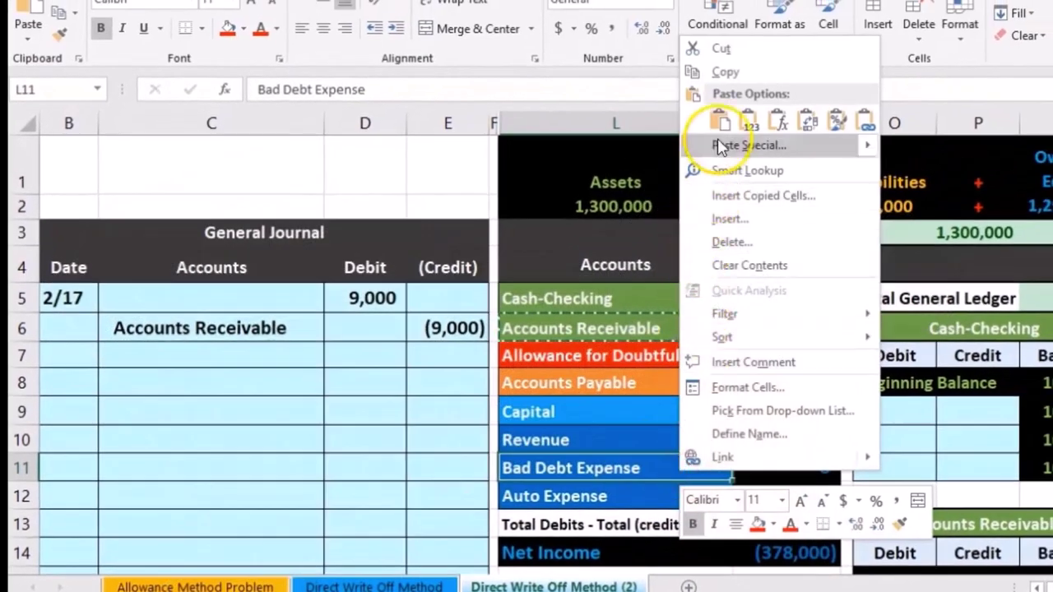
left_click(725, 74)
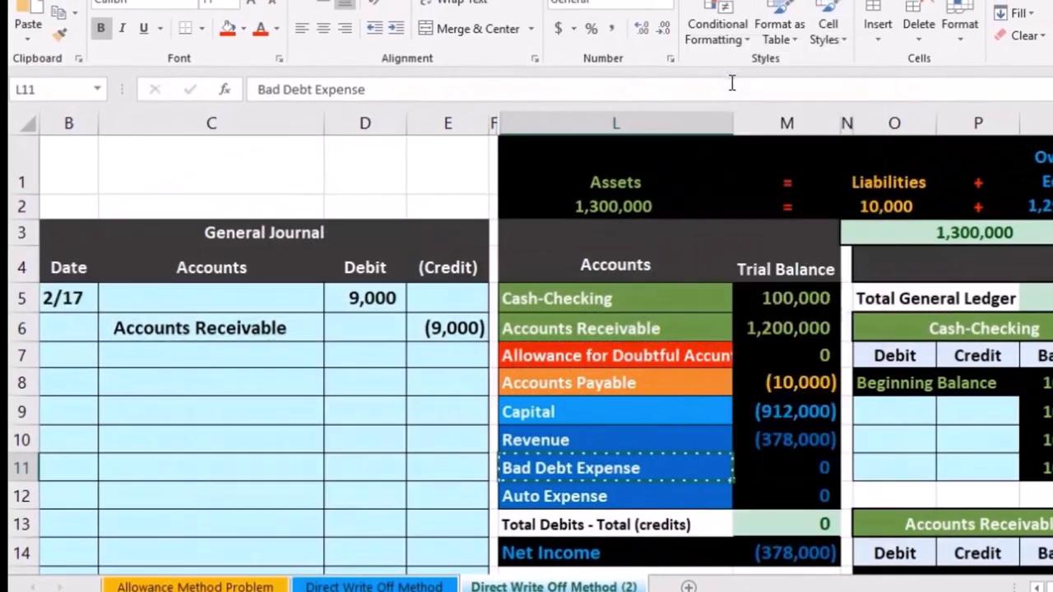
left_click(251, 293)
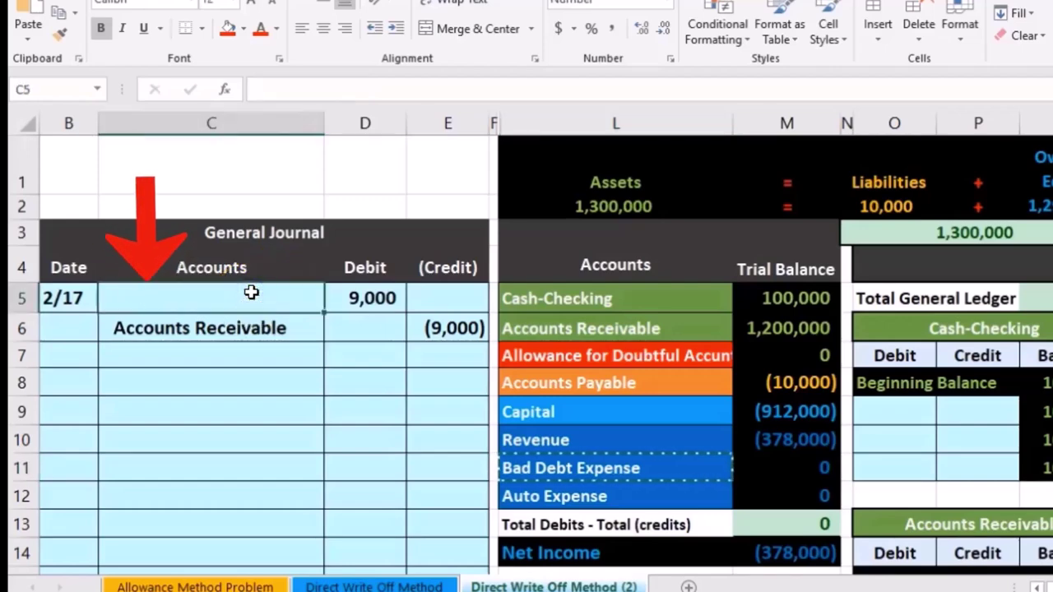
right_click(251, 292)
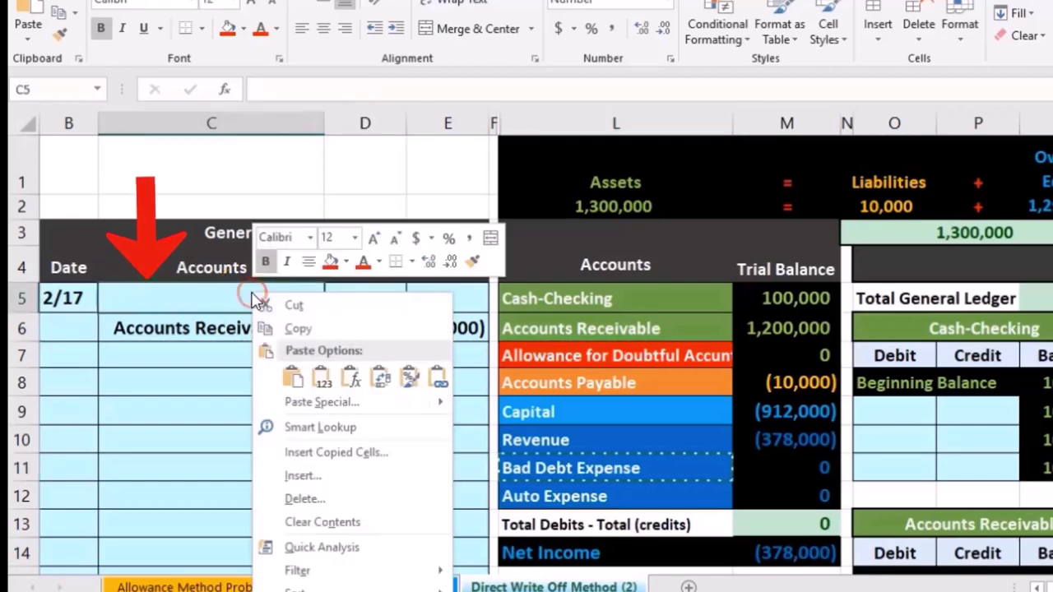
left_click(319, 376)
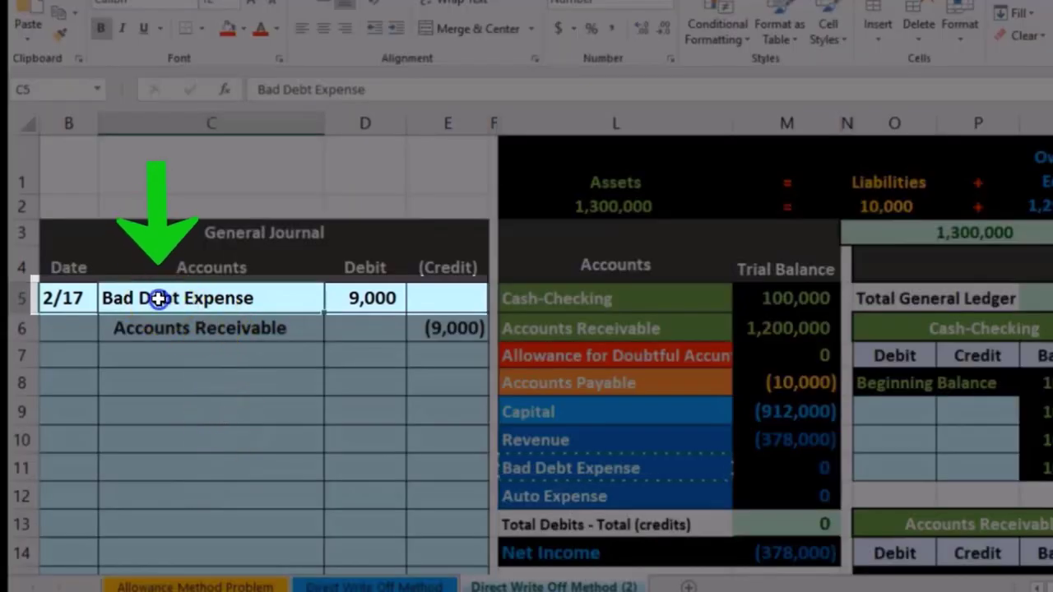
left_click_drag(159, 299, 358, 297)
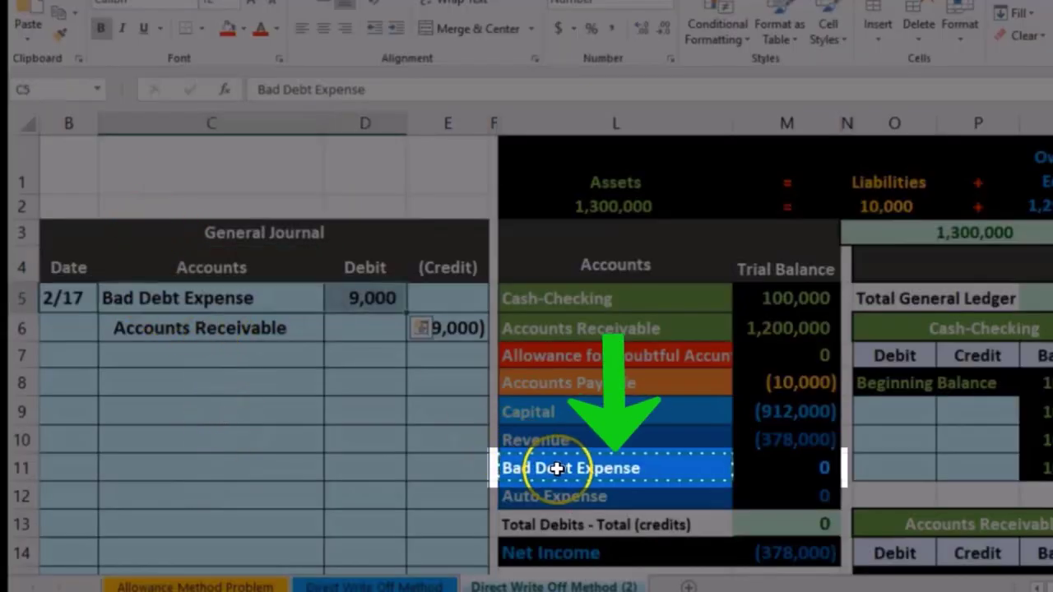
Post the debit to the Bad Debt Expense account in the general ledger by linking cell AA9 to journal cell D5
left_click_drag(557, 467, 758, 476)
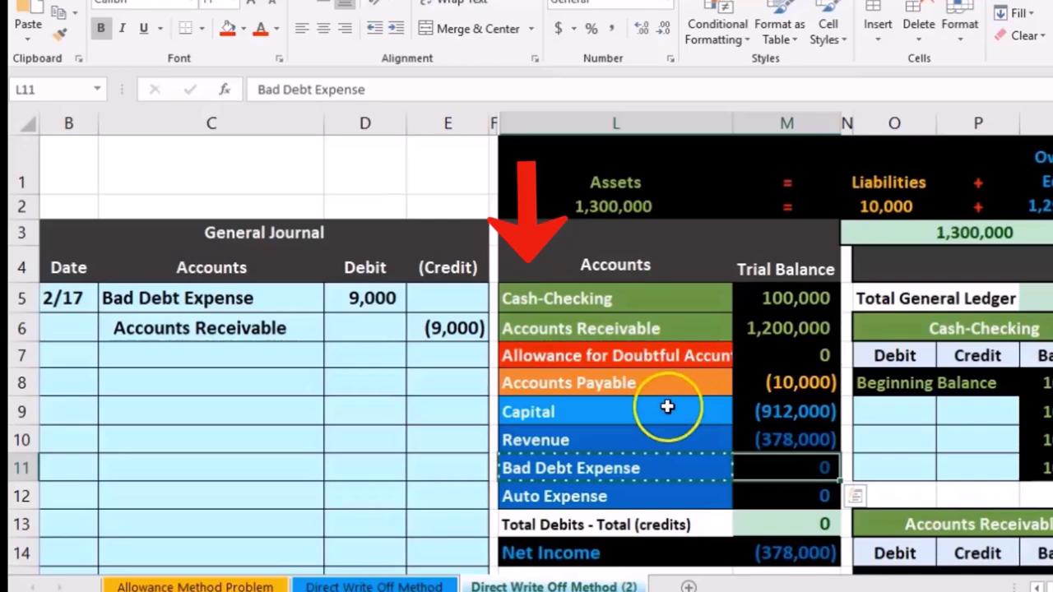
key("Right")
key("Right")
key("Right")
key("Right")
key("Right")
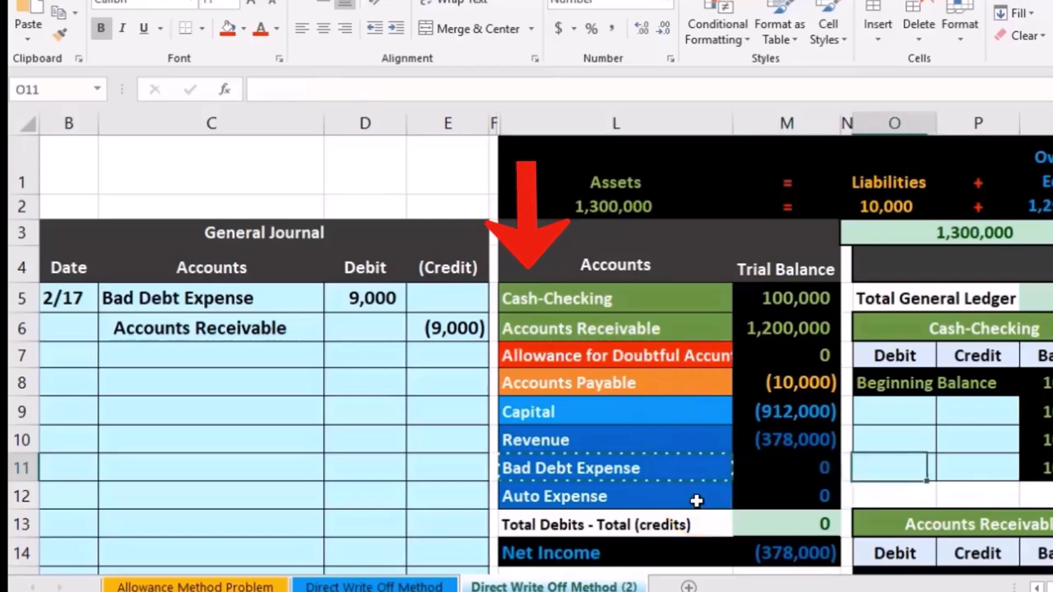
key("Right")
key("Right")
key("Right")
key("Right")
key("Right")
key("Right")
key("Right")
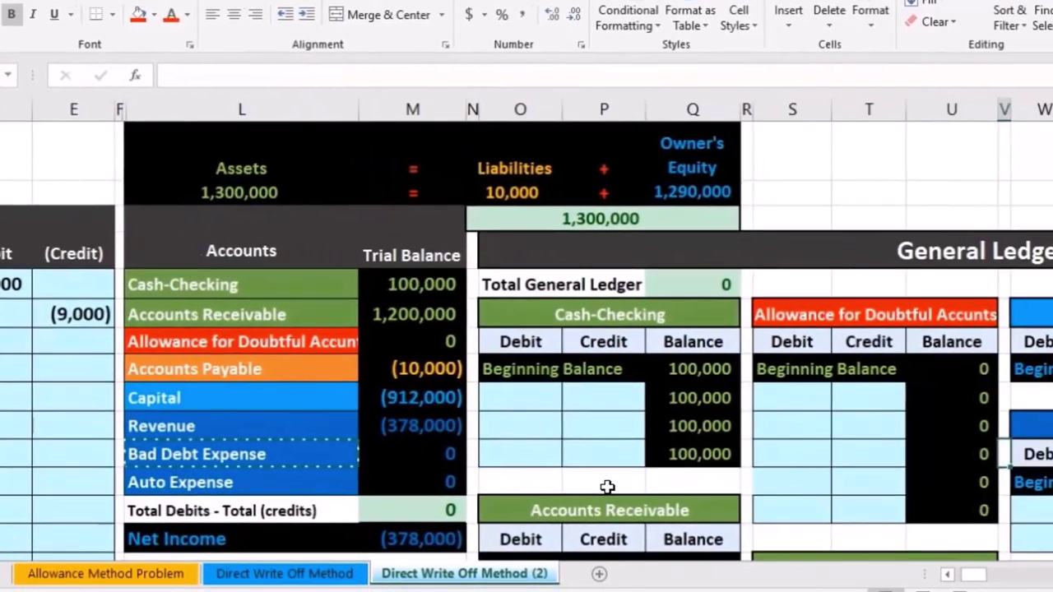
key("Right")
key("Right")
key("Right")
key("Right")
key("Right")
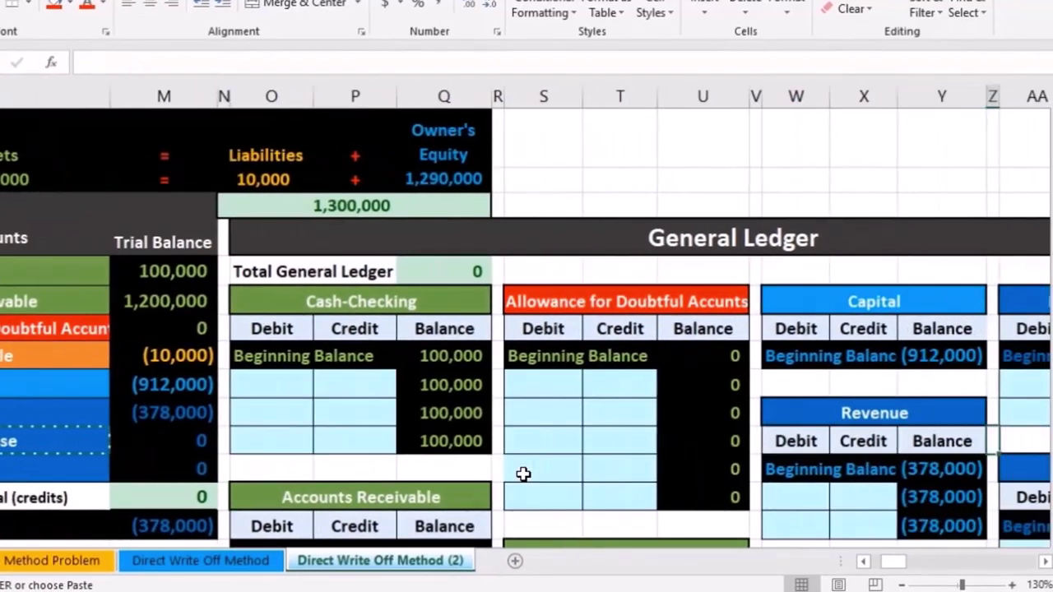
key("Up")
key("Left")
key("Left")
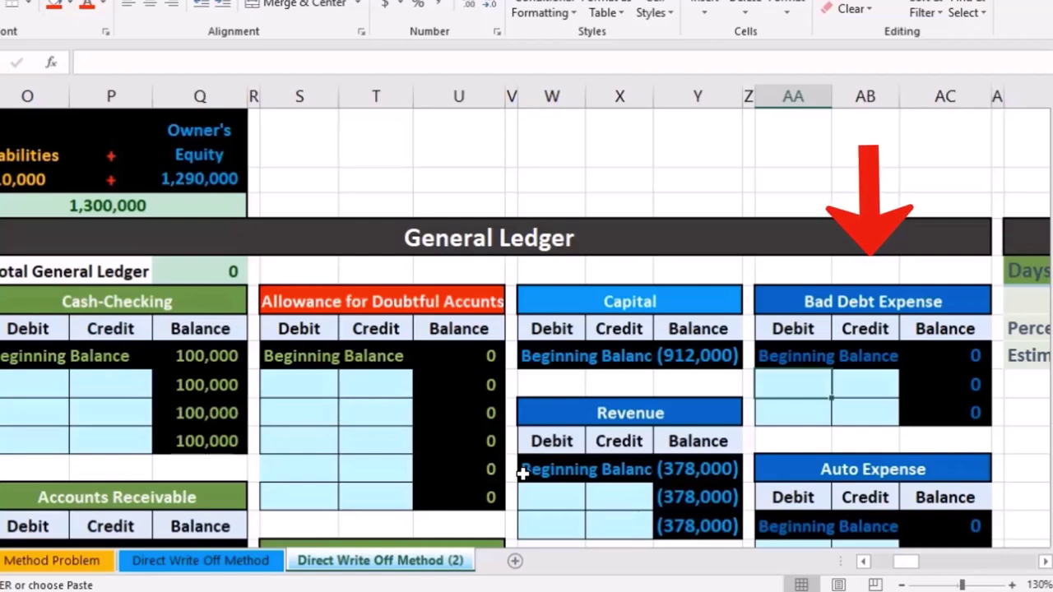
type("=")
key("Left")
key("Left")
key("Left")
key("Left")
key("Left")
key("Left")
key("Left")
key("Left")
key("Left")
key("Left")
key("Left")
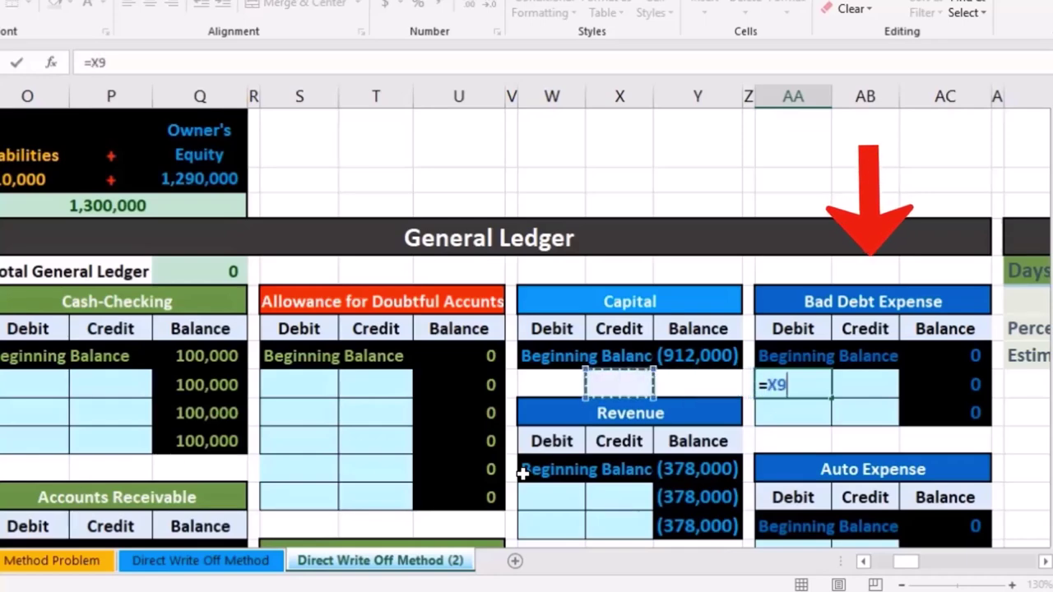
key("Left")
key("Left")
key("Left")
key("Left")
key("Left")
key("Left")
key("Left")
key("Left")
key("Left")
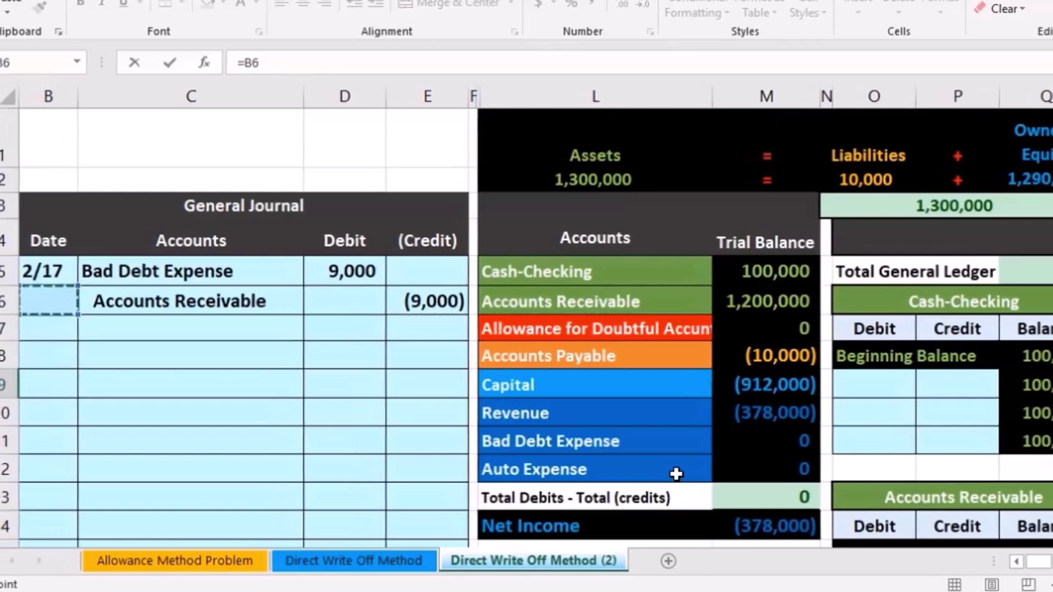
key("Up")
key("Up")
key("Up")
key("Up")
key("Up")
key("Right")
key("Right")
key("Down")
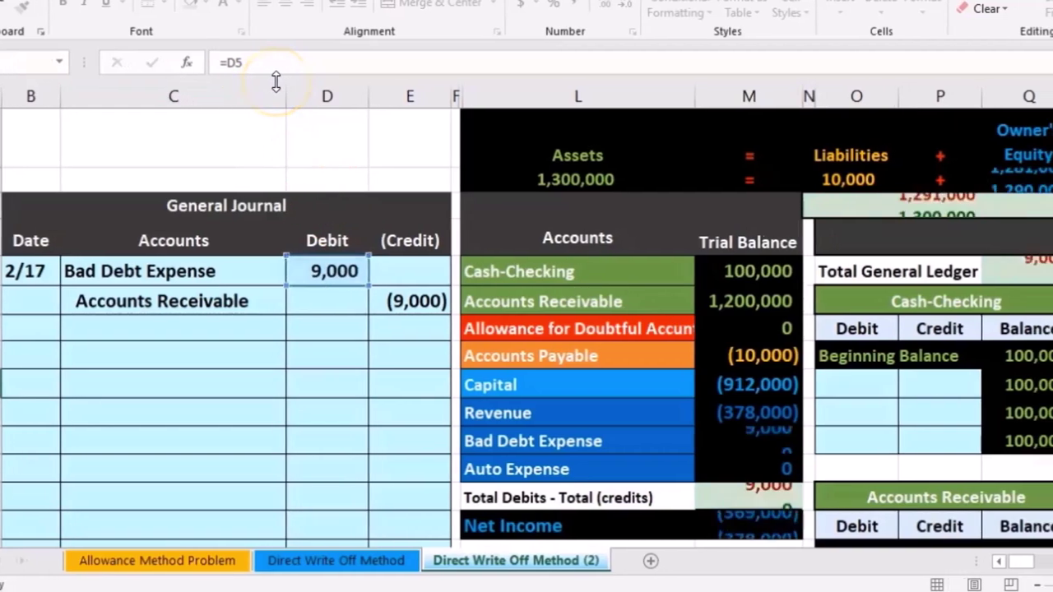
key("ctrl+Return")
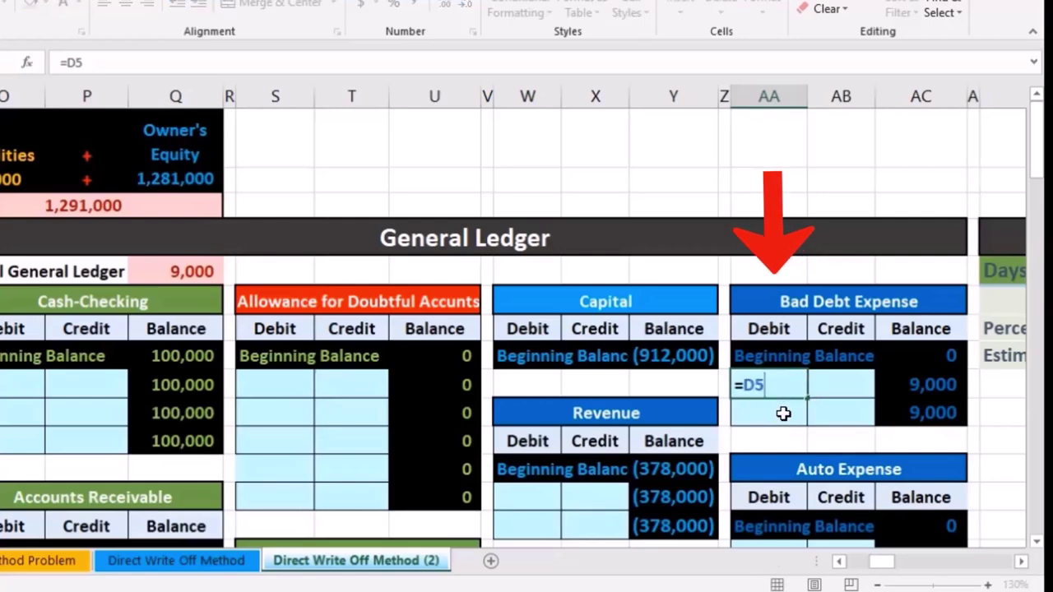
key("Return")
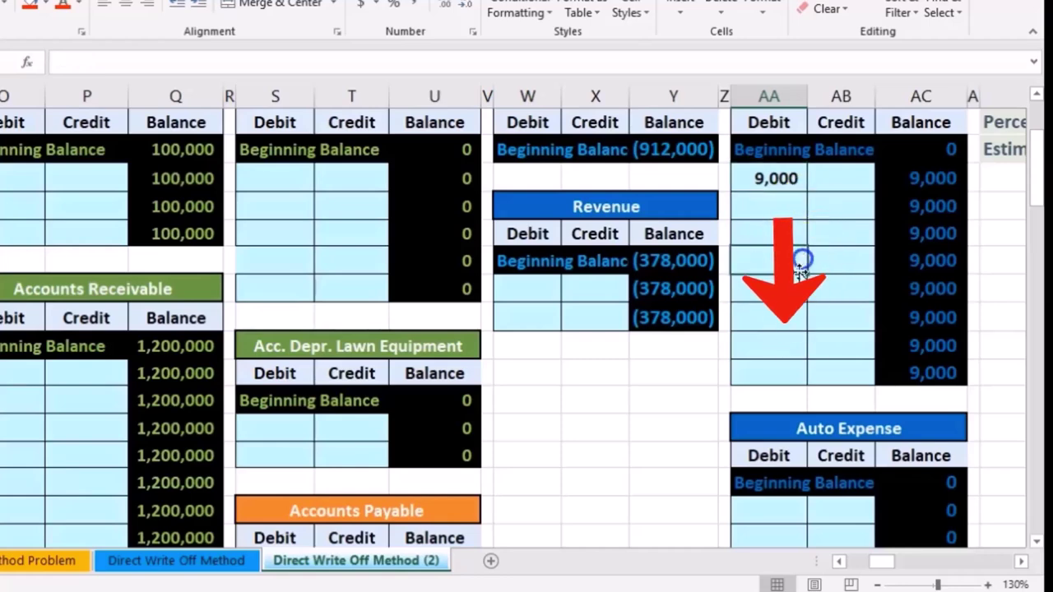
Check the Bad Debt Expense balance in the general ledger against its amount in the trial balance
scroll(801, 327, "up", 1)
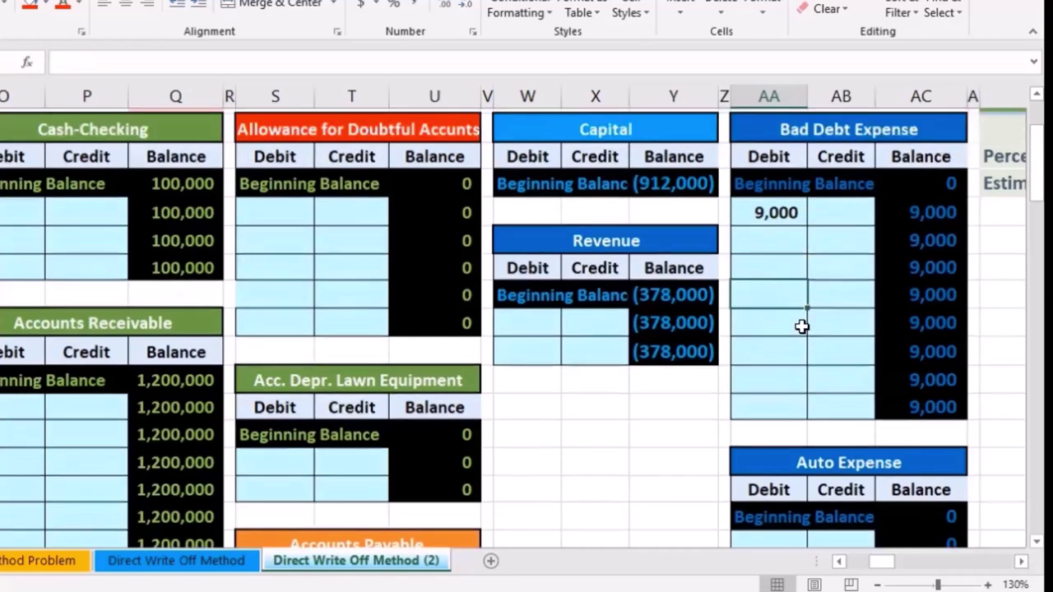
left_click(894, 284)
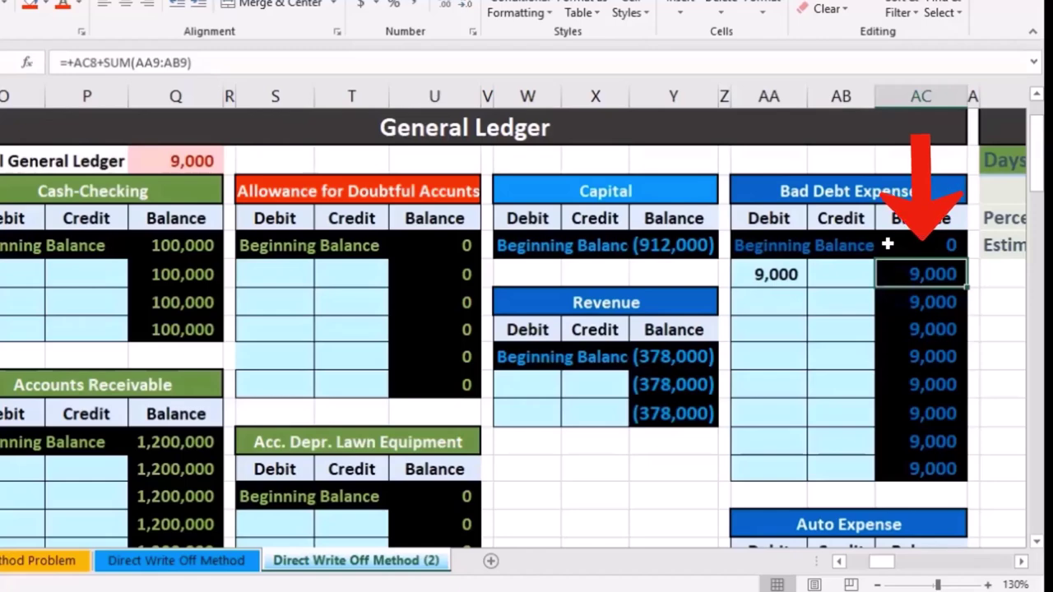
key("Left")
key("Left")
key("Left")
key("Left")
key("Left")
key("Left")
key("Left")
key("Left")
key("Left")
key("Left")
key("Left")
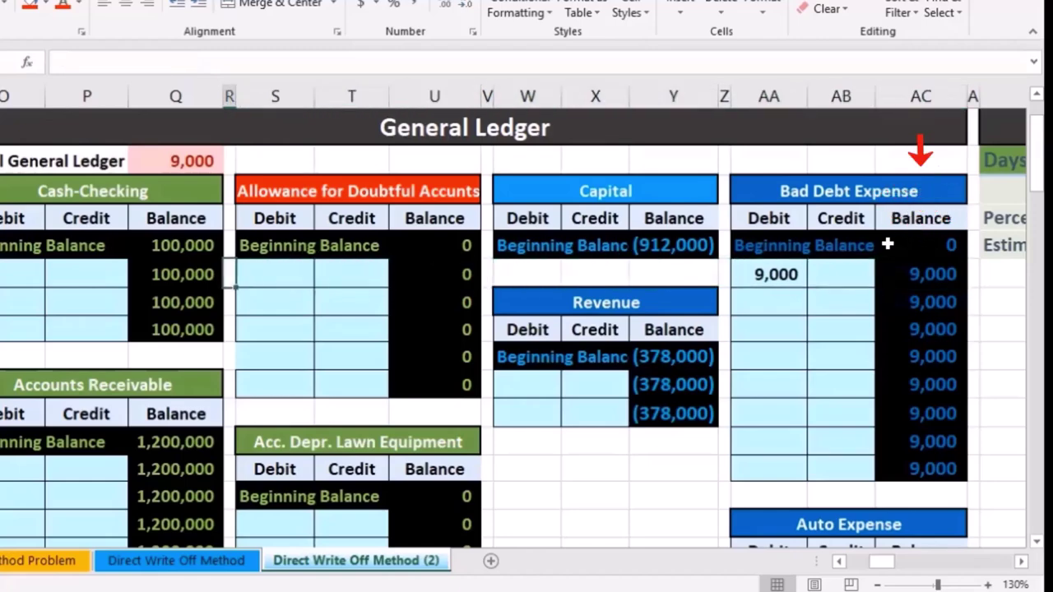
key("Left")
key("Left")
key("Left")
key("Left")
key("Left")
key("Left")
key("Left")
key("Left")
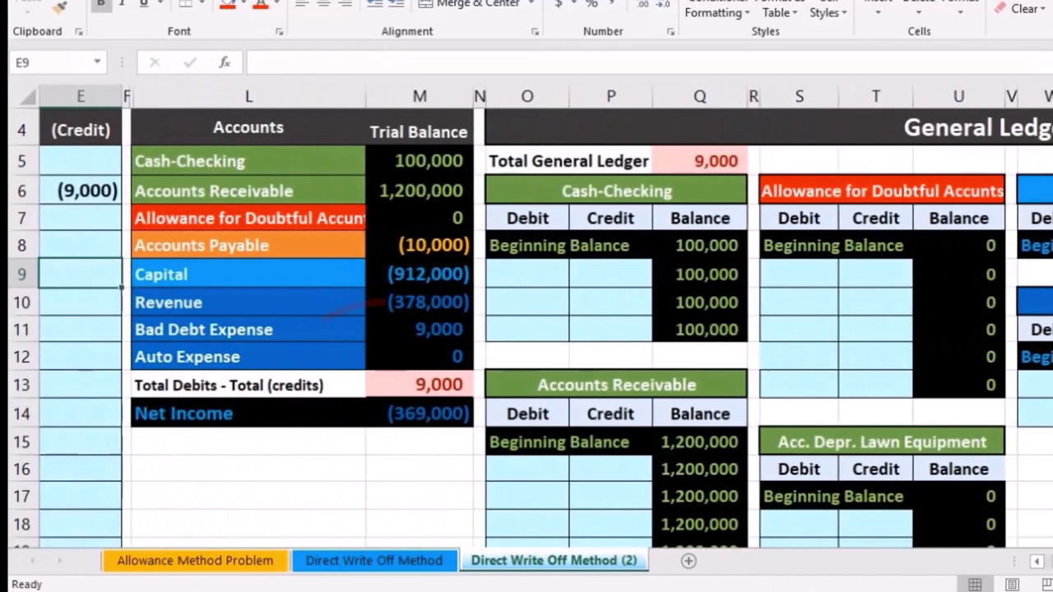
left_click(459, 323)
left_click(468, 352)
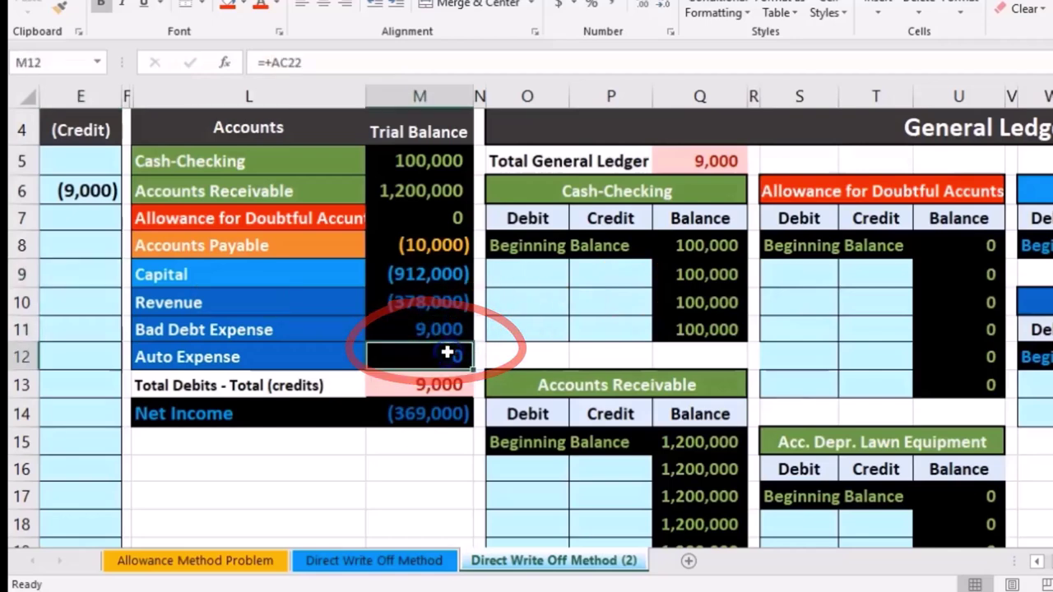
Examine the trial balance's Net Income formula and the Total Debits - Total (credits) check after the expense posting
left_click(411, 413)
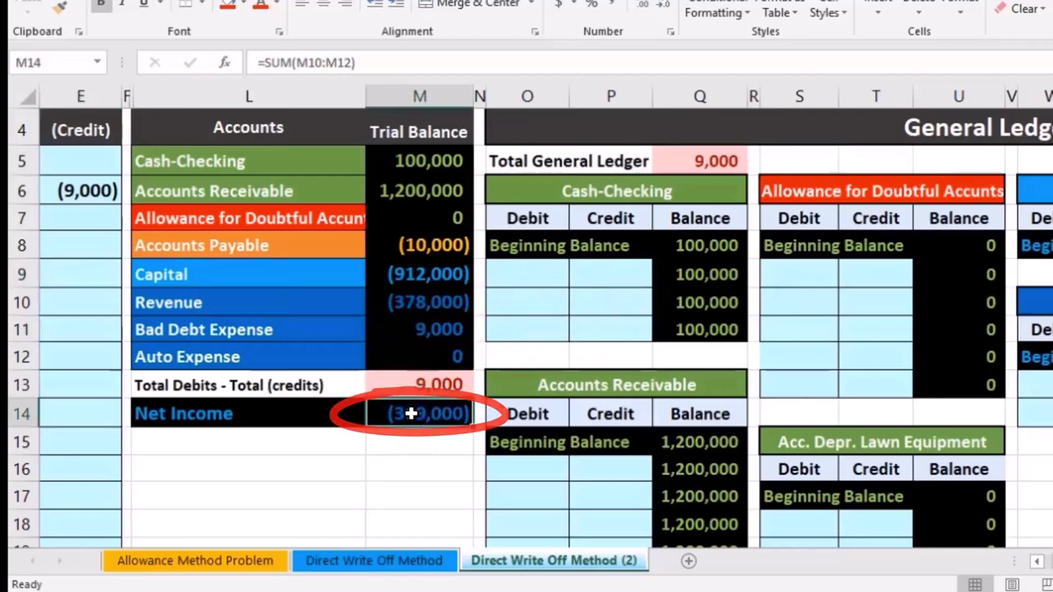
double_click(410, 412)
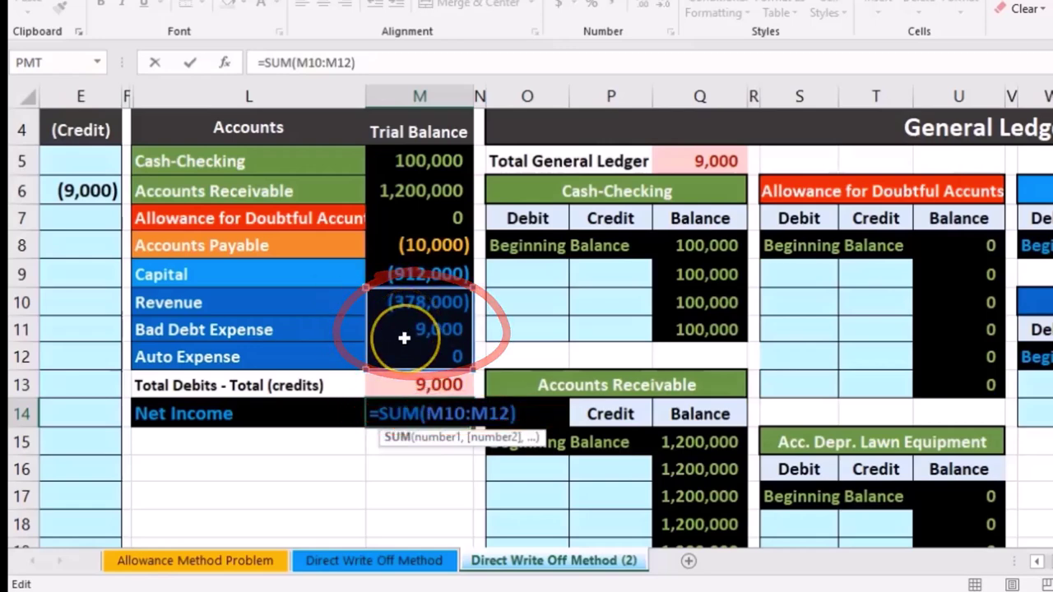
key("Return")
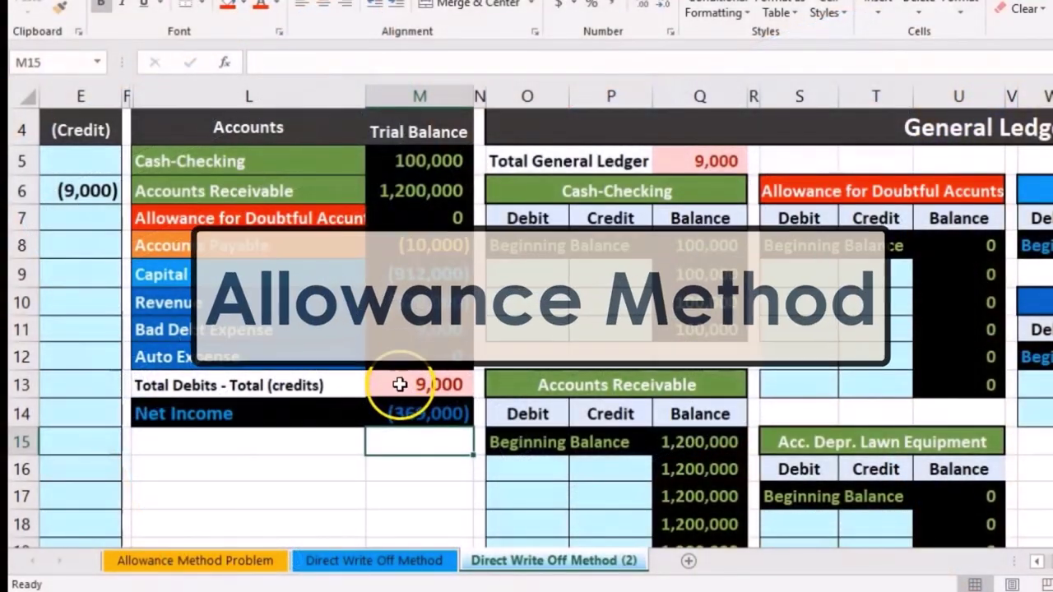
left_click(400, 384)
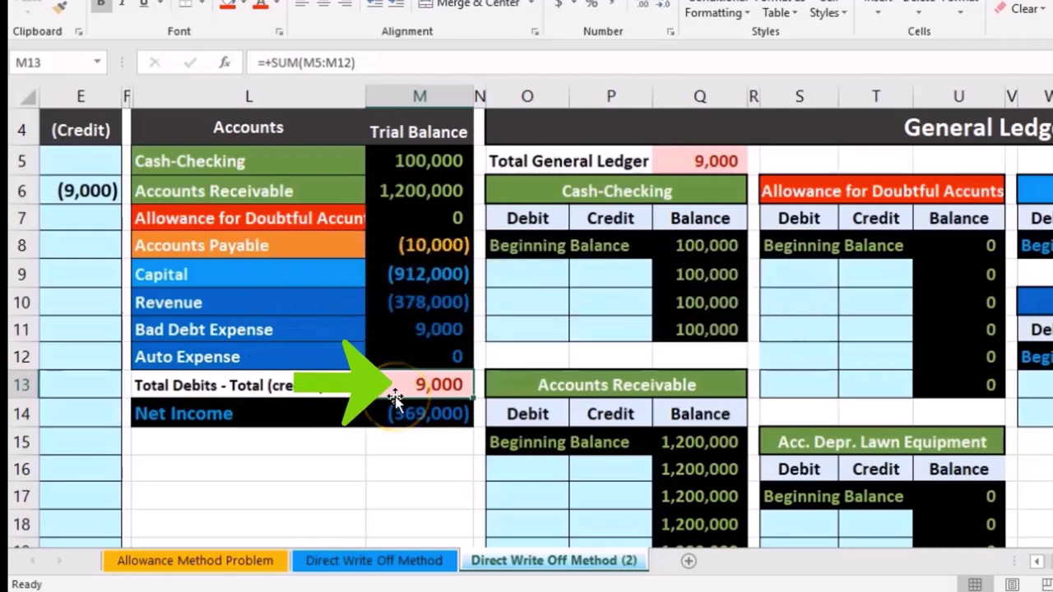
left_click(390, 410)
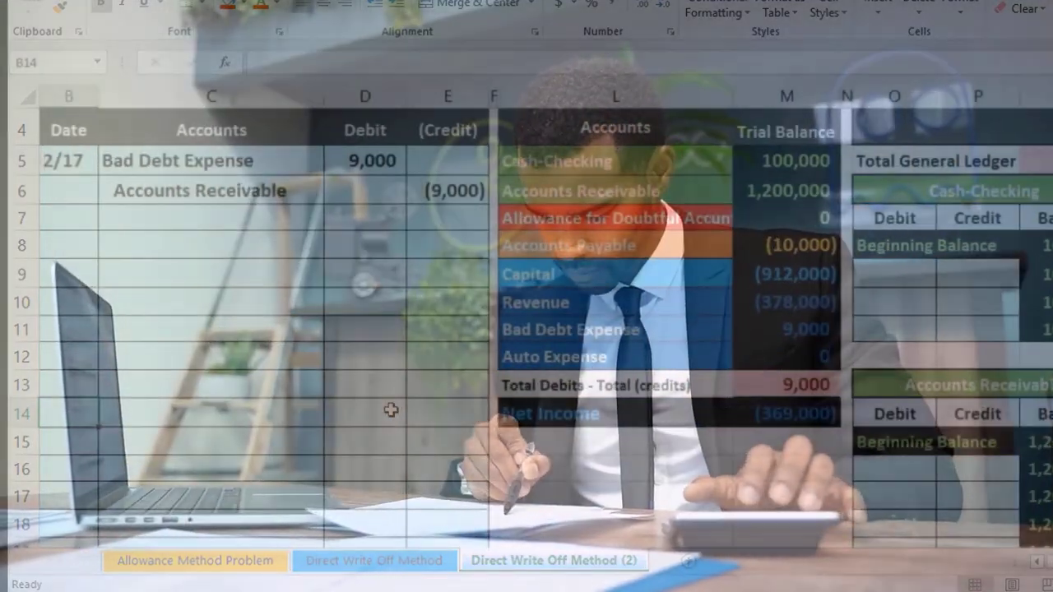
Post the credit to the Accounts Receivable account in the general ledger by linking cell P16 to journal cell E6
key("Up")
key("Up")
key("Up")
key("Up")
key("Up")
key("Right")
left_click(604, 190)
scroll(604, 211, "up", 1)
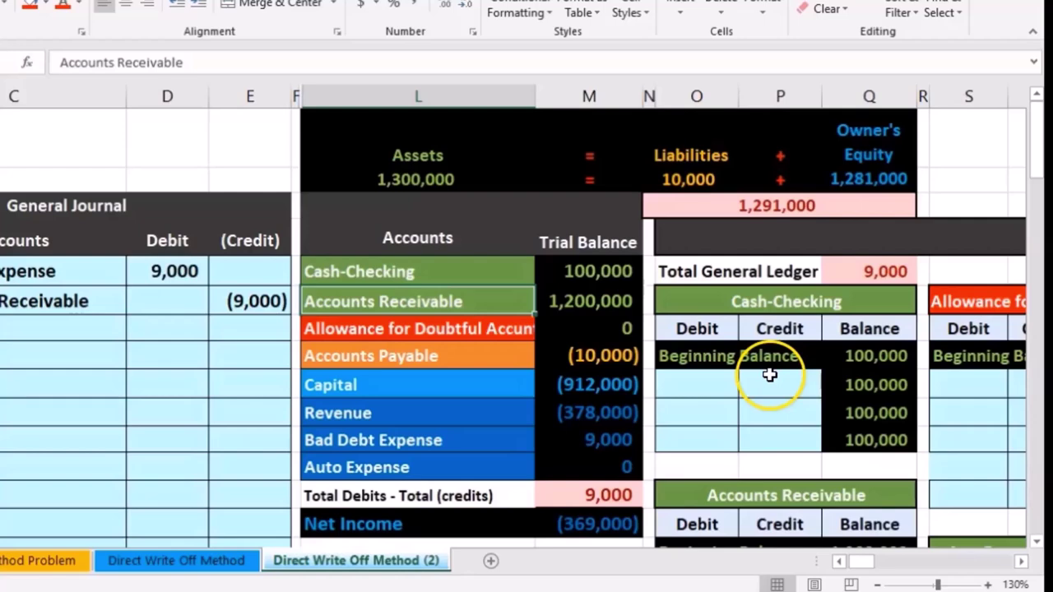
left_click(759, 304)
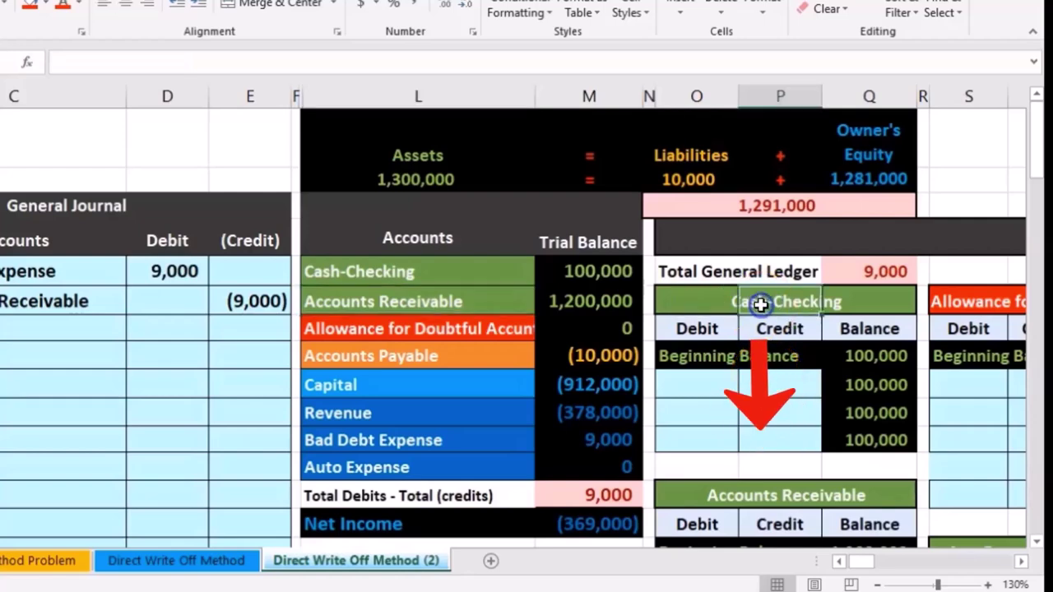
scroll(760, 304, "down", 1)
left_click(708, 457)
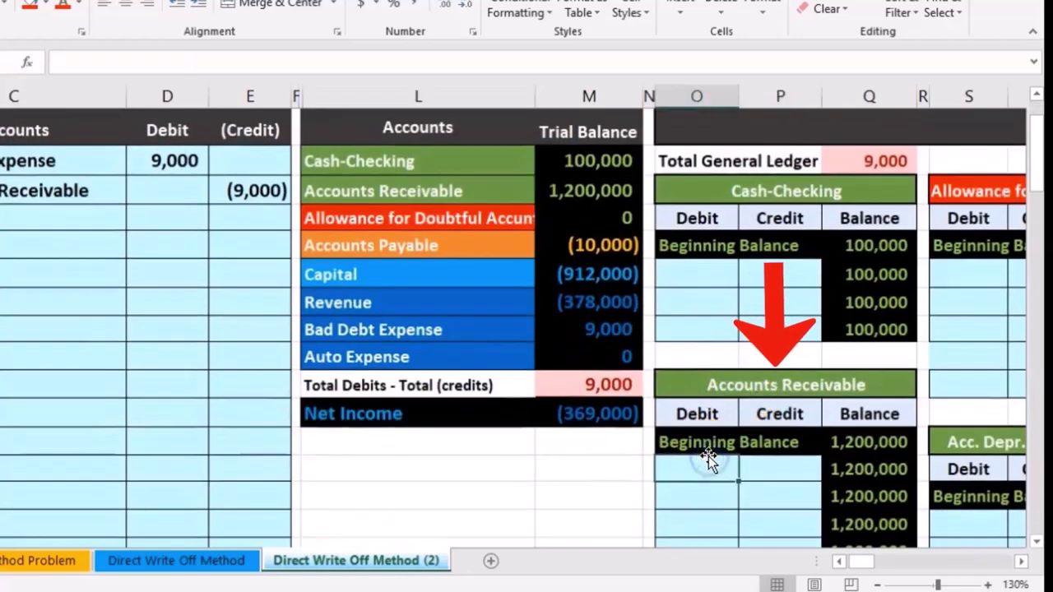
left_click(766, 467)
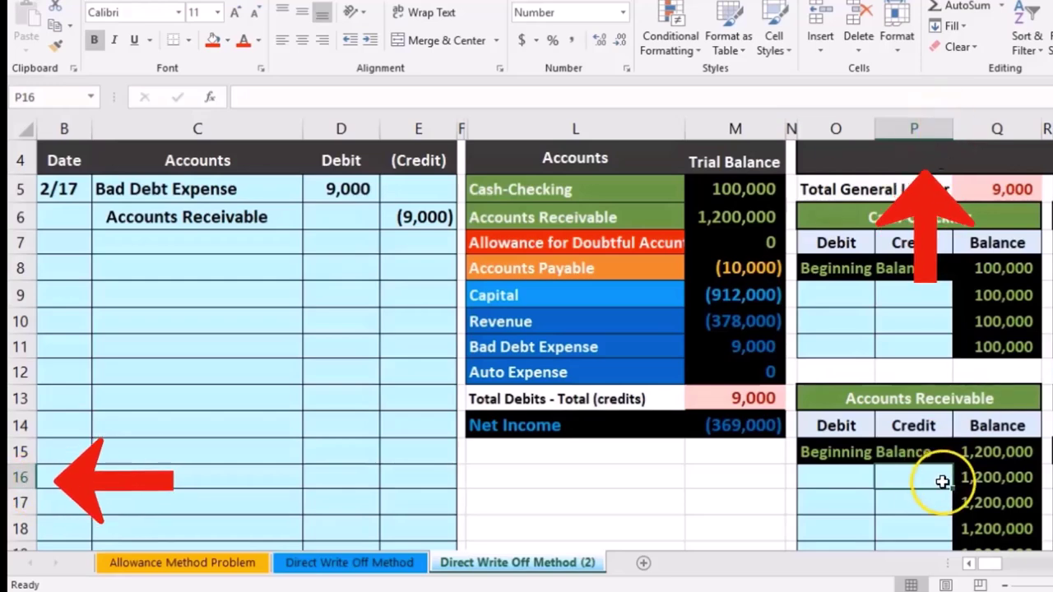
type("=")
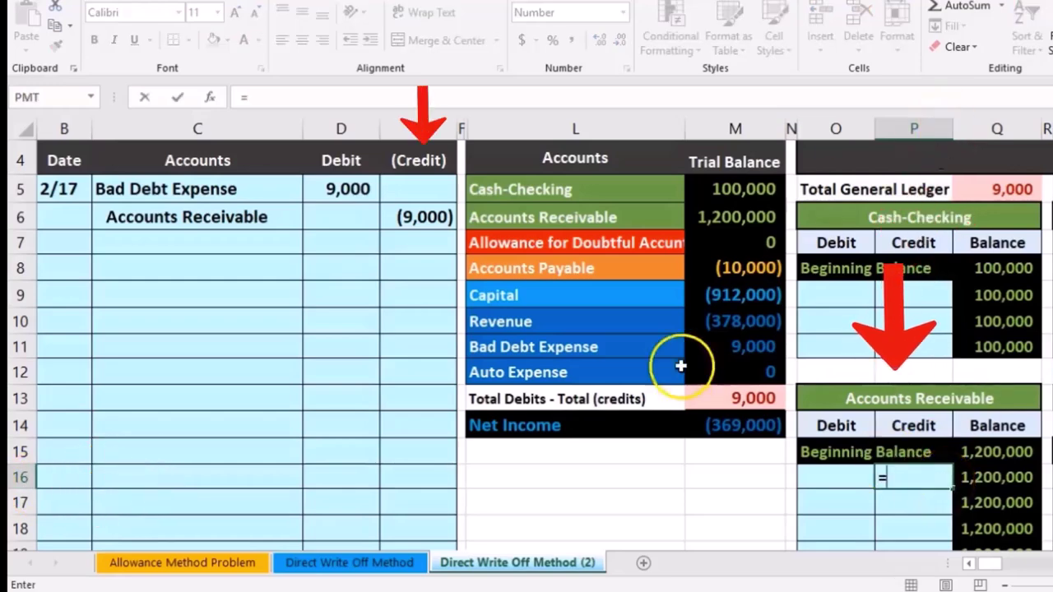
left_click(419, 218)
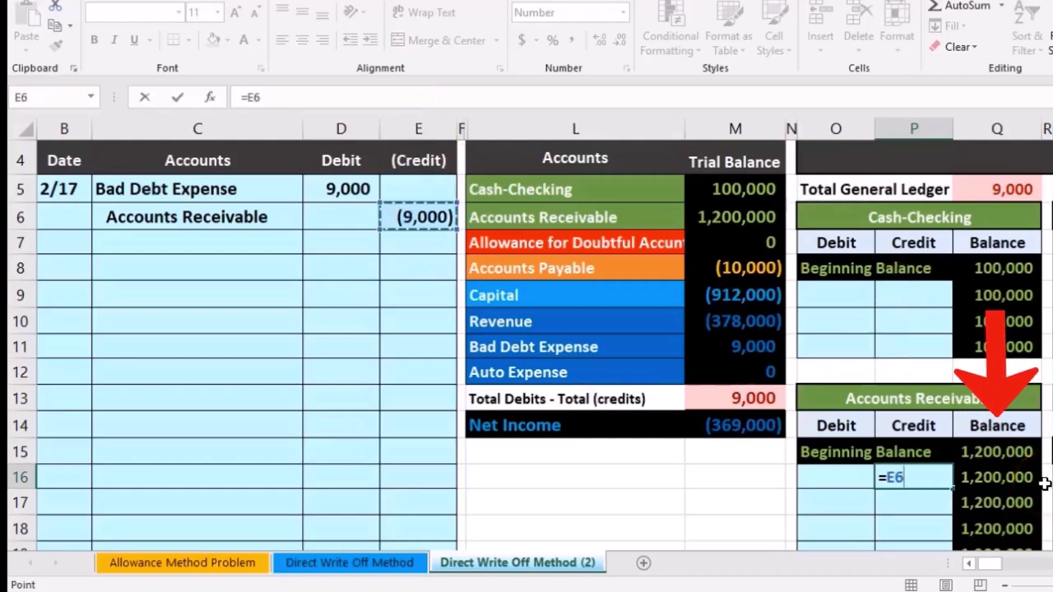
key("Return")
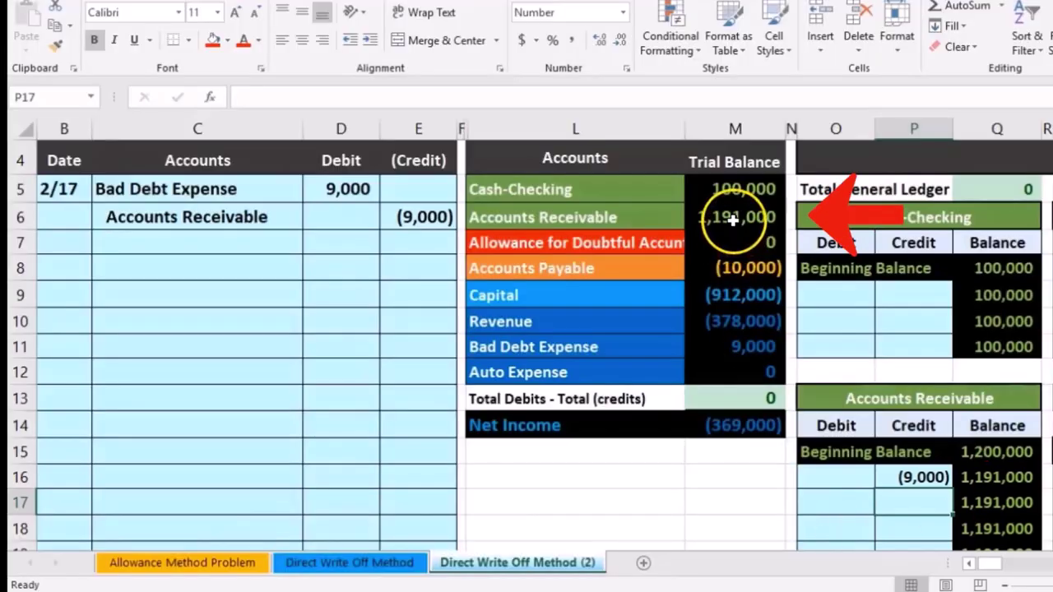
Compare the Accounts Receivable amount in the trial balance with the account's balance and credit posting in the general ledger
left_click(733, 218)
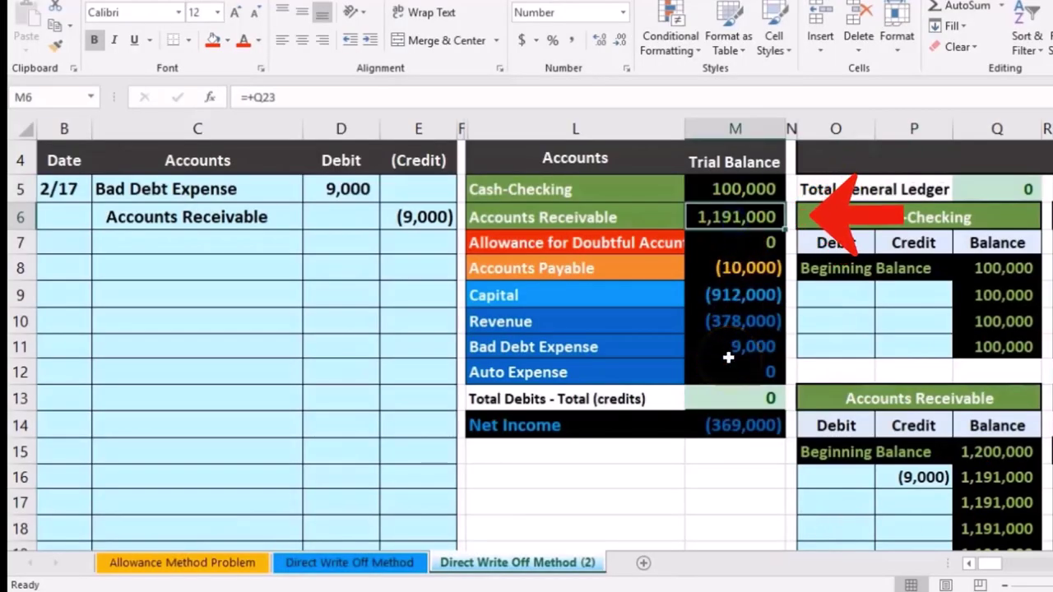
left_click(740, 391)
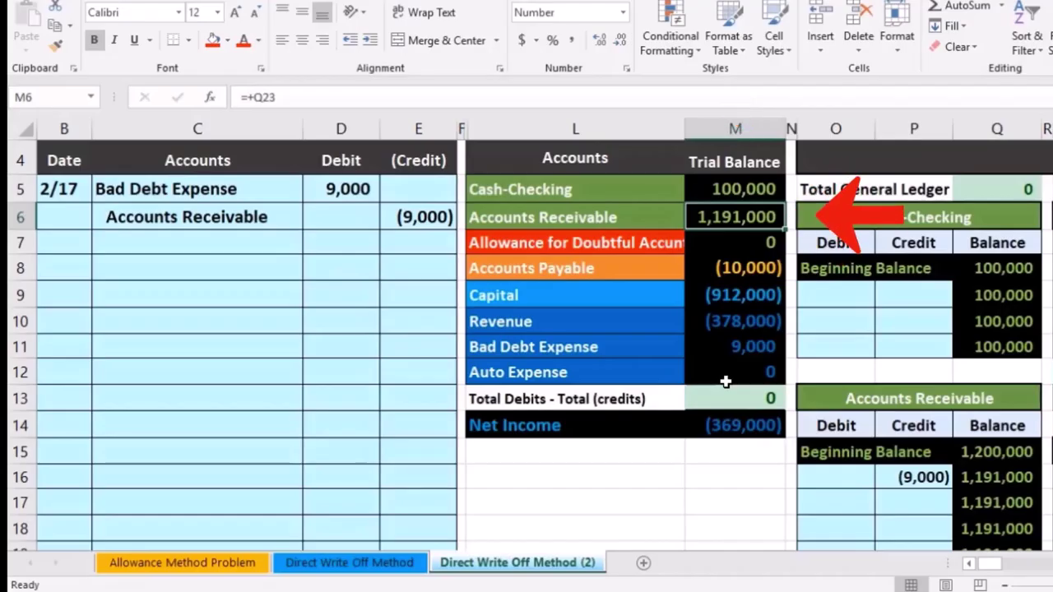
left_click(967, 481)
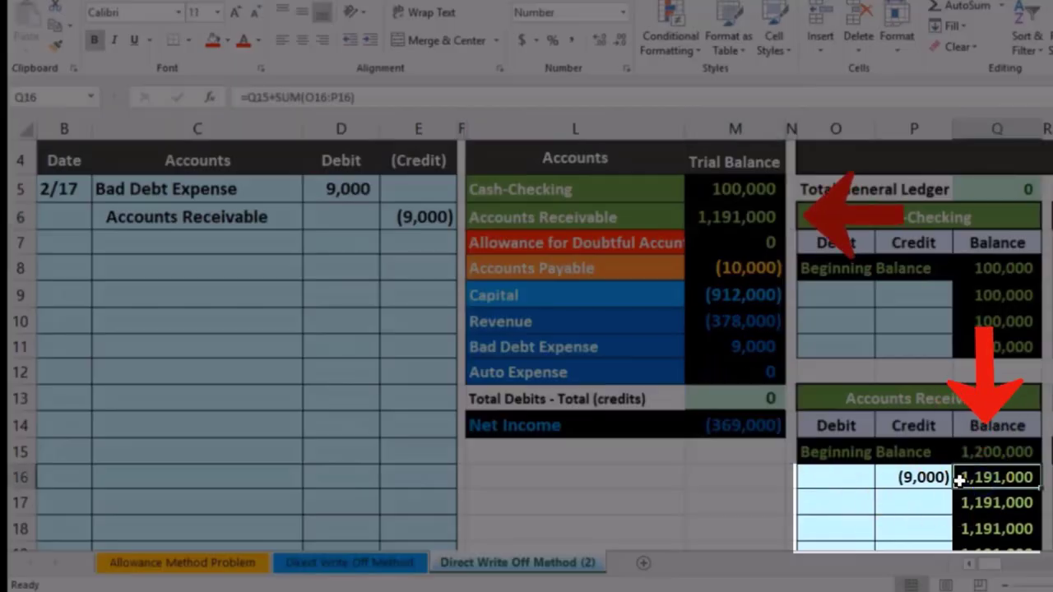
left_click(940, 477)
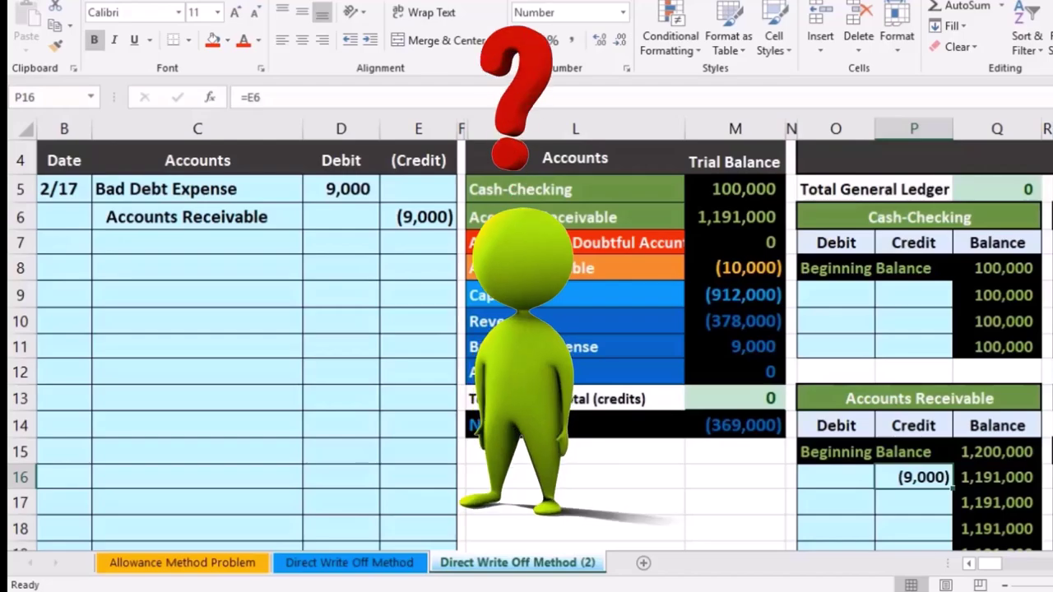
Post the write-off to CW Co's credit column in the accounts receivable subsidiary ledger by linking cell T31 to ledger cell P16
scroll(932, 512, "down", 2)
scroll(1046, 488, "right", 3)
scroll(1046, 488, "down", 1)
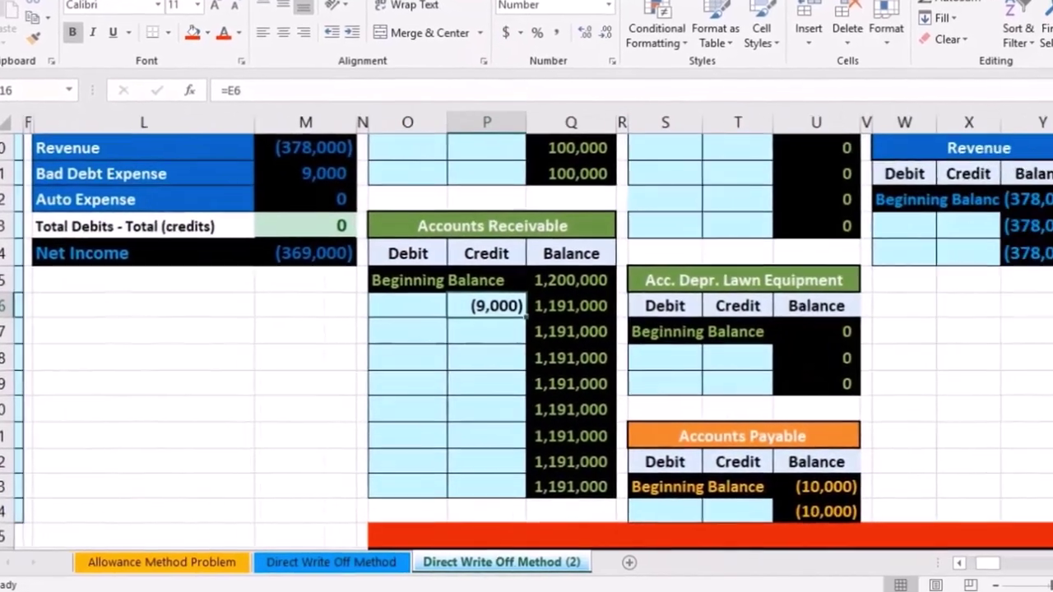
scroll(1024, 485, "down", 3)
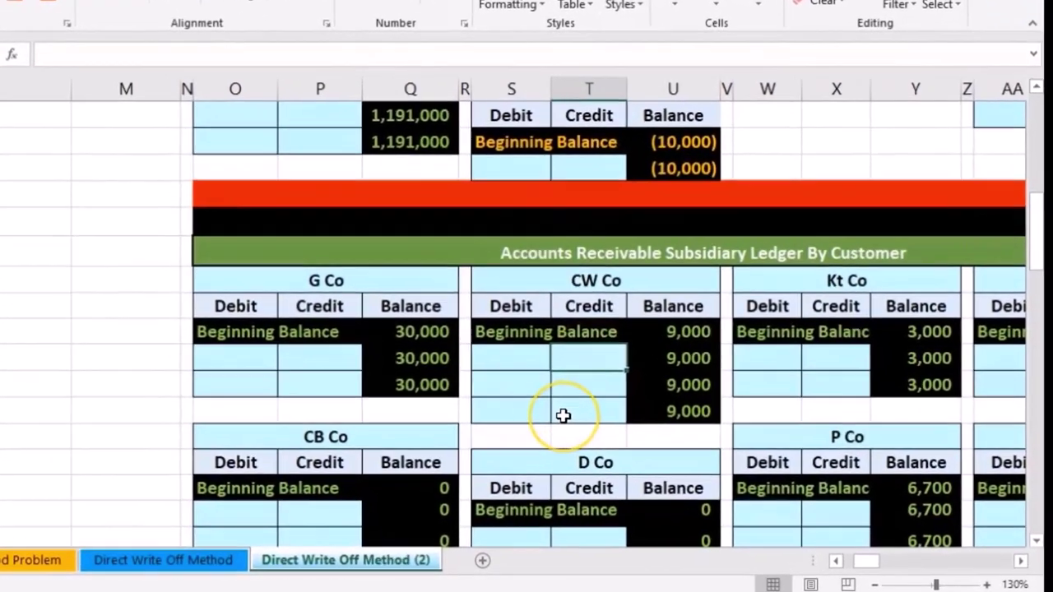
type("=")
scroll(502, 394, "up", 3)
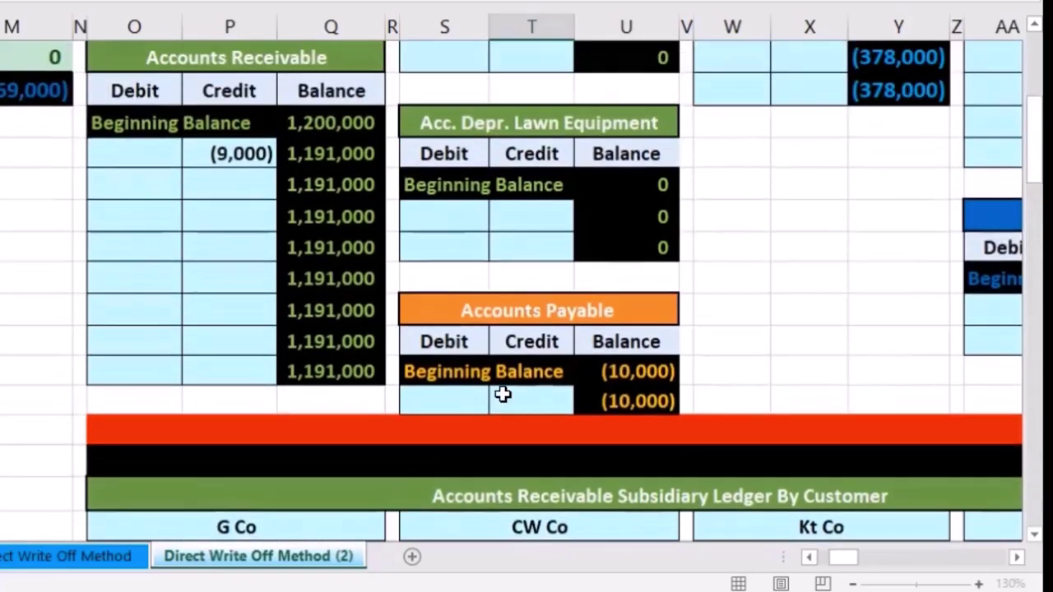
left_click(235, 153)
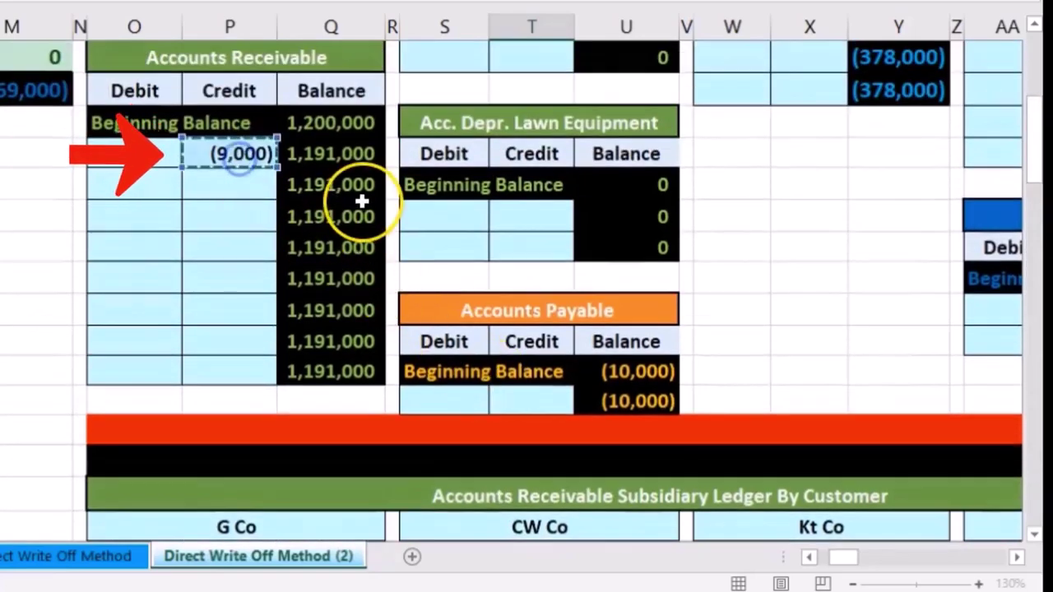
key("Return")
scroll(499, 268, "down", 2)
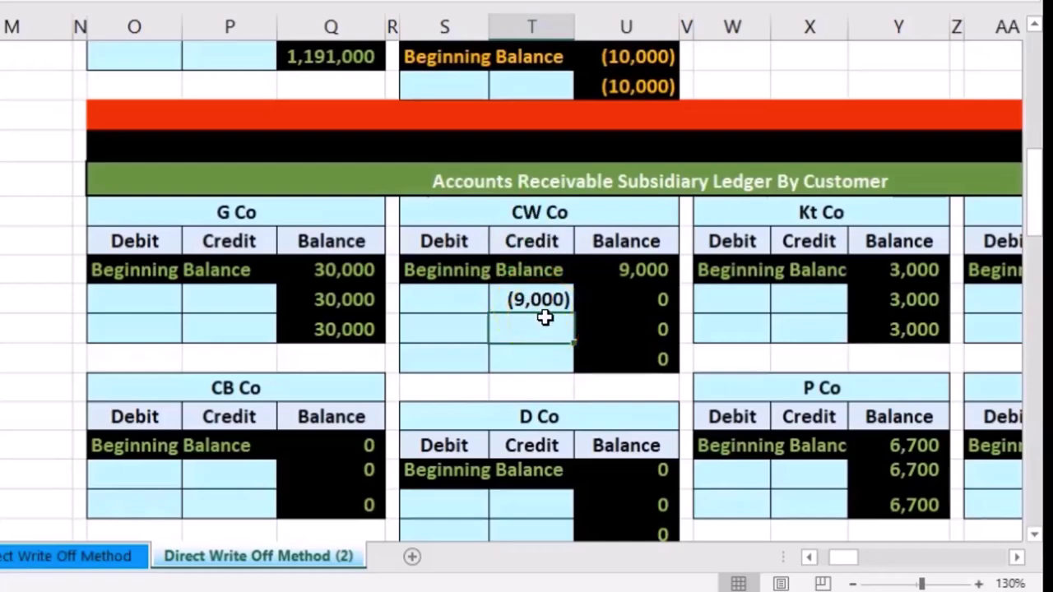
Check the subsidiary ledger's total by customer and its formula against Accounts Receivable in the general ledger and trial balance
scroll(568, 346, "down", 1)
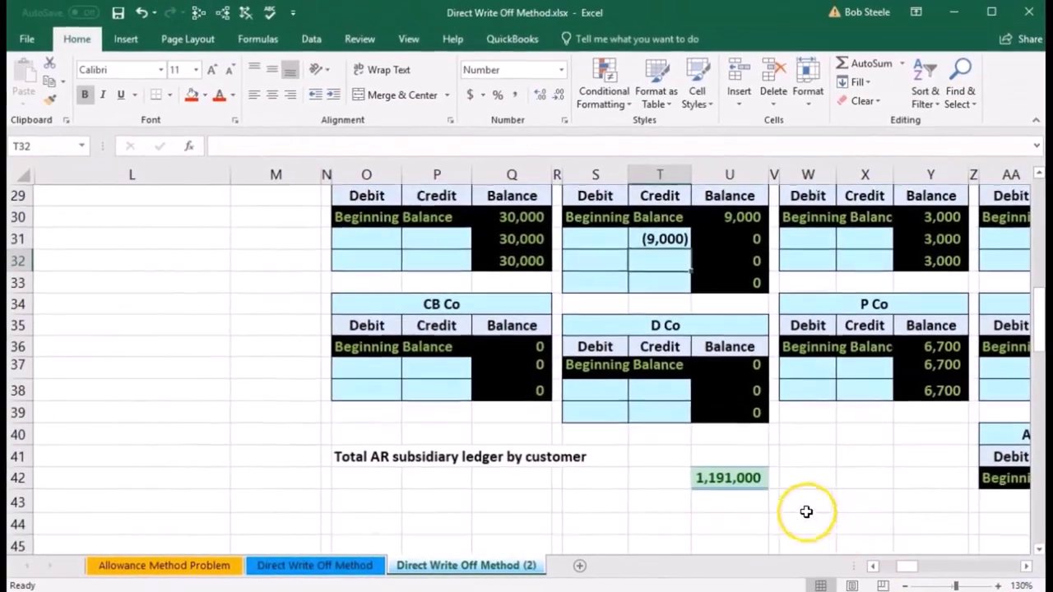
left_click(730, 547)
double_click(732, 548)
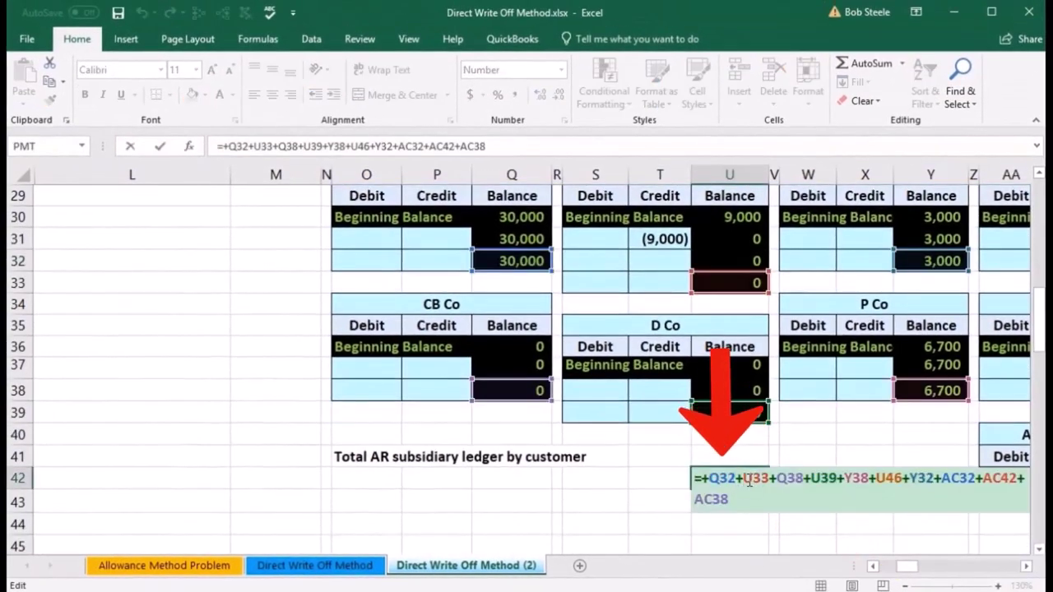
key("Return")
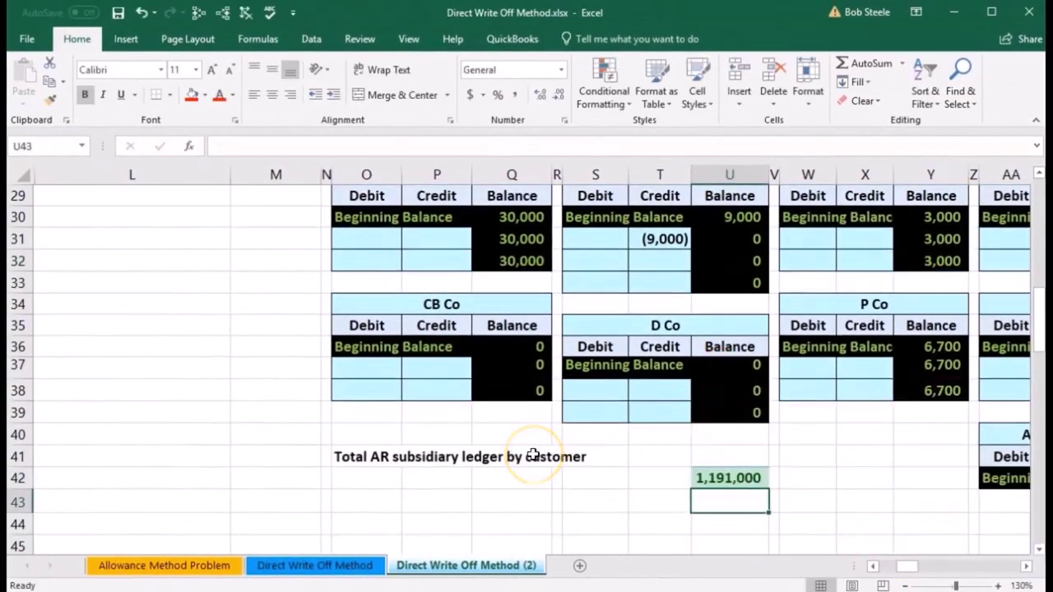
scroll(533, 454, "up", 7)
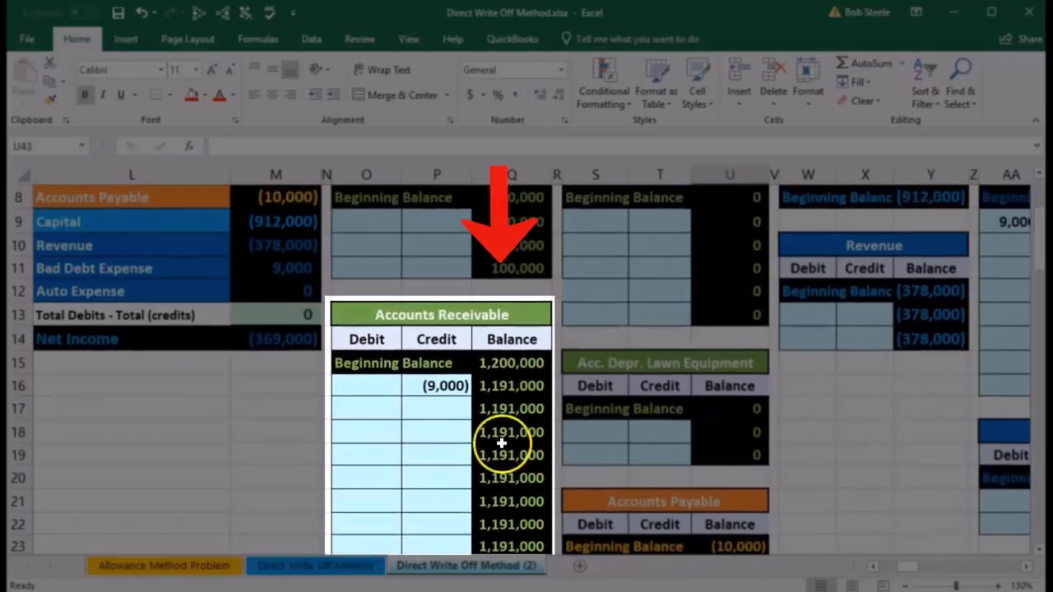
left_click(511, 365)
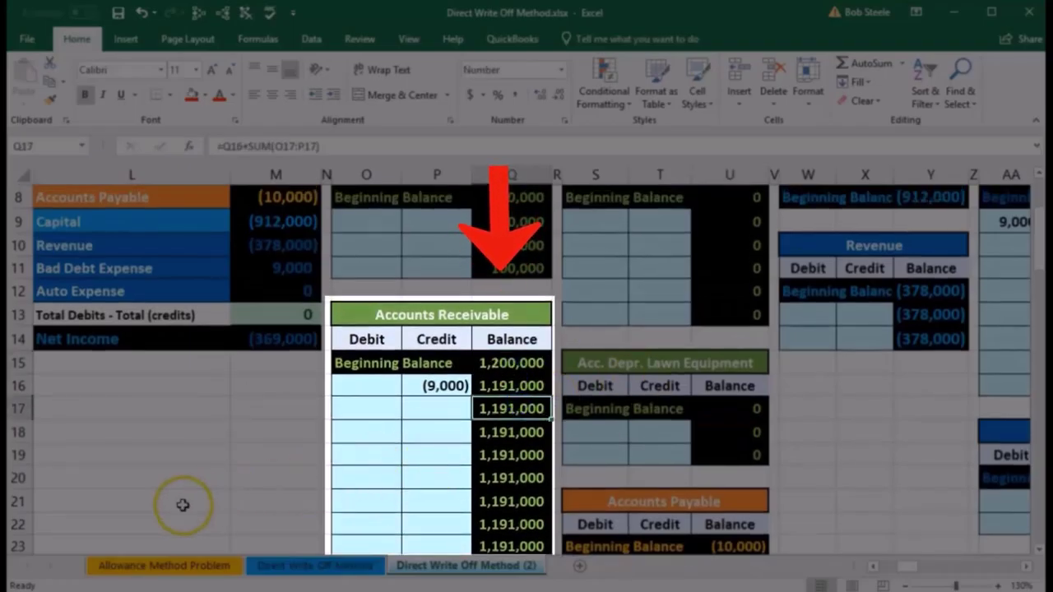
scroll(183, 505, "up", 3)
left_click(288, 345)
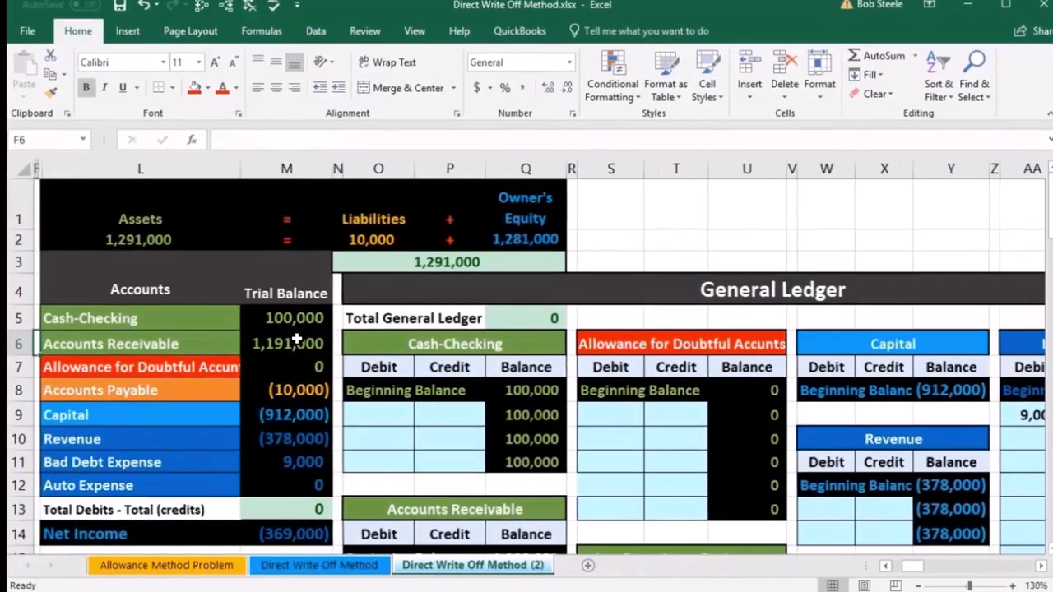
Start the journal entry for the G company transaction by entering the date 4/12 in cell B8
key("ctrl+Left")
key("ctrl+Left")
key("ctrl+Left")
key("ctrl+Left")
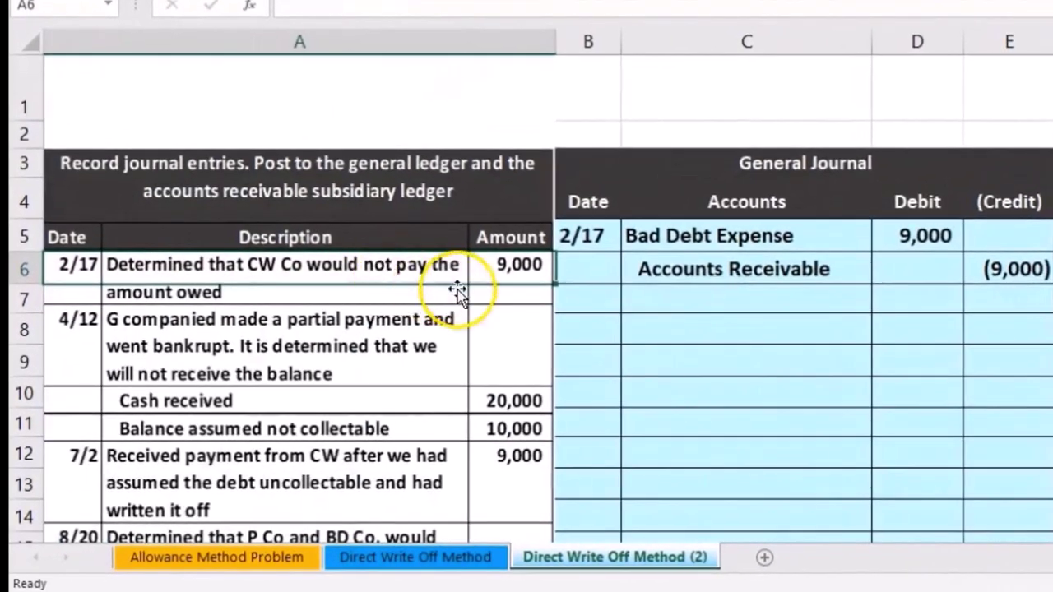
left_click(579, 329)
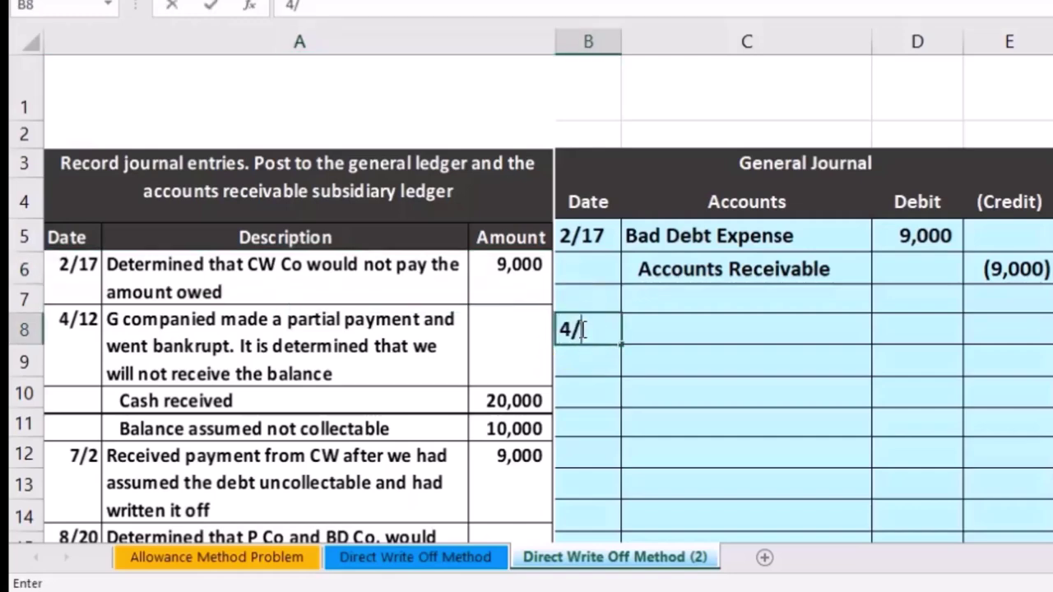
key("Return")
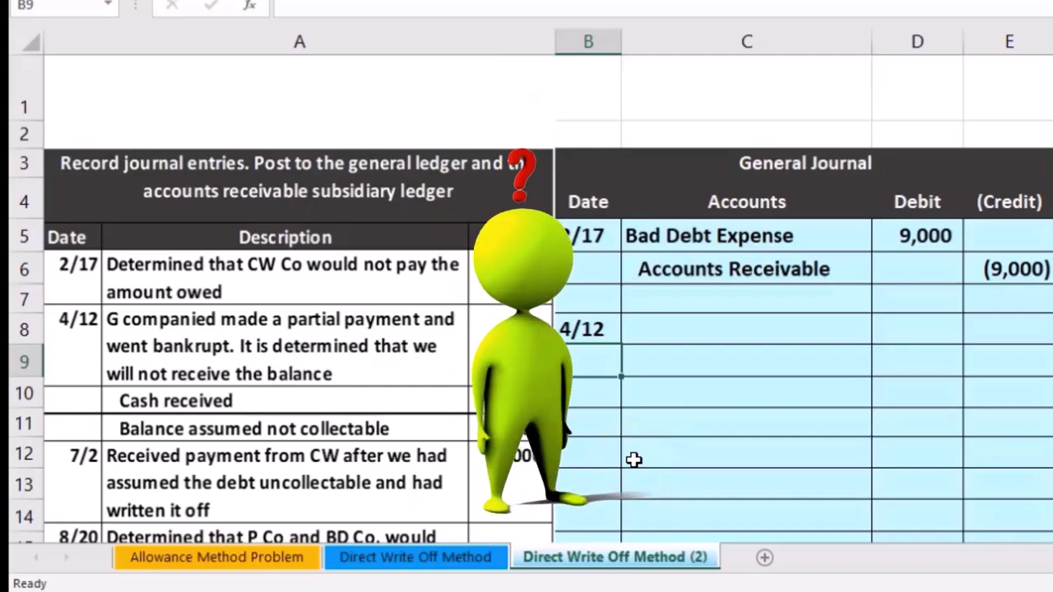
Look up G Co's beginning balance in the accounts receivable subsidiary ledger
key("Right")
key("Right")
key("Right")
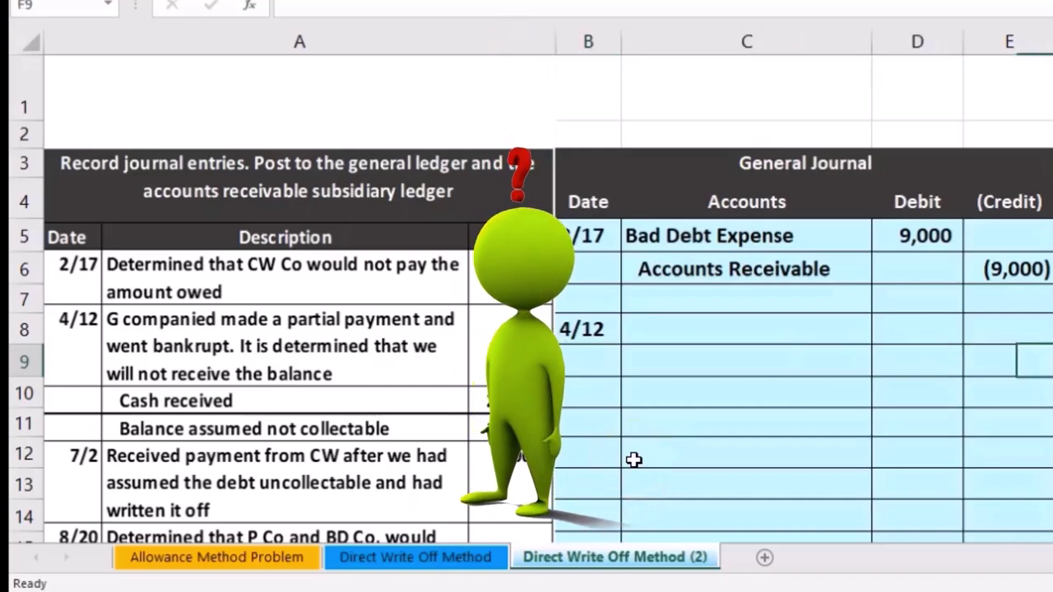
key("Right")
key("Right")
key("Right")
key("Right")
key("Right")
key("Right")
key("Right")
key("Right")
key("Right")
key("Right")
key("Right")
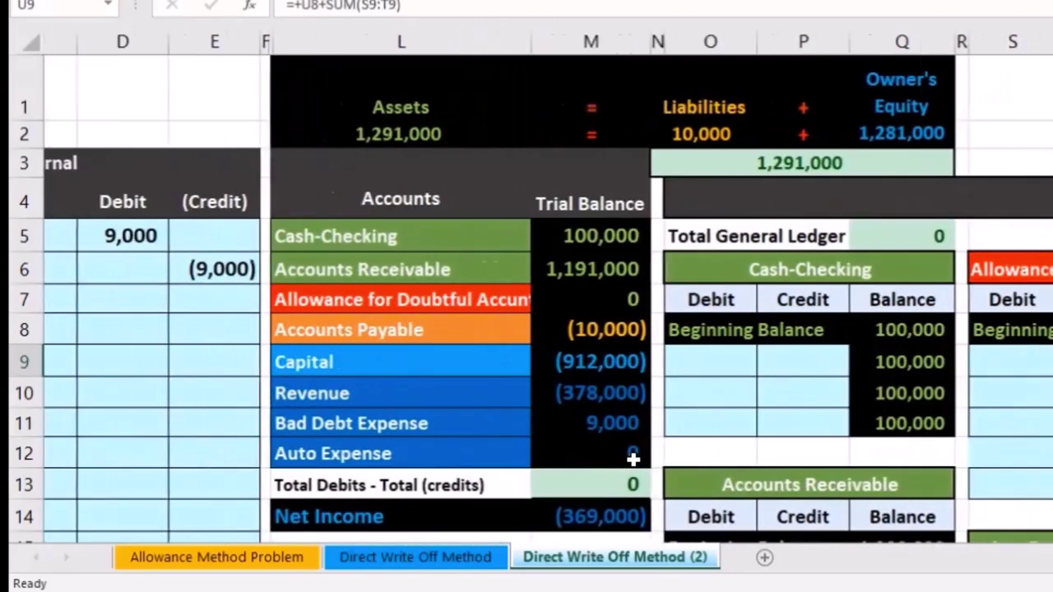
key("Right")
key("Right")
key("Down")
key("Down")
key("Down")
key("Down")
key("Down")
key("Down")
key("Down")
key("Down")
key("Down")
key("Down")
key("Down")
key("Down")
key("Down")
key("Down")
key("Down")
key("Down")
key("Down")
key("Down")
key("Down")
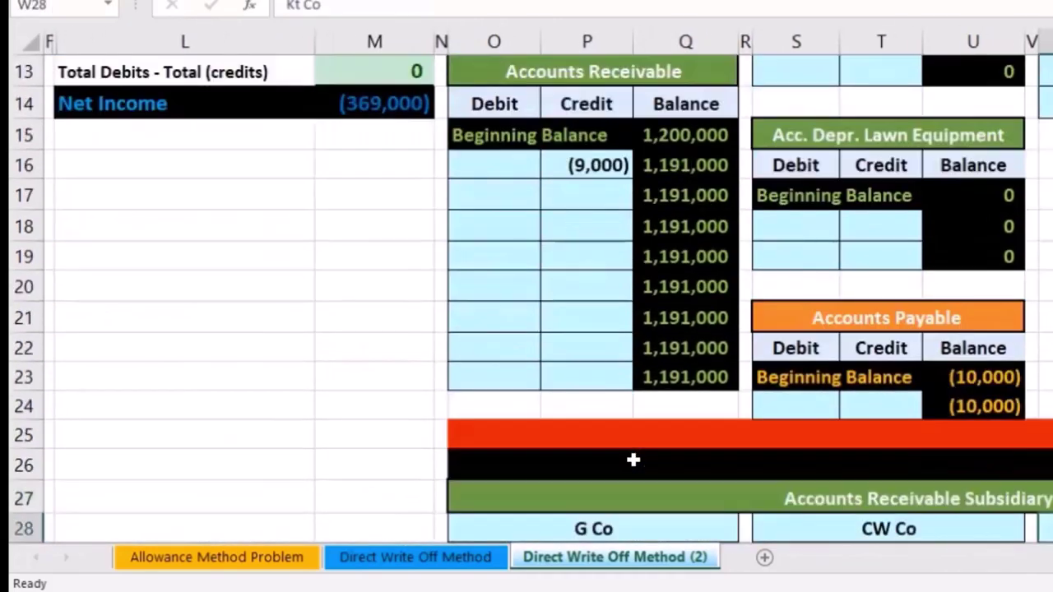
key("Right")
key("Right")
key("Down")
key("Down")
key("Down")
key("Down")
key("Down")
key("Down")
key("Down")
key("Down")
key("Down")
key("Down")
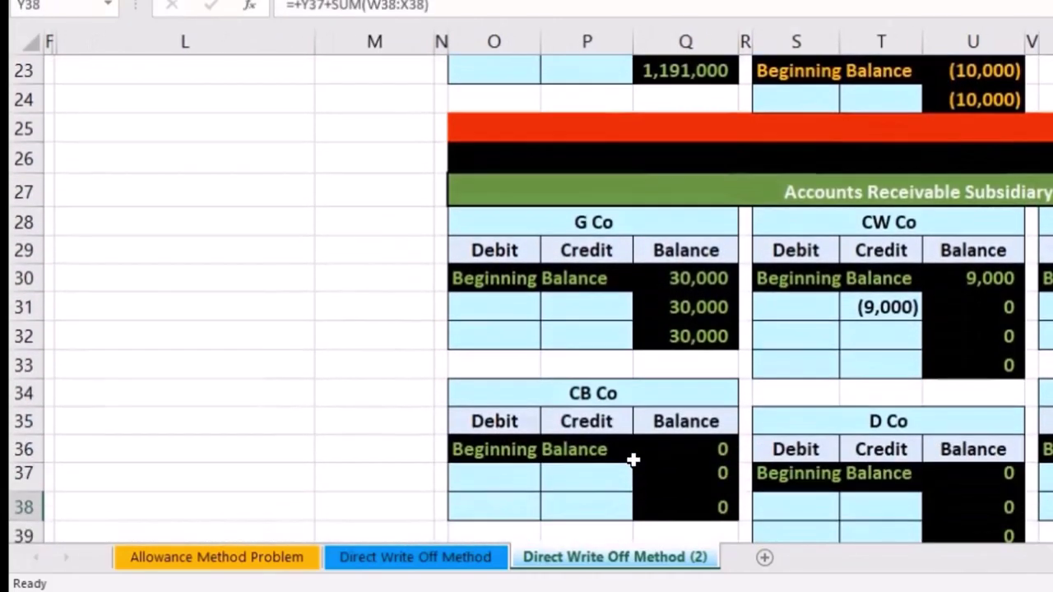
left_click(674, 282)
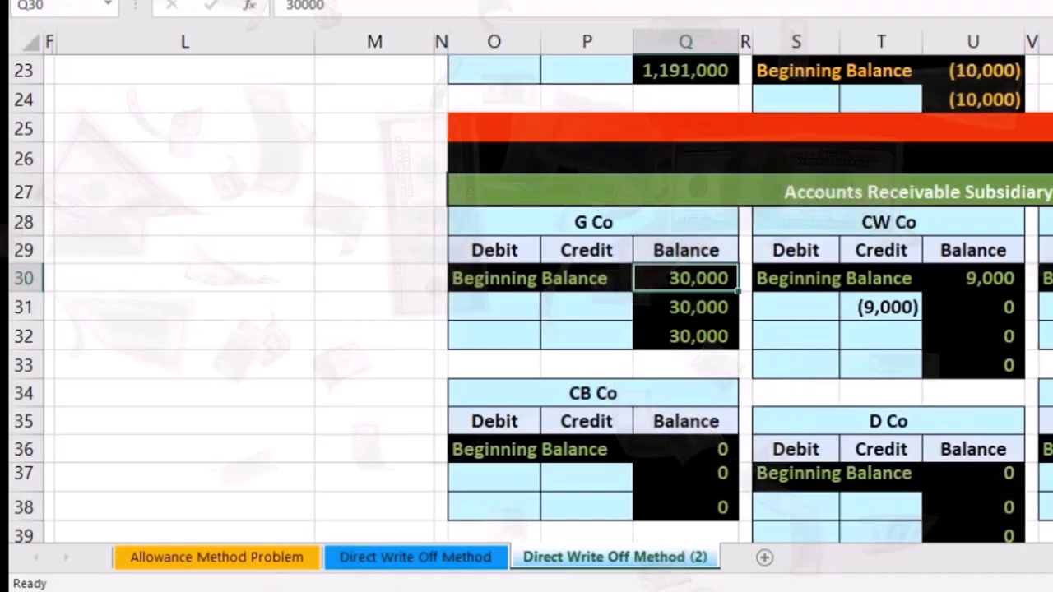
Copy the Cash-Checking account name from the trial balance into cell C8 of the 4/12 journal entry, pasting values only
left_click(1052, 557)
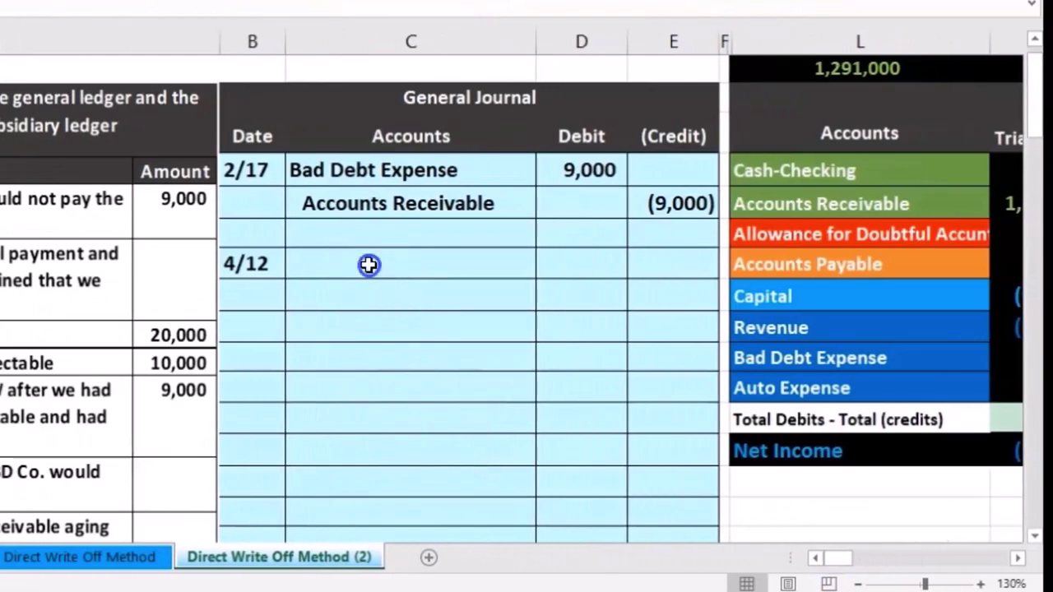
left_click(528, 264)
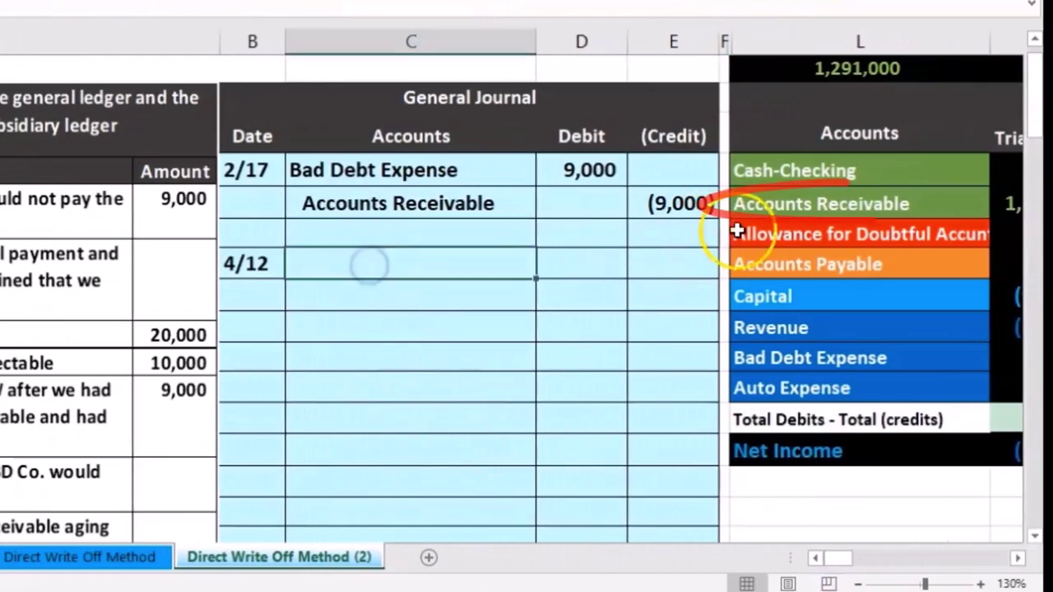
left_click(760, 205)
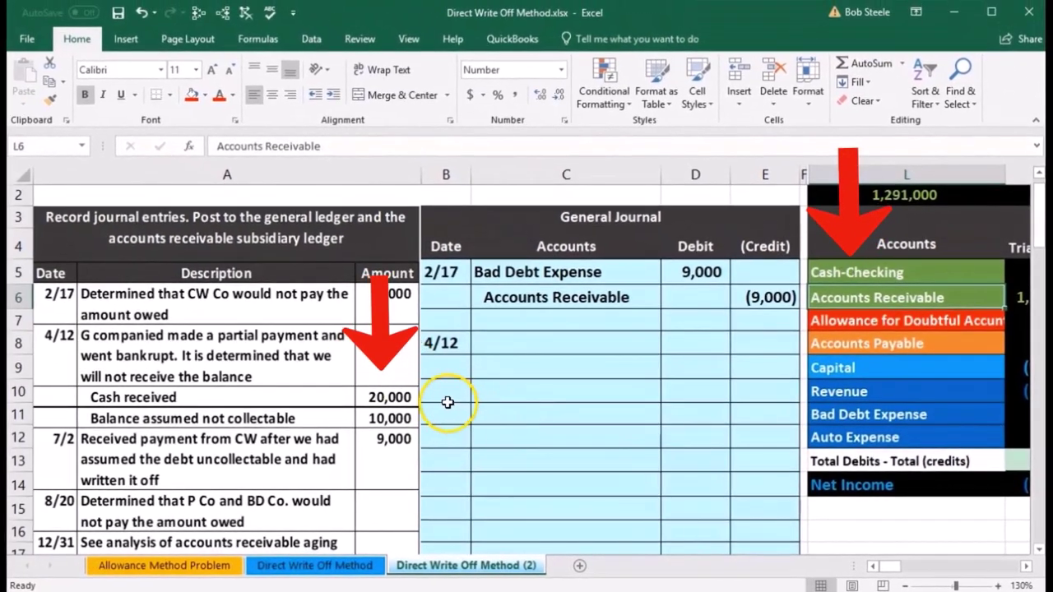
left_click(856, 267)
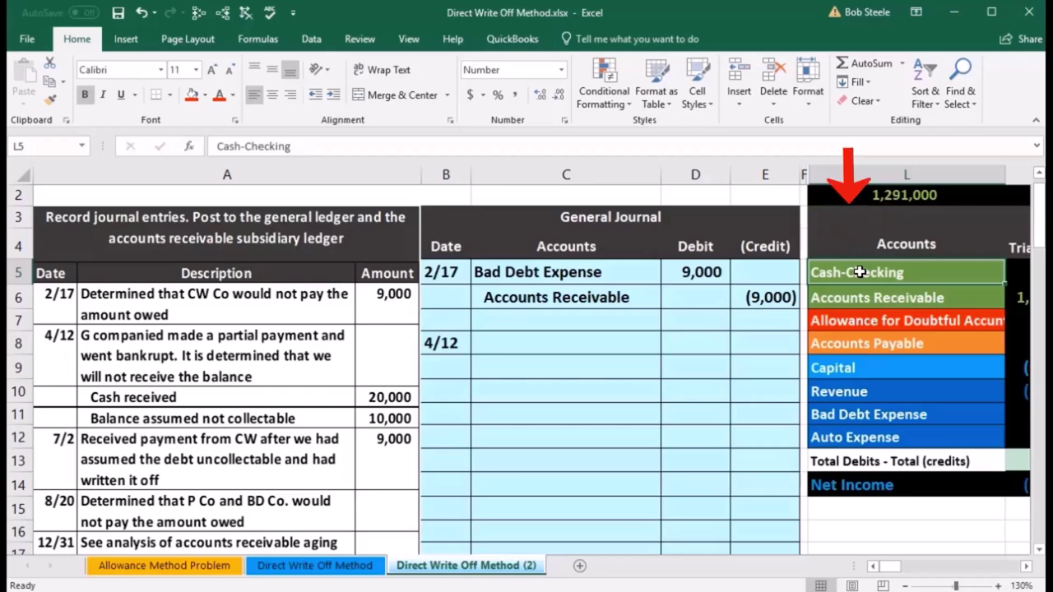
right_click(859, 272)
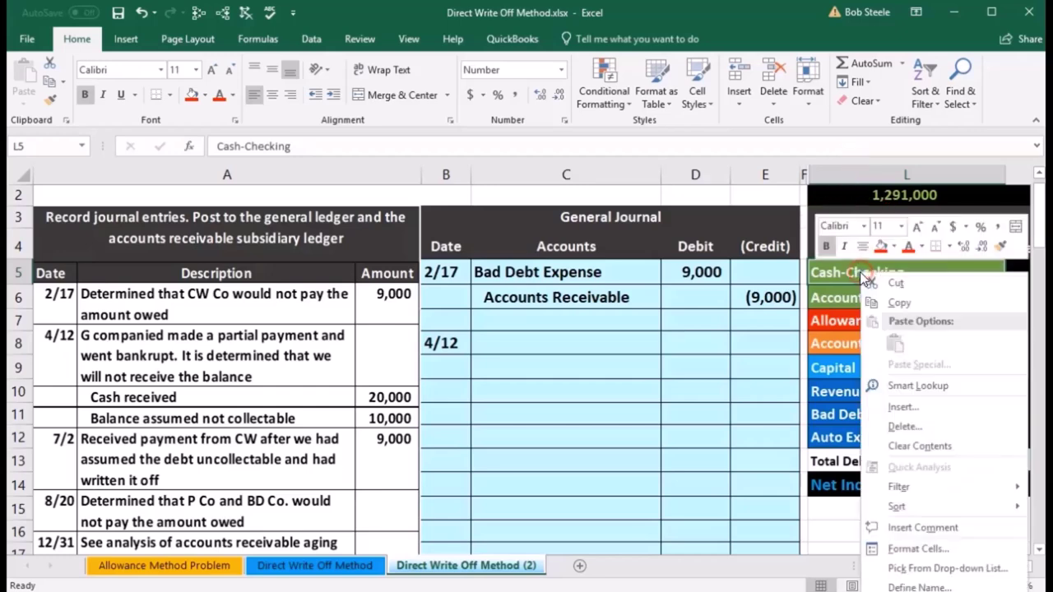
left_click(872, 302)
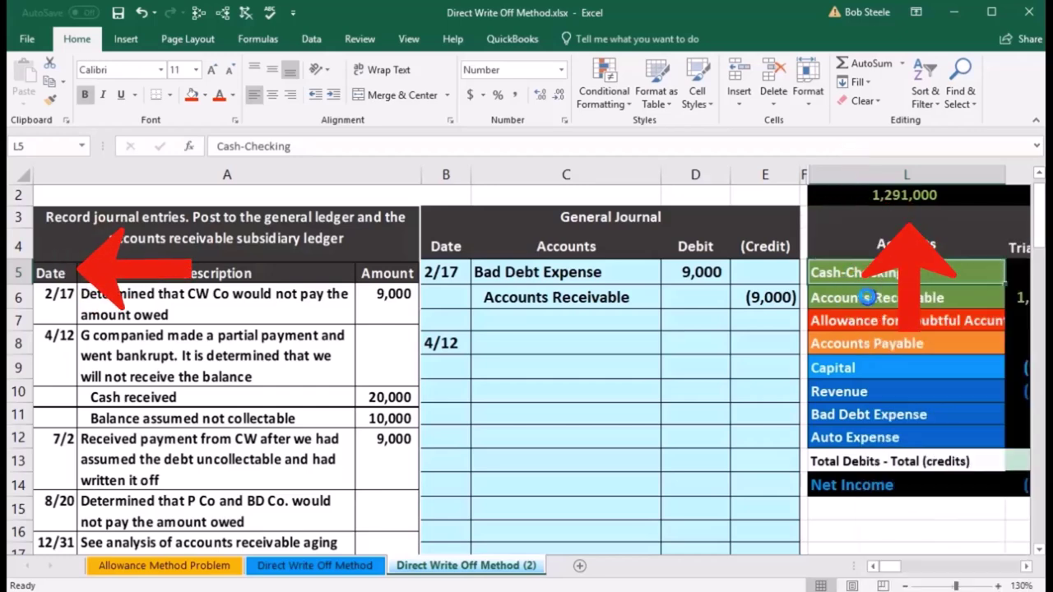
left_click(511, 340)
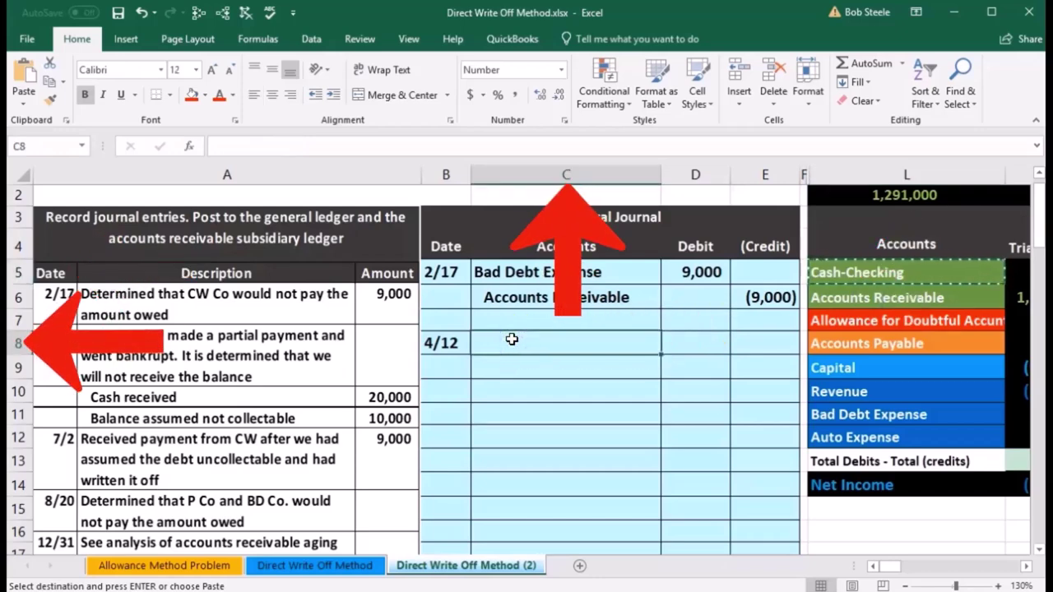
right_click(511, 339)
left_click(570, 412)
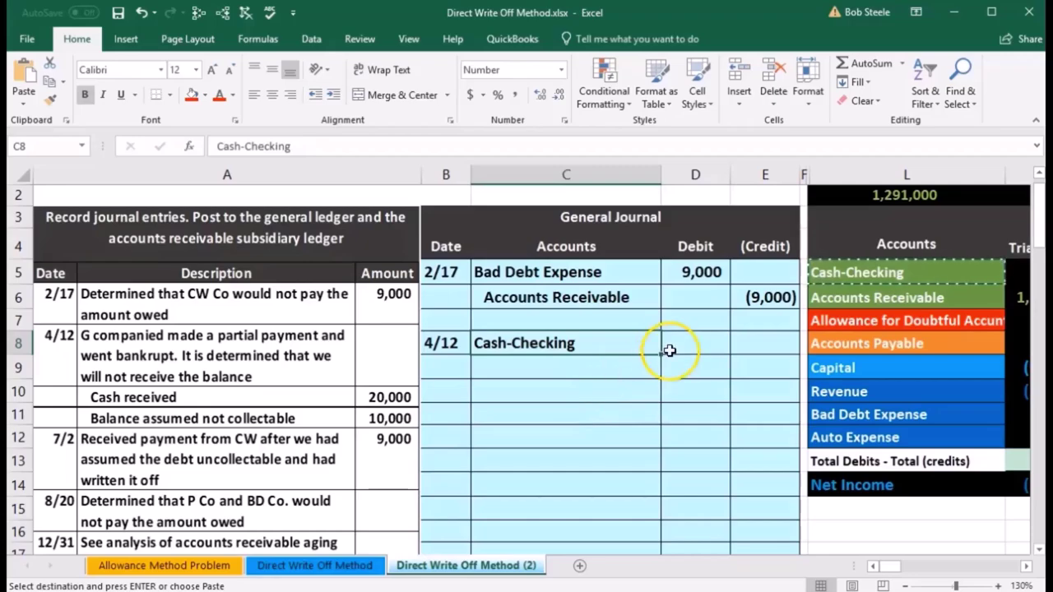
Enter a 20,000 debit for Cash-Checking in cell D8
left_click(675, 343)
type("20000")
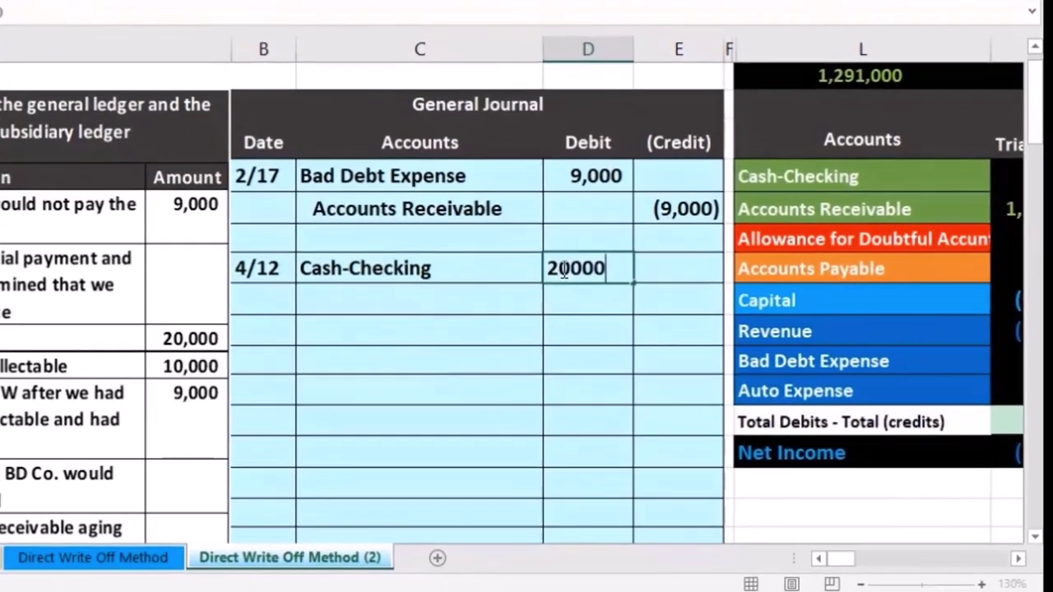
key("Return")
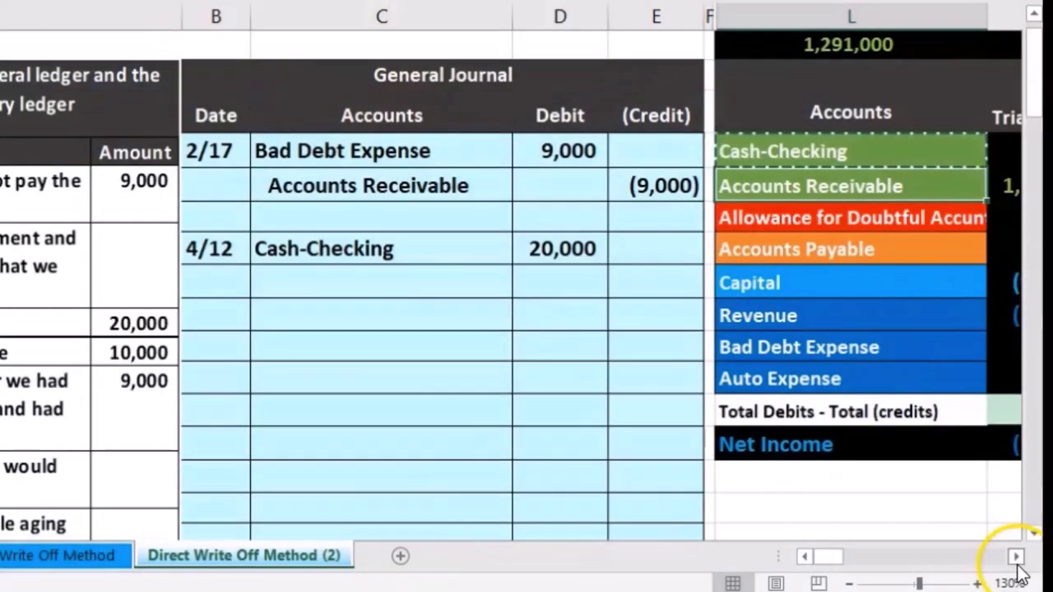
Copy the Accounts Receivable name from the trial balance into cell C9 as values only and indent it as the credit line
left_click(1016, 557)
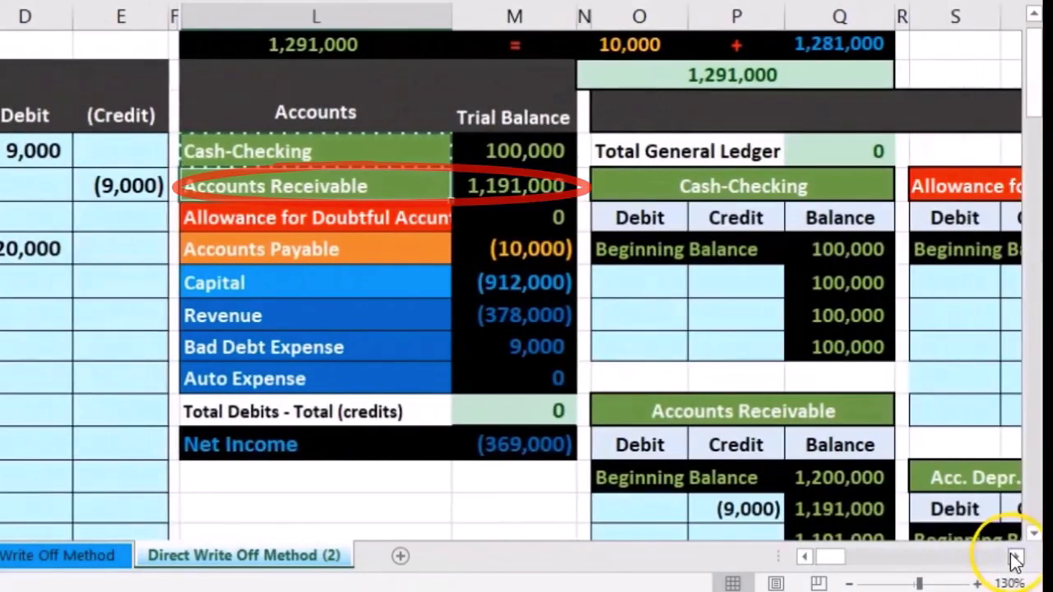
left_click(503, 324)
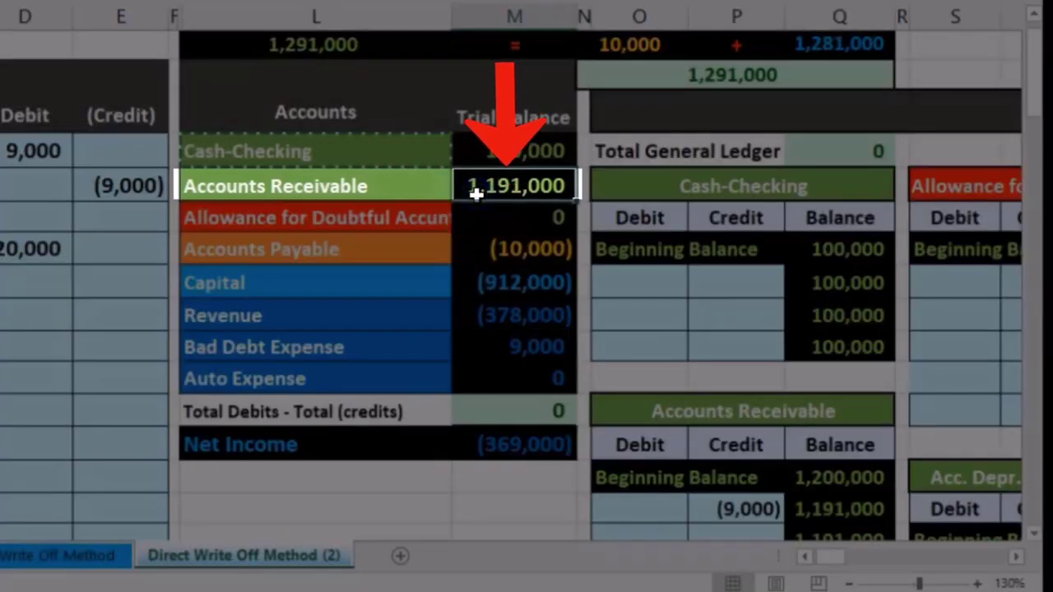
left_click(401, 200)
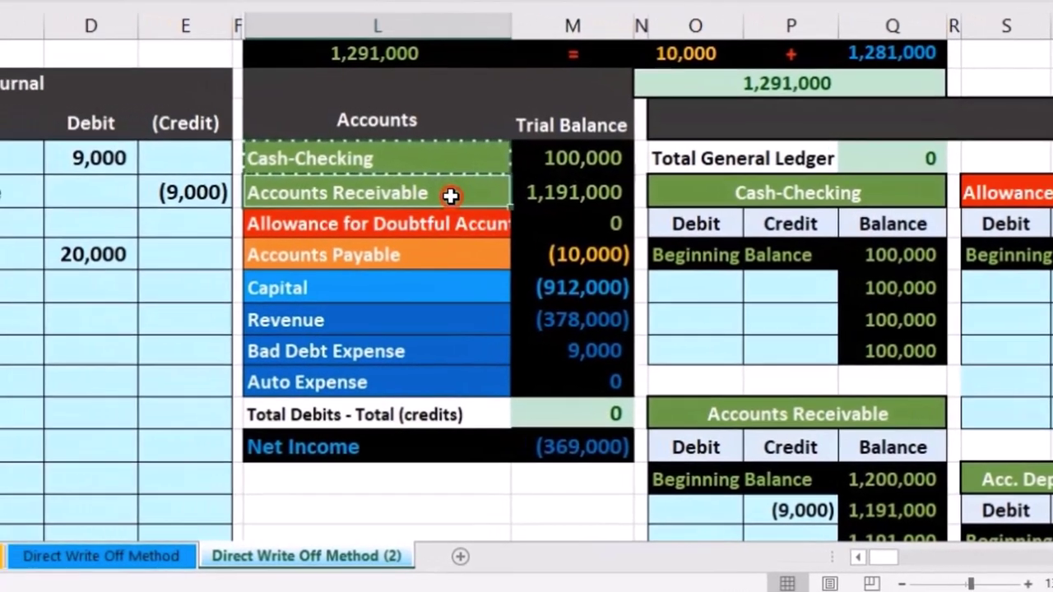
right_click(451, 195)
key("Escape")
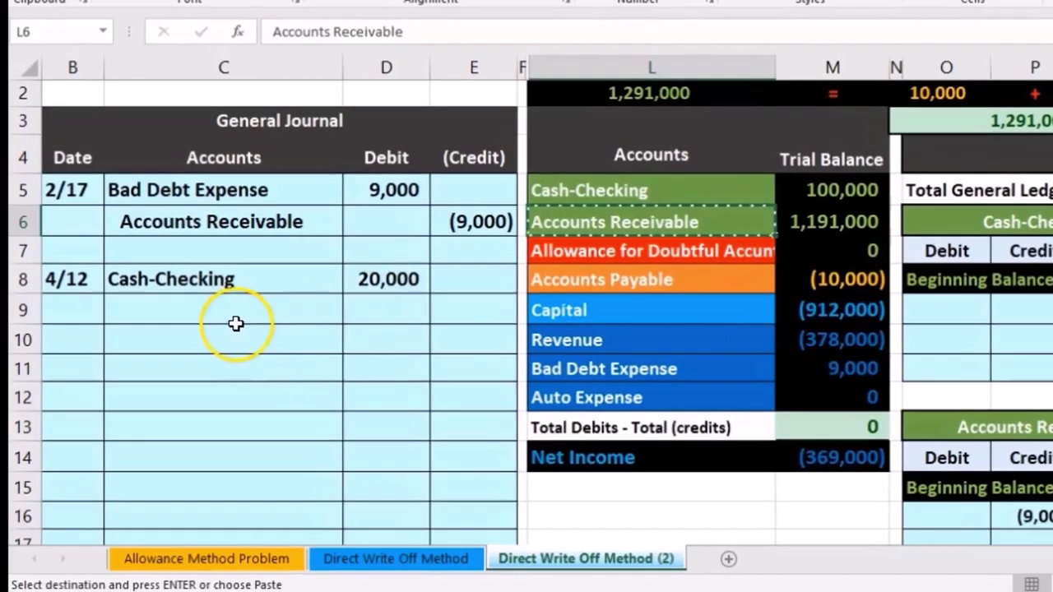
left_click(220, 309)
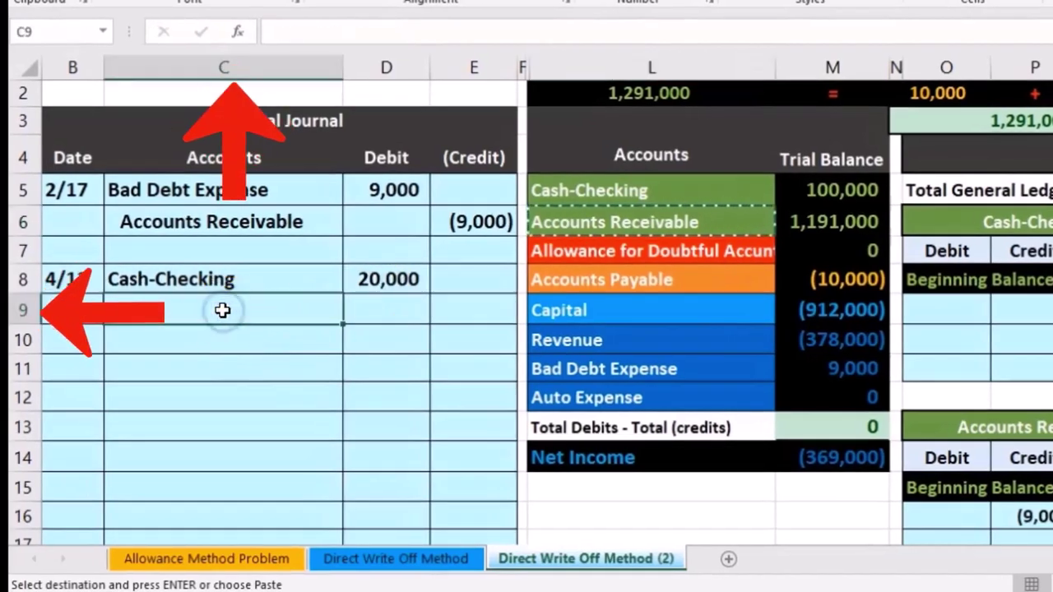
right_click(222, 313)
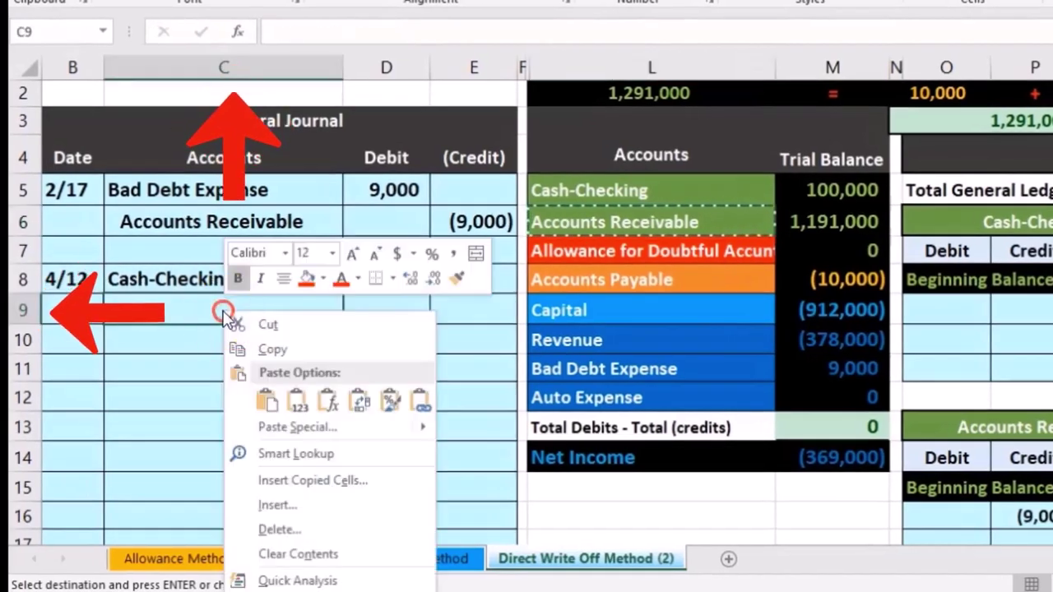
left_click(293, 398)
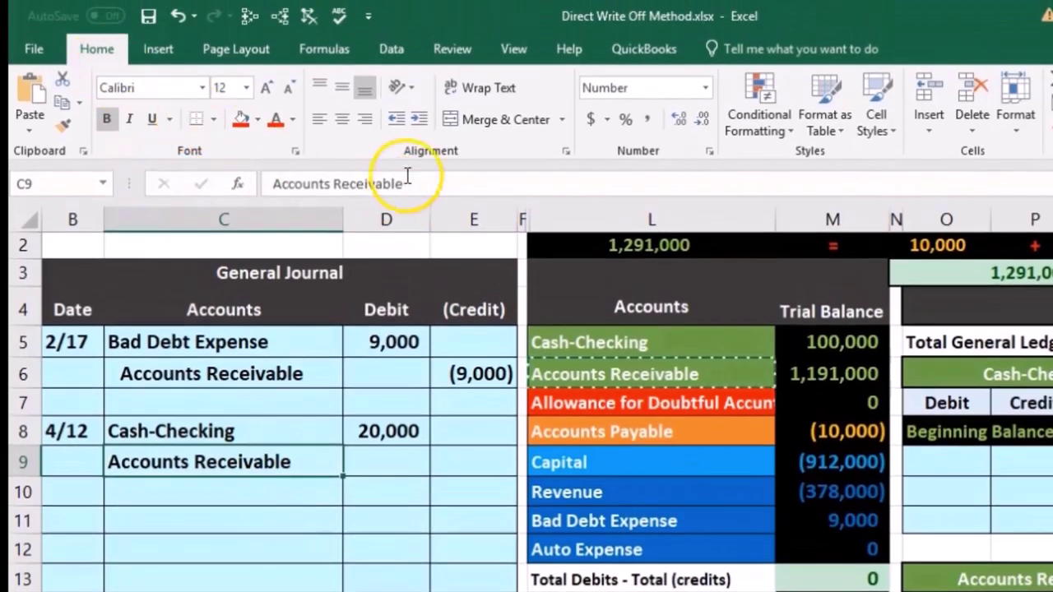
left_click(415, 121)
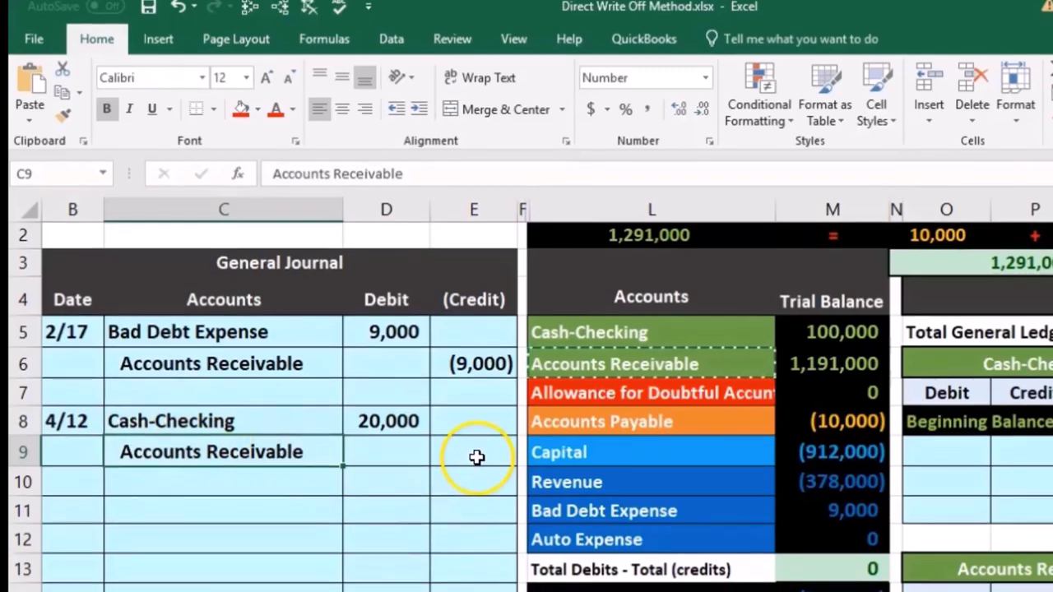
Enter the Accounts Receivable credit of -30000 in cell E9
left_click(476, 471)
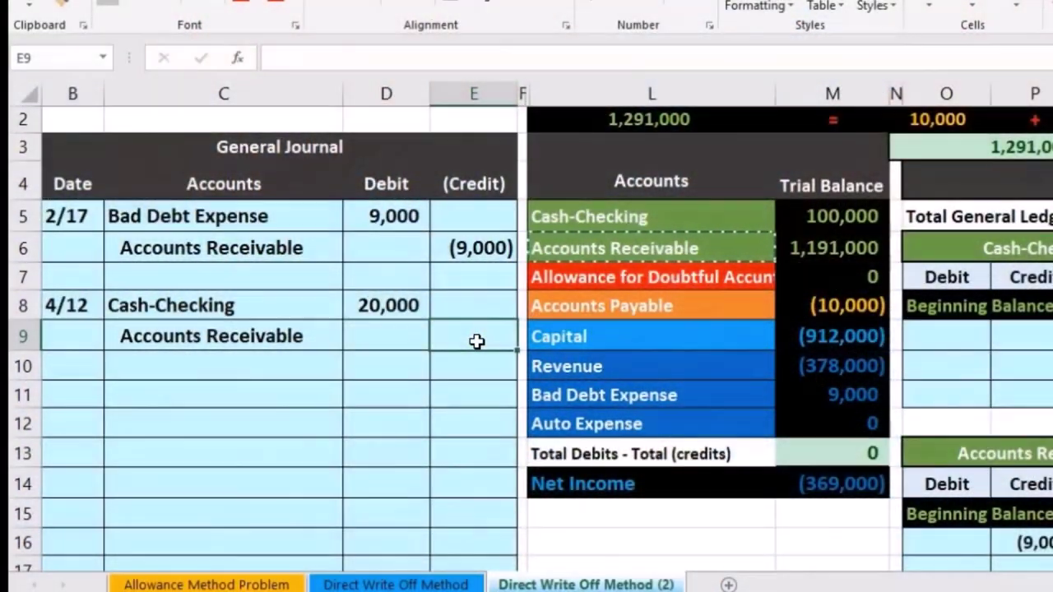
type("-")
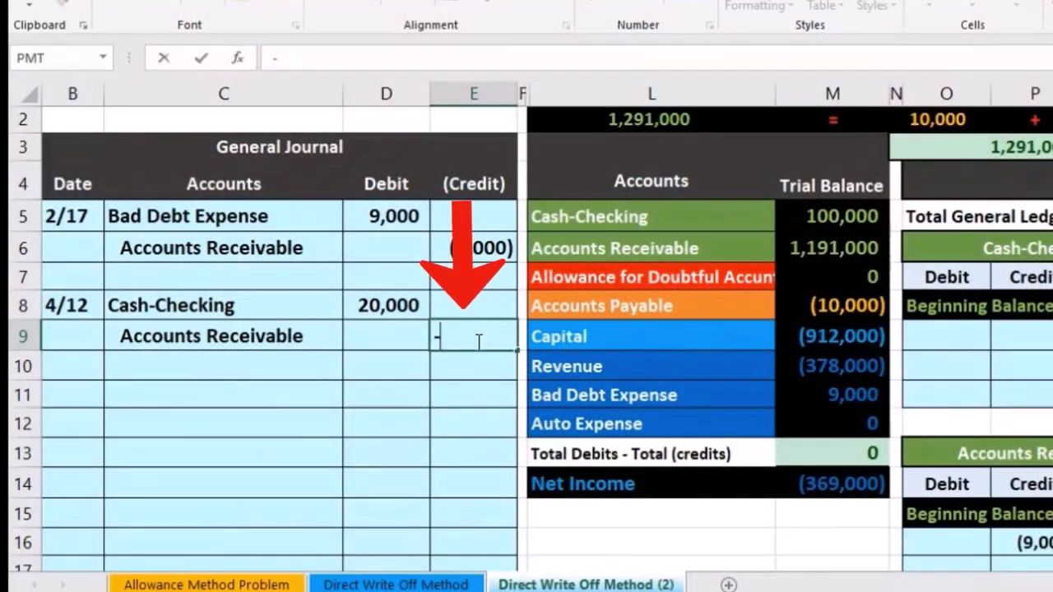
type("3000")
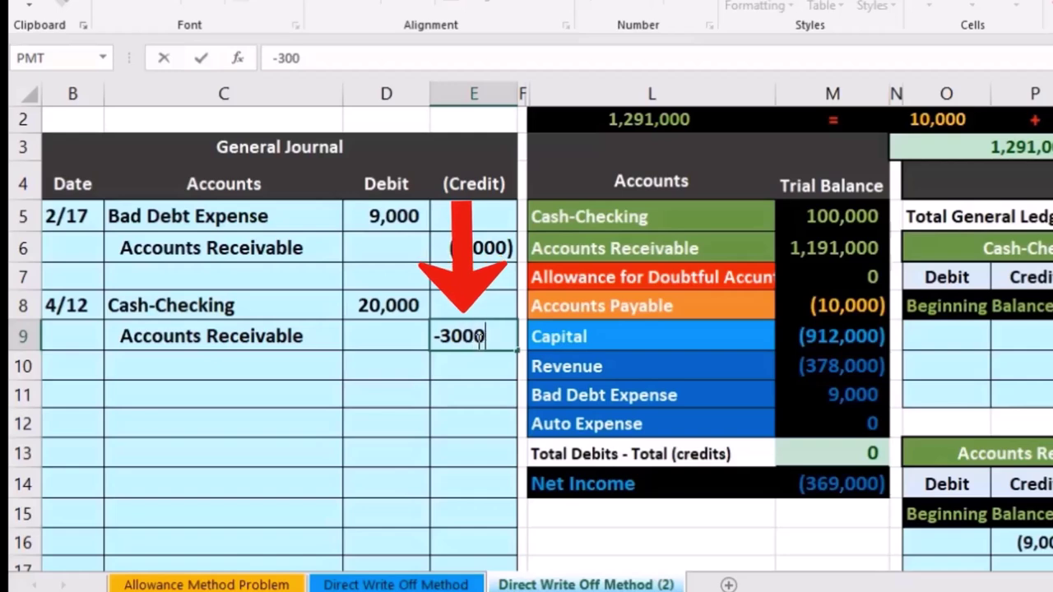
type("0")
key("Return")
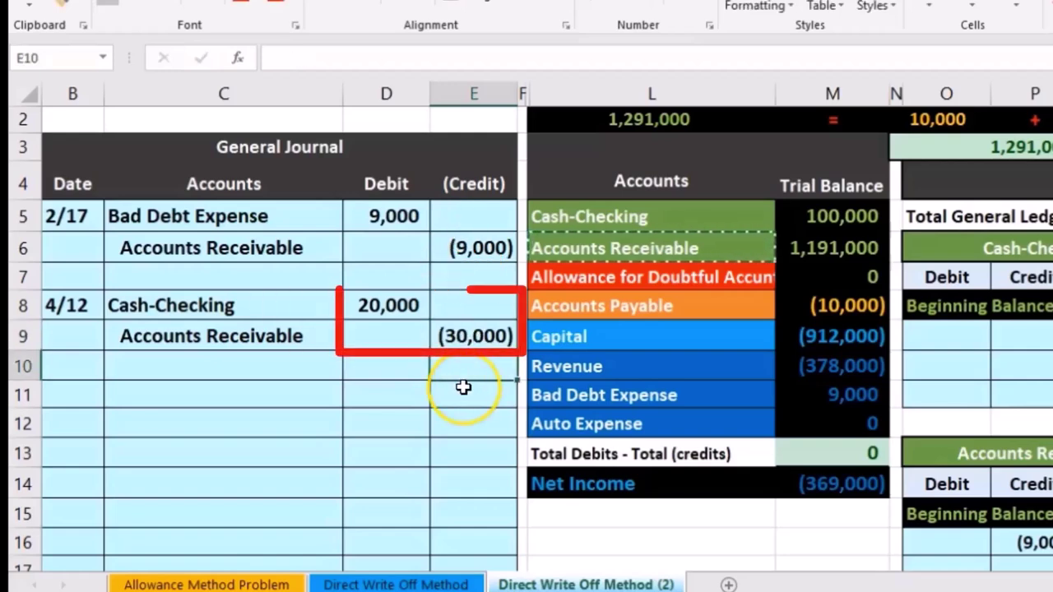
Calculate the balancing debit of the 4/12 entry in cell D10 with the formula -SUM(D8:E9)
left_click(387, 309)
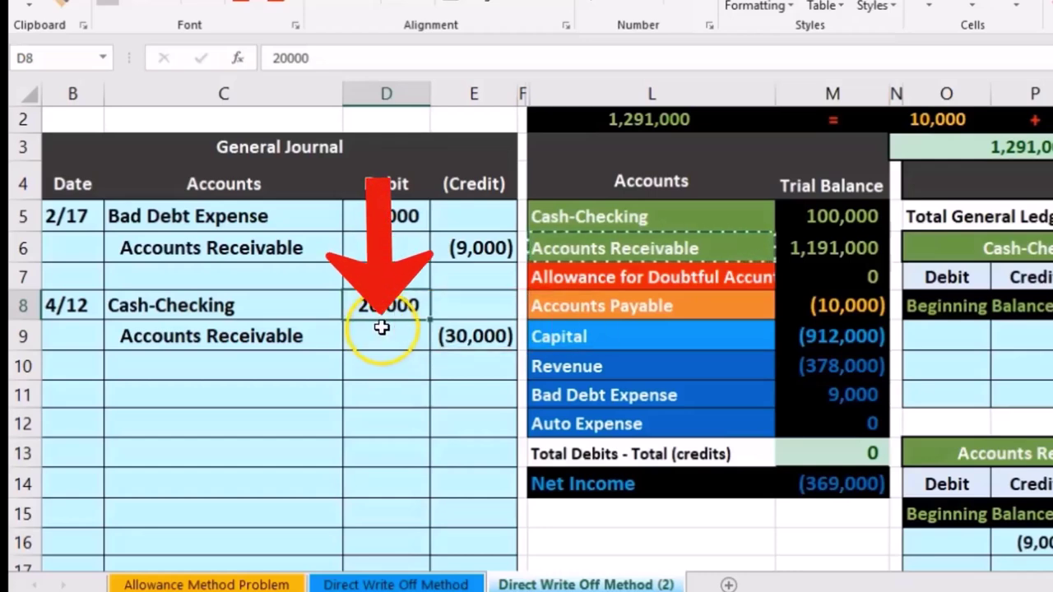
left_click(475, 337)
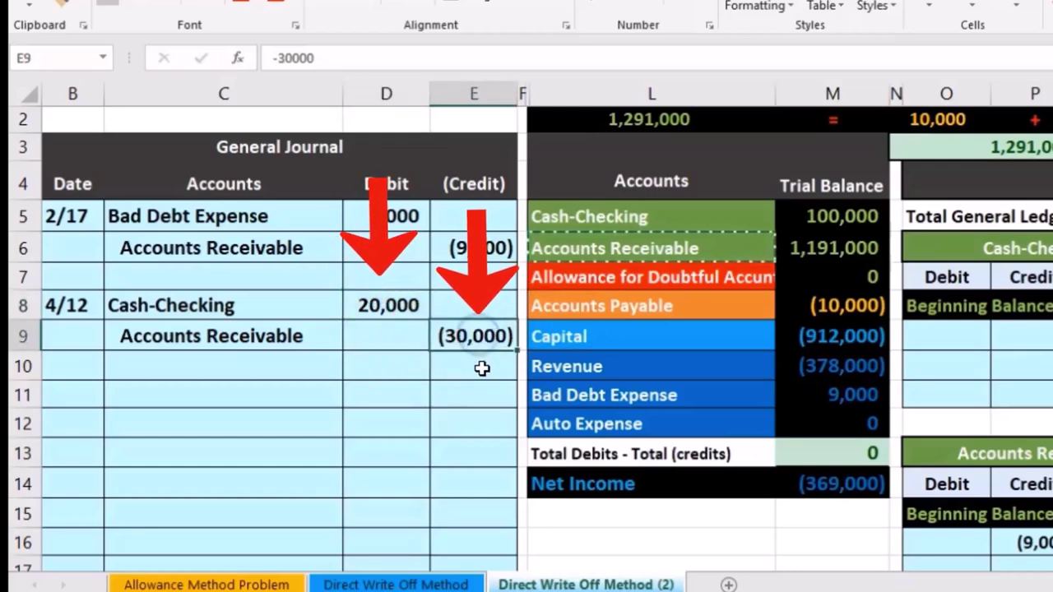
left_click(482, 369)
left_click(390, 373)
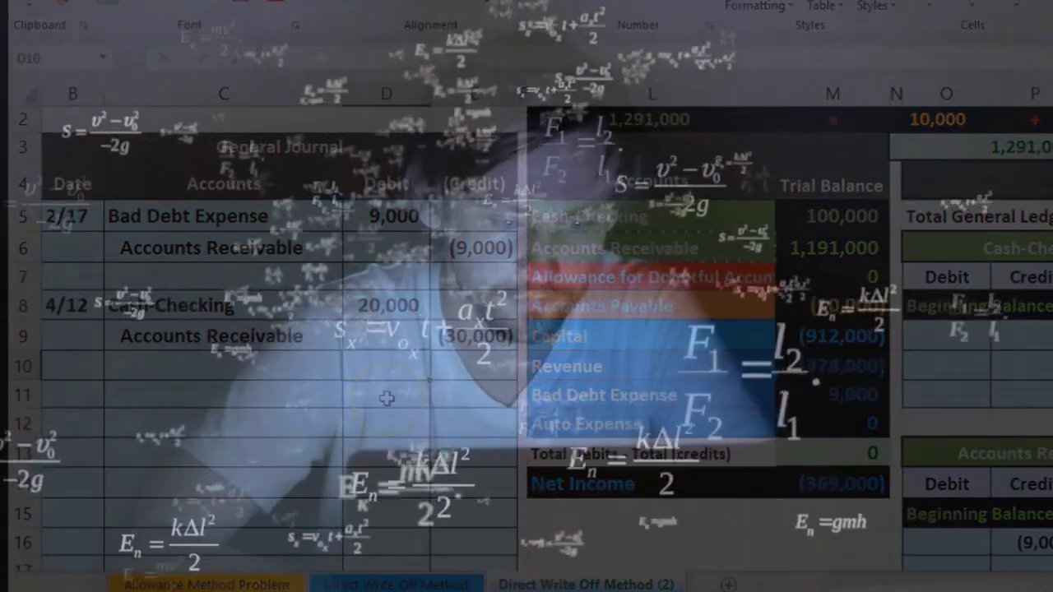
type("-")
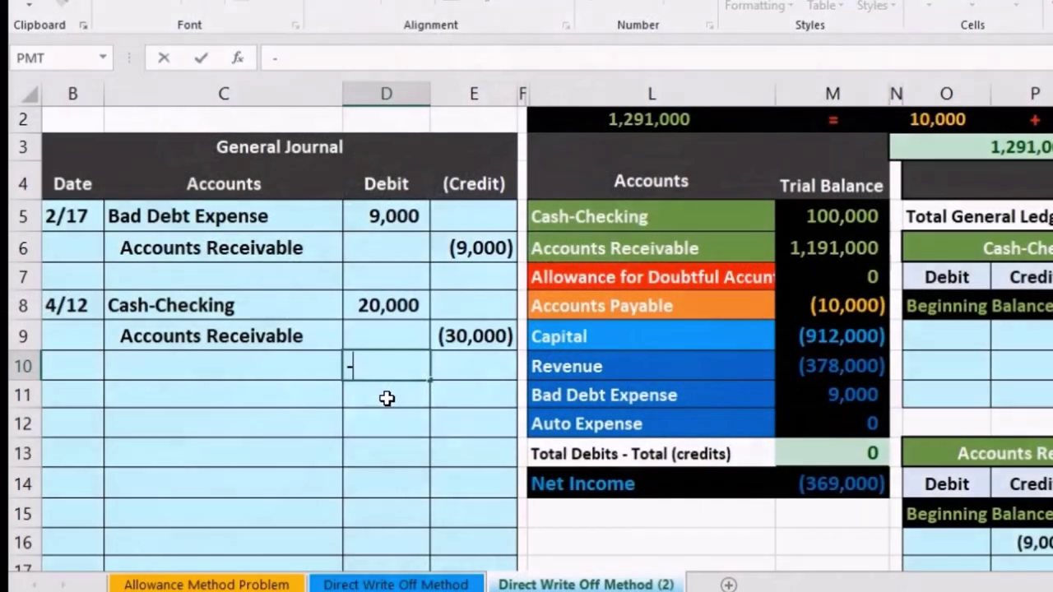
type("su")
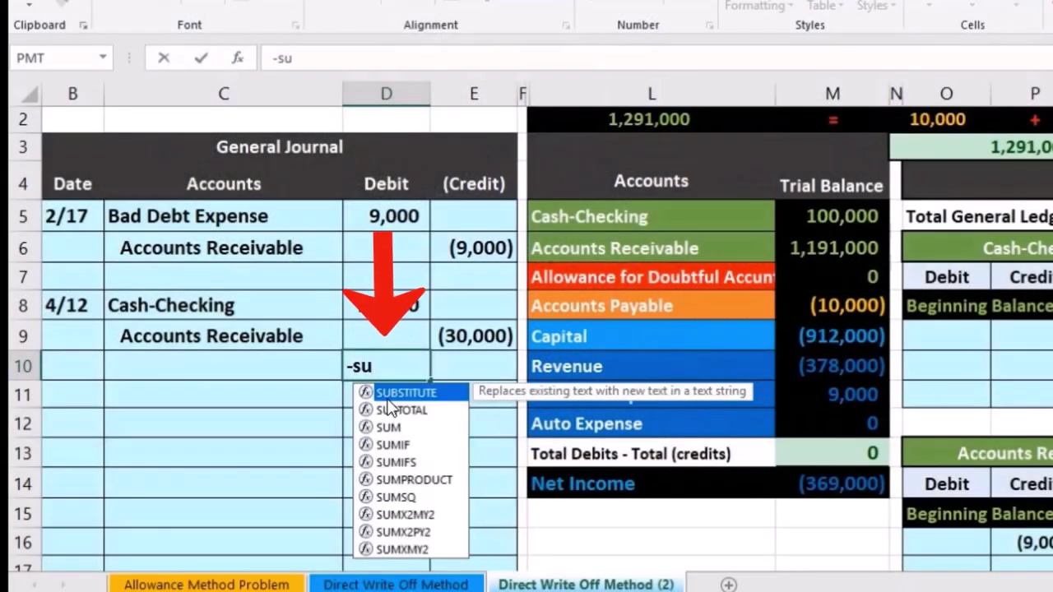
type("m")
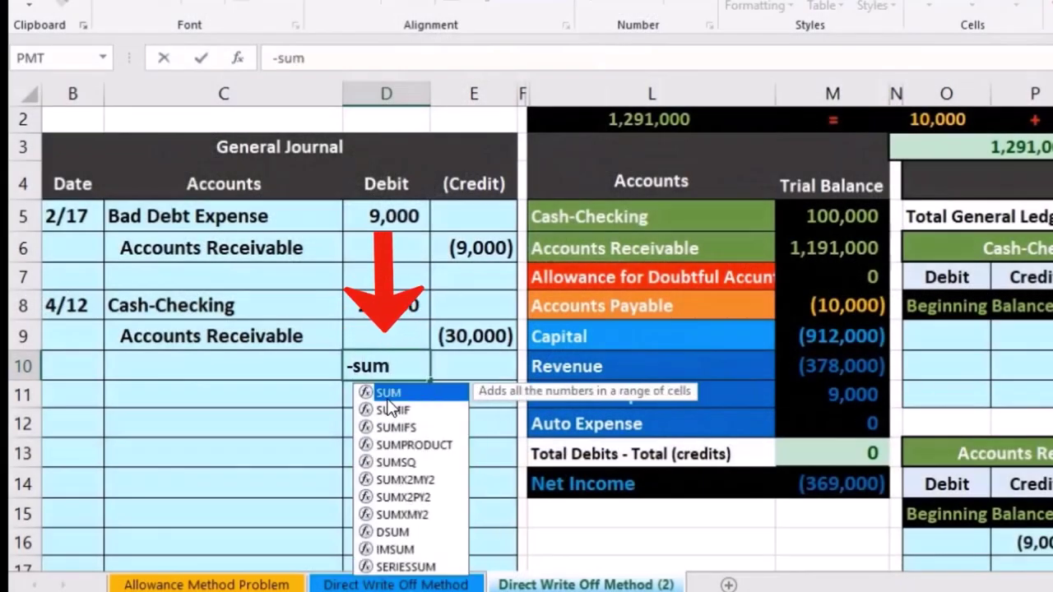
double_click(389, 398)
left_click_drag(391, 315, 441, 329)
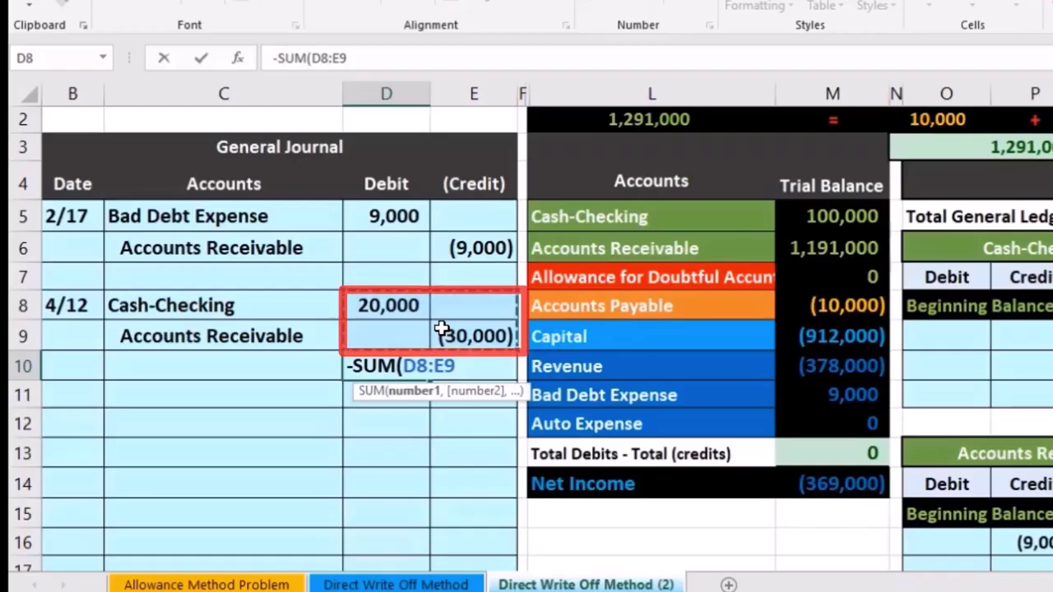
key("Return")
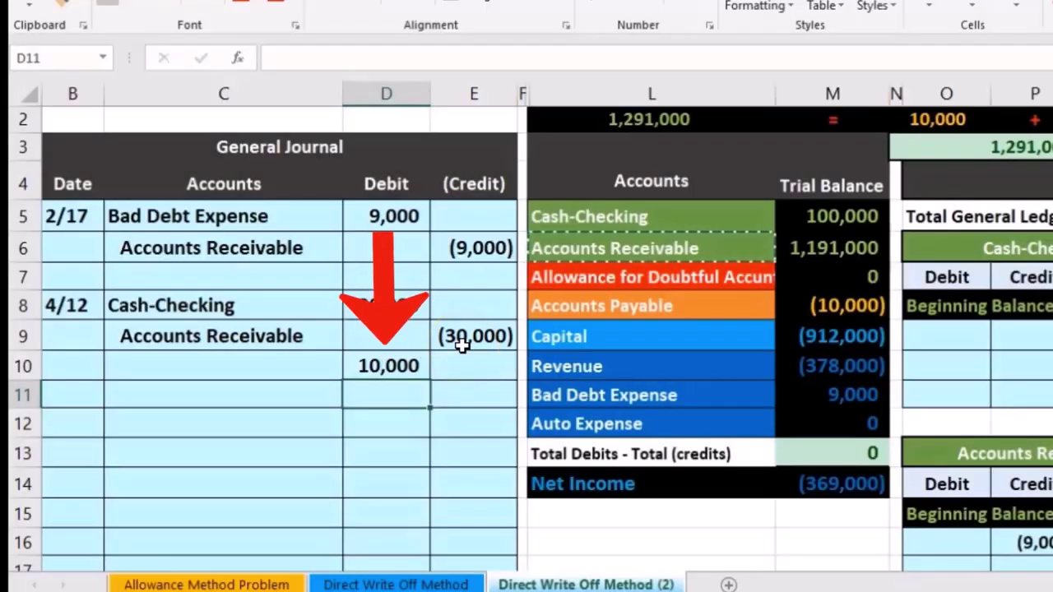
Review the 4/12 entry's lines and the Allowance for Doubtful Accounts and Bad Debt Expense accounts to decide which takes the D10 debit
left_click(409, 367)
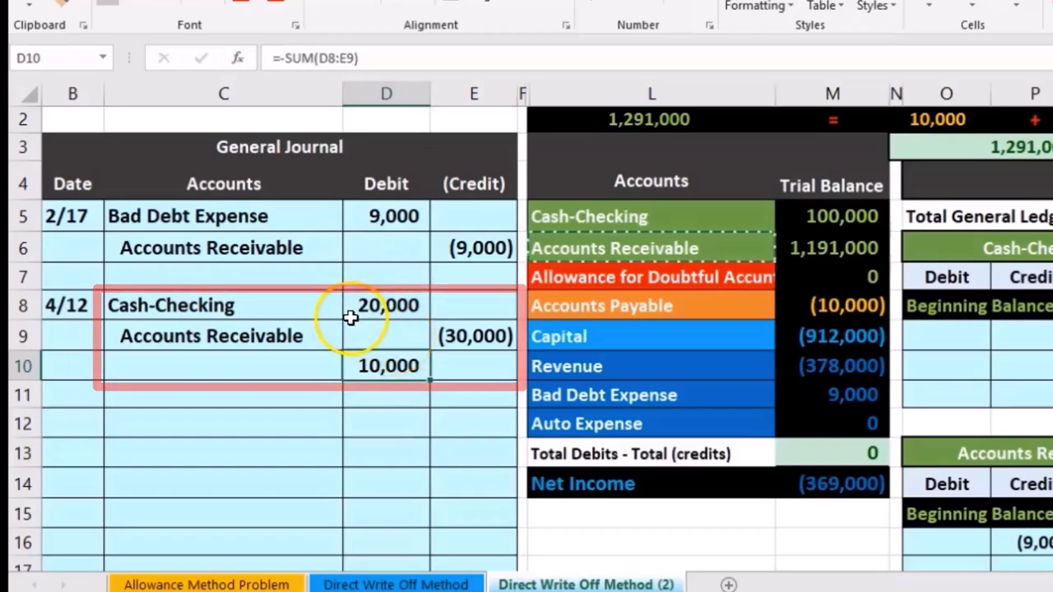
left_click_drag(310, 306, 352, 302)
left_click_drag(323, 336, 431, 346)
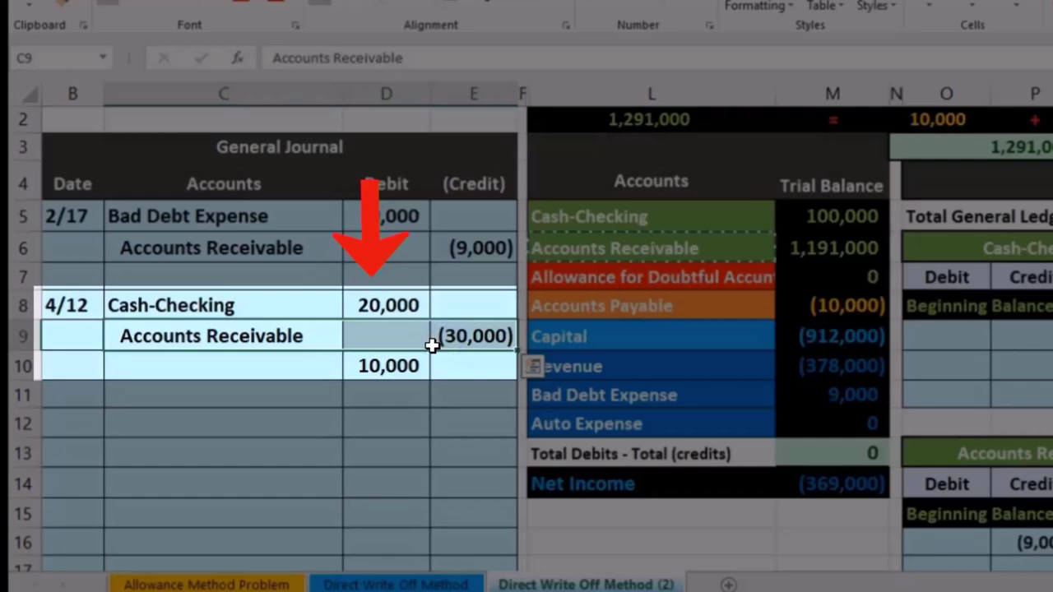
left_click(408, 364)
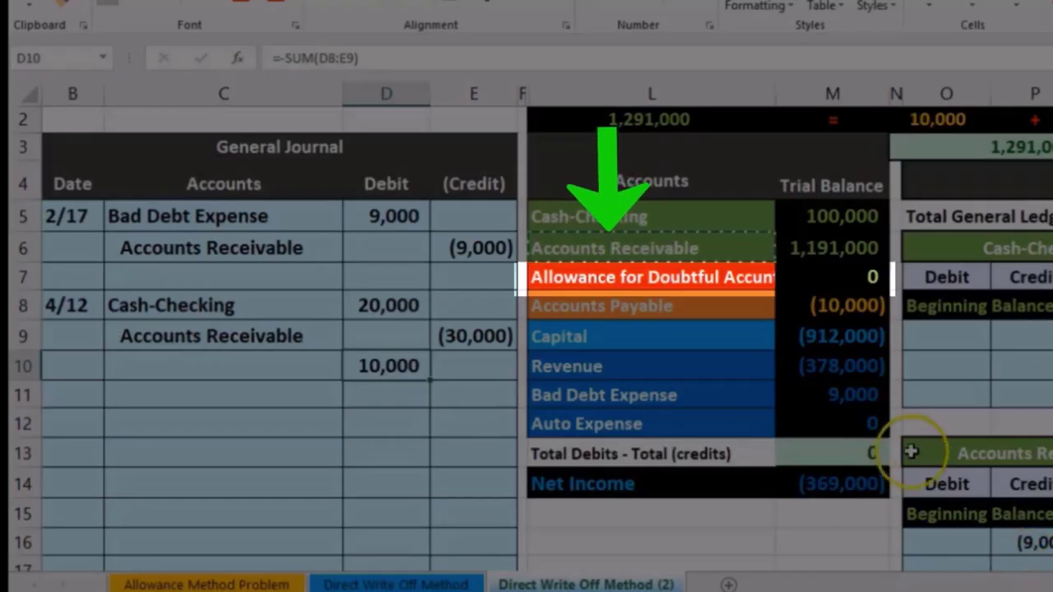
left_click(745, 279)
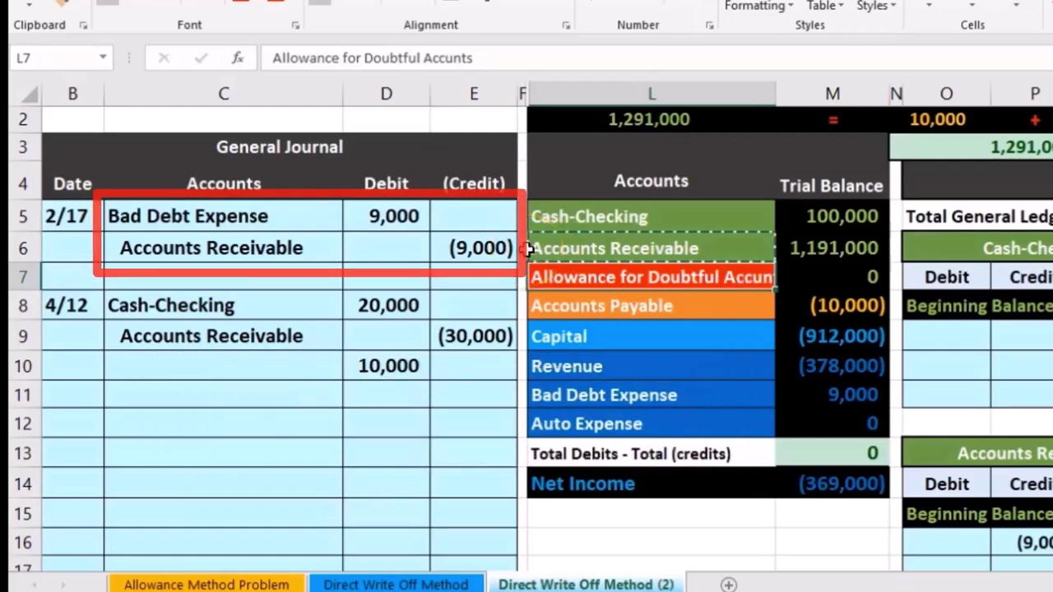
left_click(589, 396)
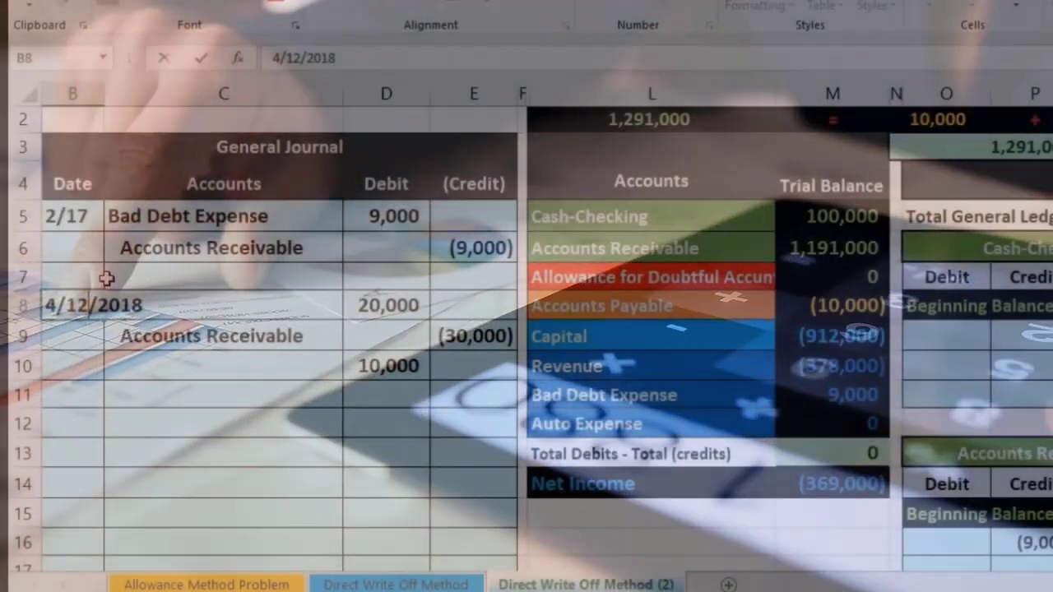
Copy the Bad Debt Expense name from the trial balance into cell C10 of the 4/12 entry as values only
key("Return")
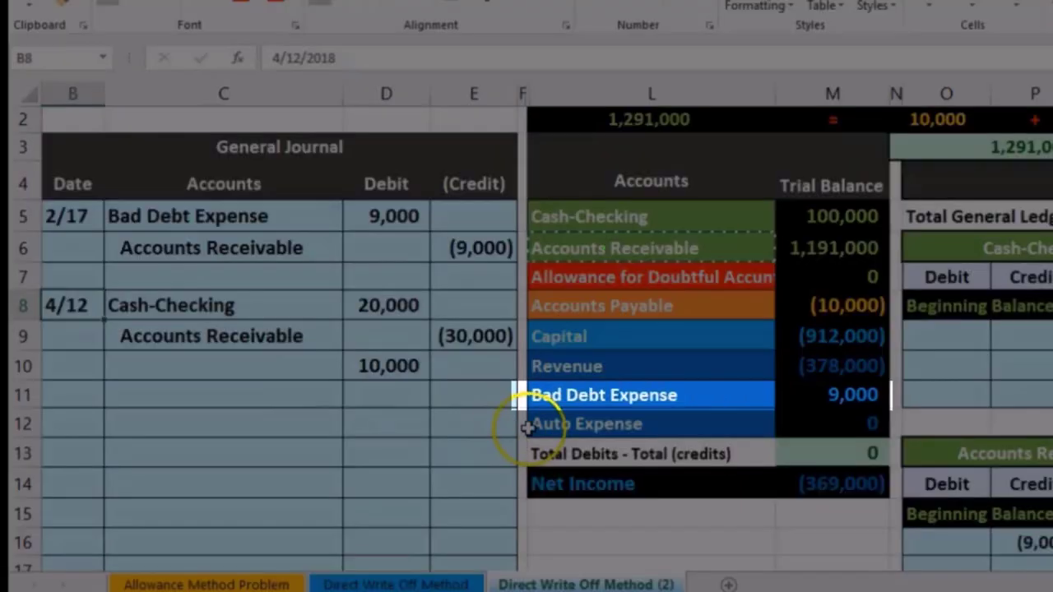
left_click(640, 393)
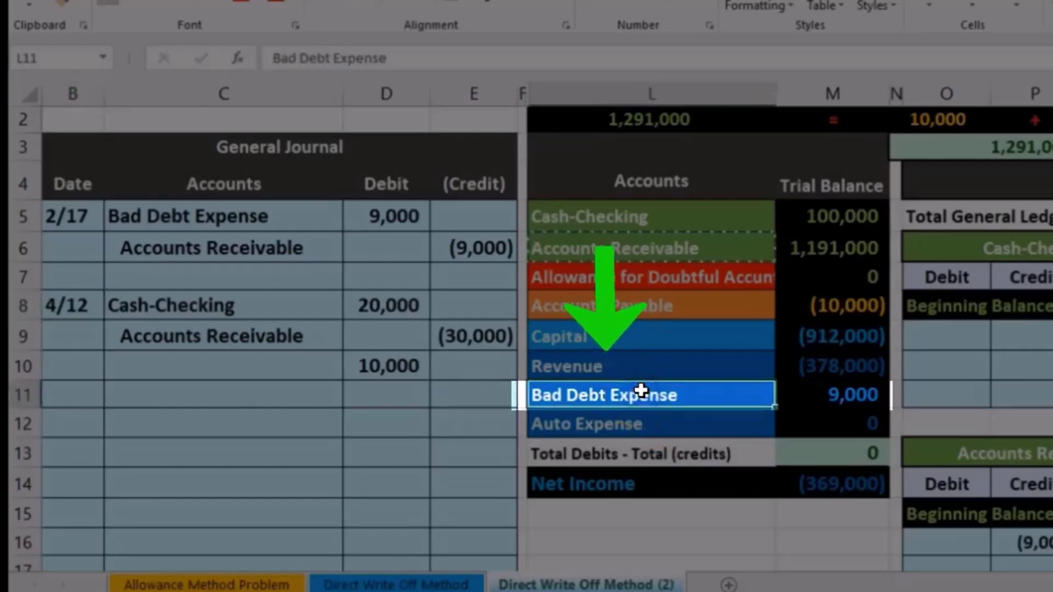
left_click_drag(749, 392, 815, 387)
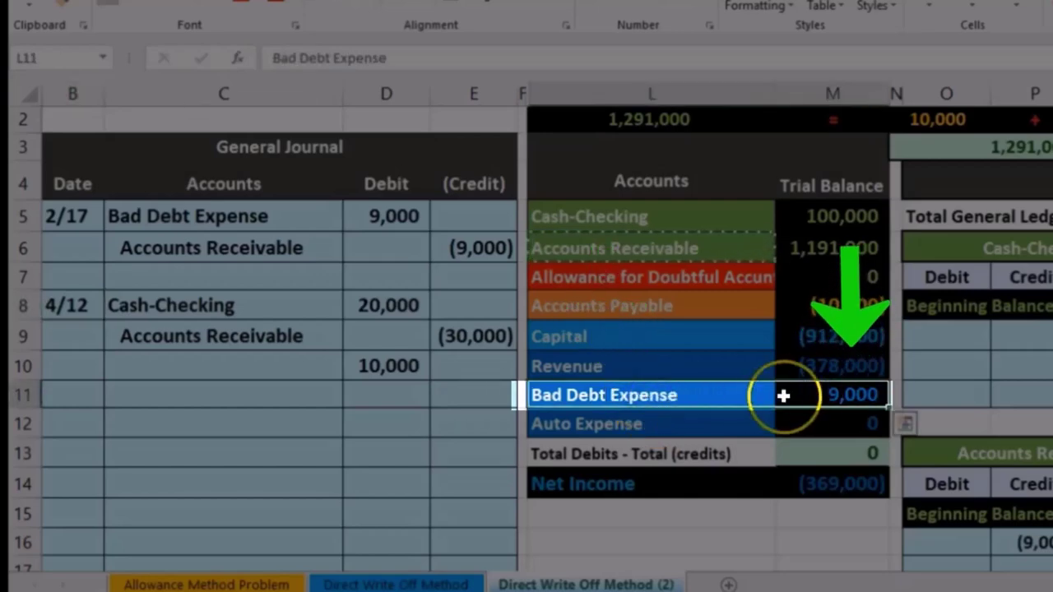
left_click(717, 395)
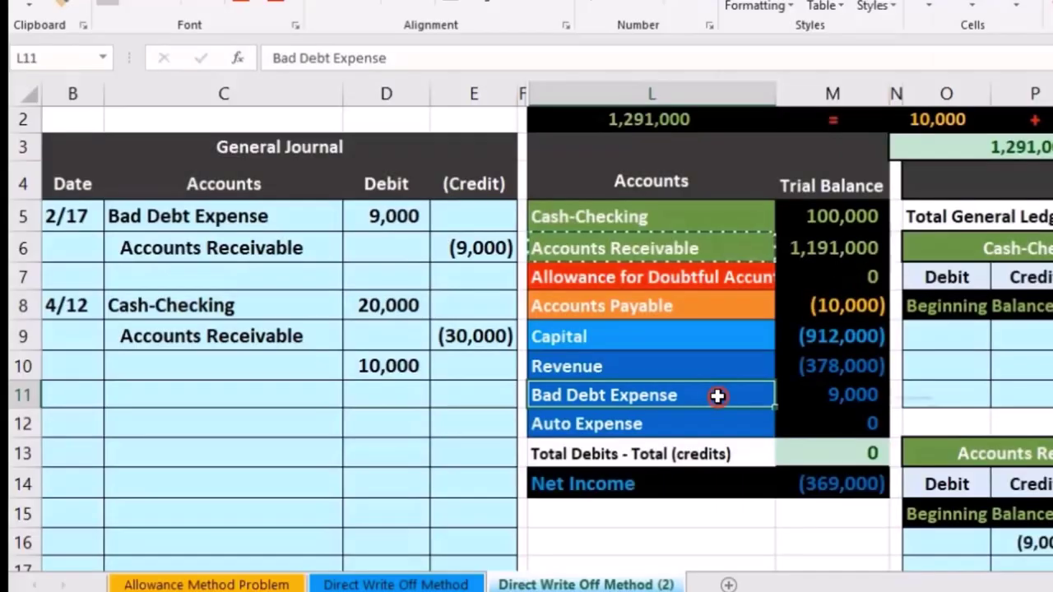
right_click(717, 396)
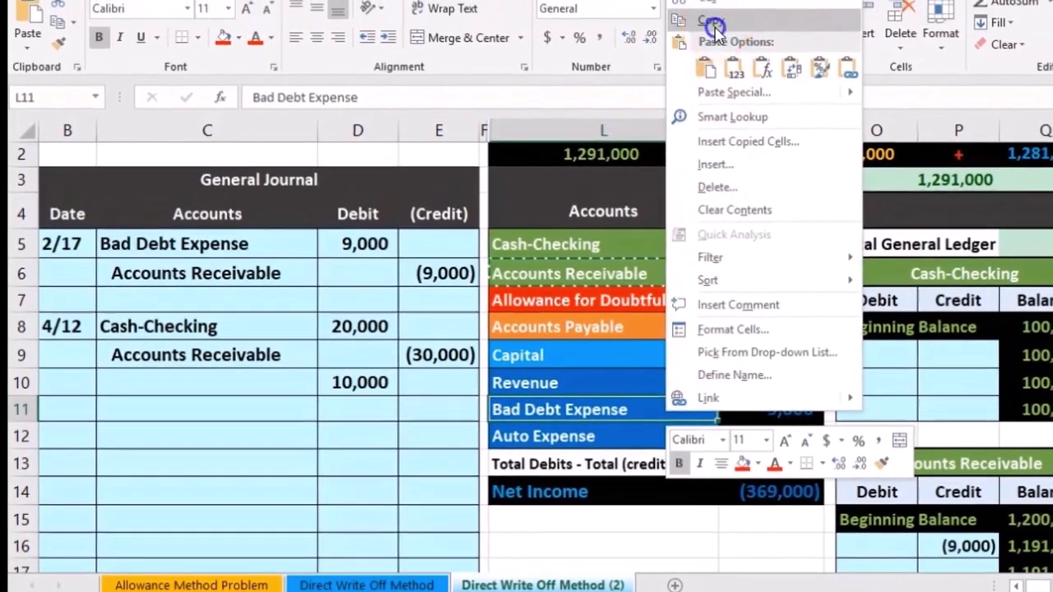
left_click(741, 2)
left_click(244, 381)
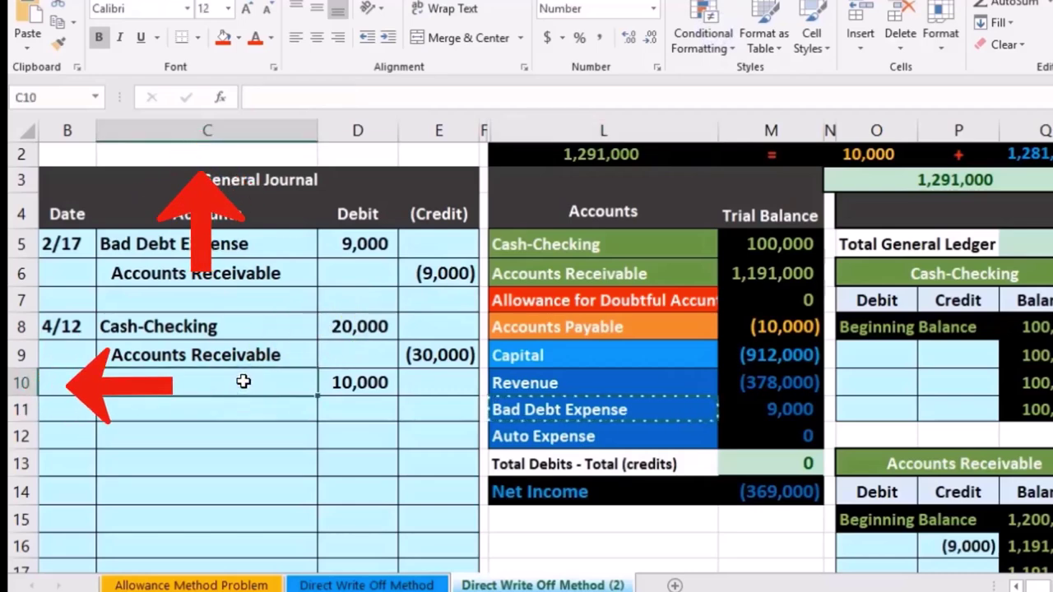
right_click(243, 381)
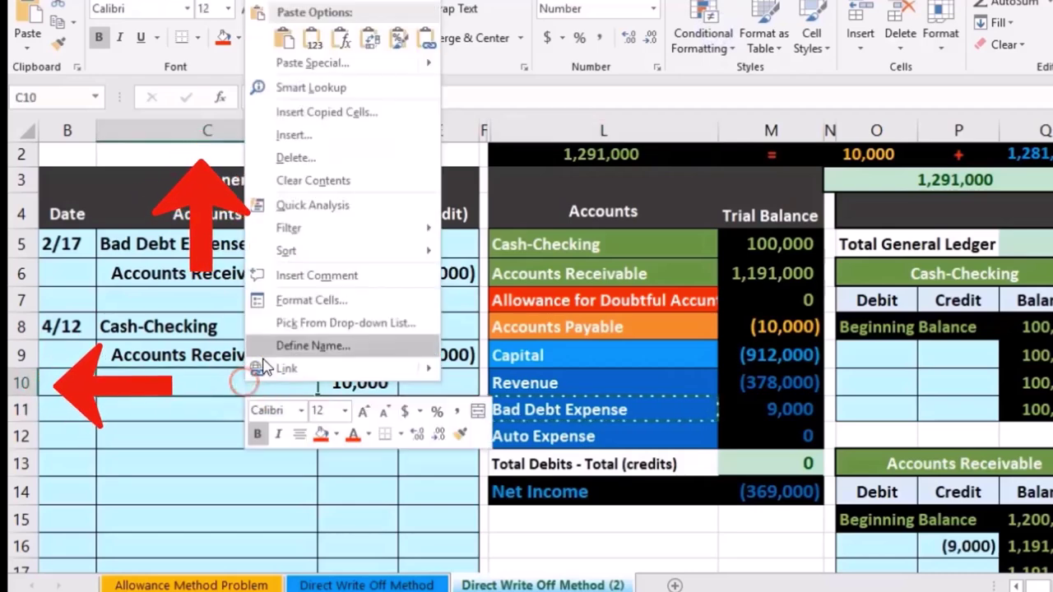
left_click(320, 47)
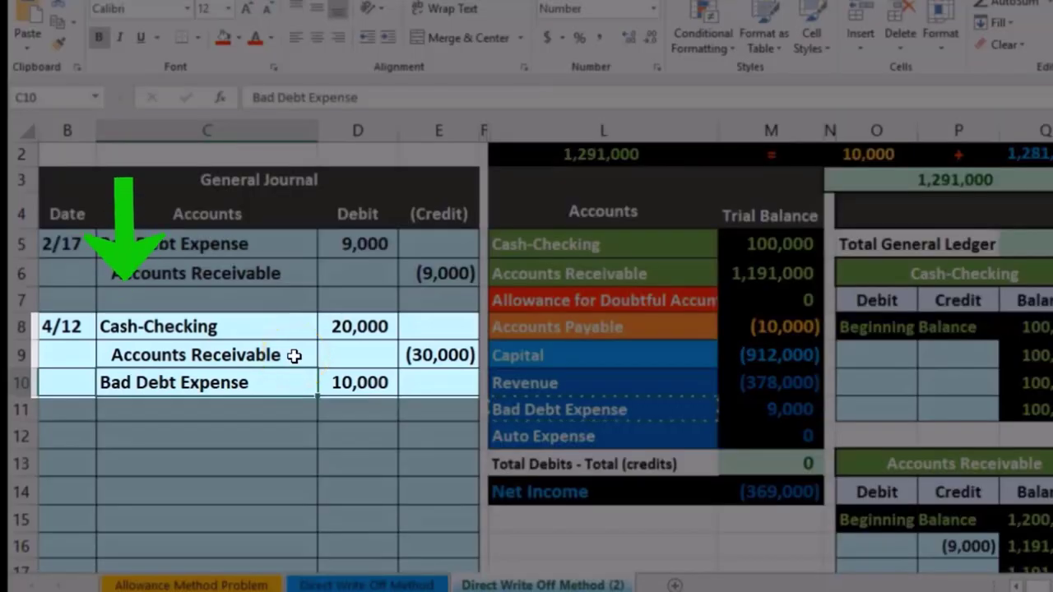
Post the 4/12 cash debit to the Cash-Checking ledger in cell O9 with the formula =D8 and check the resulting balances
left_click_drag(242, 328, 380, 323)
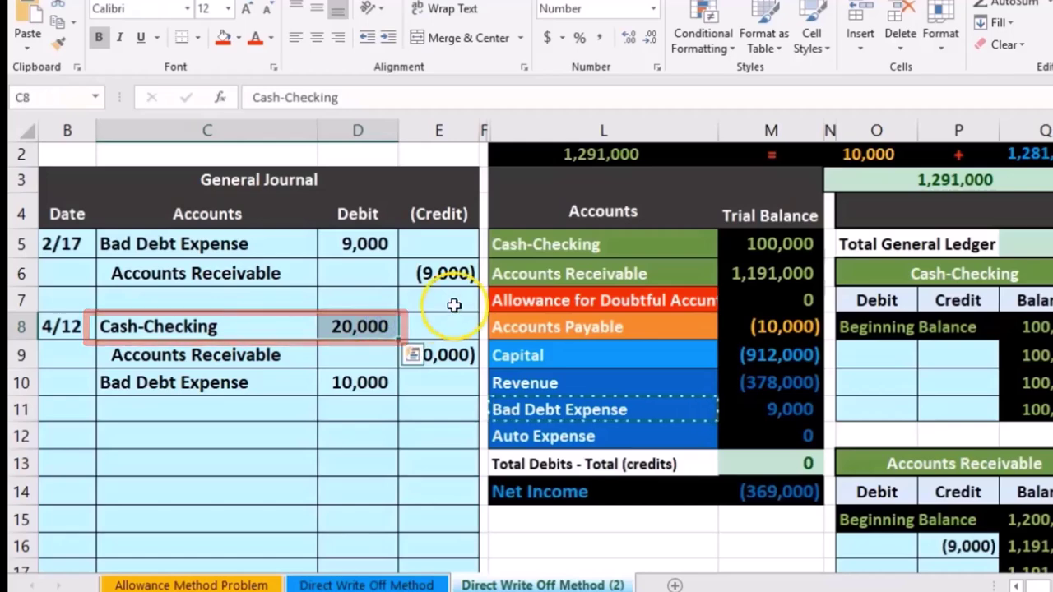
left_click_drag(639, 242, 744, 246)
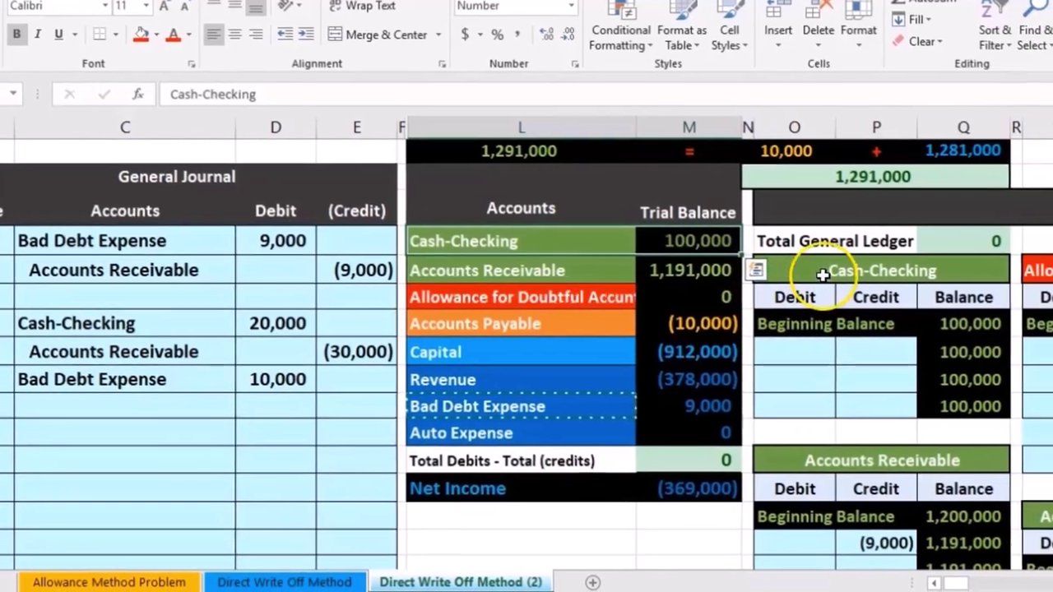
left_click(909, 271)
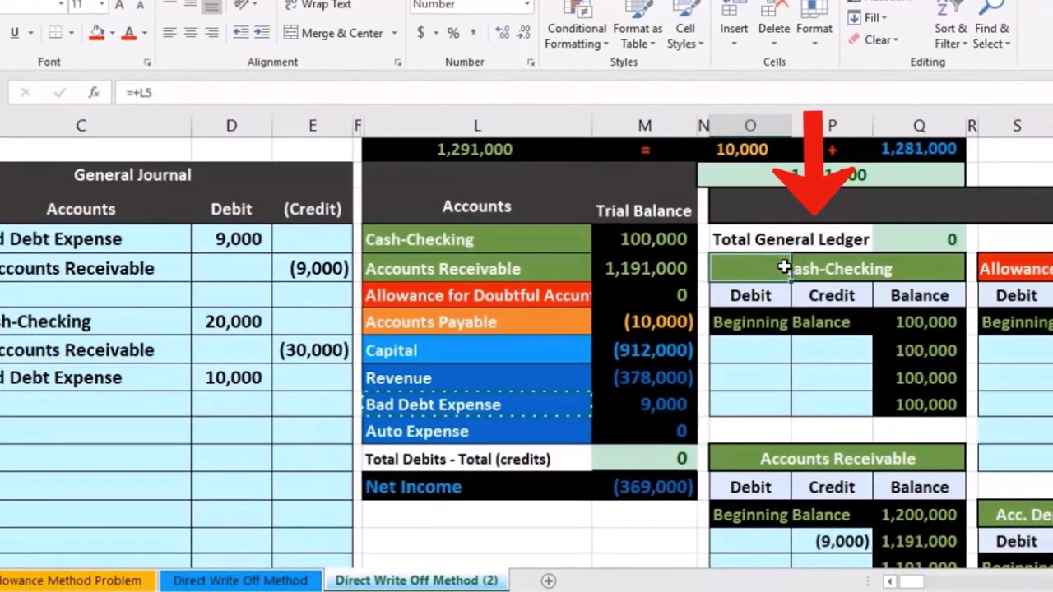
left_click(753, 349)
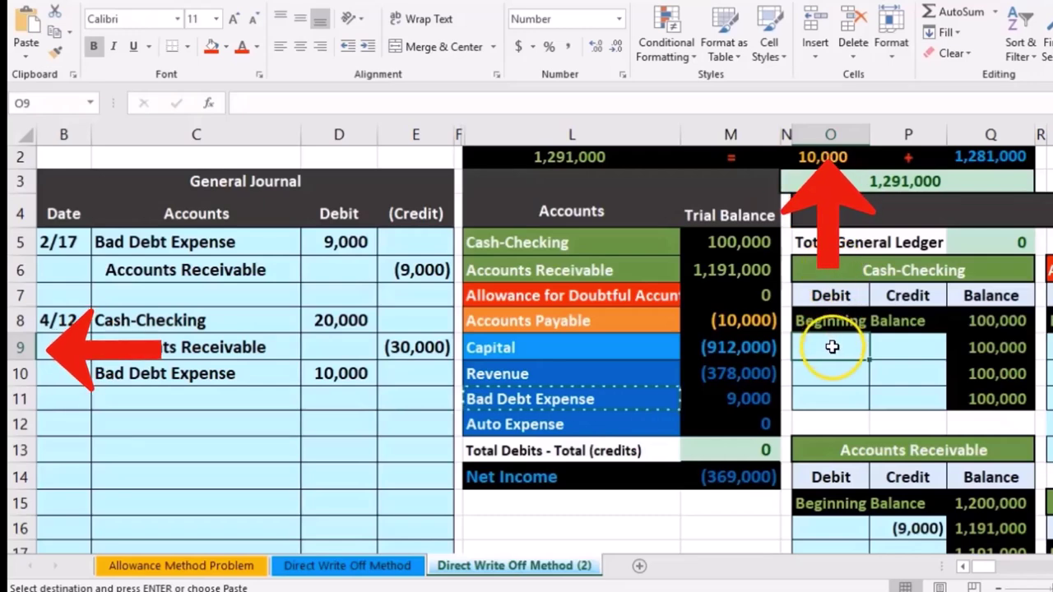
type("=")
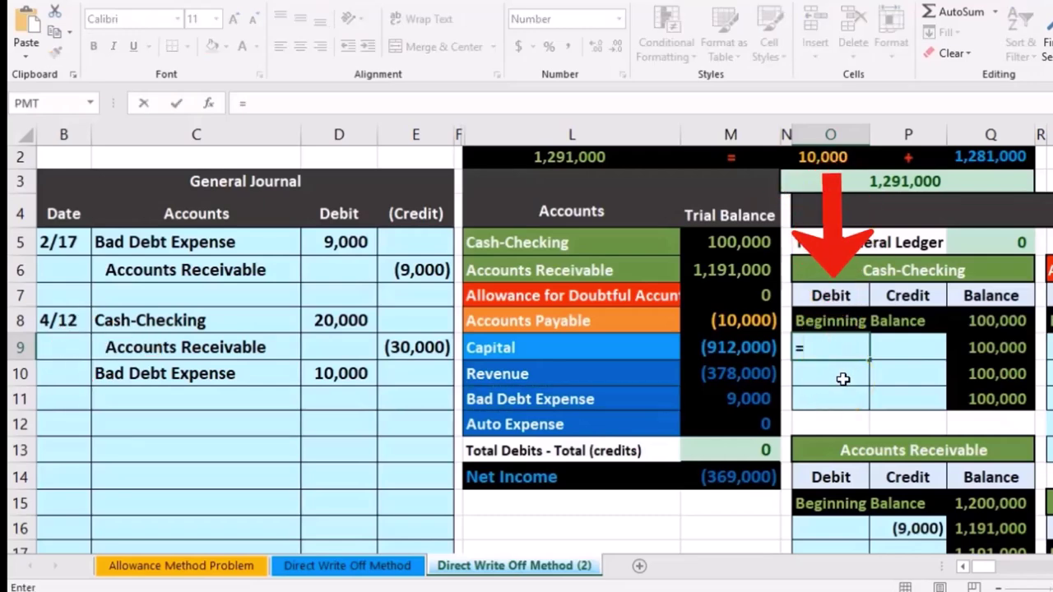
left_click(333, 321)
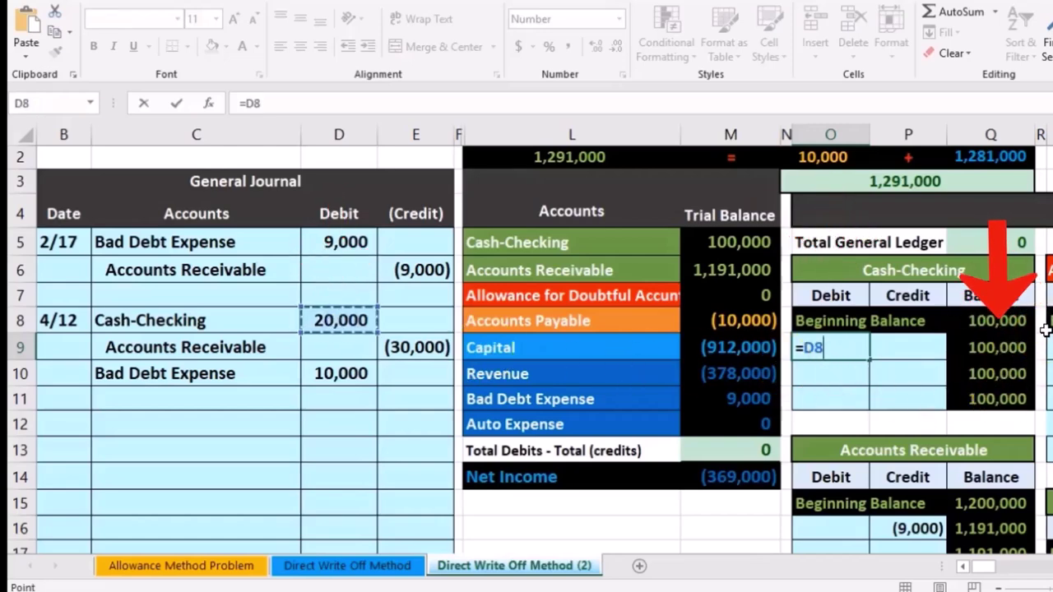
key("Return")
left_click(999, 352)
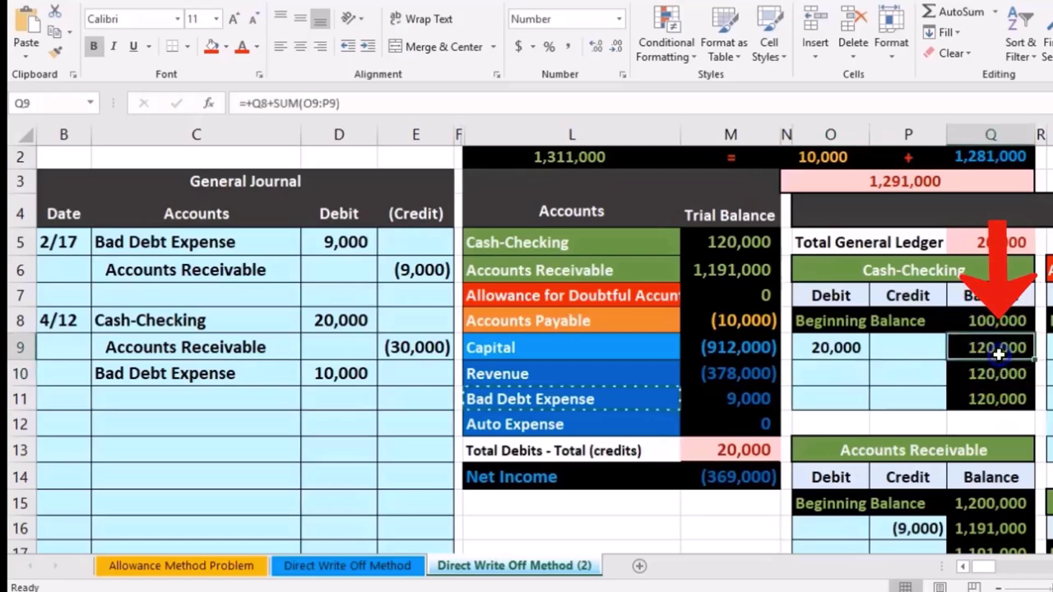
left_click(729, 247)
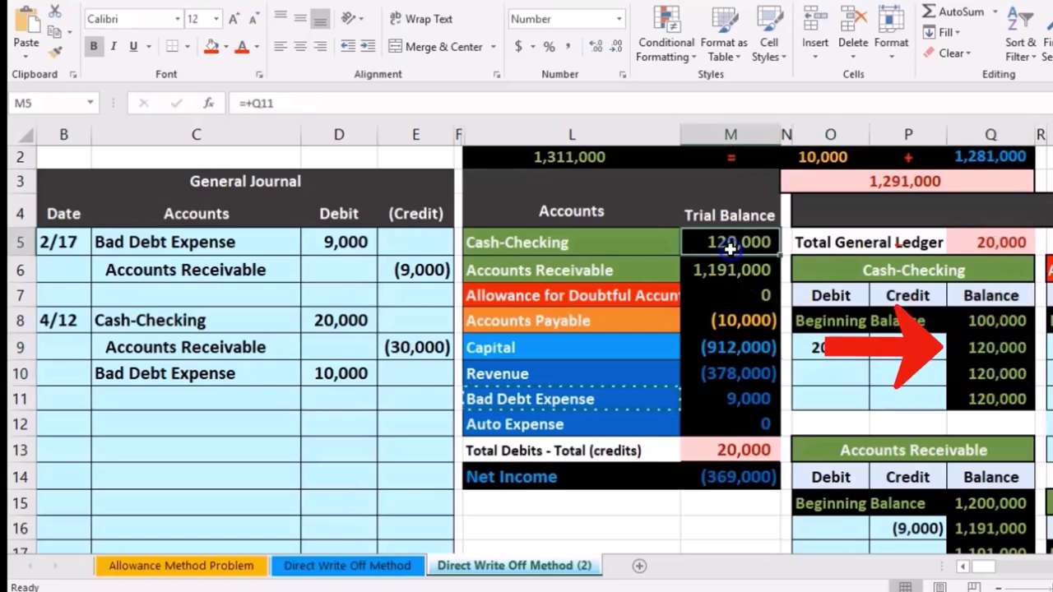
left_click(707, 454)
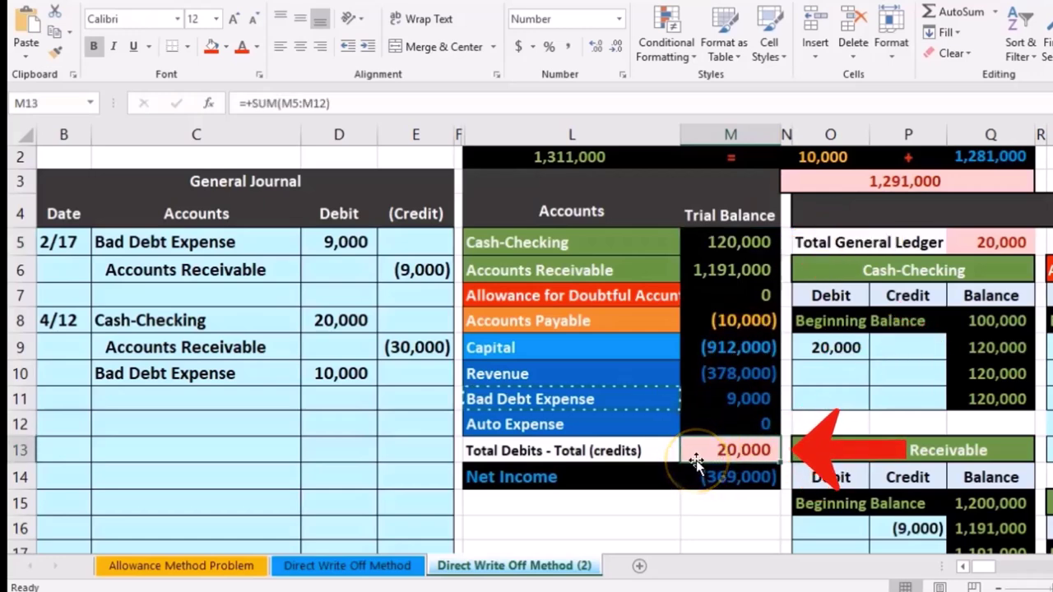
Post the 4/12 credit to the Accounts Receivable ledger in cell P17 with the formula =E9
left_click_drag(256, 346, 404, 347)
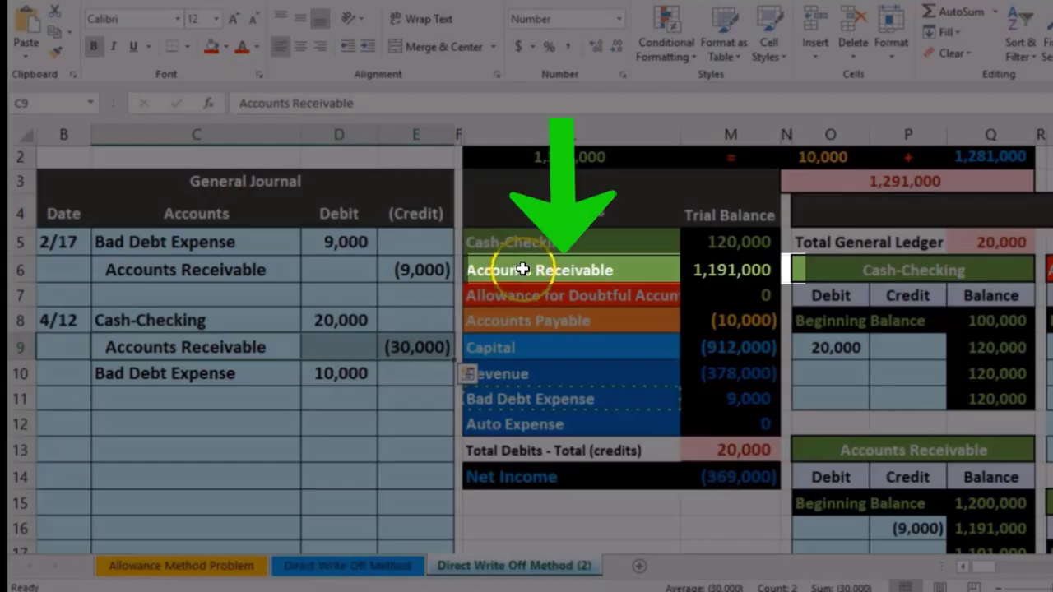
left_click_drag(500, 270, 700, 265)
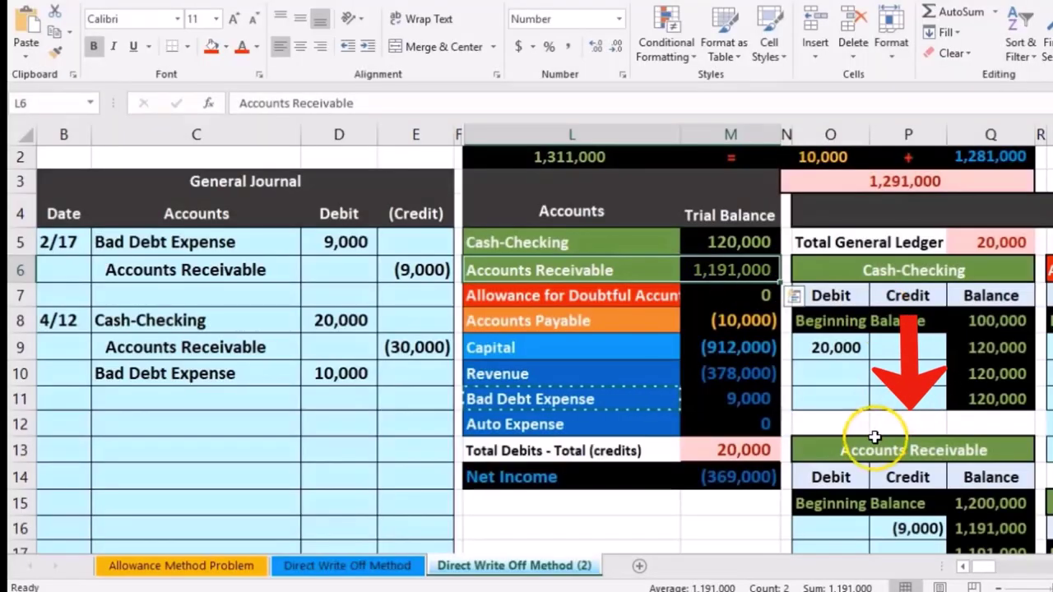
mouse_move(868, 442)
left_mouse_down()
mouse_move(860, 447)
mouse_move(895, 450)
left_mouse_up()
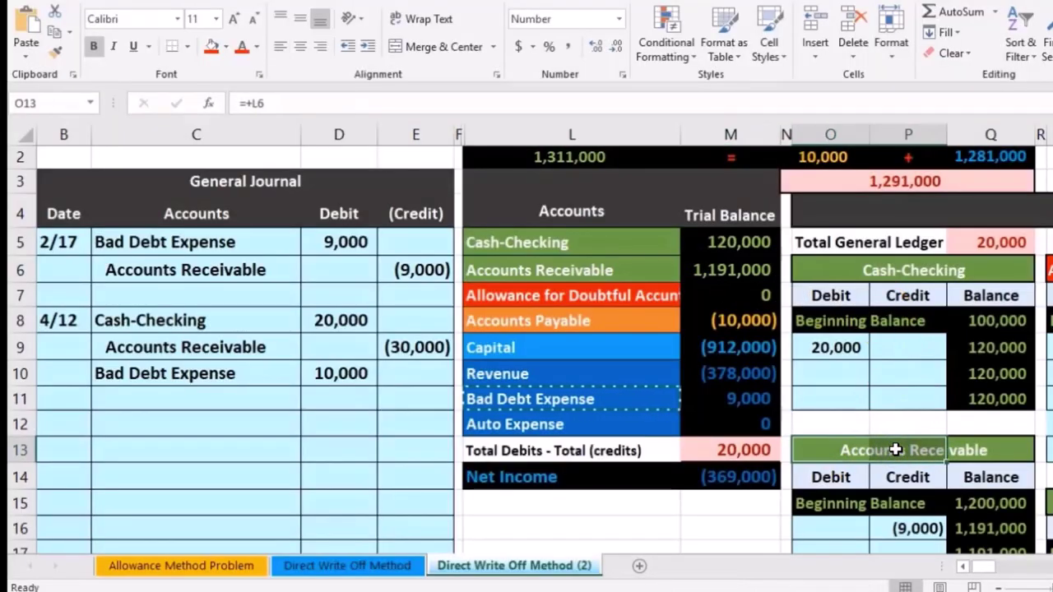
scroll(904, 468, "down", 1)
left_click(904, 470)
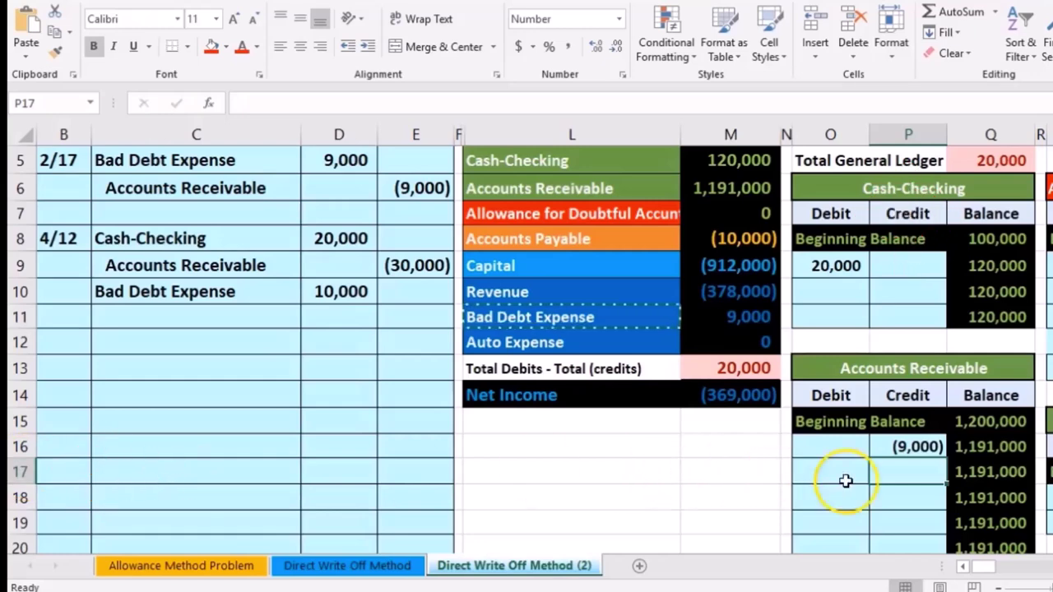
type("=")
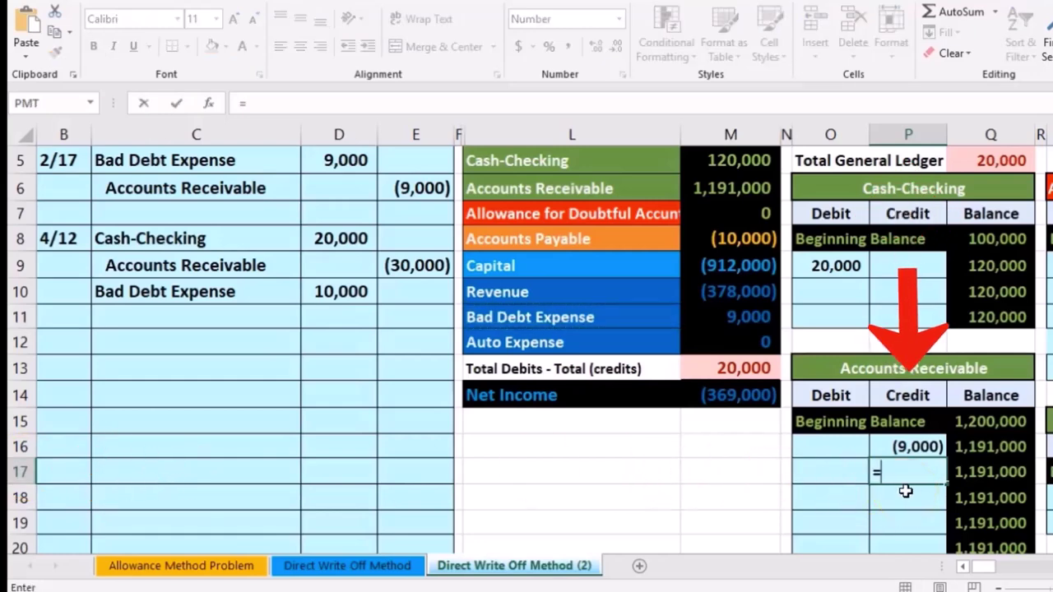
left_click(414, 268)
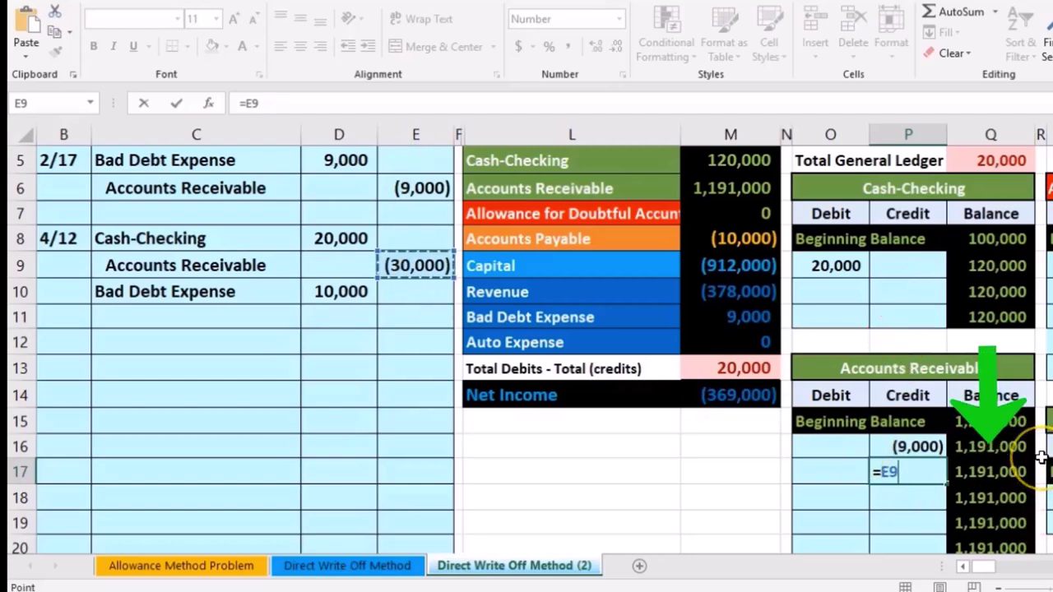
key("Return")
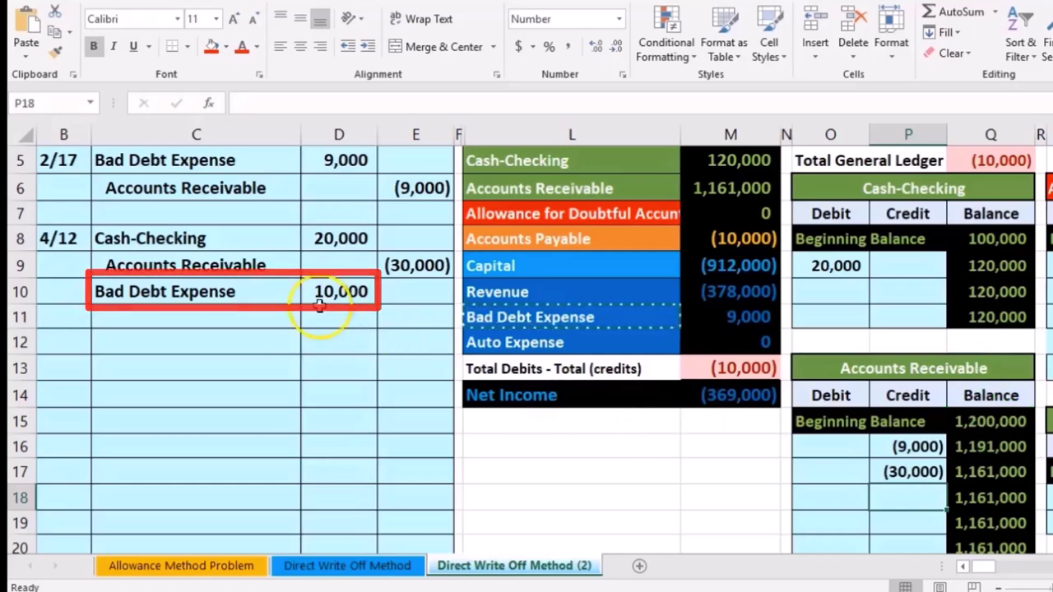
Post the 4/12 bad debt debit to the Bad Debt Expense ledger in cell AA10 with the formula =D10
left_click(253, 298)
left_click_drag(252, 297, 379, 290)
left_click_drag(542, 325, 704, 326)
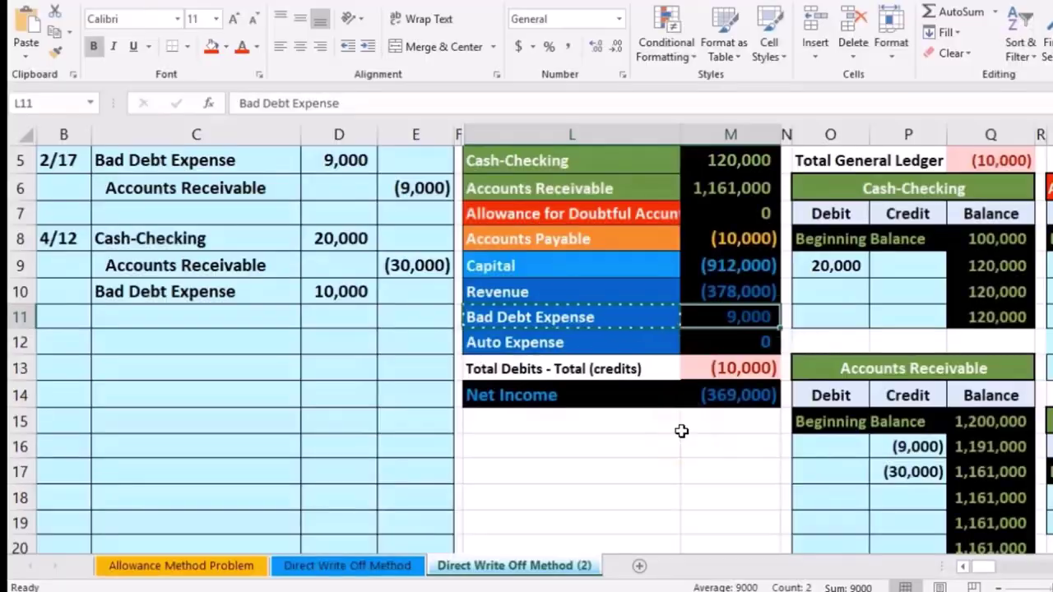
scroll(682, 430, "up", 1)
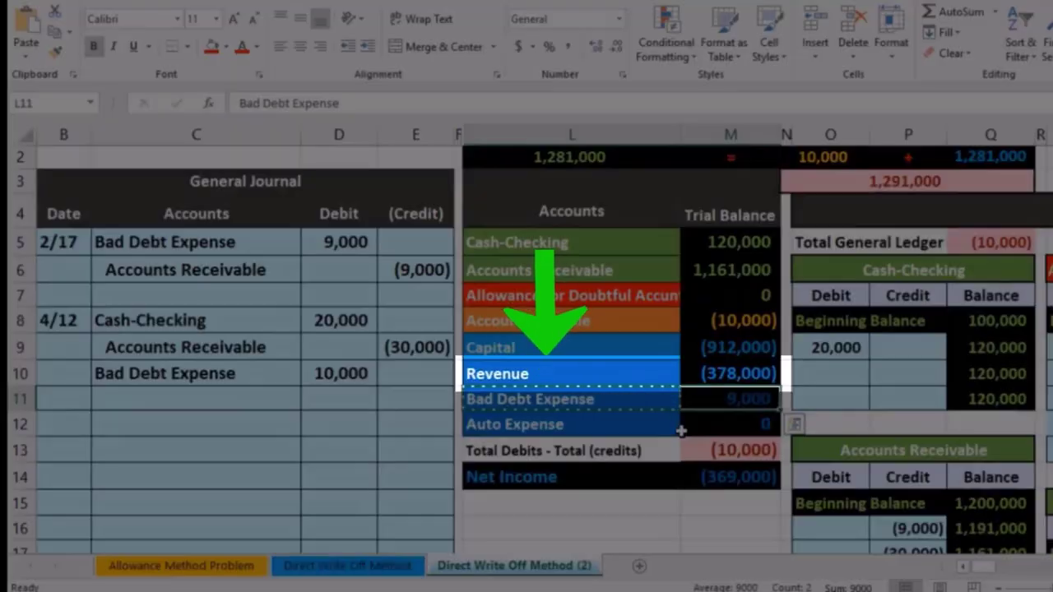
key("Right")
key("Right")
key("Right")
key("Right")
key("Right")
key("Right")
key("Right")
key("Right")
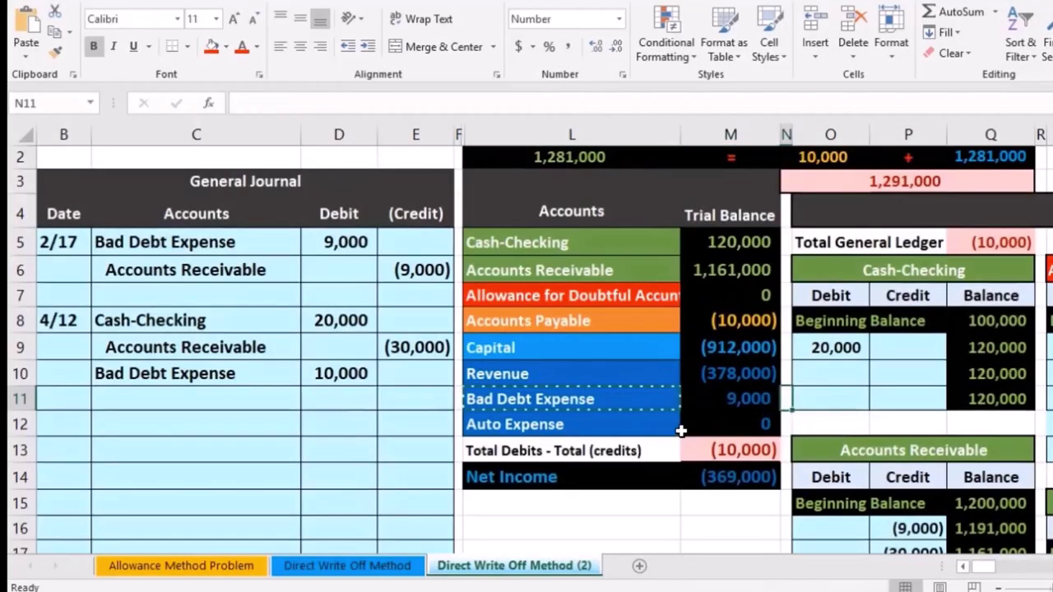
key("Right")
key("Right")
key("Right")
key("Right")
key("Right")
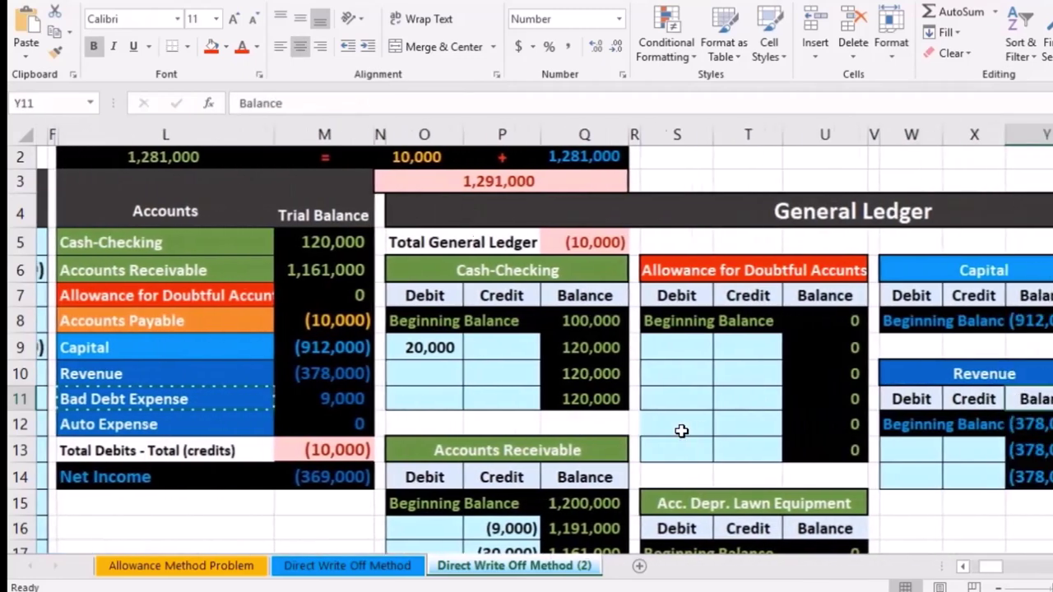
scroll(680, 430, "down", 1)
scroll(681, 431, "down", 2)
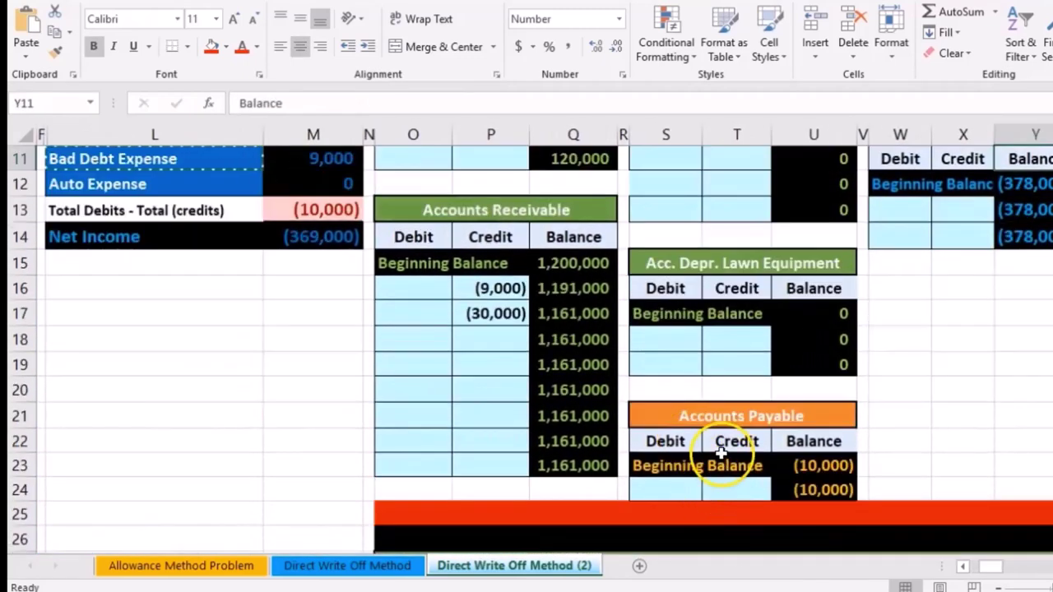
scroll(720, 450, "up", 2)
left_click(920, 273)
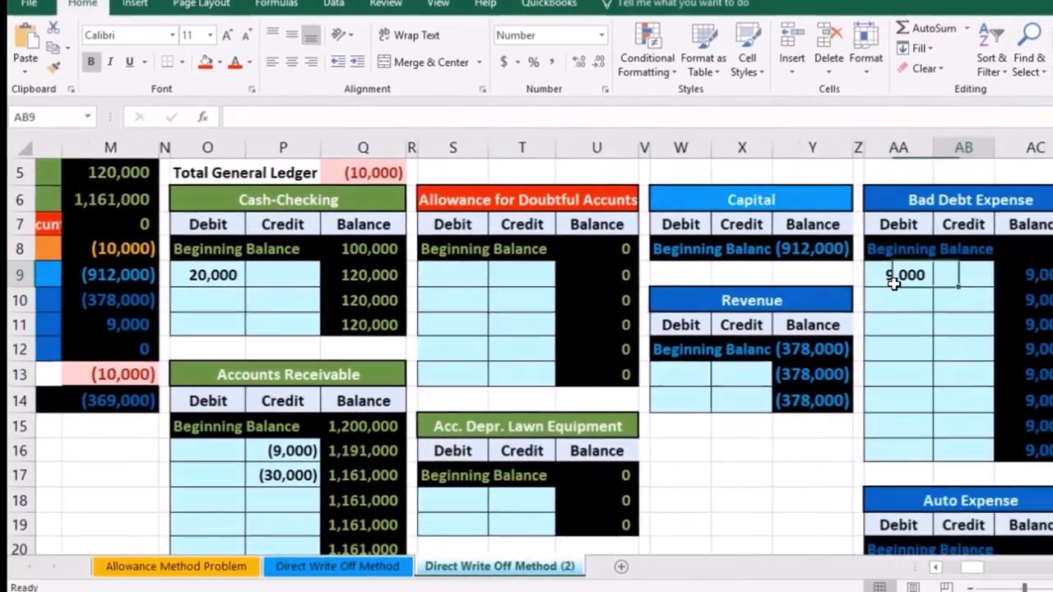
key("Tab")
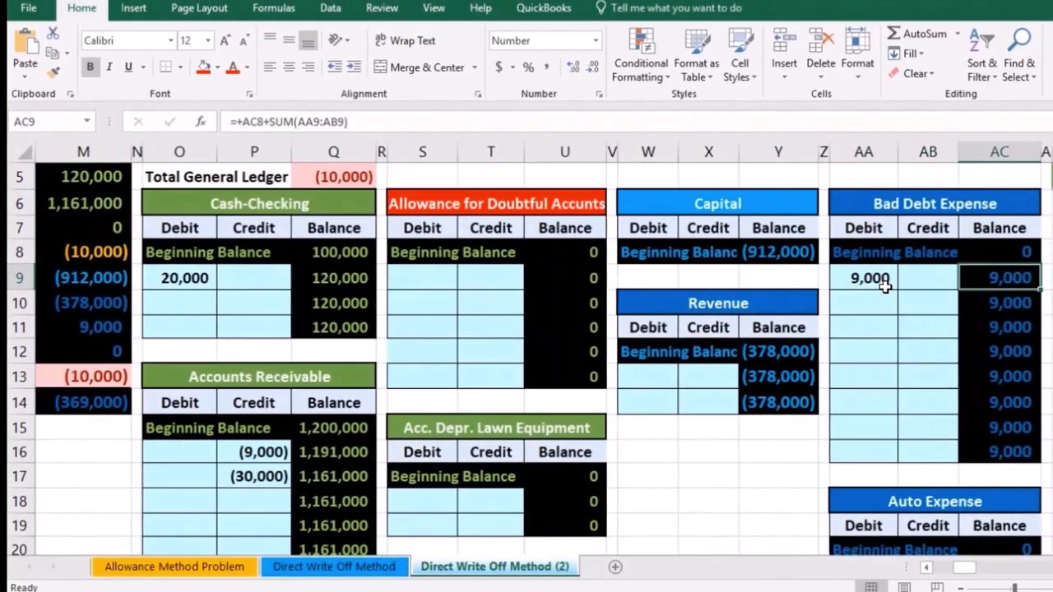
left_click(871, 299)
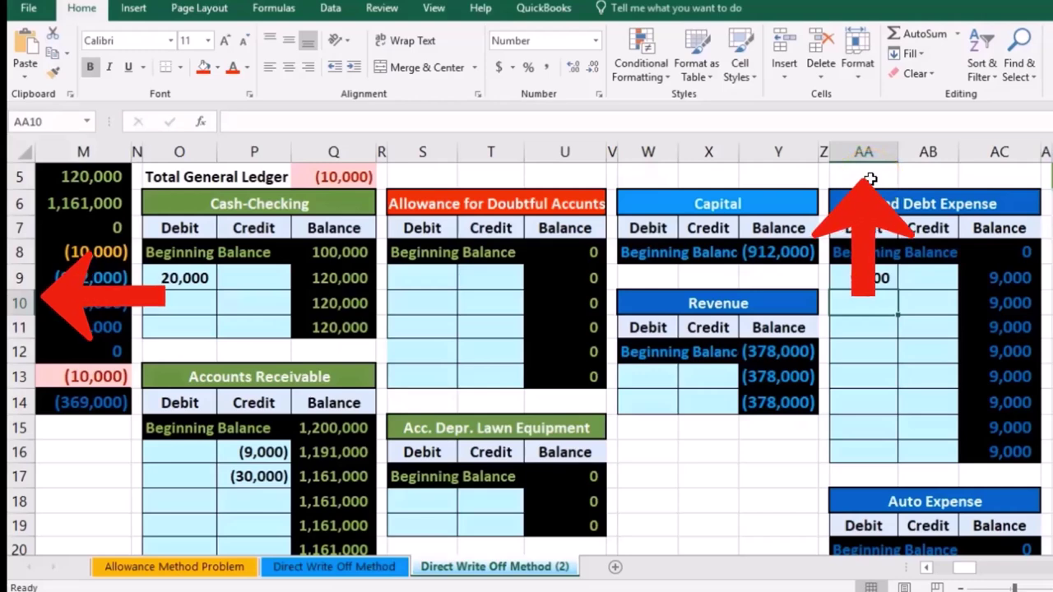
type("=")
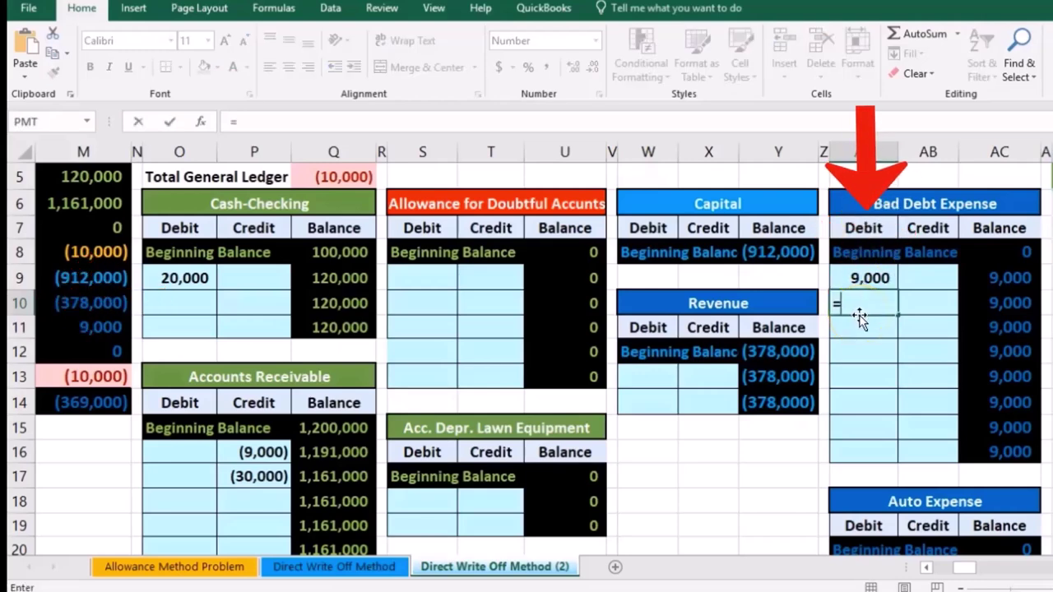
key("Left")
key("Left")
key("Left")
key("Left")
key("Left")
key("Left")
key("Left")
key("Left")
key("Left")
key("Left")
key("Left")
key("Left")
key("Left")
key("Left")
key("Left")
key("Left")
key("Left")
key("Left")
key("Left")
key("Left")
key("Left")
key("Left")
key("Left")
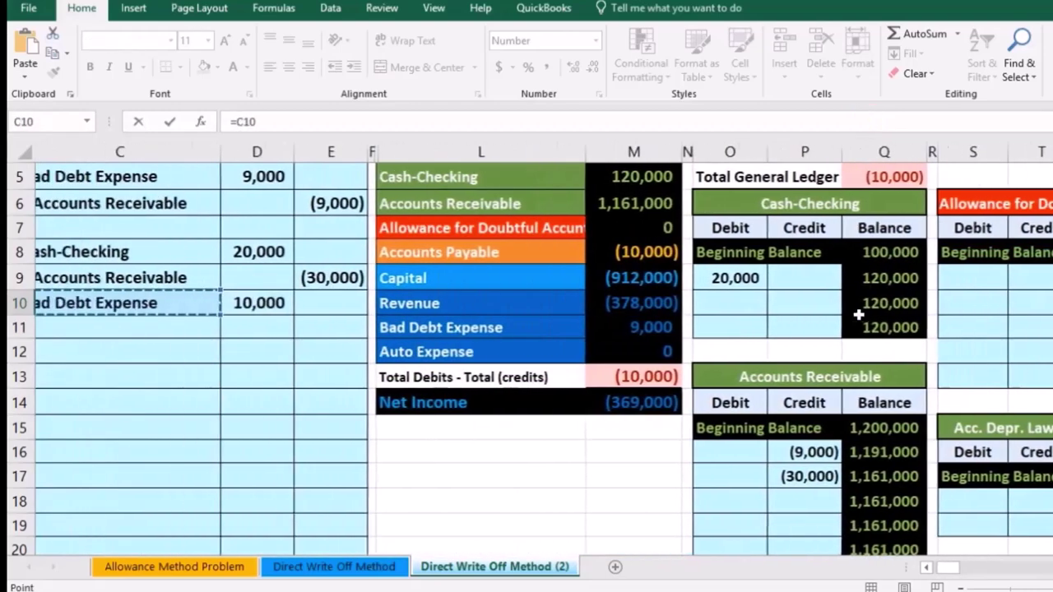
key("Right")
key("Right")
key("Right")
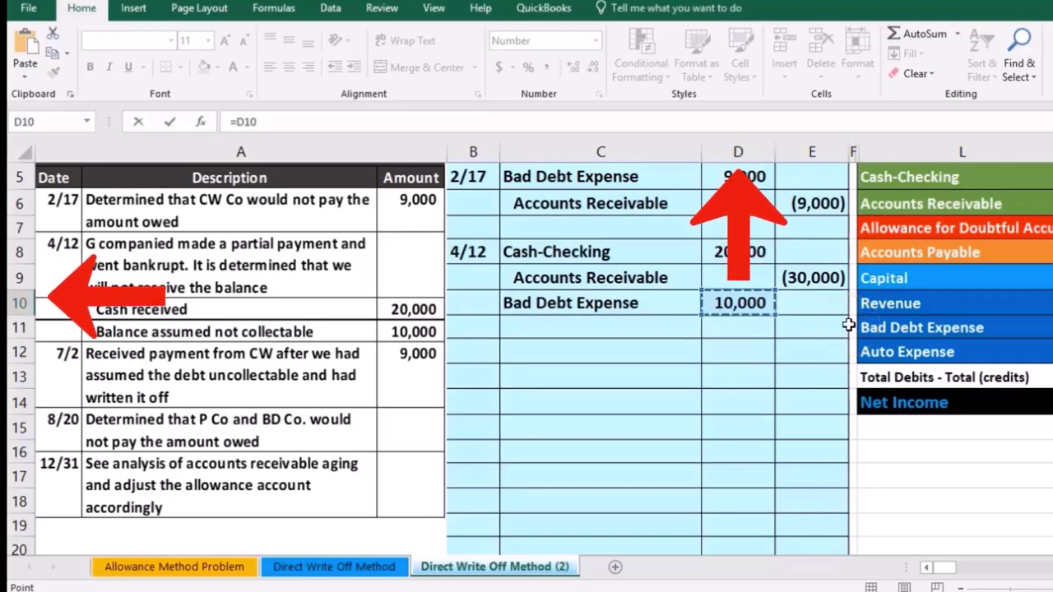
key("Return")
Check the 4/12 posting and the running balance in the Bad Debt Expense ledger
key("Right")
key("Right")
key("Right")
key("Right")
key("Right")
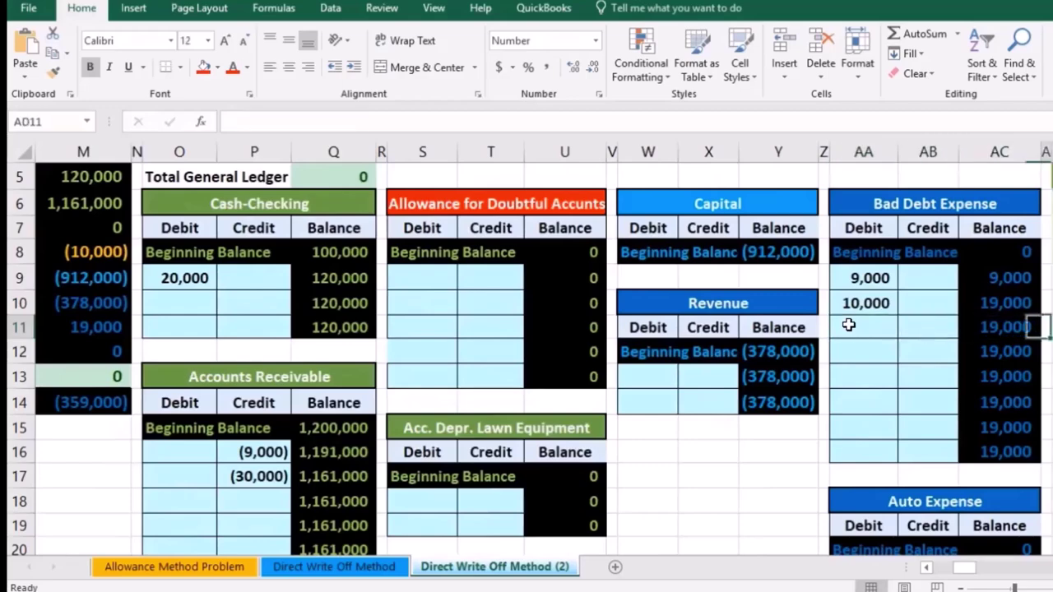
left_click(612, 280)
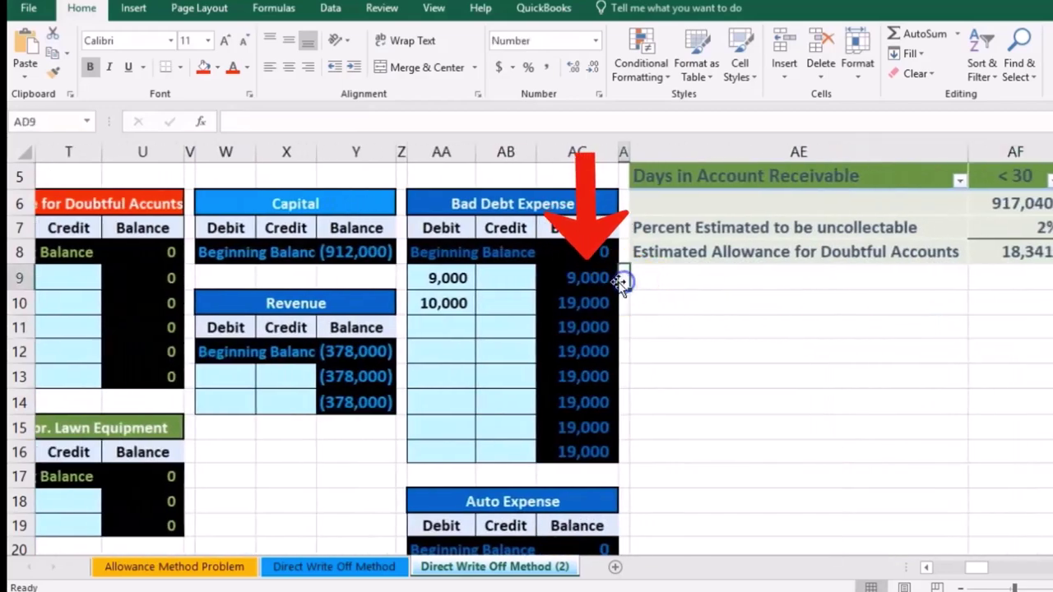
left_click(465, 301)
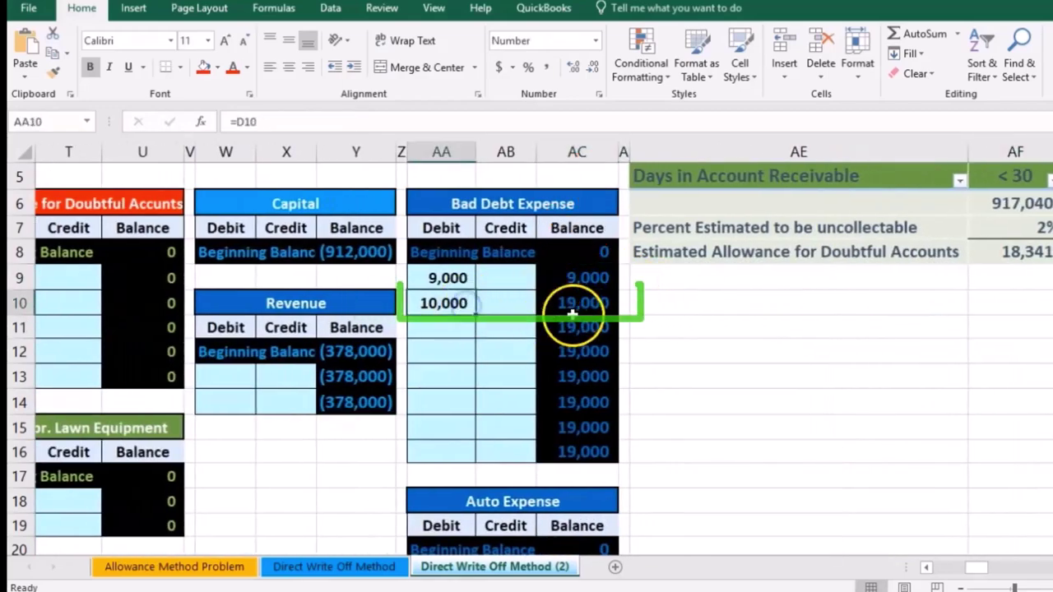
left_click(601, 302)
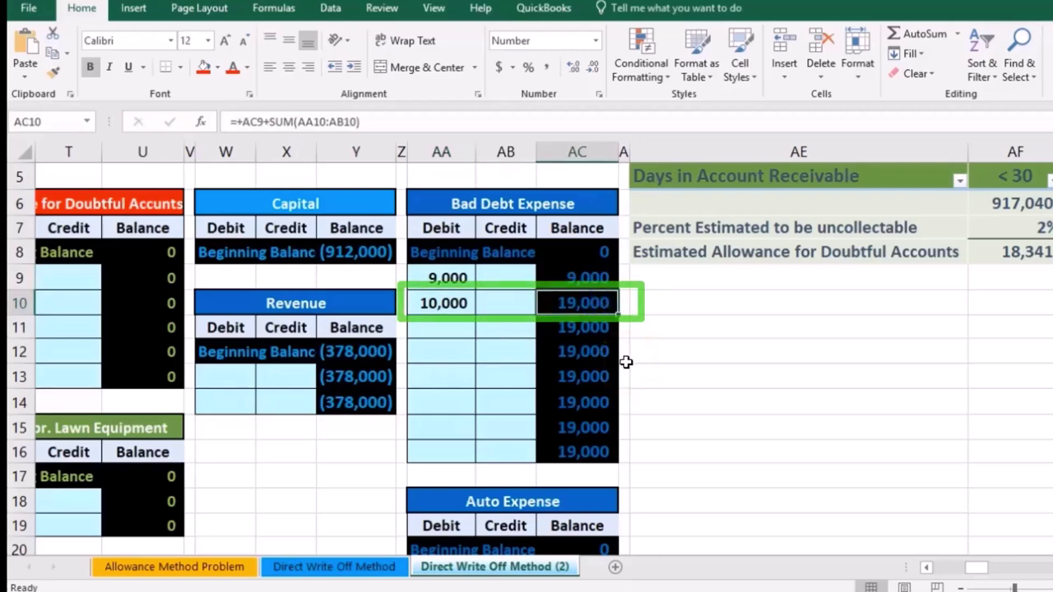
Trace the 4/12 journal amounts in D10 and E9 to the Bad Debt Expense trial balance line and the Accounts Receivable ledger credit
key("Left")
key("Left")
key("Left")
key("Left")
key("Left")
key("Left")
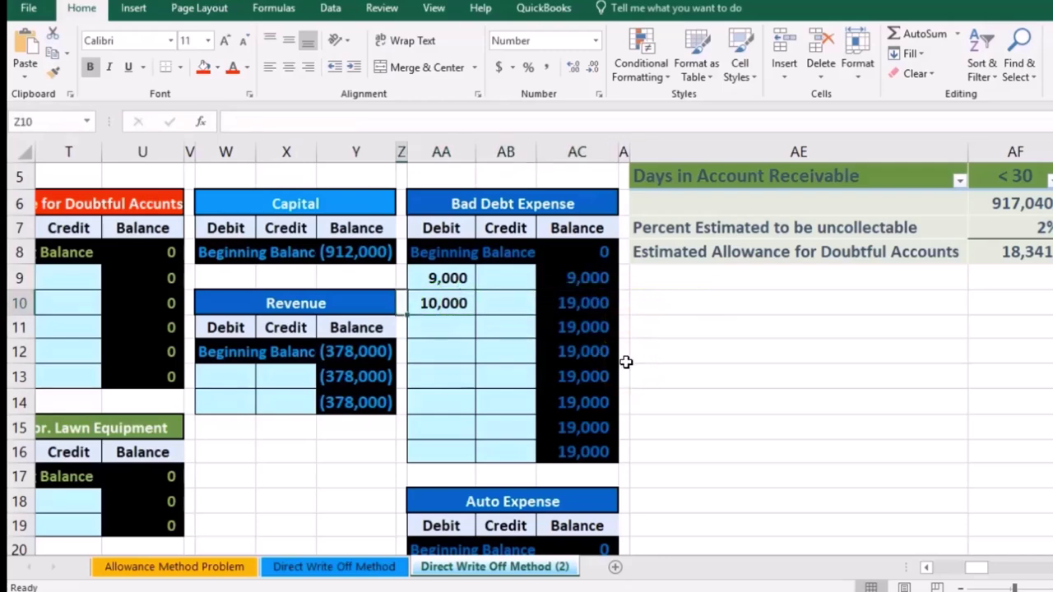
key("Left")
key("Left")
key("Left")
key("Left")
key("Left")
key("Left")
key("Left")
key("Left")
key("Left")
key("Left")
key("Left")
key("Left")
key("Left")
key("Left")
key("Left")
key("Left")
key("Left")
key("Left")
key("Left")
key("Left")
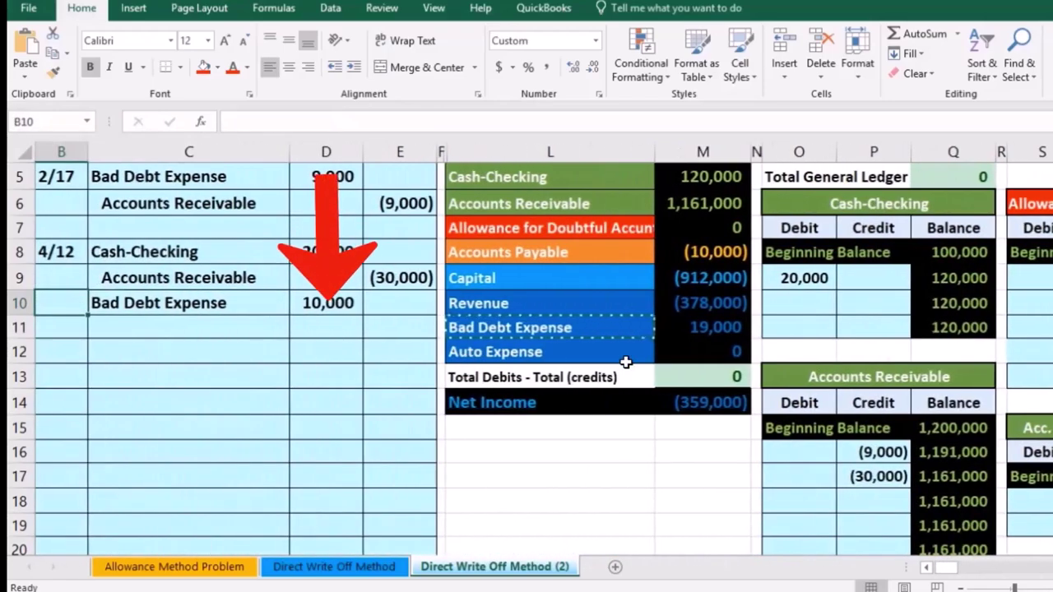
left_click(313, 305)
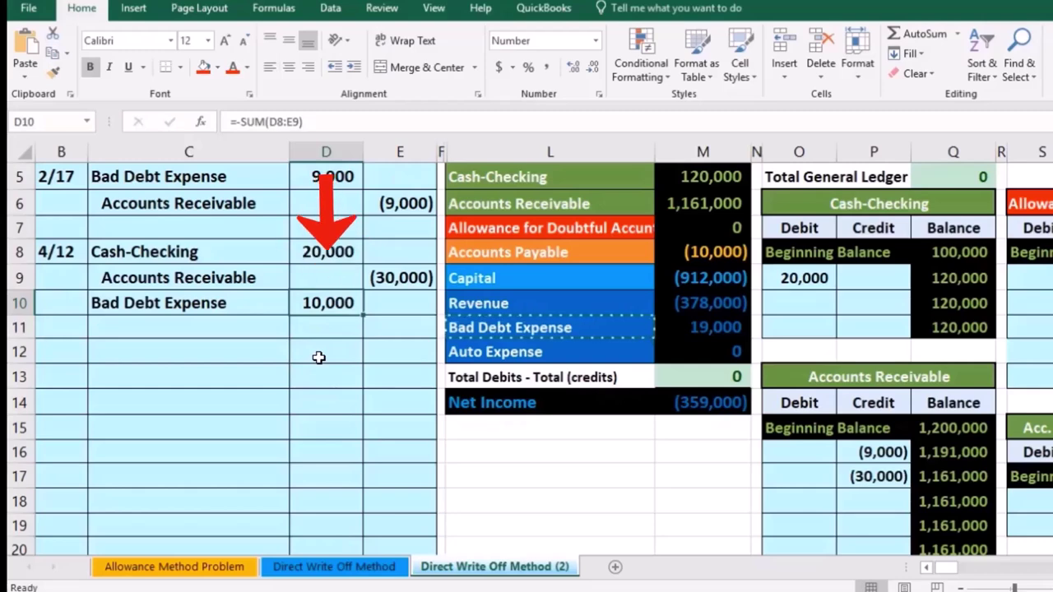
scroll(752, 399, "up", 1)
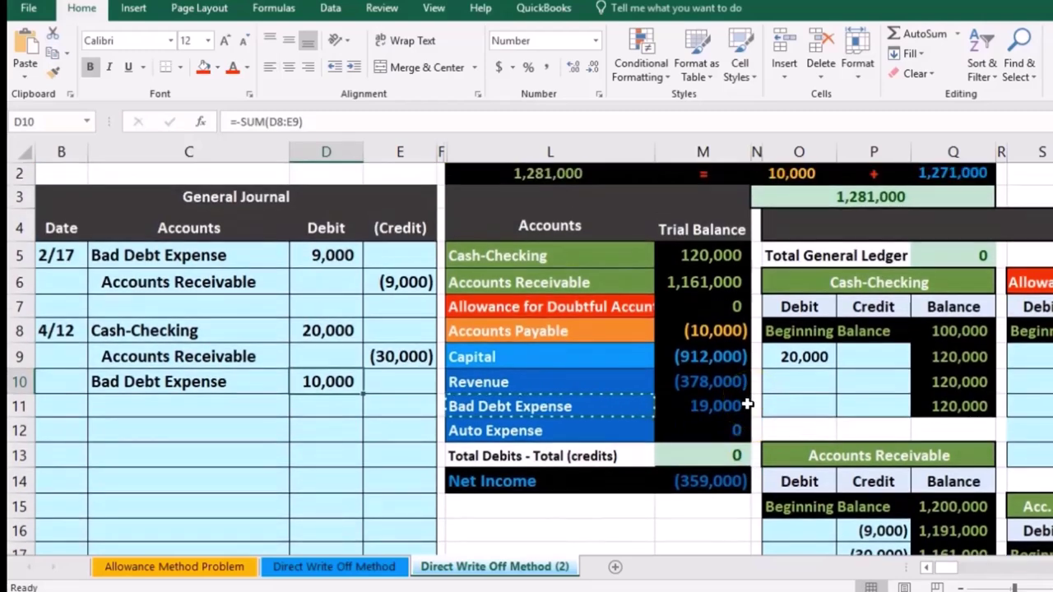
left_click(728, 406)
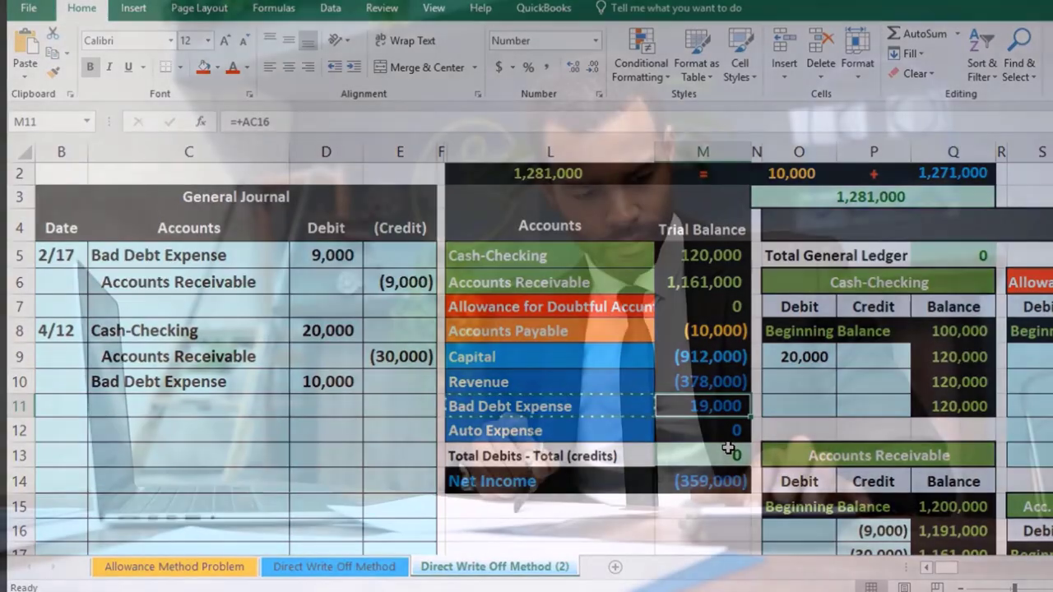
scroll(854, 489, "down", 1)
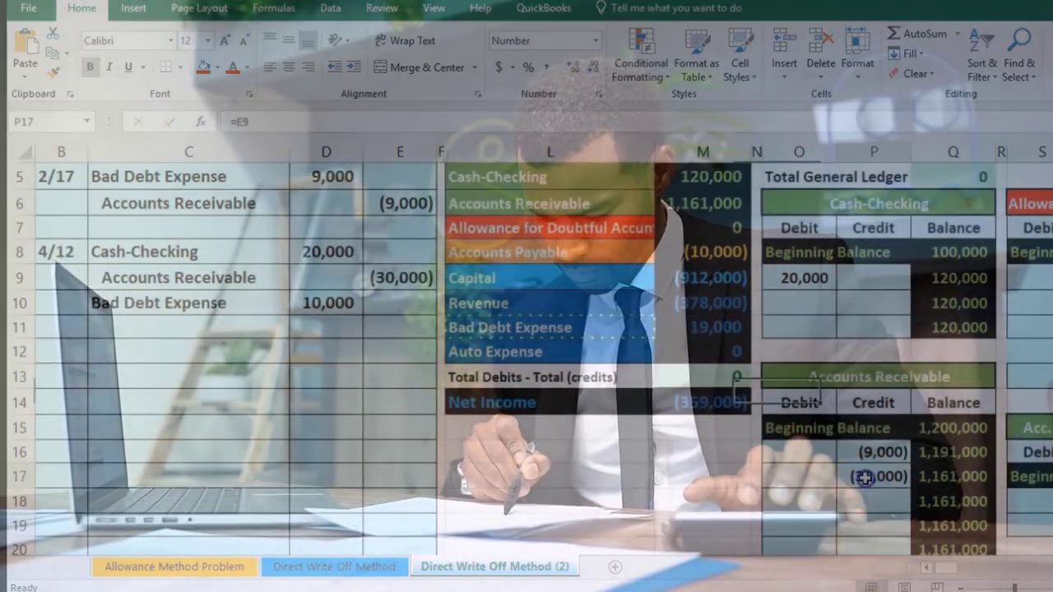
left_click(855, 483)
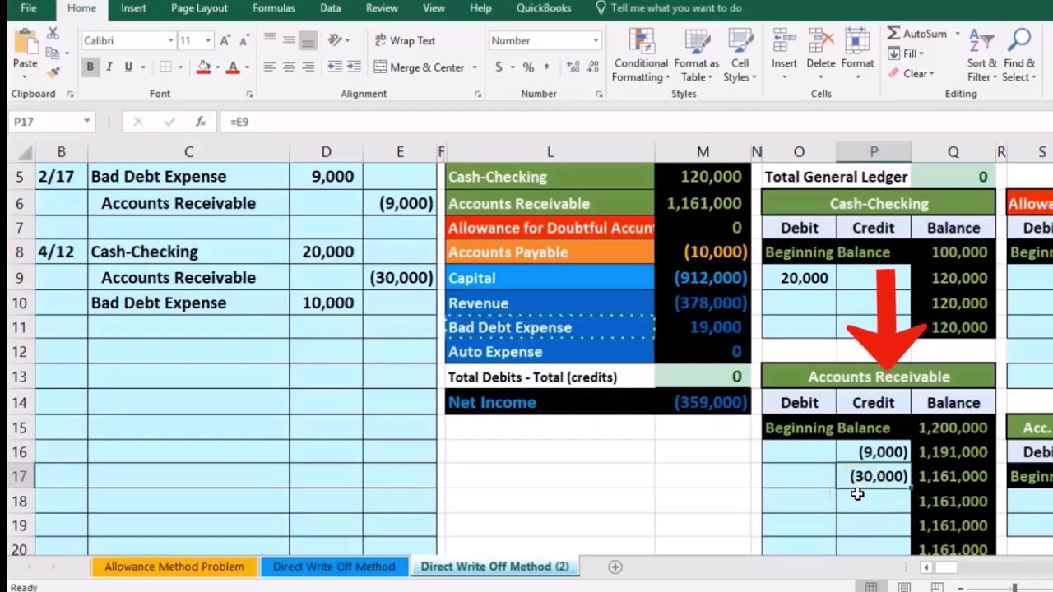
left_click(419, 282)
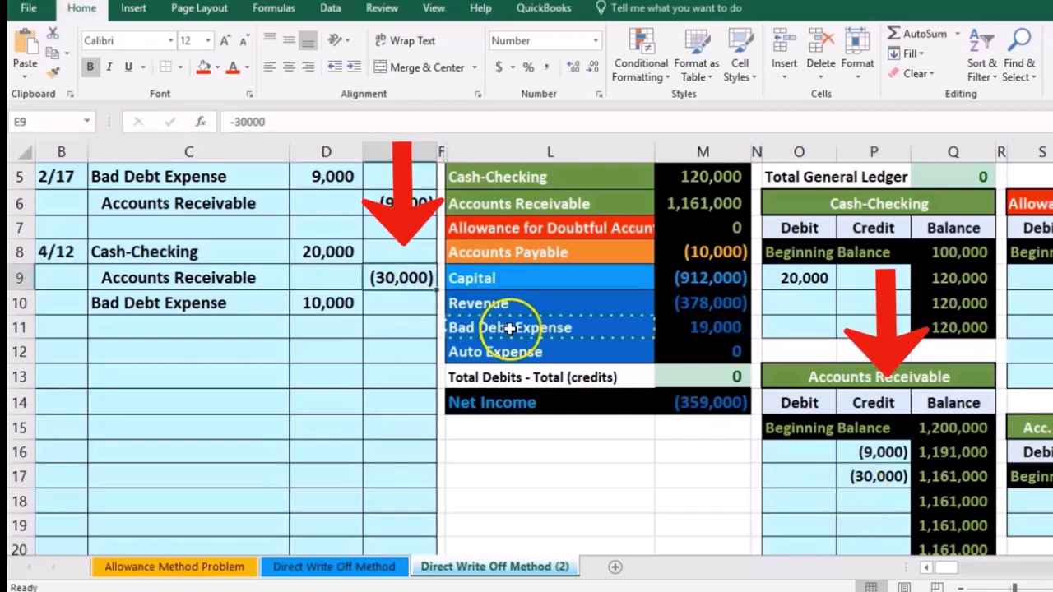
left_click(864, 470)
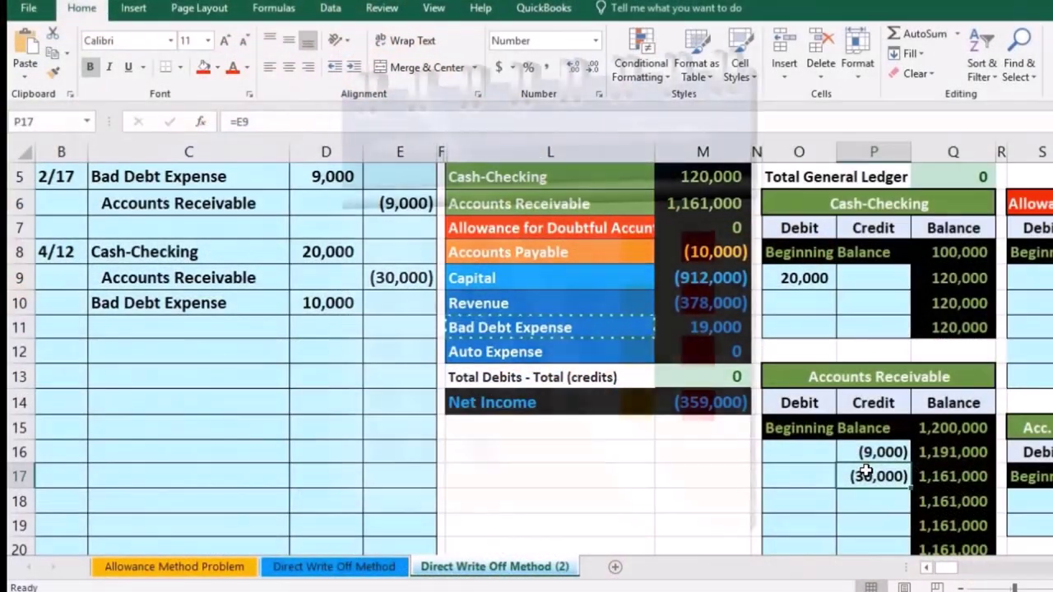
Post the 4/12 Accounts Receivable credit to G Co's subsidiary ledger in cell P31 with the formula =P17
key("Right")
key("Right")
key("Right")
key("Right")
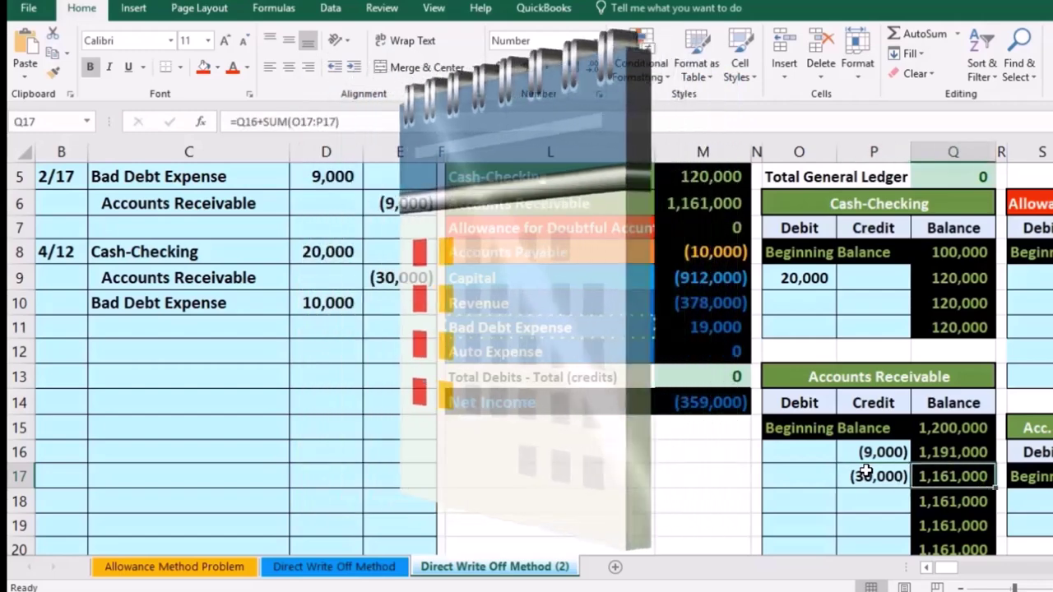
key("Right")
key("Right")
key("Right")
key("Down")
key("Down")
key("Down")
key("Down")
key("Down")
key("Down")
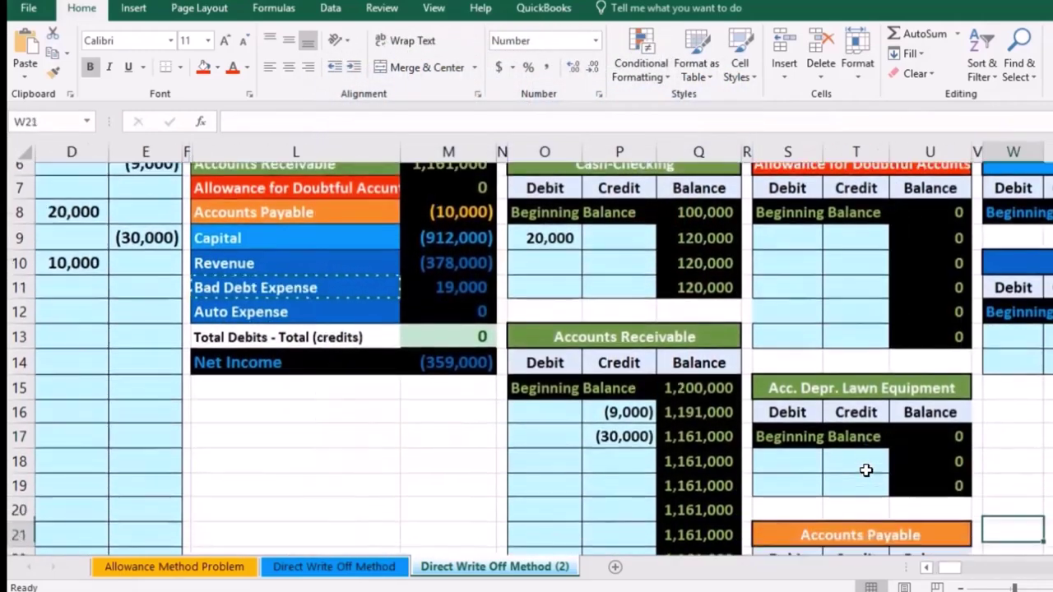
key("Down")
key("Down")
key("Down")
key("Down")
key("Down")
key("Down")
key("Down")
key("Down")
key("Down")
key("Down")
key("Down")
key("Down")
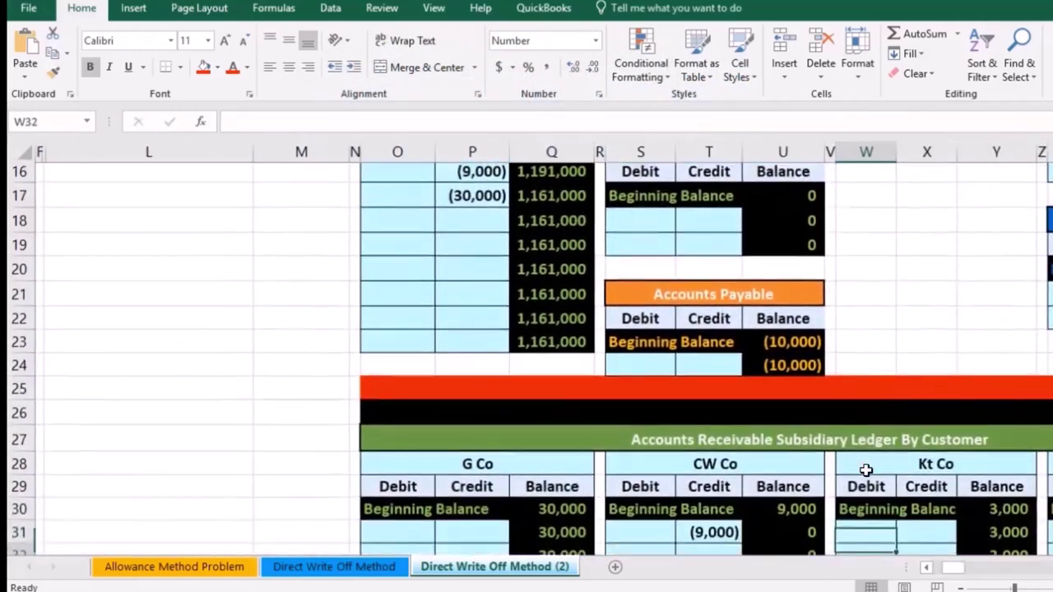
key("Down")
key("Down")
key("Down")
key("Down")
key("Down")
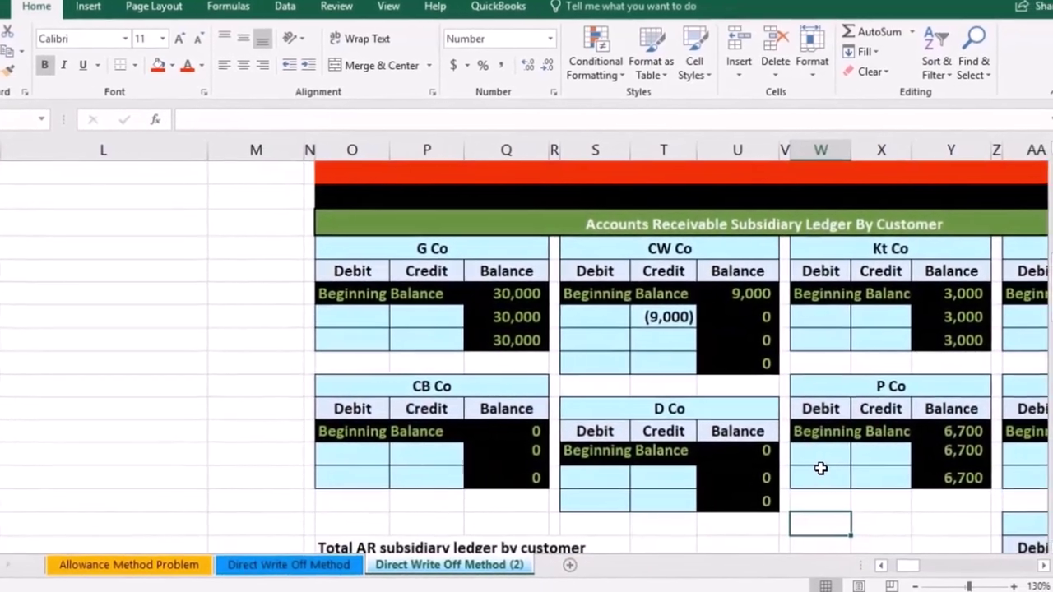
left_click(419, 315)
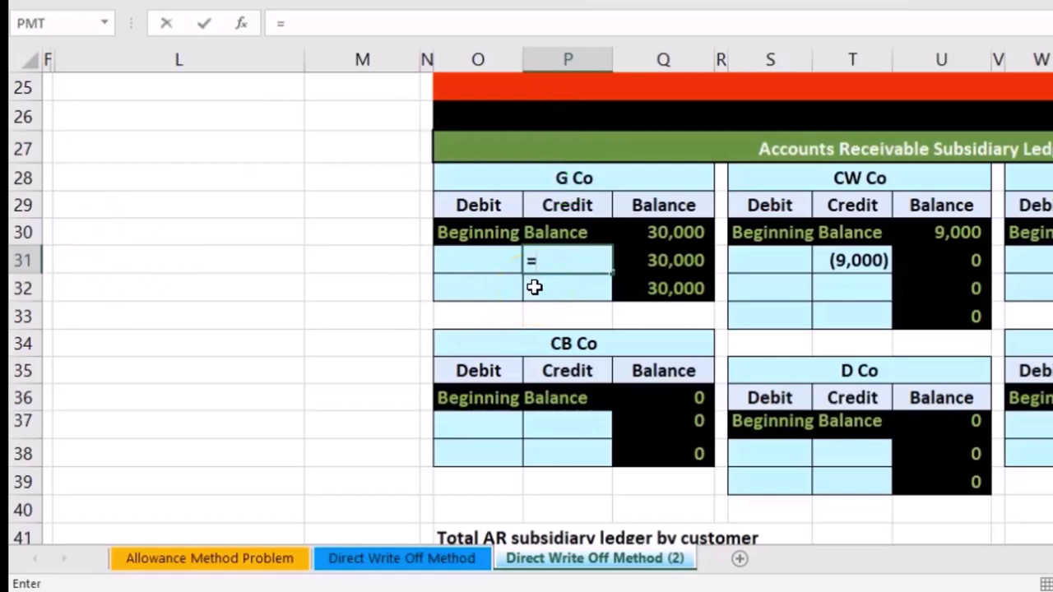
scroll(614, 383, "up", 4)
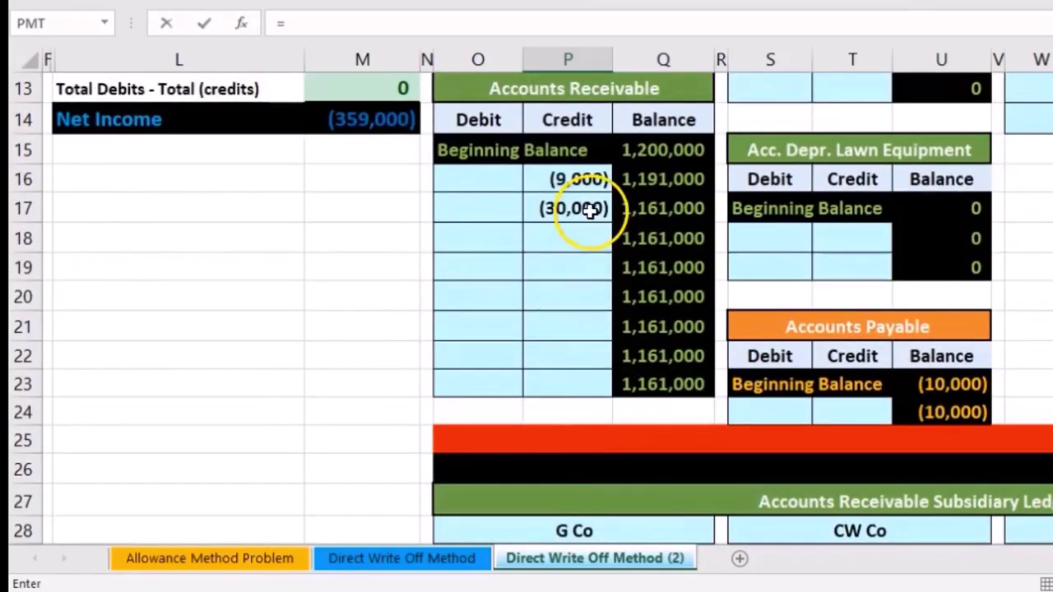
left_click(591, 210)
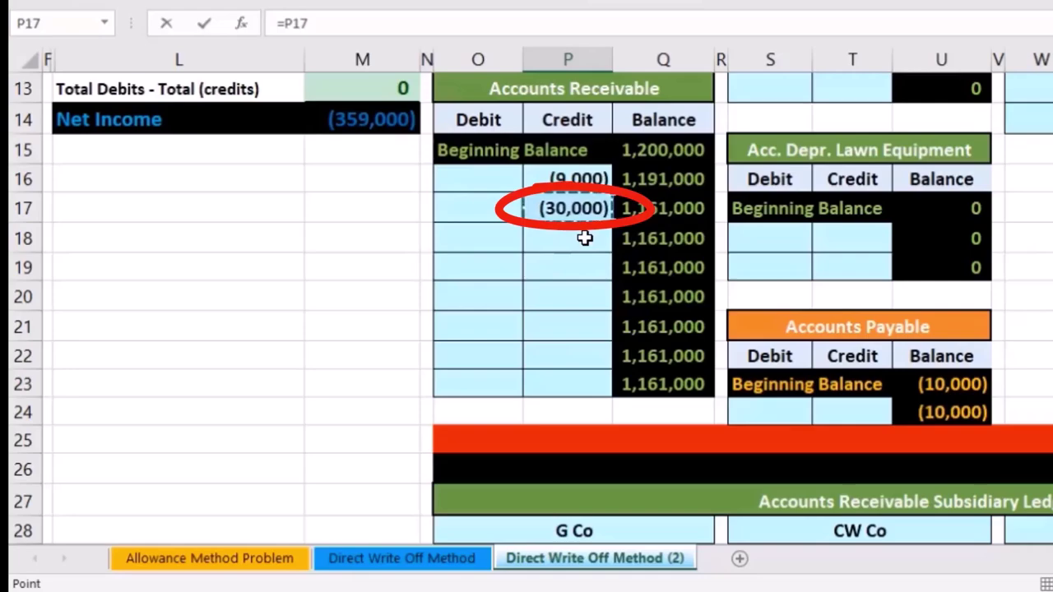
key("Return")
Check G Co's balance, then compare the customer subsidiary ledger total and its formula with the Accounts Receivable ledger balance
scroll(584, 237, "down", 4)
left_click(653, 296)
left_click(567, 318)
left_click(664, 344)
scroll(1027, 359, "right", 3)
scroll(899, 361, "down", 2)
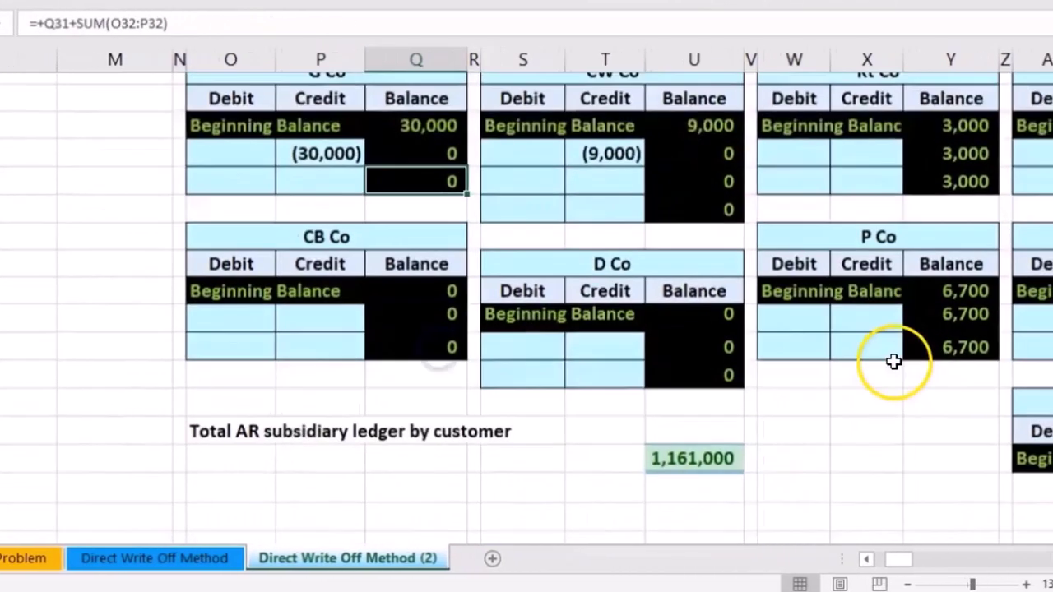
scroll(899, 362, "down", 1)
double_click(716, 367)
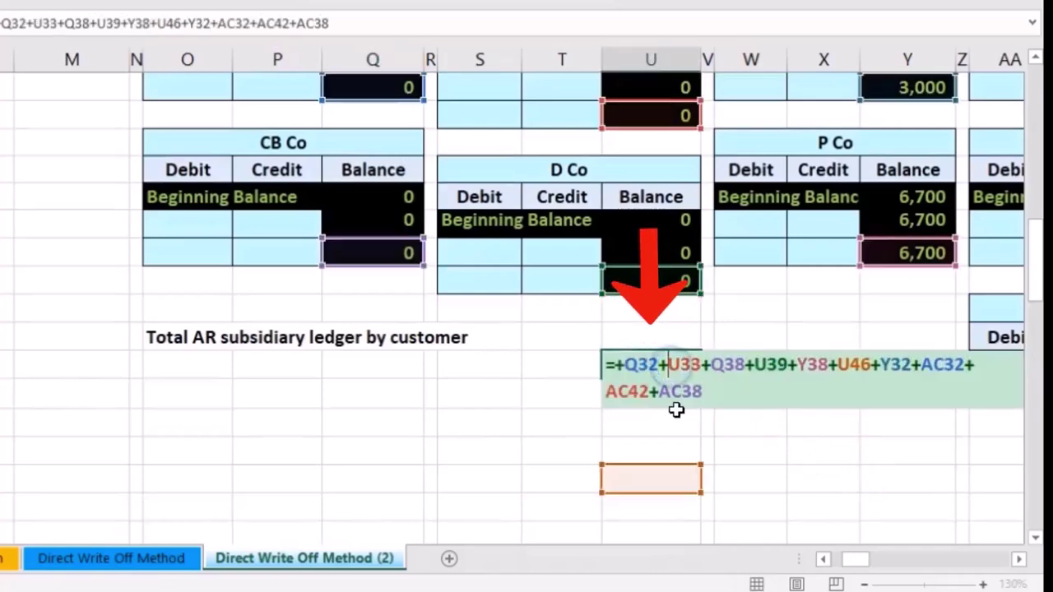
key("Return")
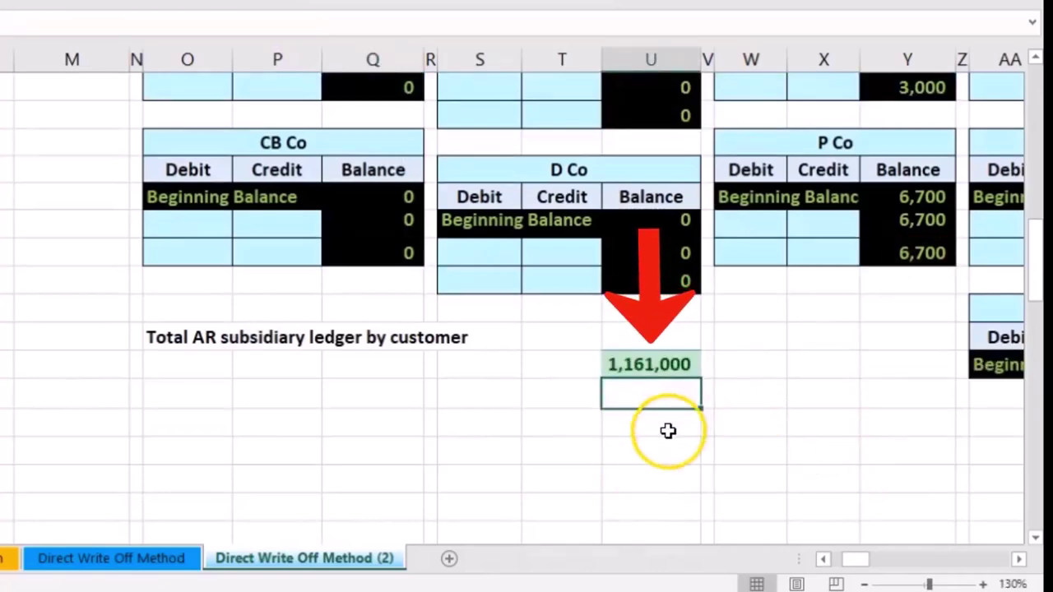
scroll(667, 431, "up", 1)
scroll(395, 467, "up", 6)
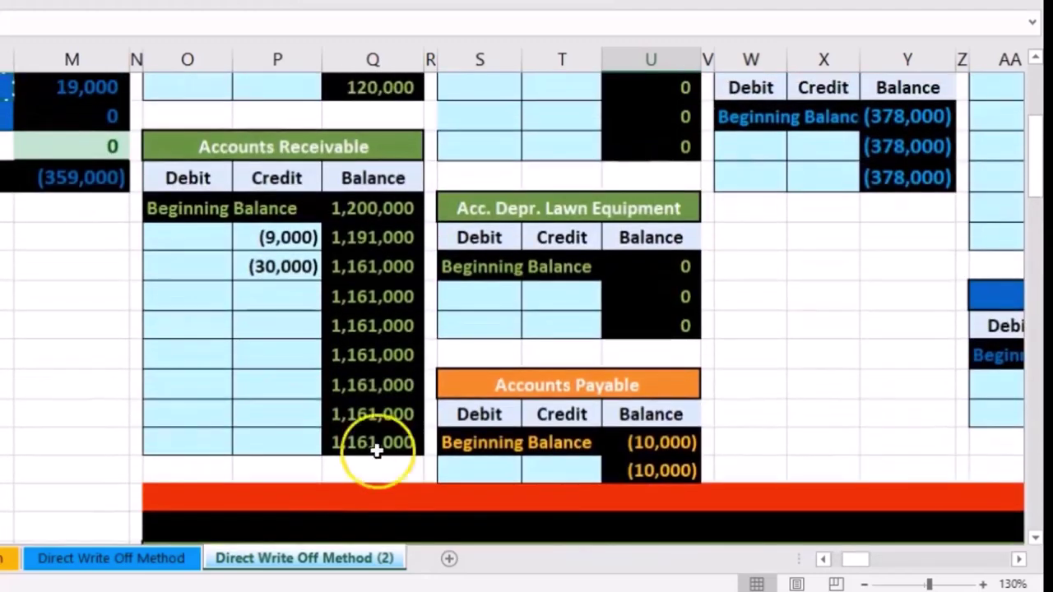
Start the next general journal entry by entering the date 7/2 in cell B12
left_click_drag(292, 304, 381, 299)
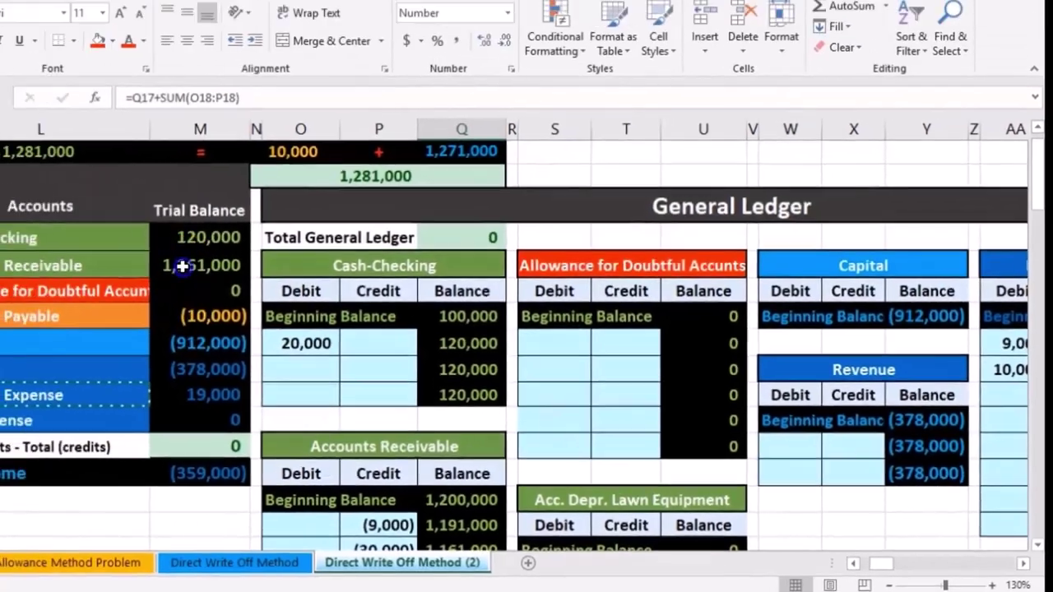
left_click(63, 45)
left_click_drag(261, 296, 262, 296)
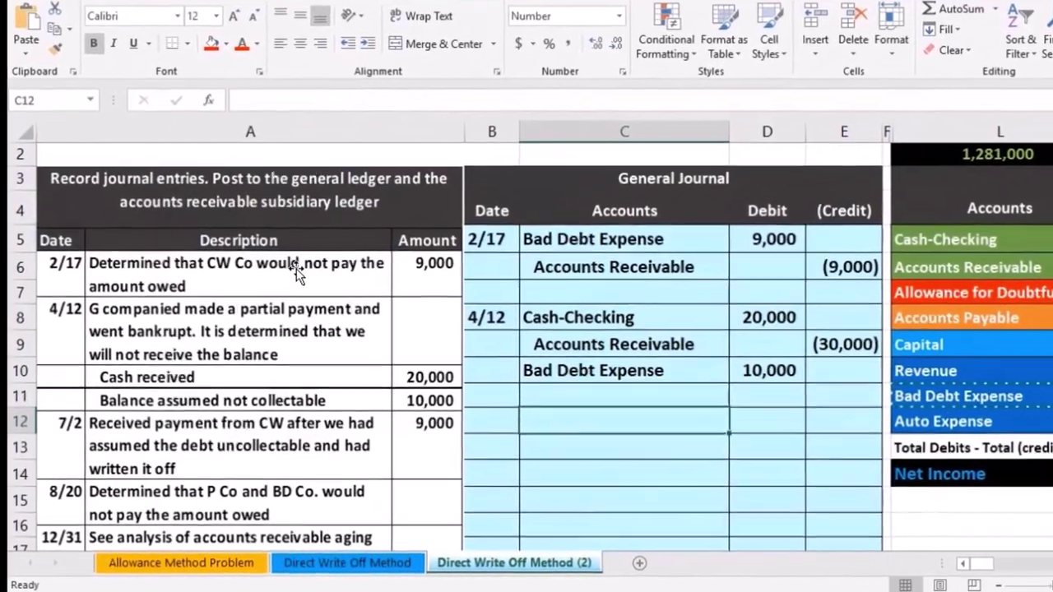
key("Left")
type("7/")
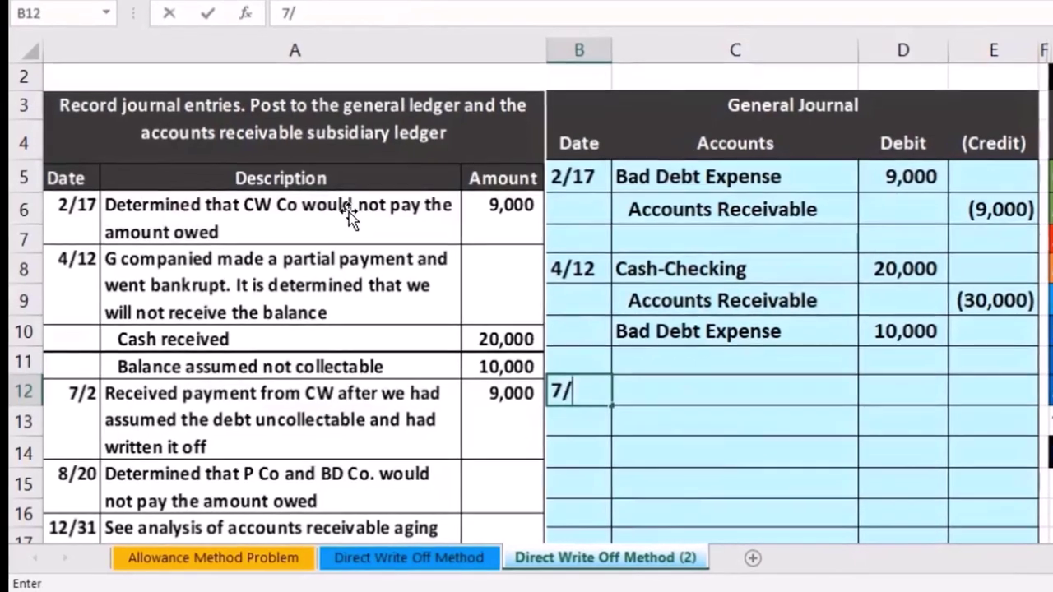
type("2")
key("Return")
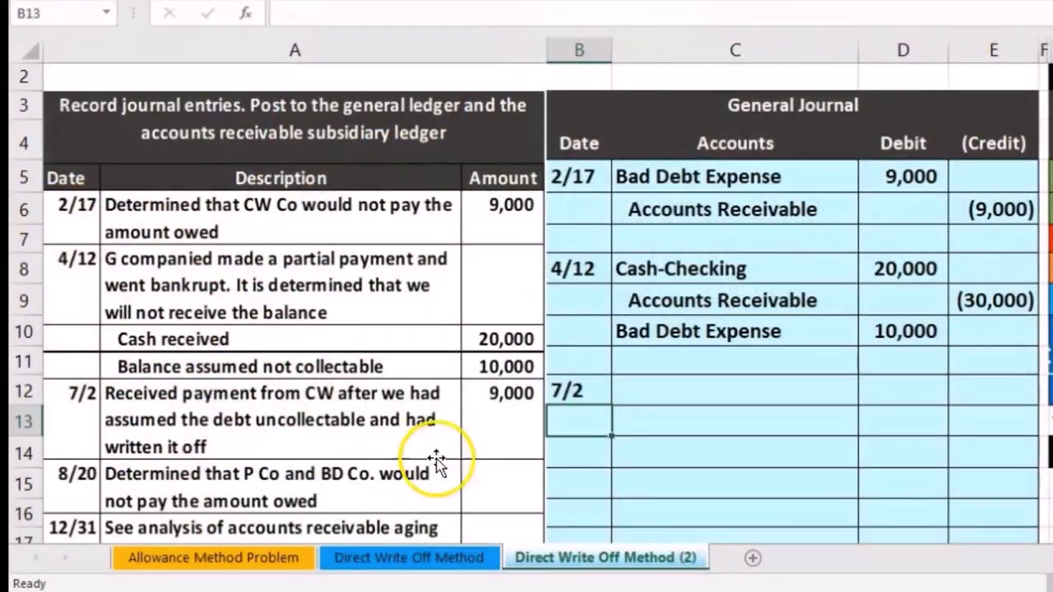
left_click(551, 470)
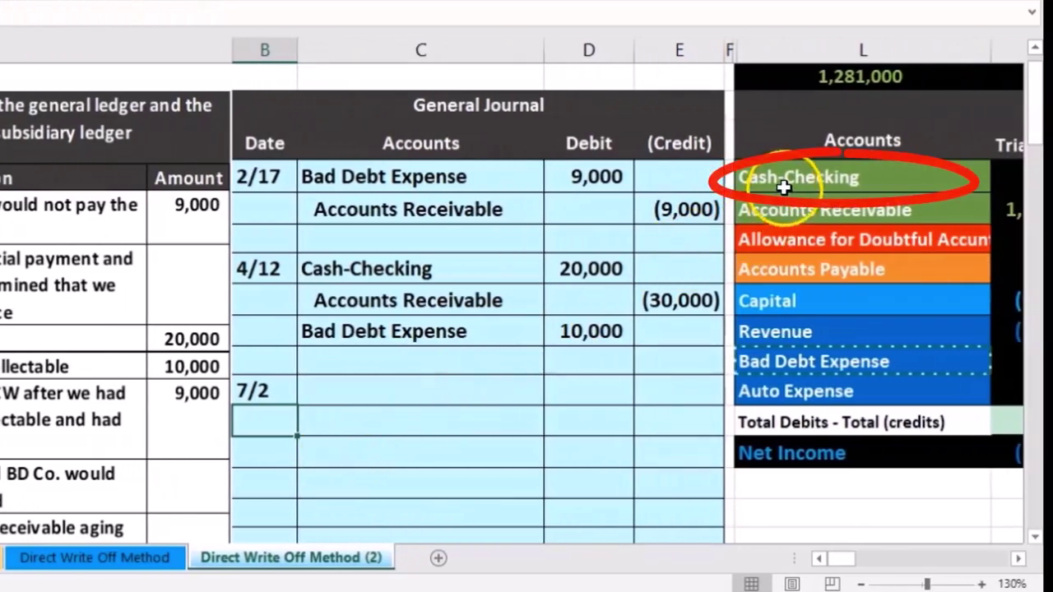
Copy the Cash-Checking account name from the trial balance and paste it as values into journal cell C12
left_click(783, 188)
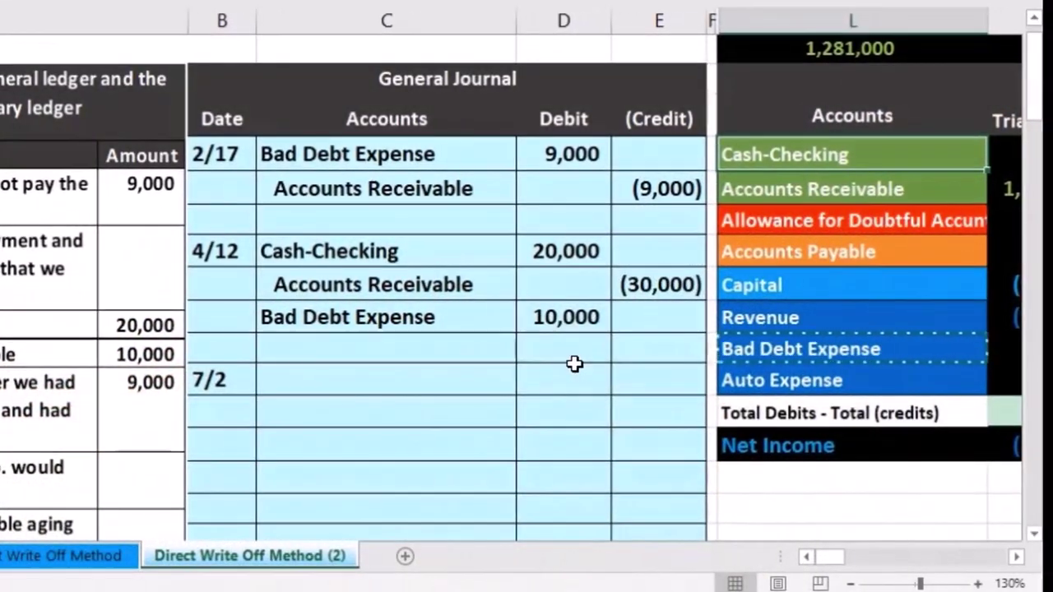
left_click(639, 363)
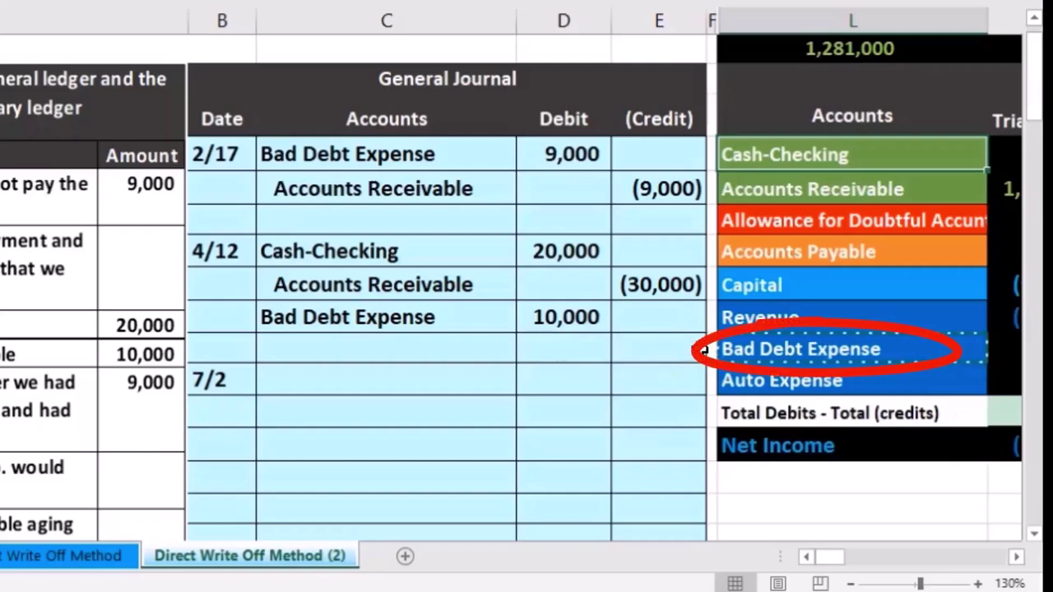
right_click(795, 155)
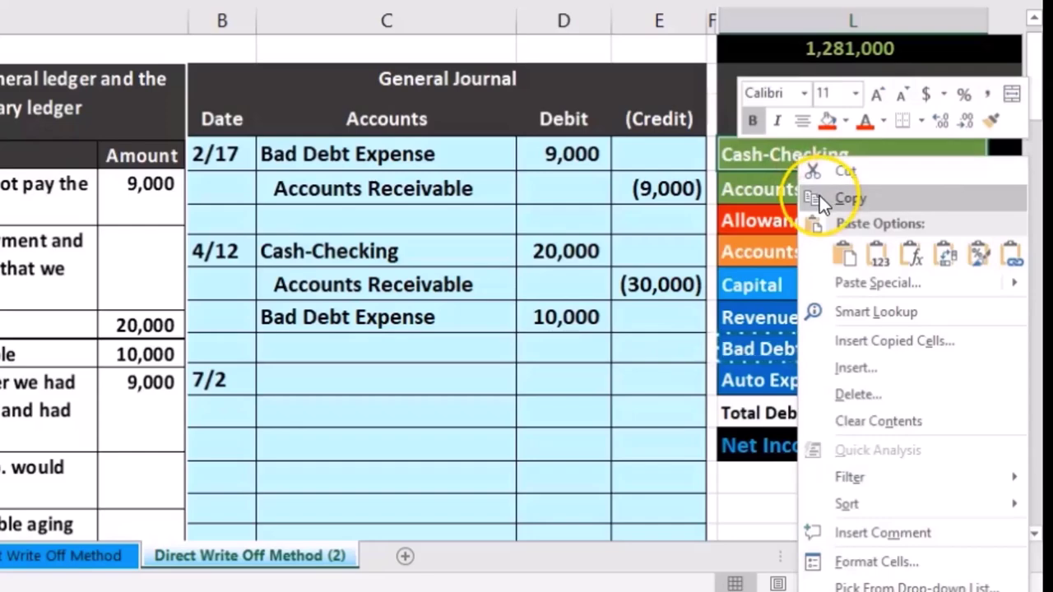
left_click(819, 195)
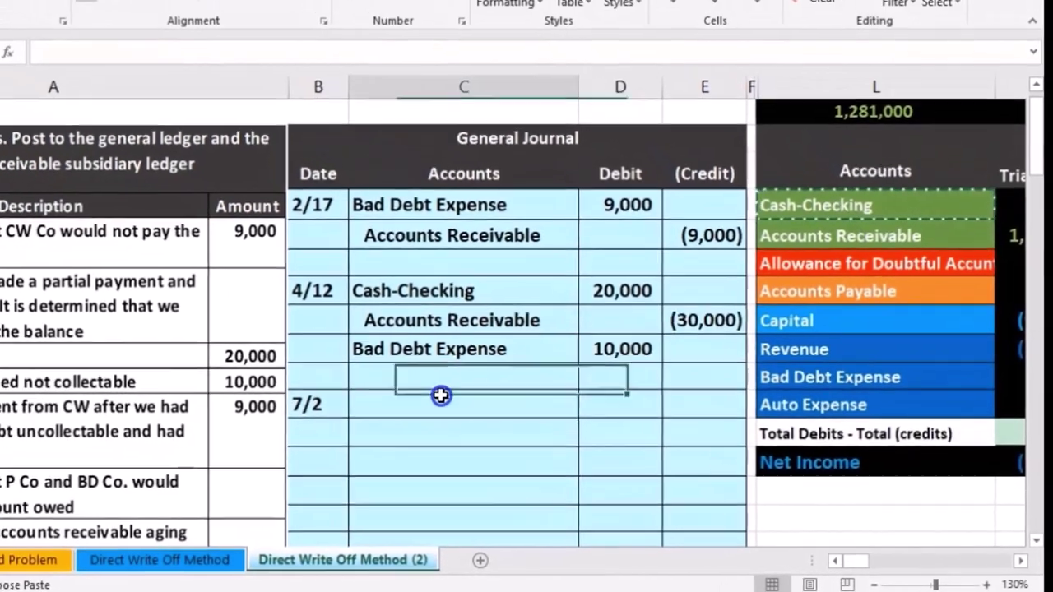
right_click(441, 395)
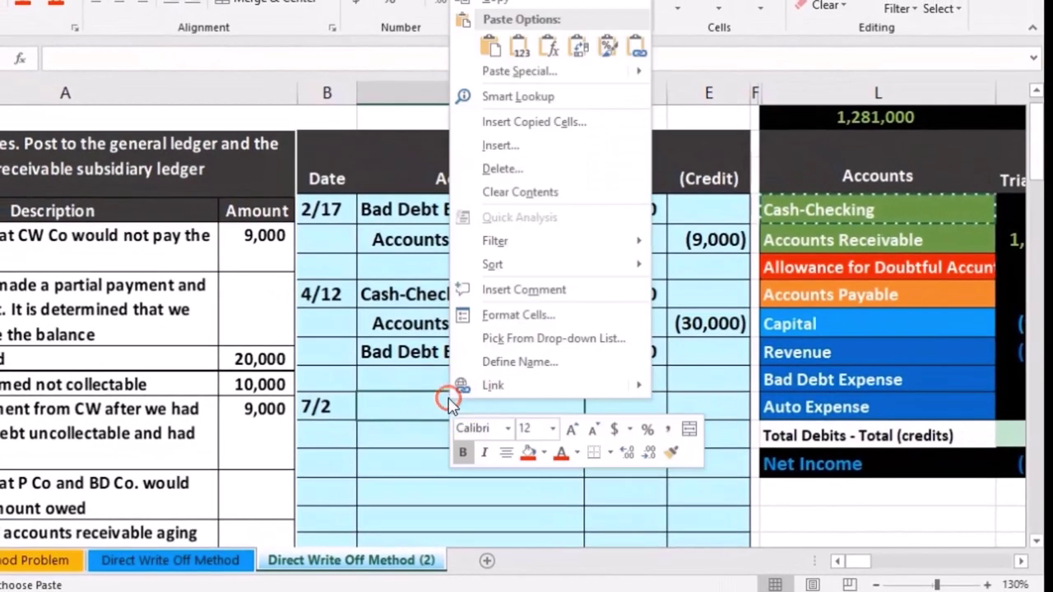
left_click(518, 47)
Copy the Bad Debt Expense account name from the trial balance and paste it as values into journal cell C13
left_click(796, 378)
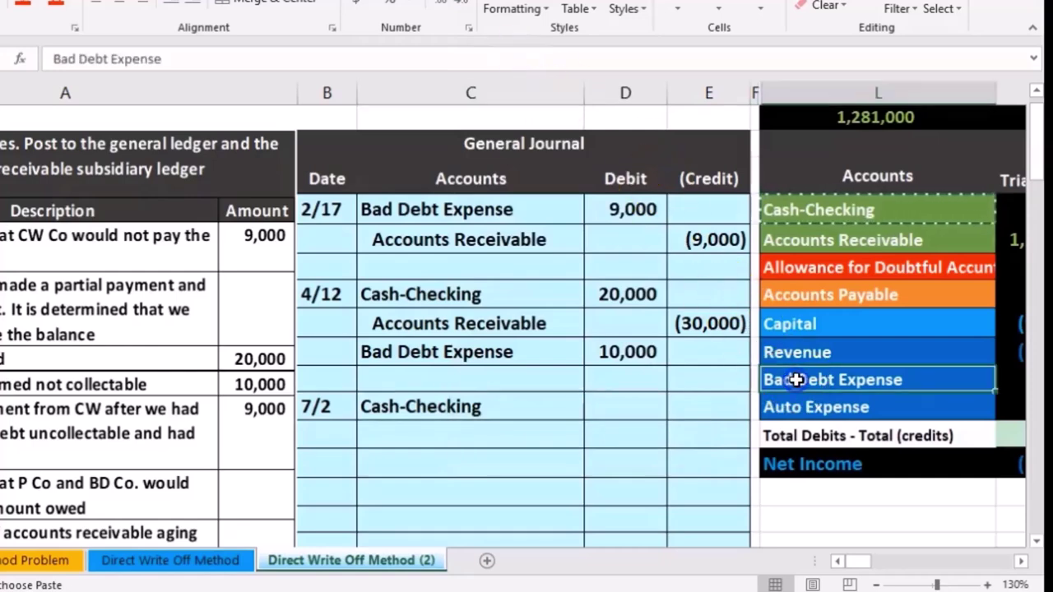
right_click(798, 382)
left_click(829, 5)
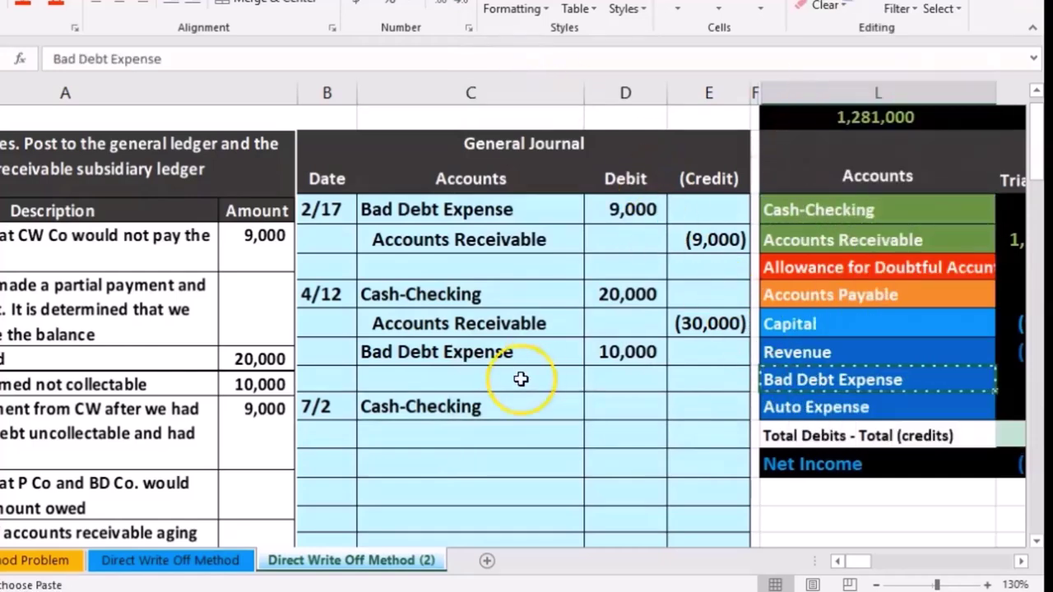
right_click(466, 441)
left_click(535, 86)
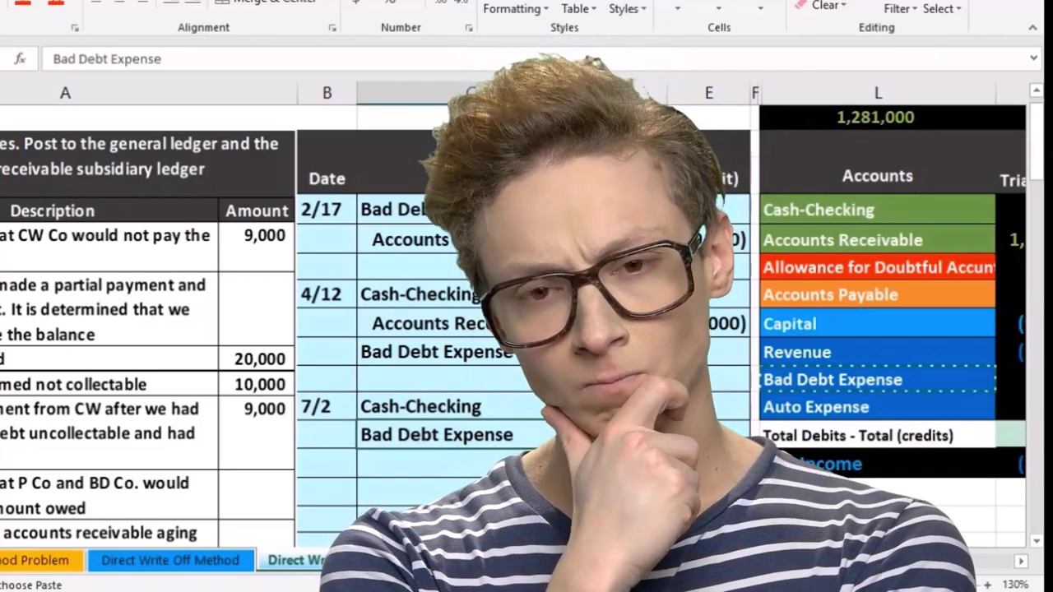
Clear the two account names of the 7/2 entry from cells C12:C13
left_click(815, 241)
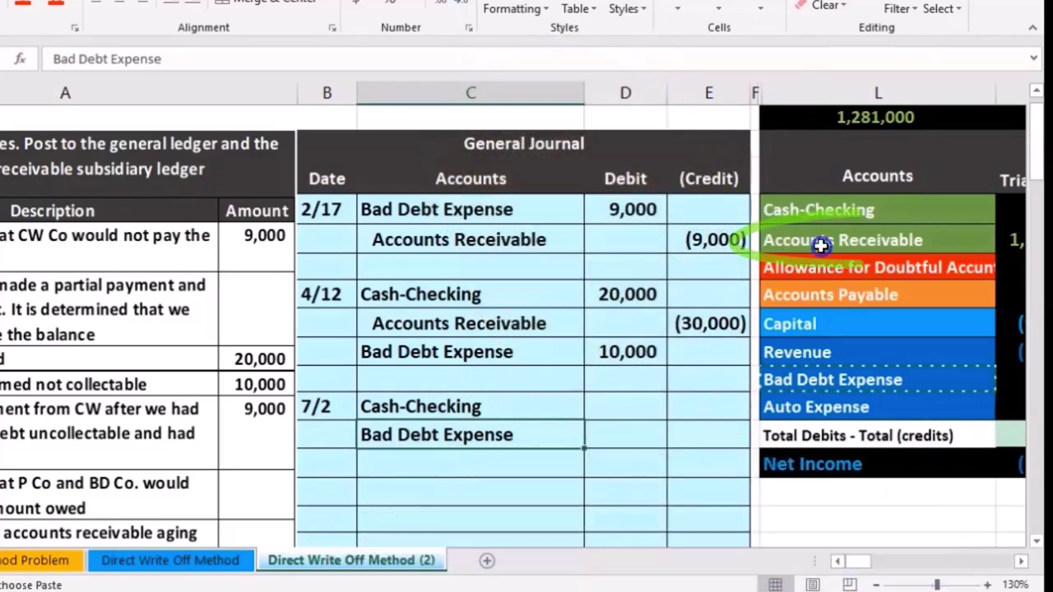
left_click(818, 380)
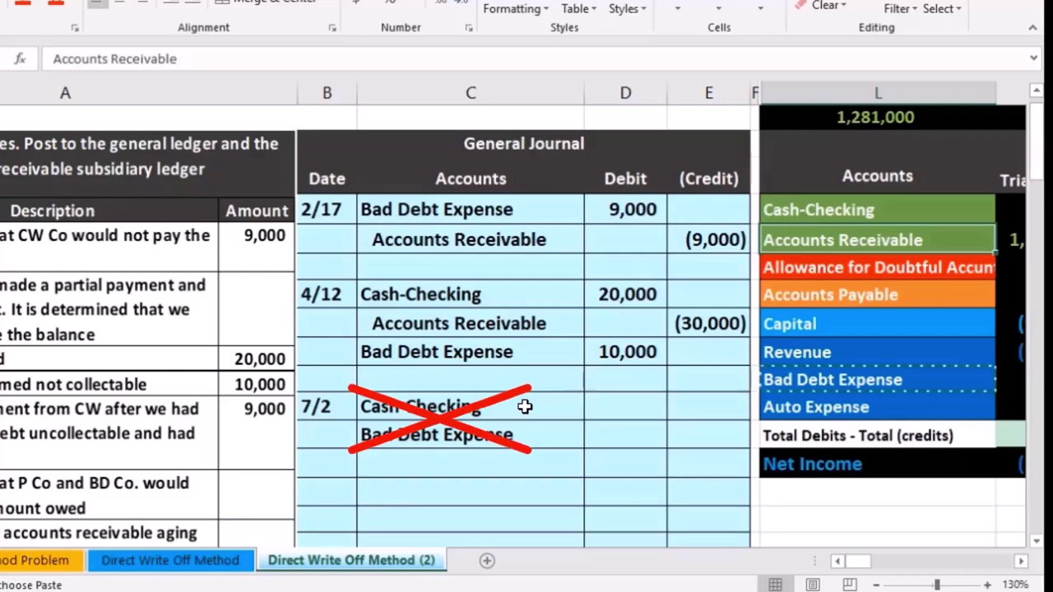
left_click_drag(525, 406, 525, 422)
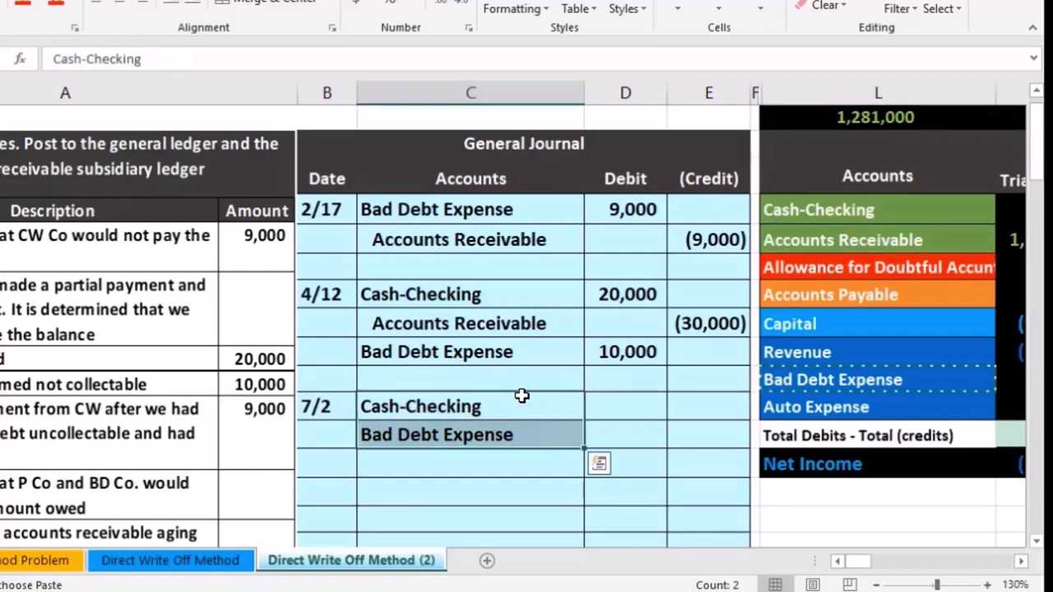
key("Delete")
Review the 2/17 write-off entry and paste the Accounts Receivable account name as values into C12 for the 7/2 entry
left_click(466, 212)
mouse_move(466, 215)
left_mouse_down()
mouse_move(557, 238)
mouse_move(673, 237)
left_mouse_up()
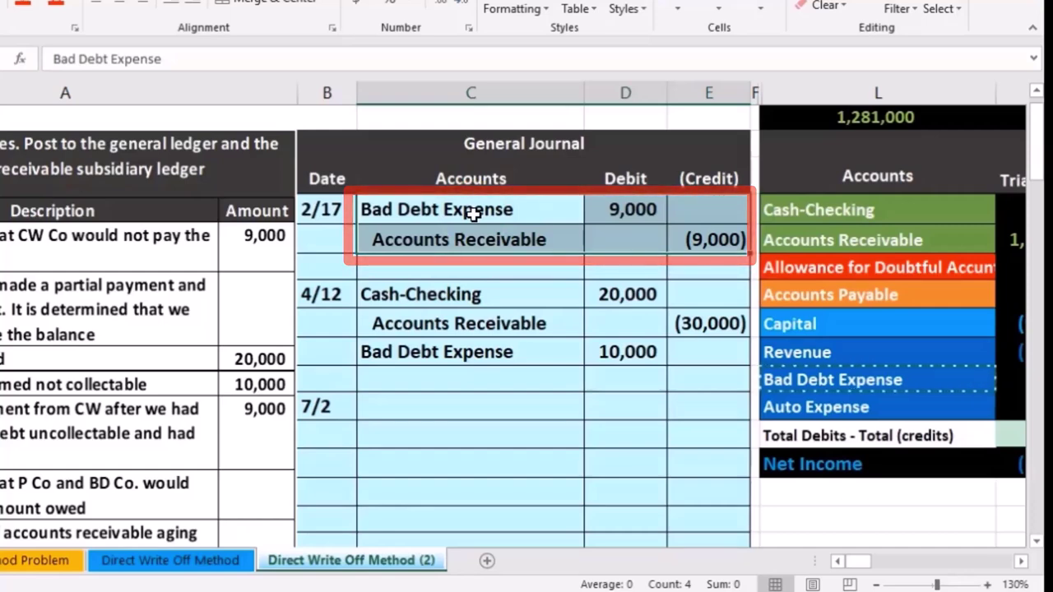
left_click(799, 246)
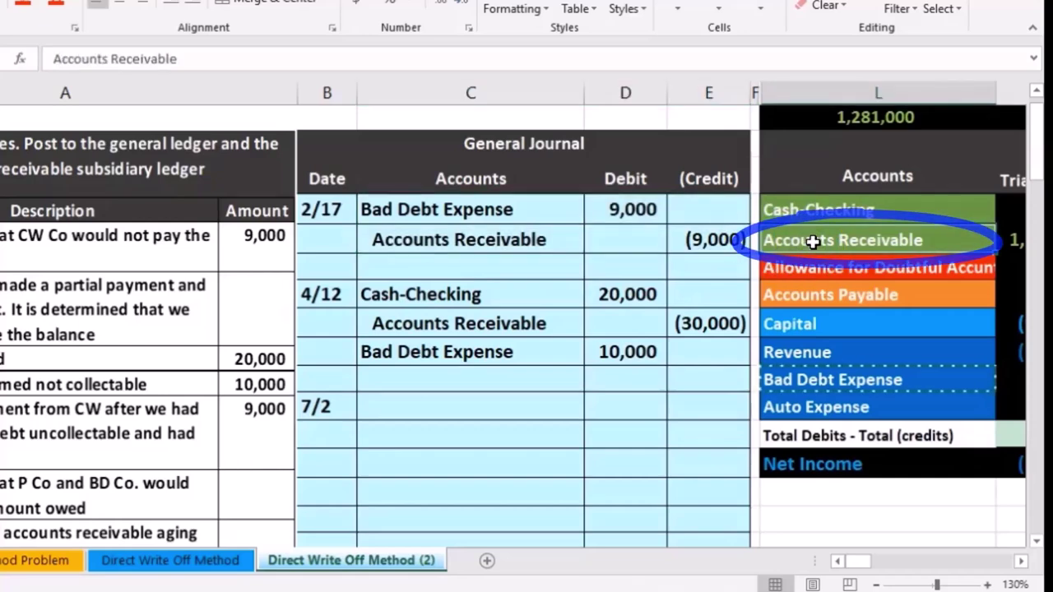
right_click(814, 243)
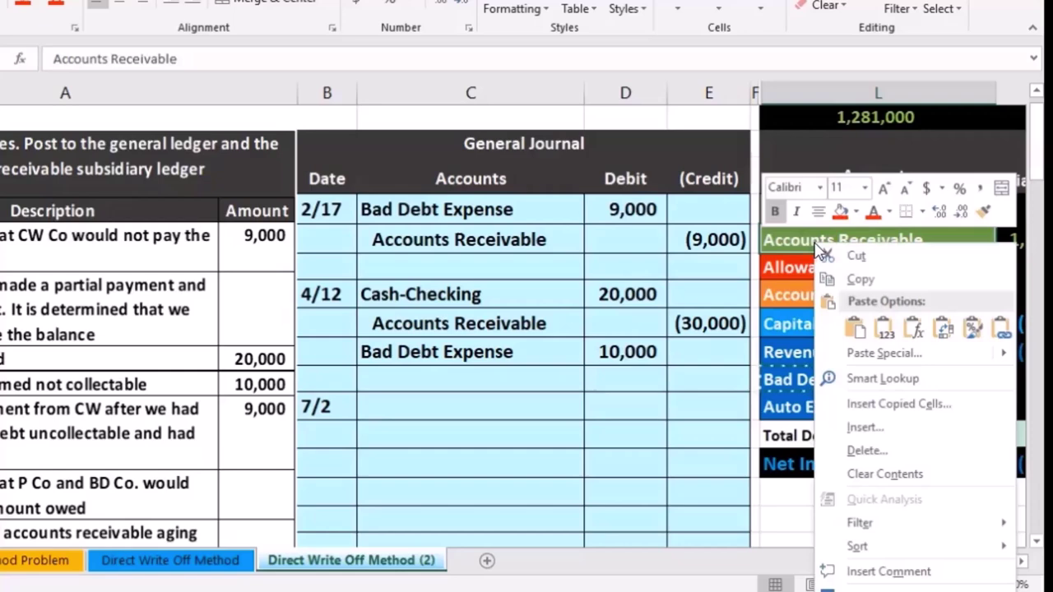
left_click(834, 282)
left_click(555, 403)
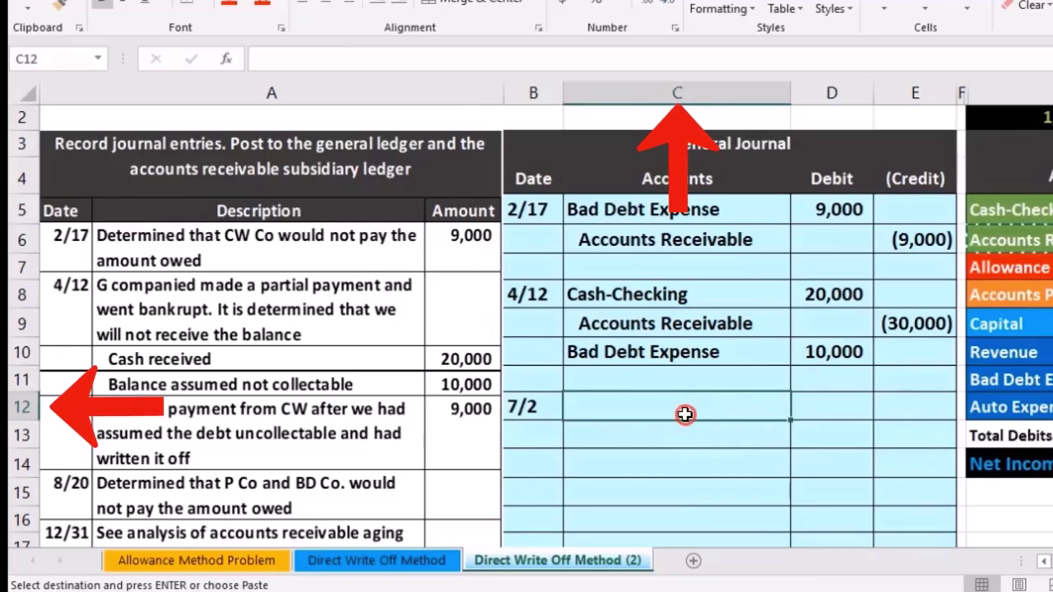
right_click(684, 414)
left_click(744, 211)
left_click(755, 62)
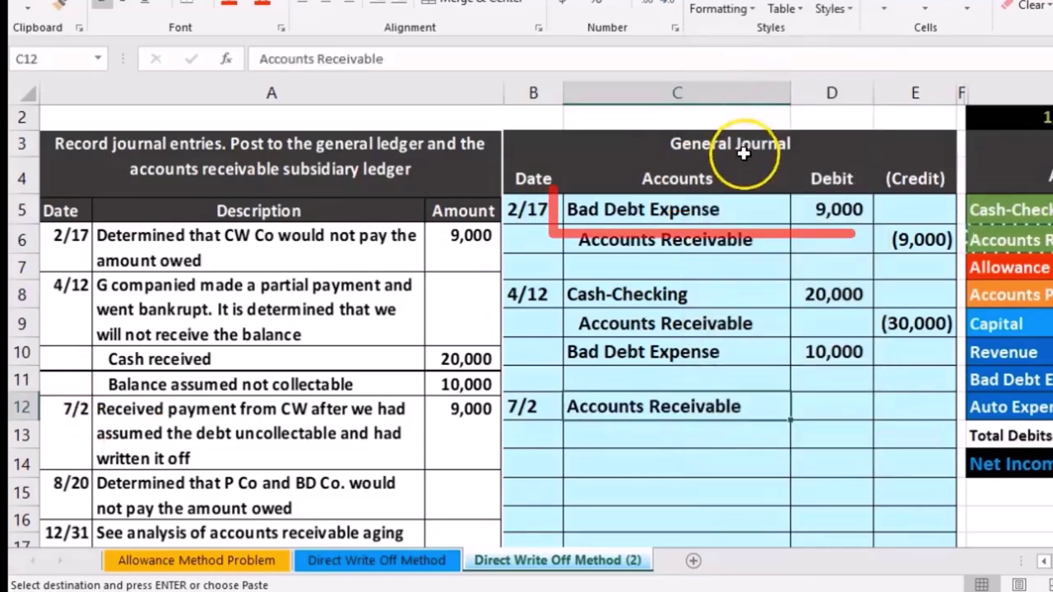
left_click(734, 205)
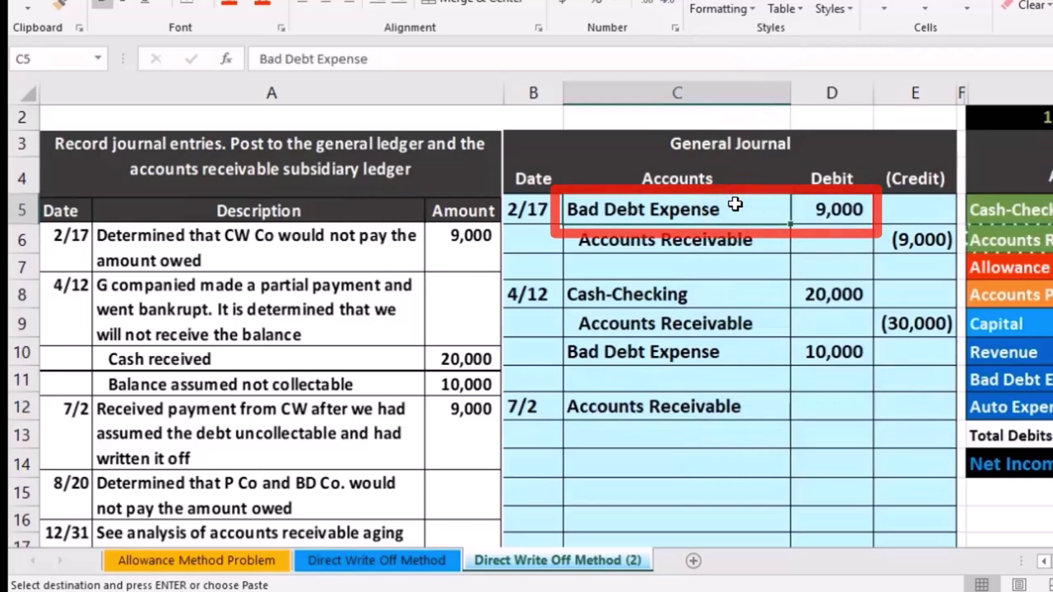
Copy Bad Debt Expense from the trial balance account list into C13 as values only and indent it as the credit account
left_click(943, 329)
left_click(1001, 379)
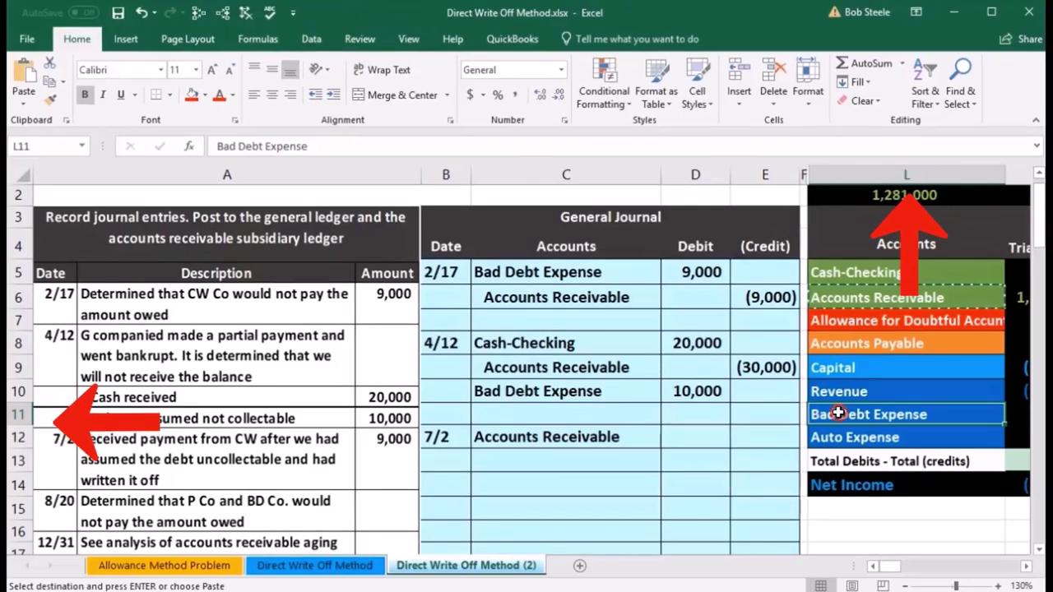
right_click(837, 413)
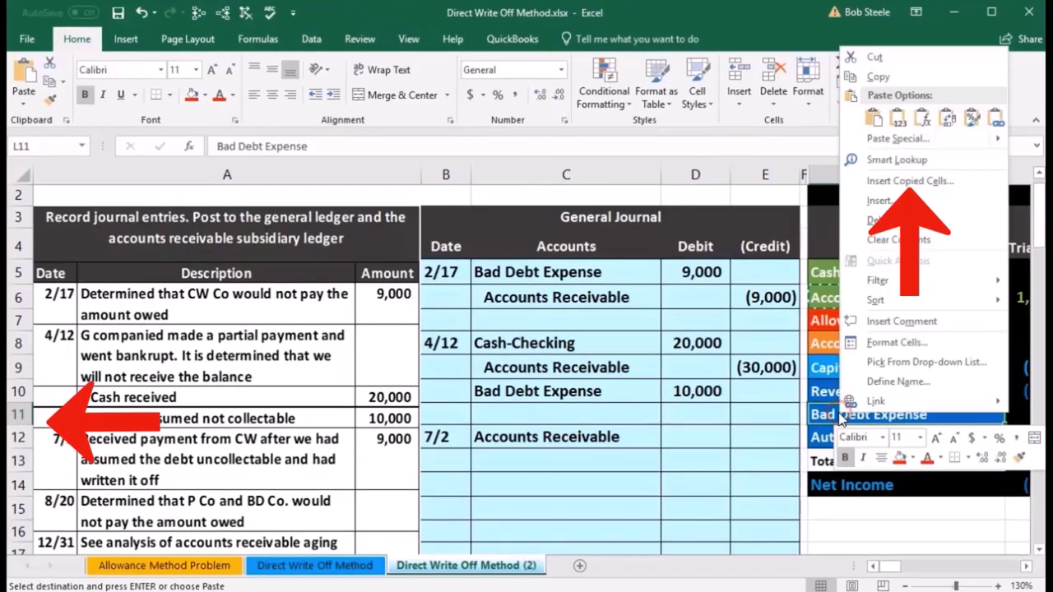
left_click(875, 79)
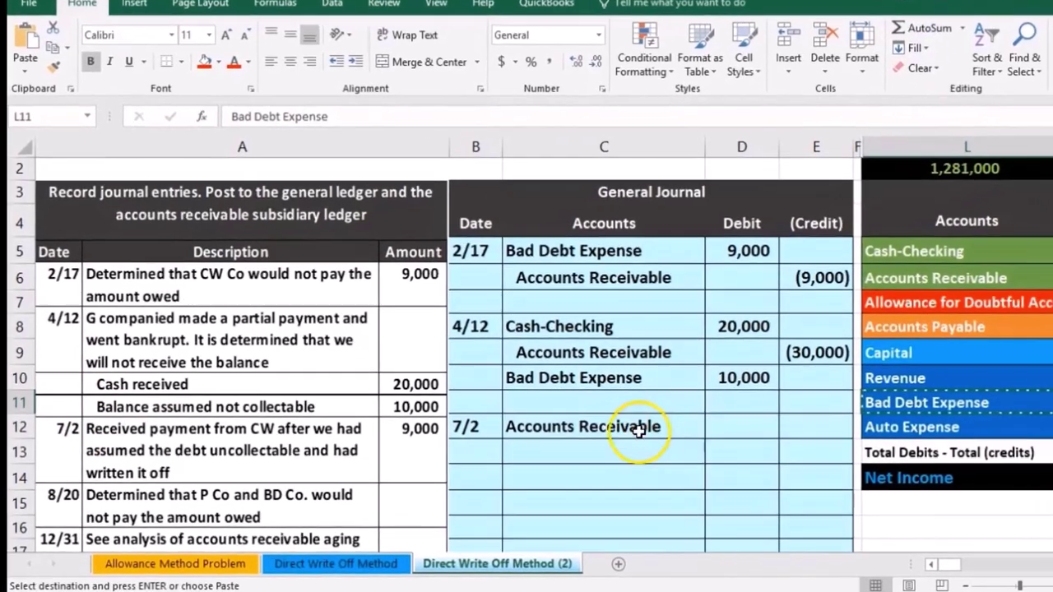
left_click(568, 459)
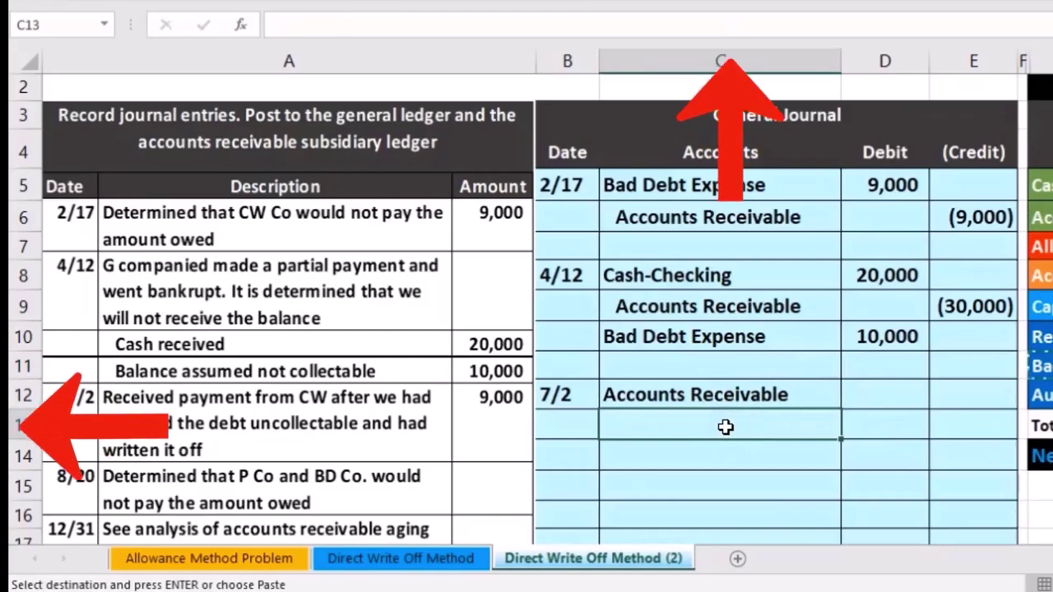
right_click(725, 426)
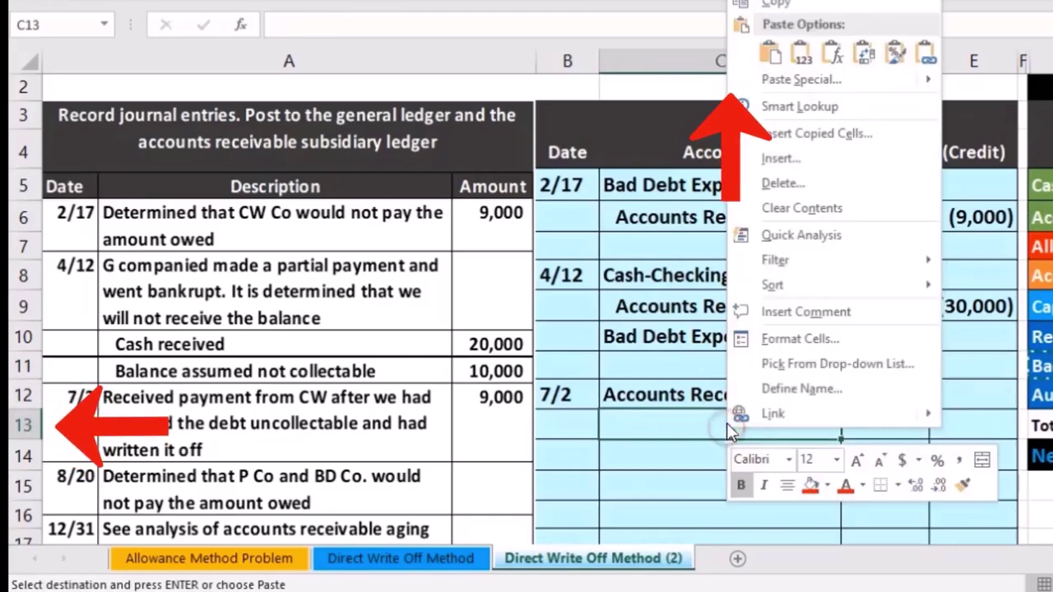
left_click(803, 57)
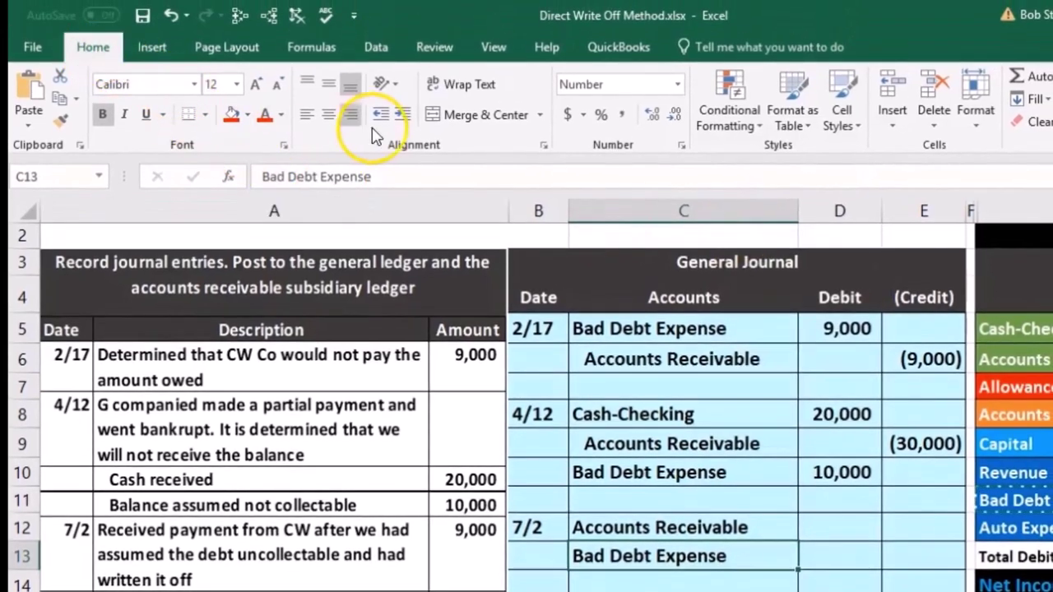
left_click(397, 116)
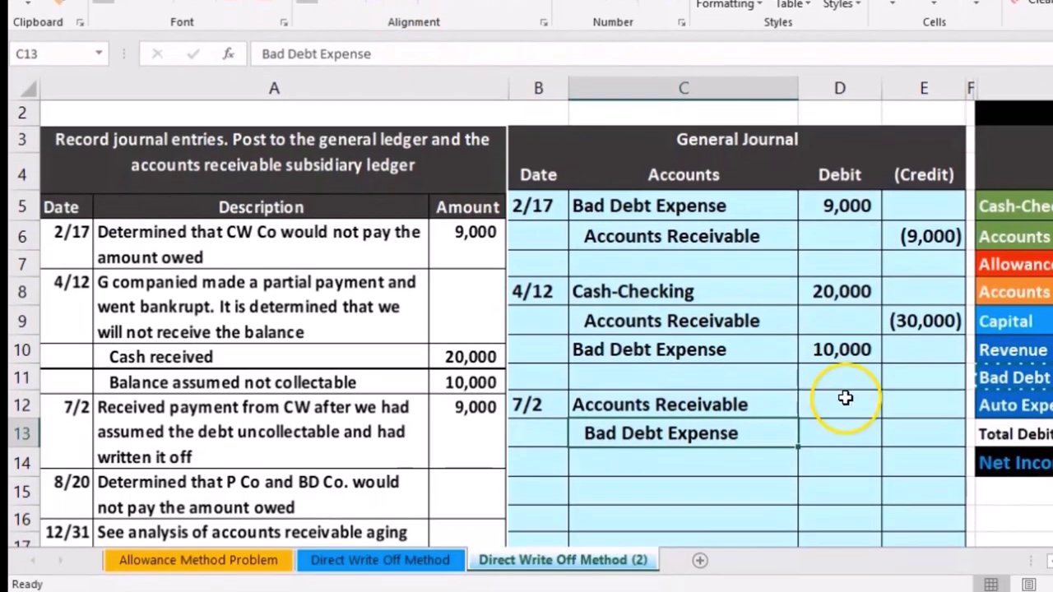
Enter a 9000 debit for Accounts Receivable in D12 and credit Bad Debt Expense in E13 with the formula -D12
left_click(846, 399)
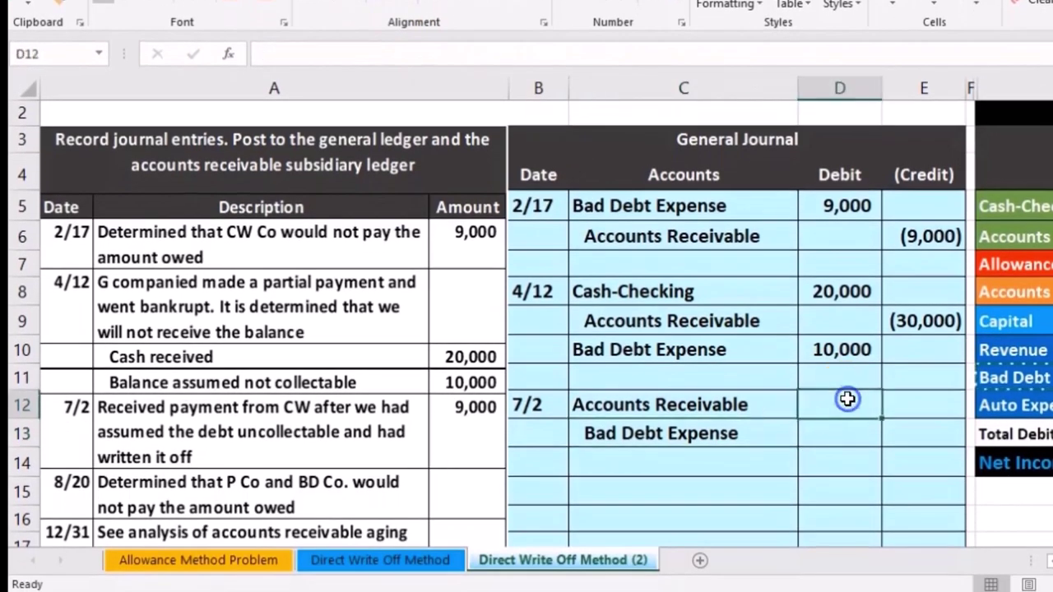
type("9,00")
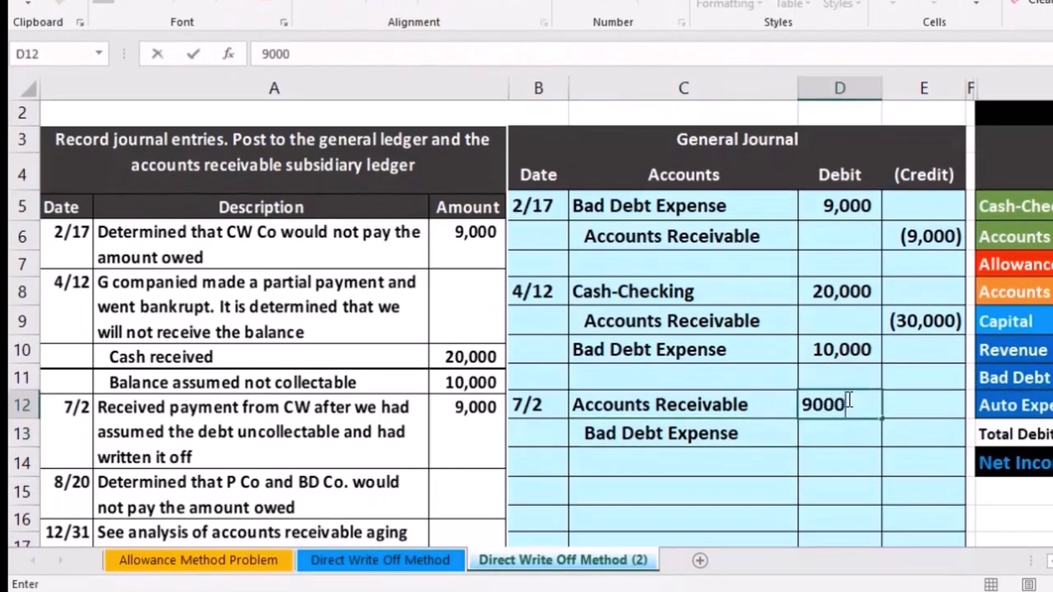
type("0")
key("Return")
key("Right")
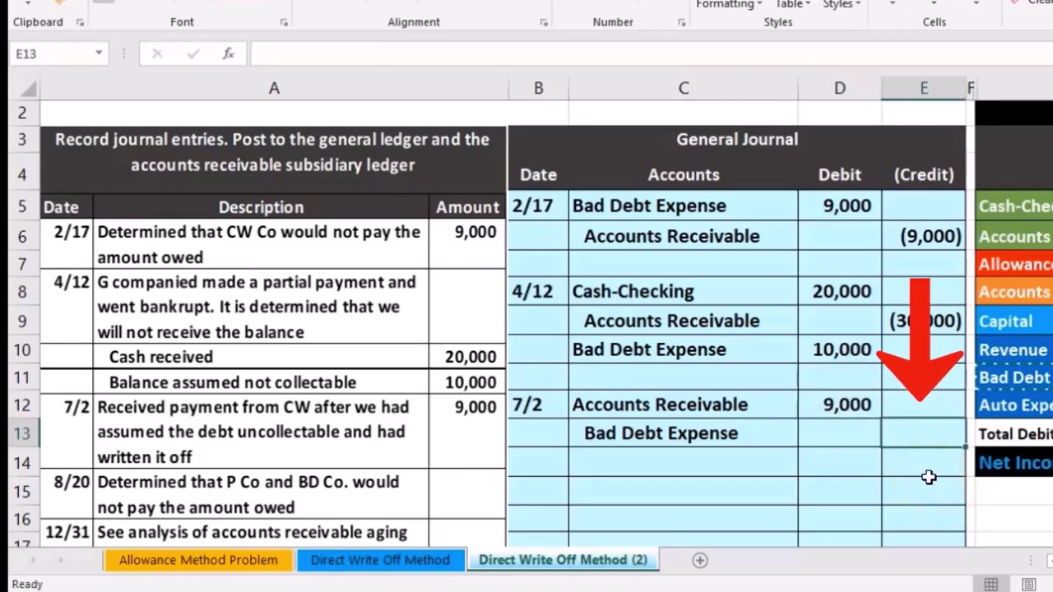
type("-")
left_click(839, 403)
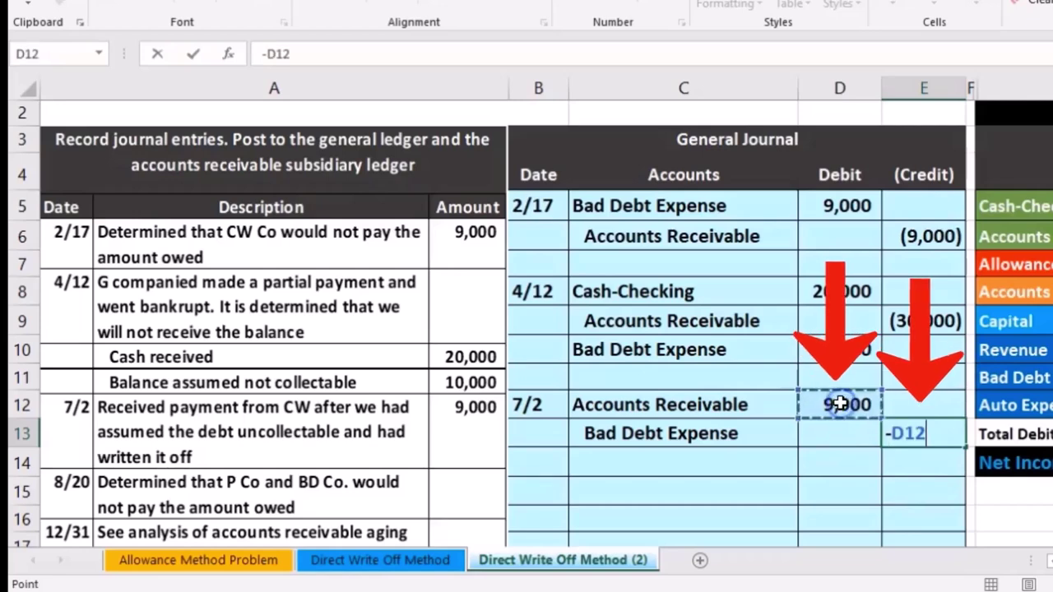
key("Return")
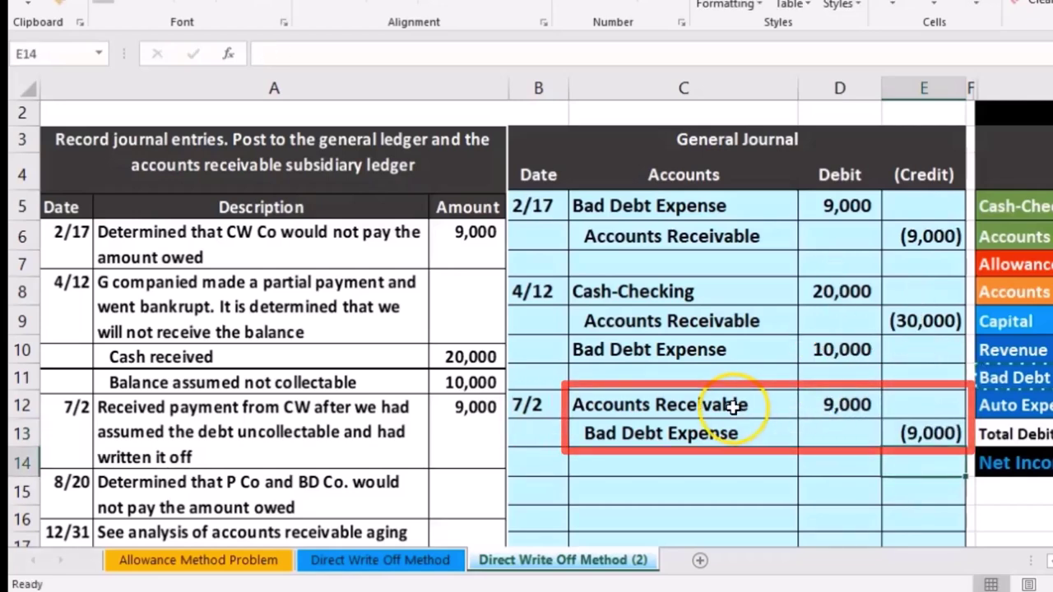
Copy Cash-Checking from the trial balance account list into C15 as values only
left_click_drag(695, 212, 898, 236)
left_click(665, 497)
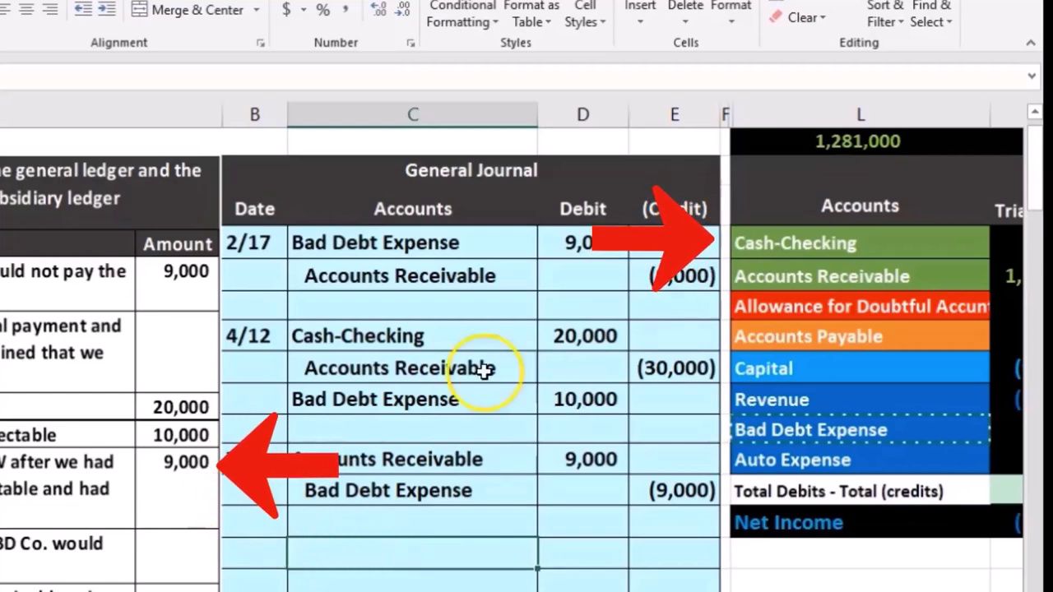
left_click(782, 243)
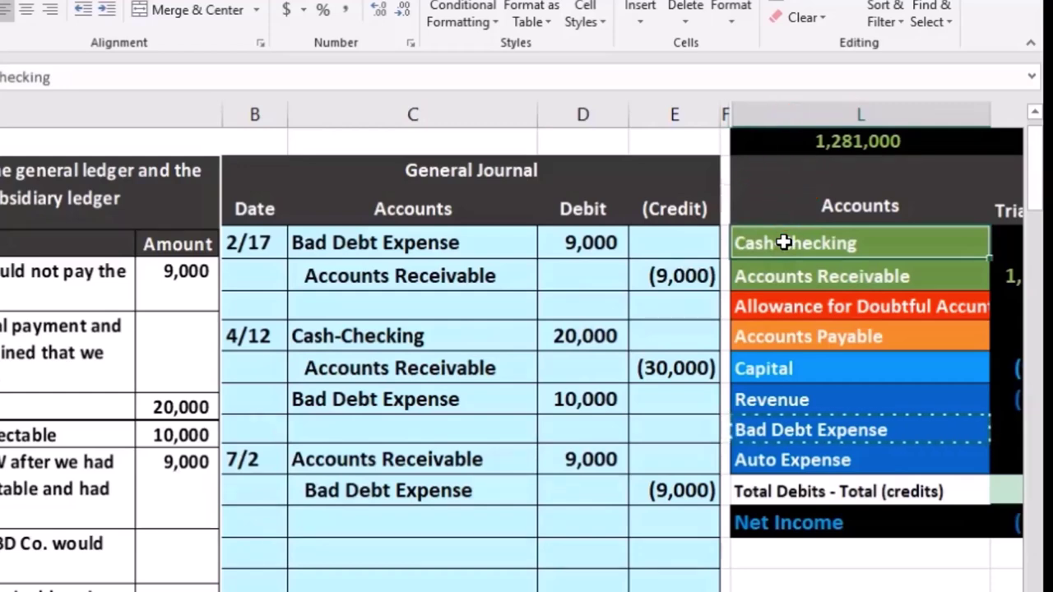
right_click(784, 242)
left_click(802, 280)
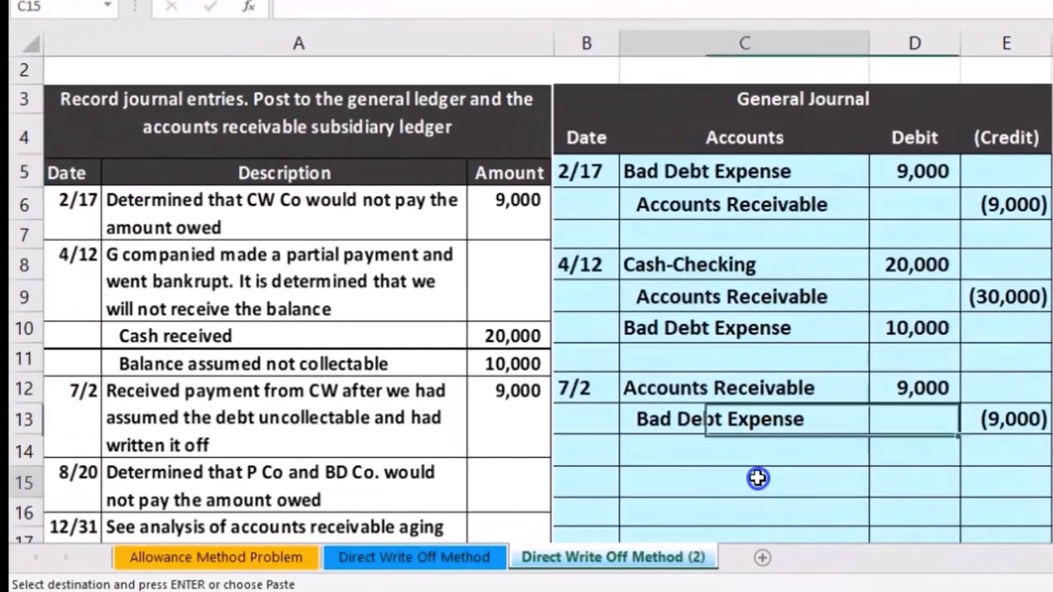
left_click(631, 506)
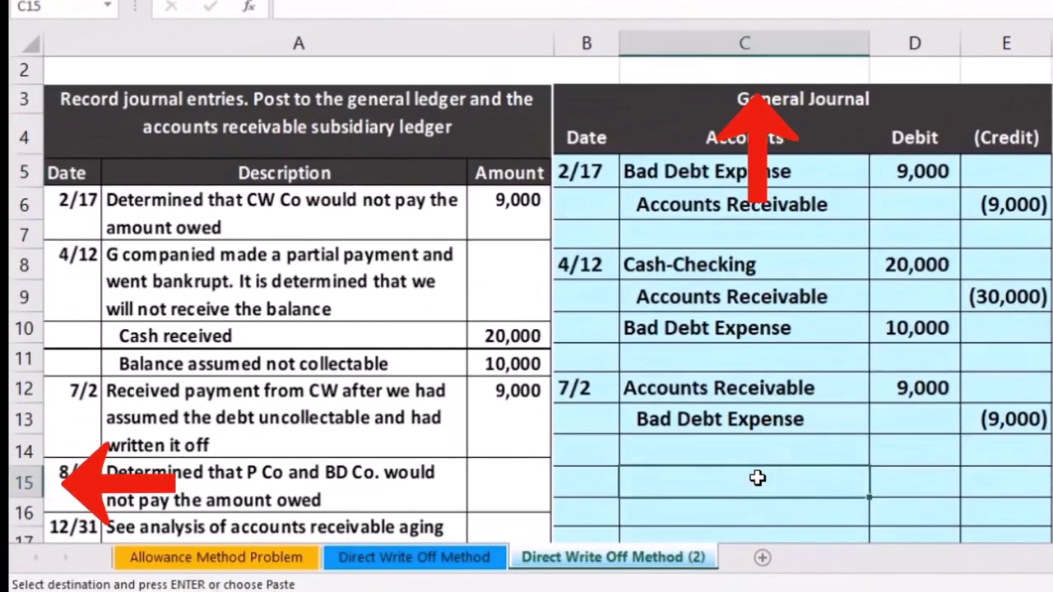
right_click(757, 478)
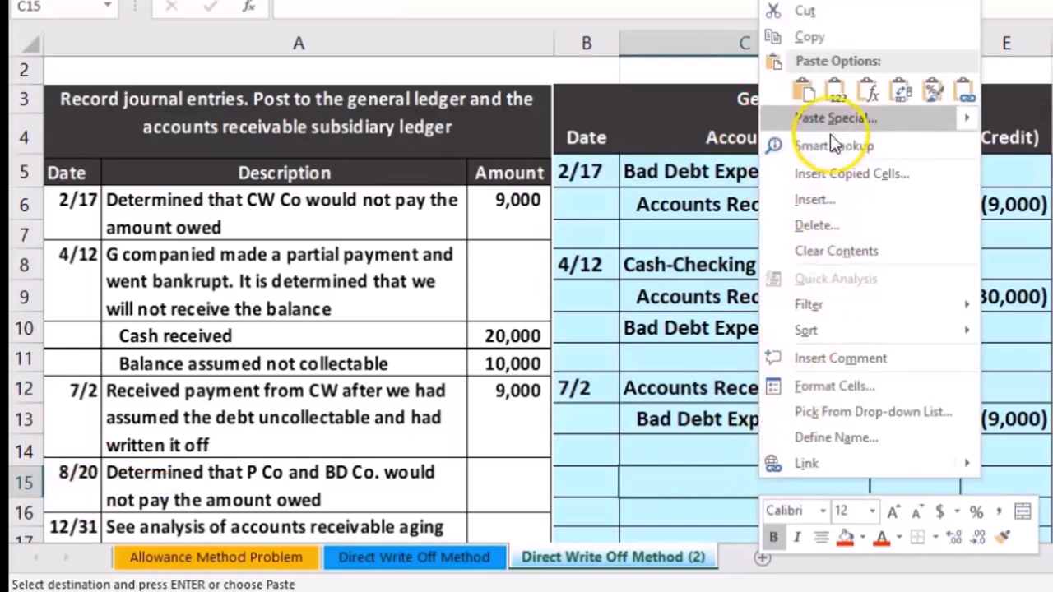
left_click(836, 98)
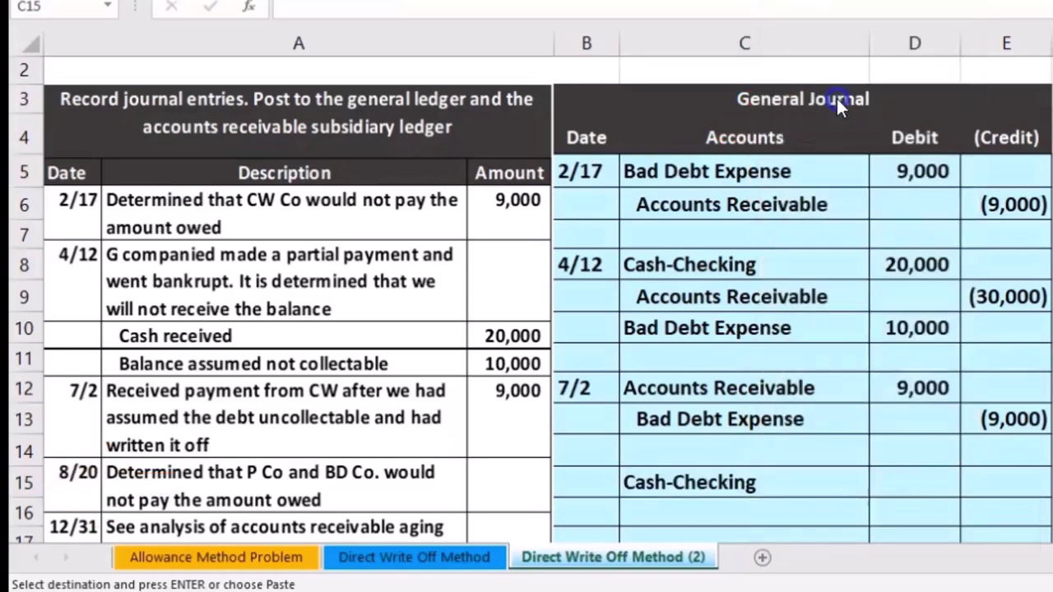
Enter a 9000 debit for Cash-Checking in D15 and the matching credit in E16 with the formula -D15
left_click(914, 474)
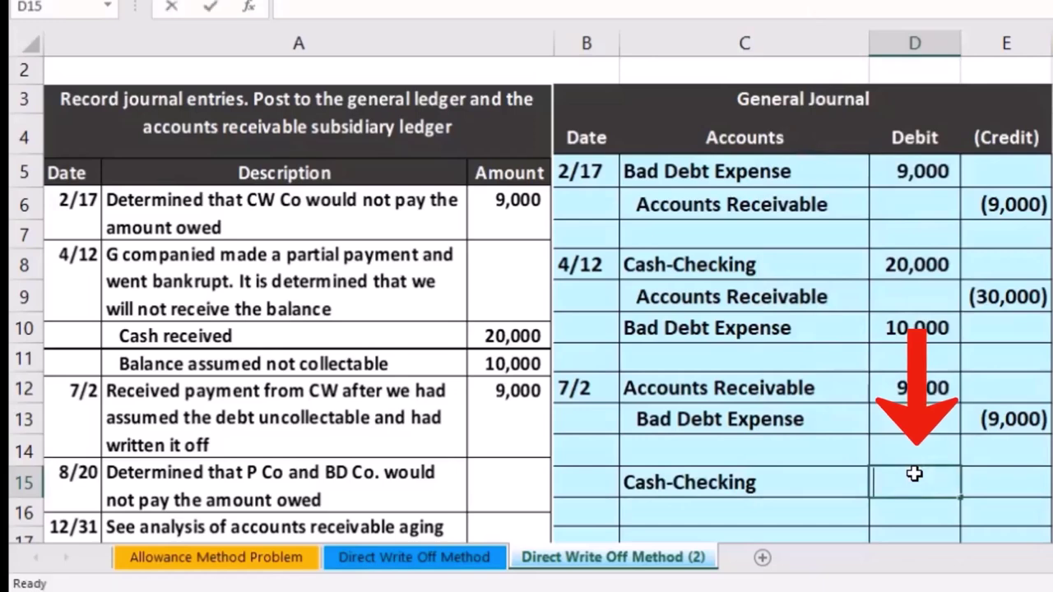
type("9000")
key("Return")
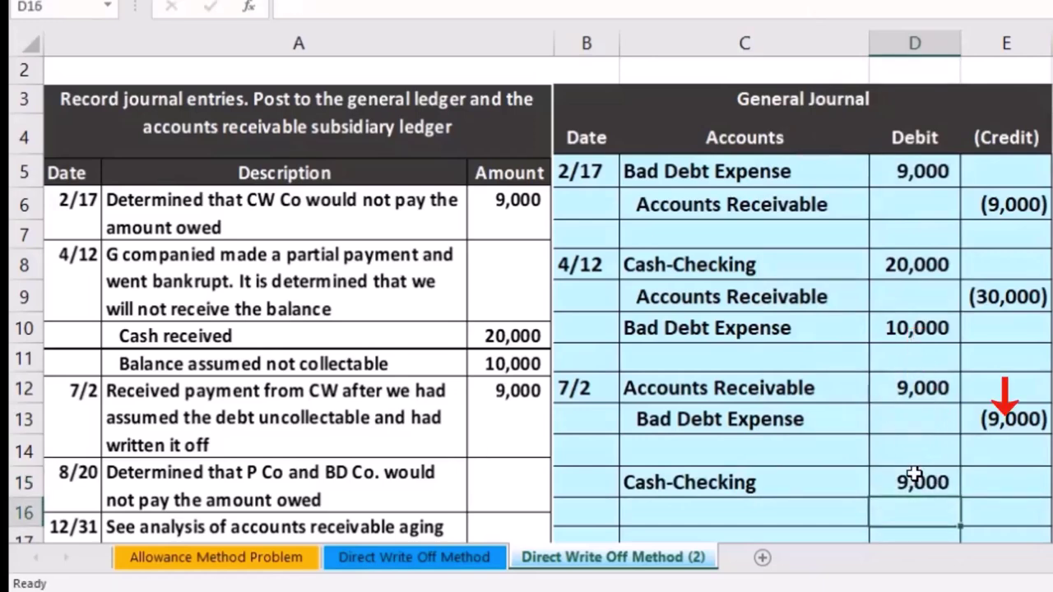
key("Right")
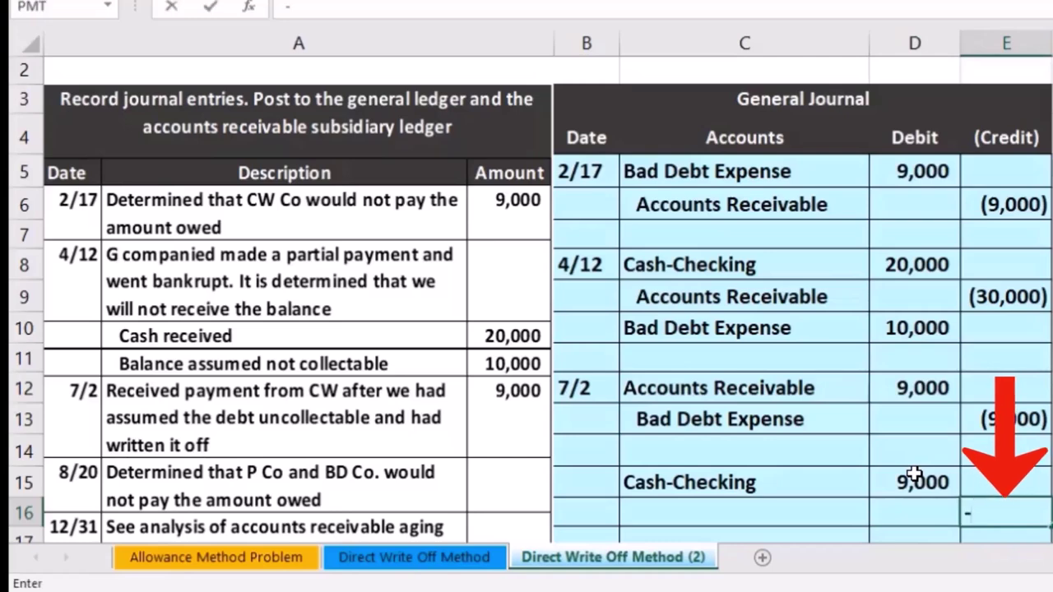
type("-")
left_click(915, 475)
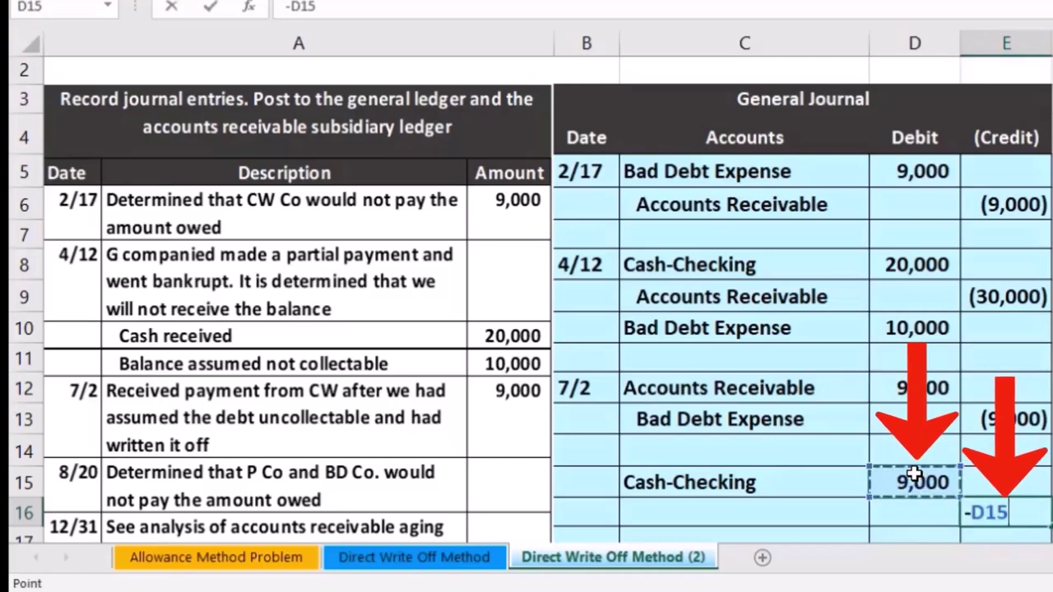
key("Return")
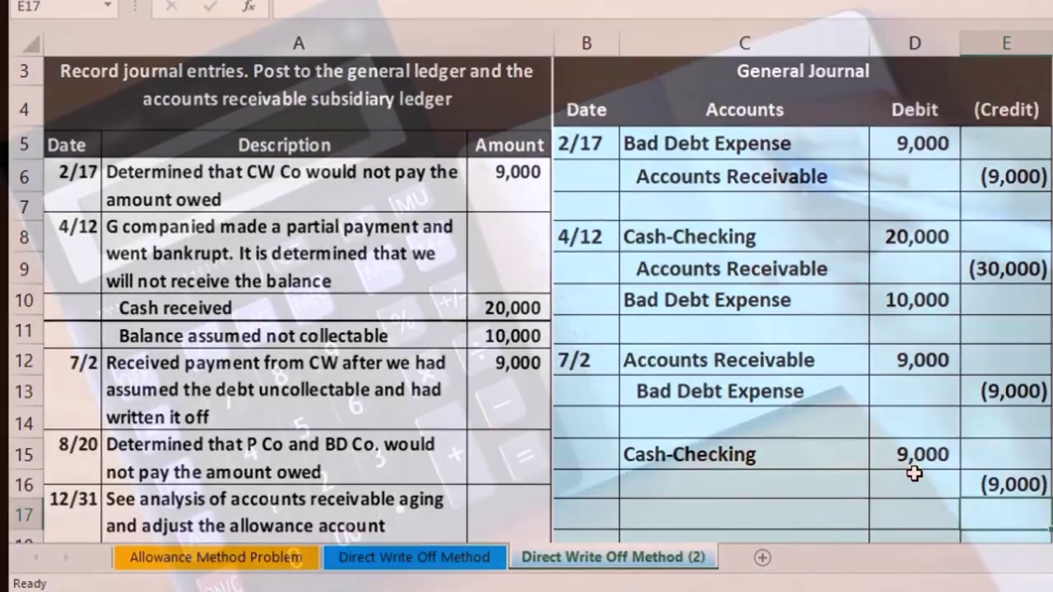
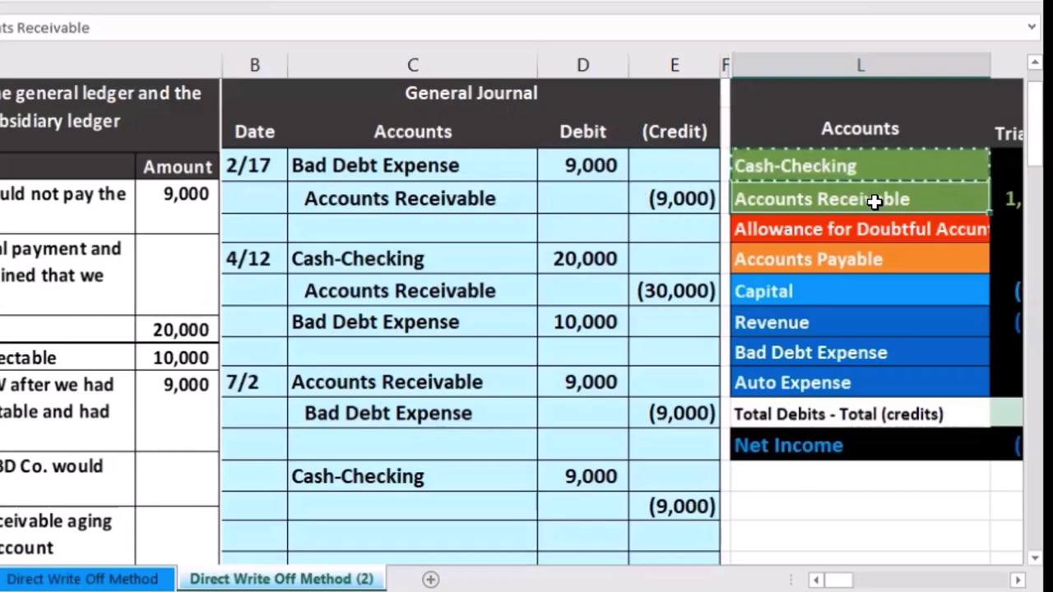
Copy Accounts Receivable from the trial balance account list into C16 as values only and indent it as the credit account
right_click(874, 203)
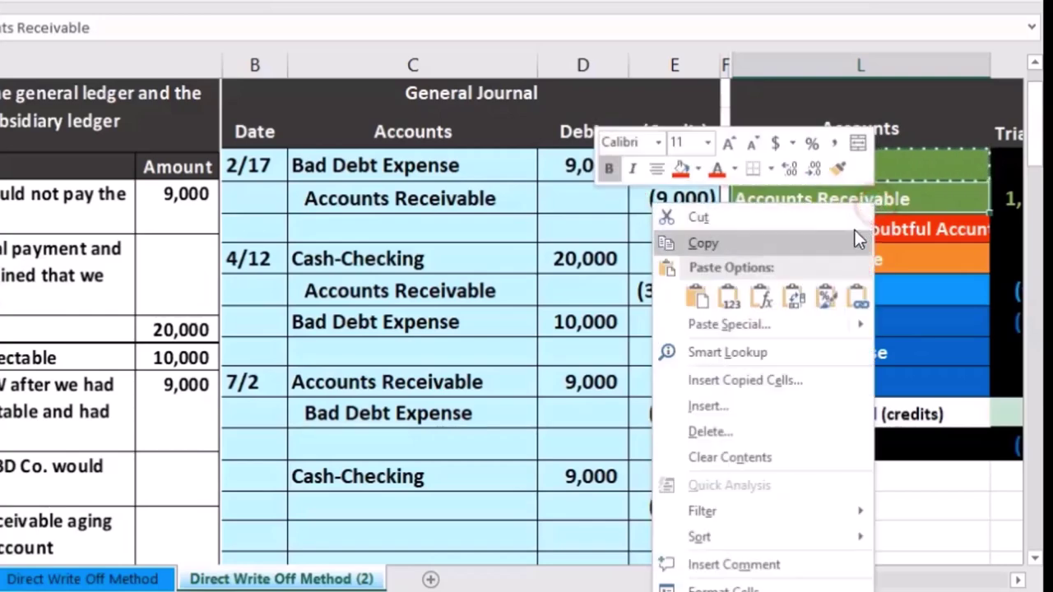
left_click(800, 250)
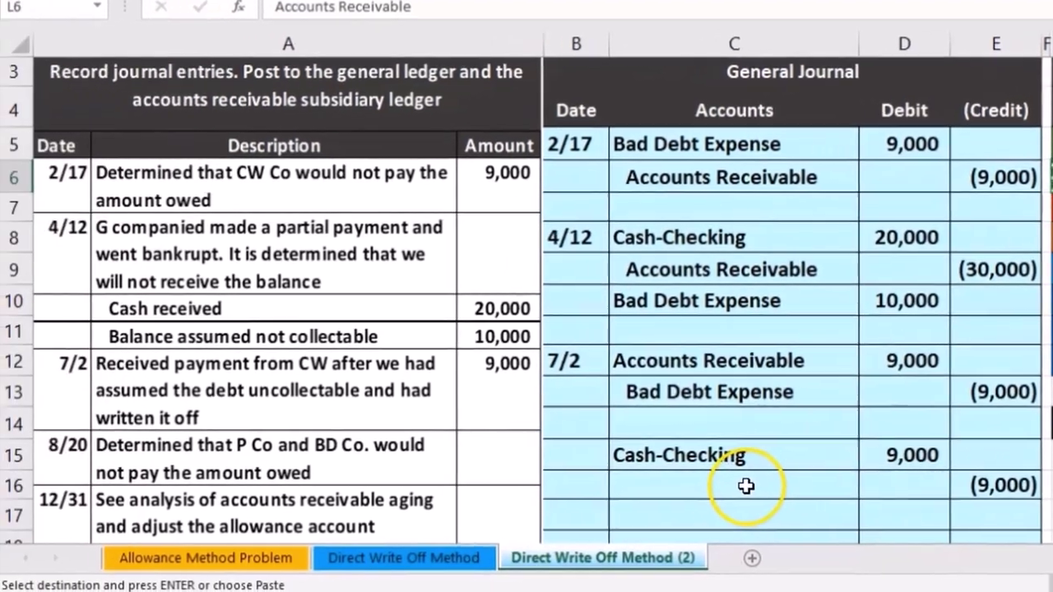
left_click(432, 504)
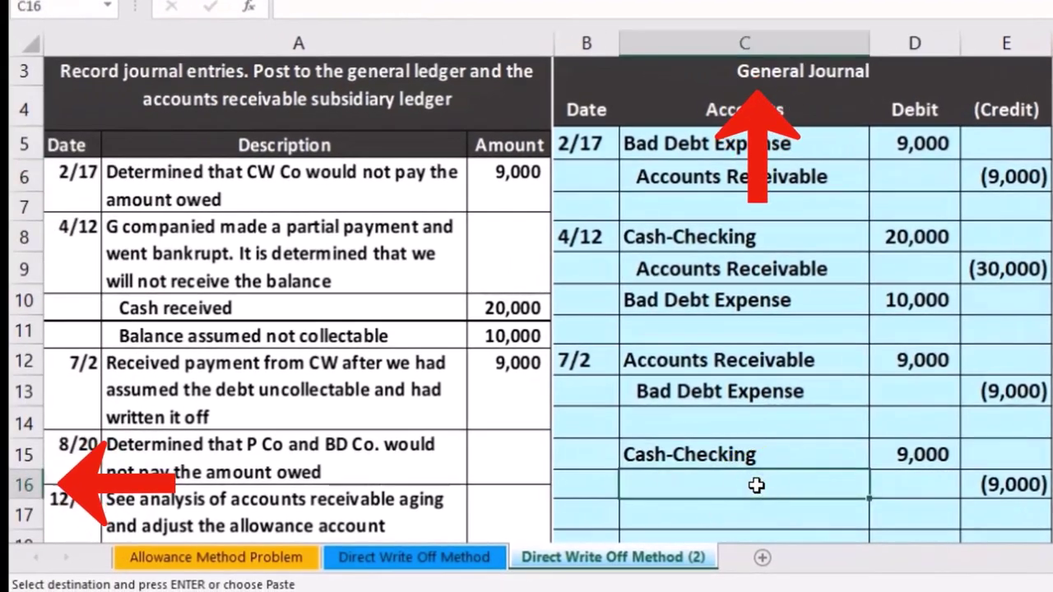
right_click(757, 486)
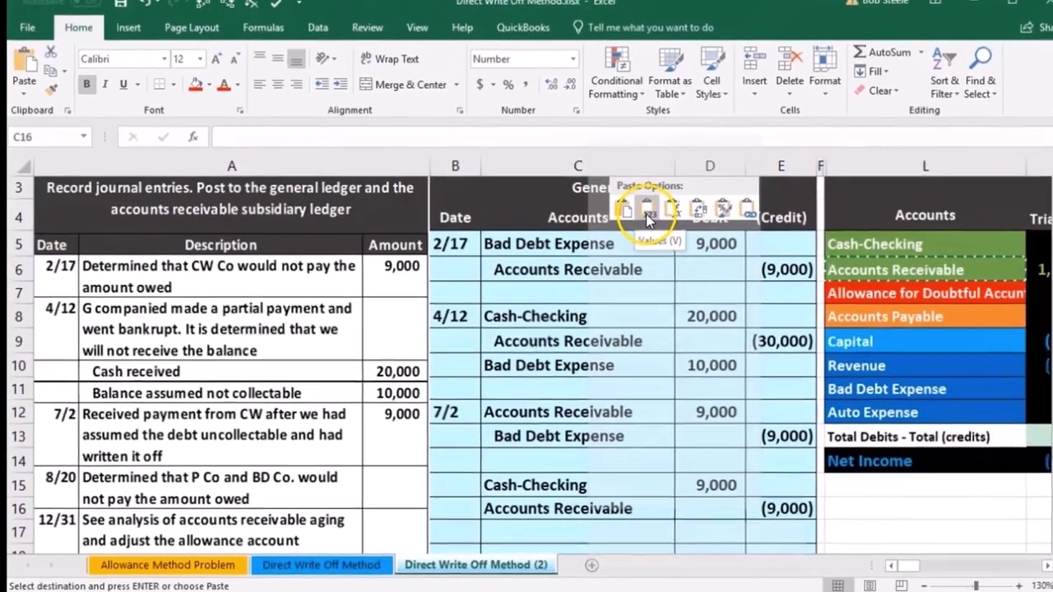
left_click(829, 102)
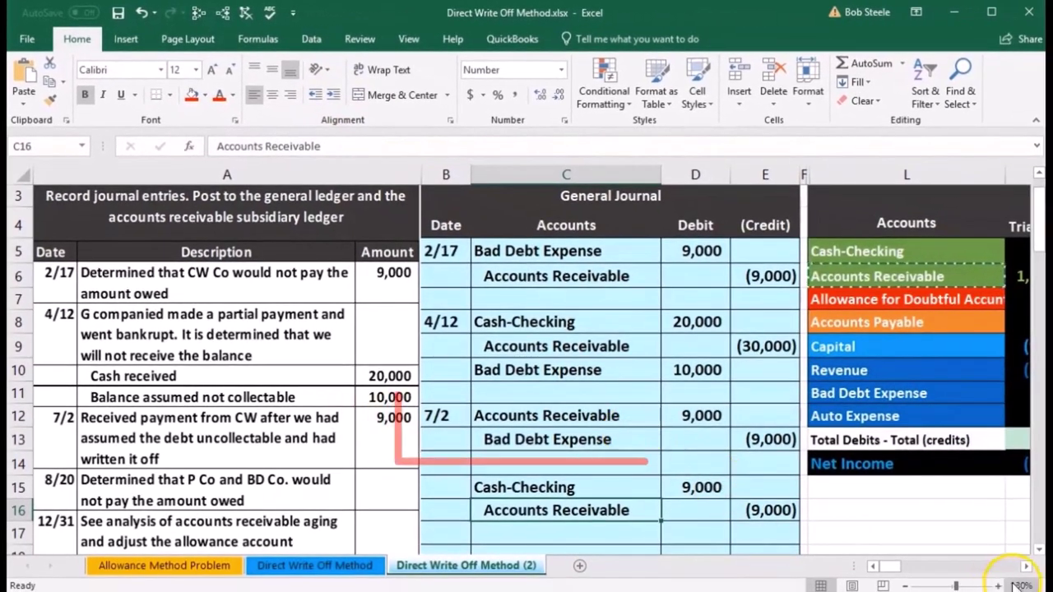
Post the 7/2 Accounts Receivable debit to its general ledger account in O18 with the formula =D12 and check the updated balance
left_click_drag(616, 435, 736, 436)
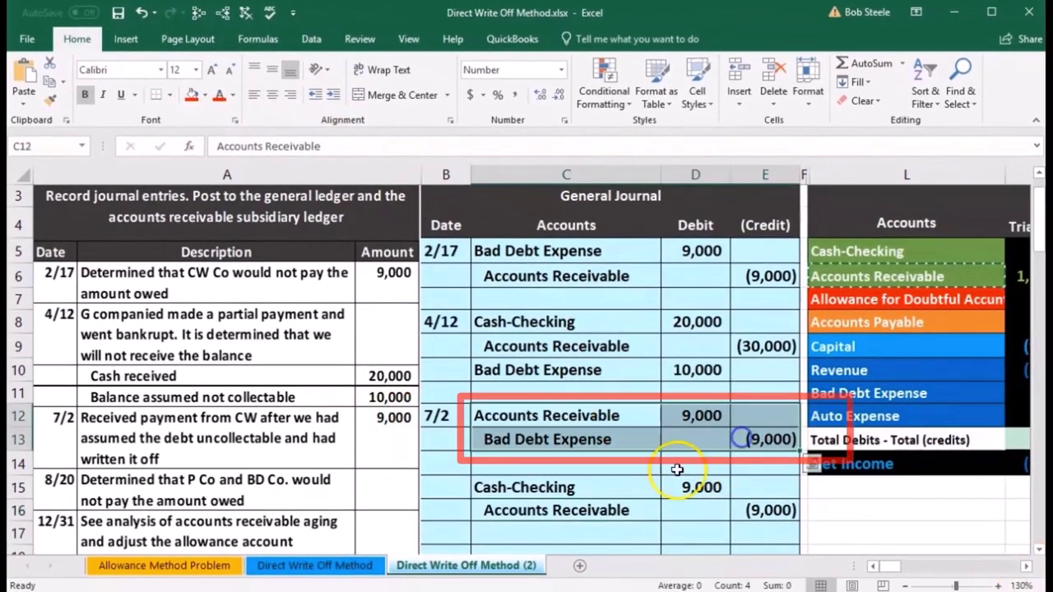
left_click(644, 489)
left_click_drag(644, 489, 738, 503)
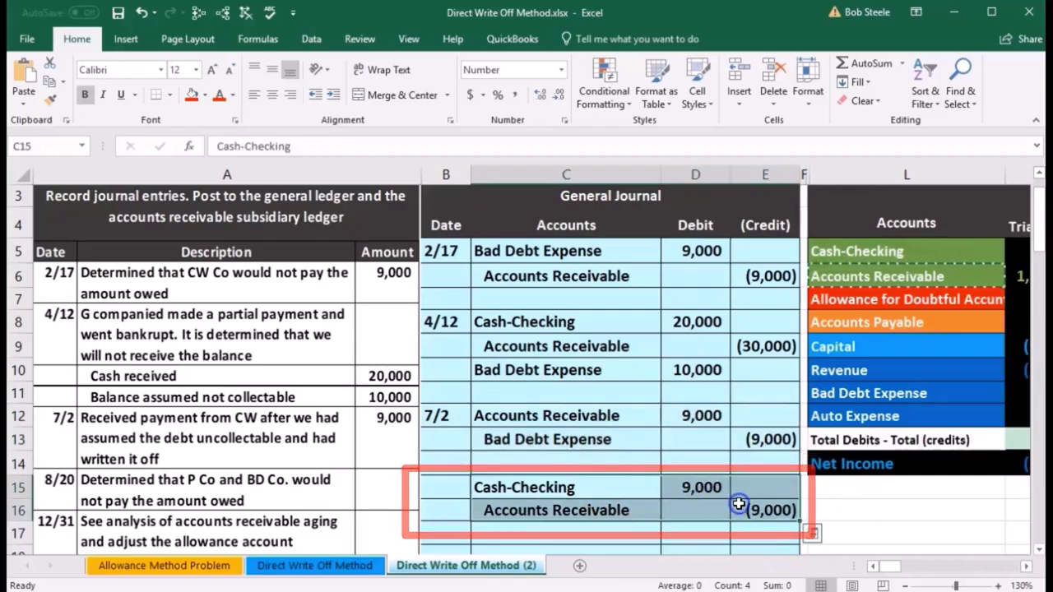
left_click(1024, 566)
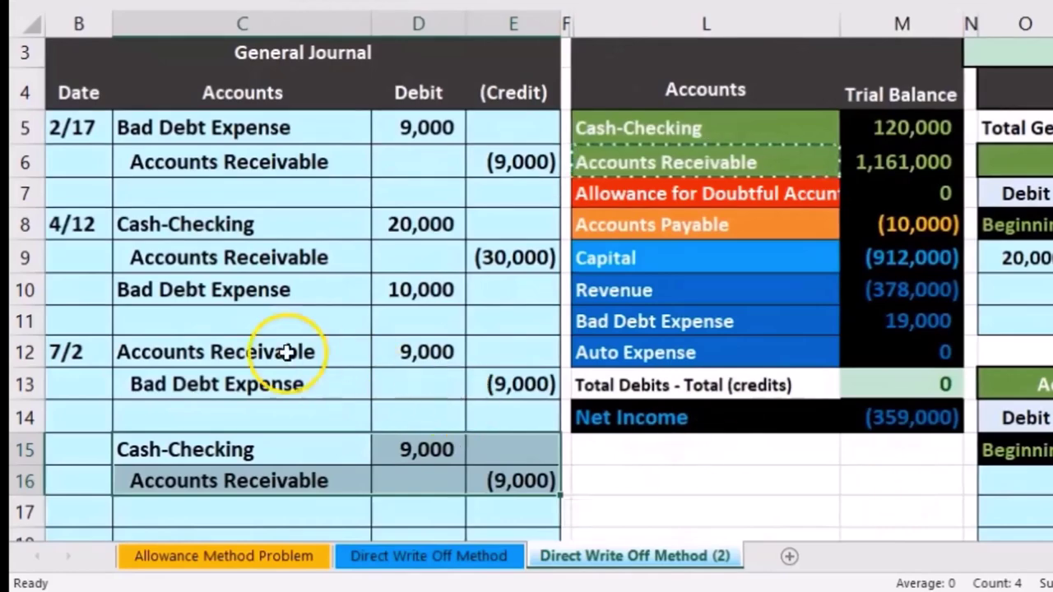
left_click_drag(272, 358, 376, 364)
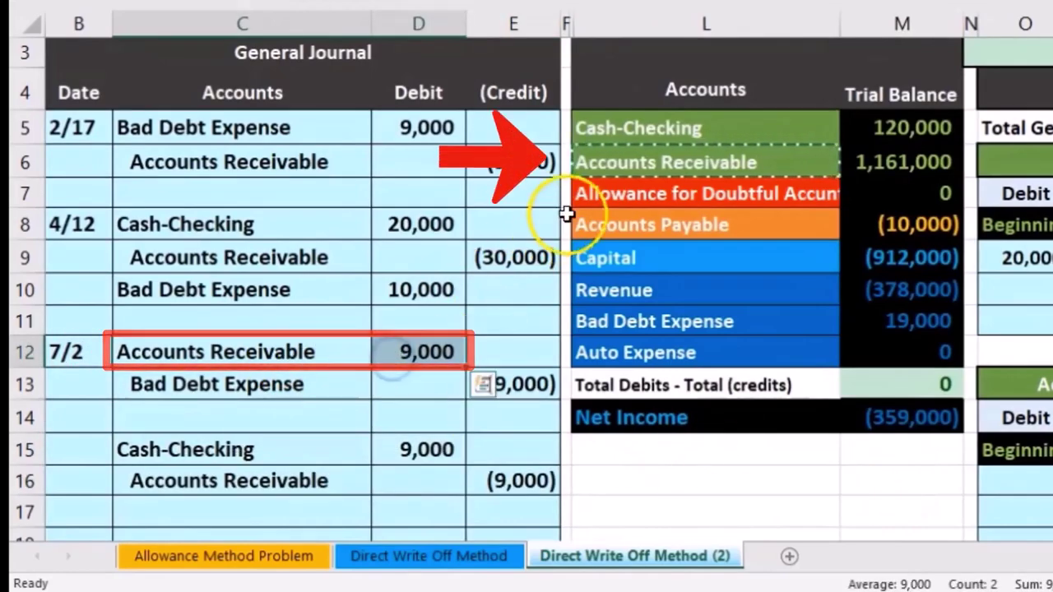
mouse_move(658, 160)
left_mouse_down()
mouse_move(899, 184)
mouse_move(902, 172)
left_mouse_up()
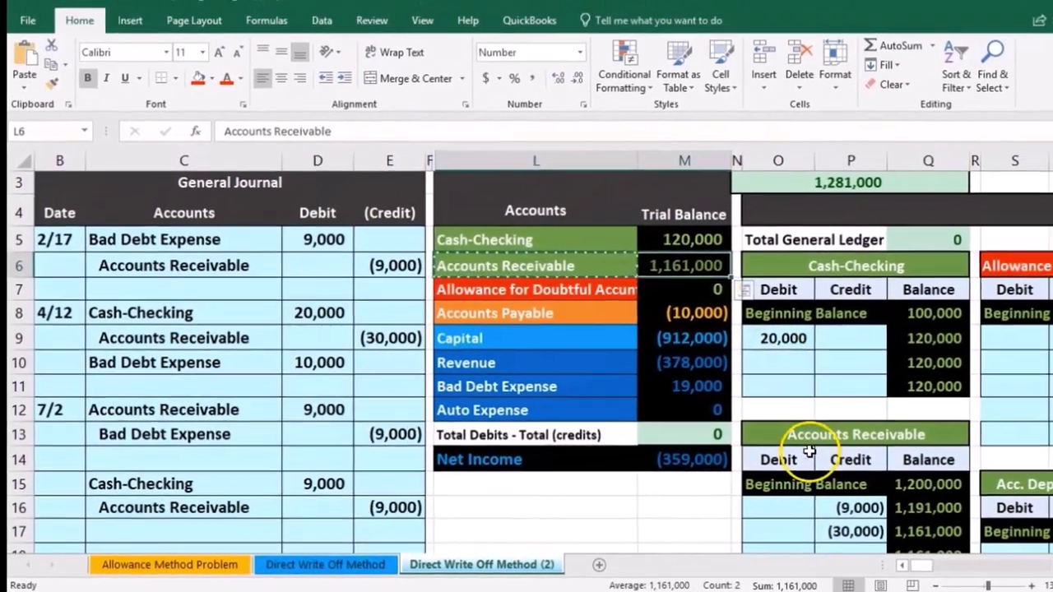
scroll(831, 477, "down", 1)
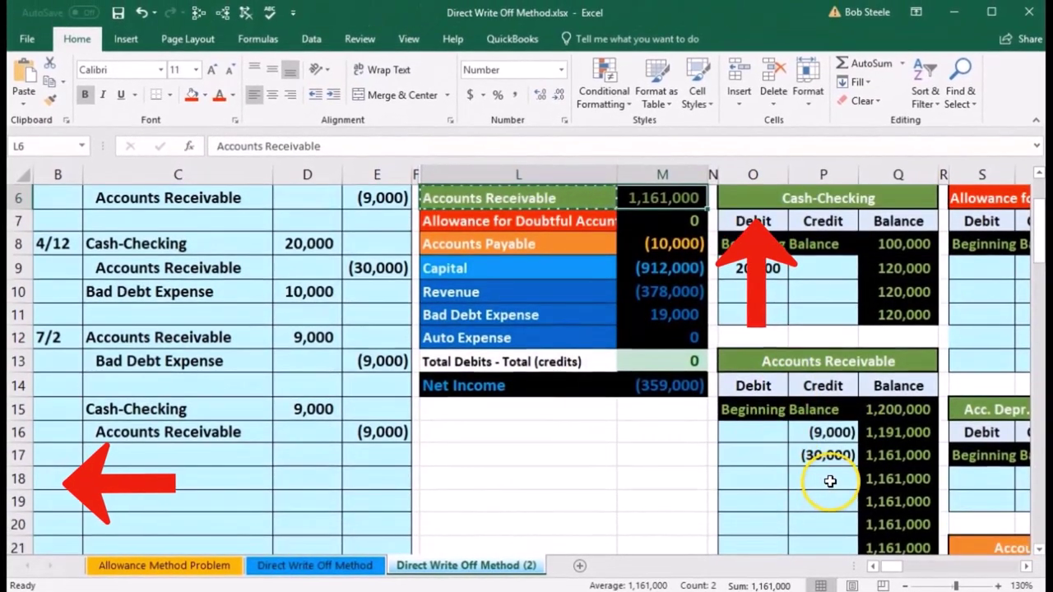
left_click(759, 487)
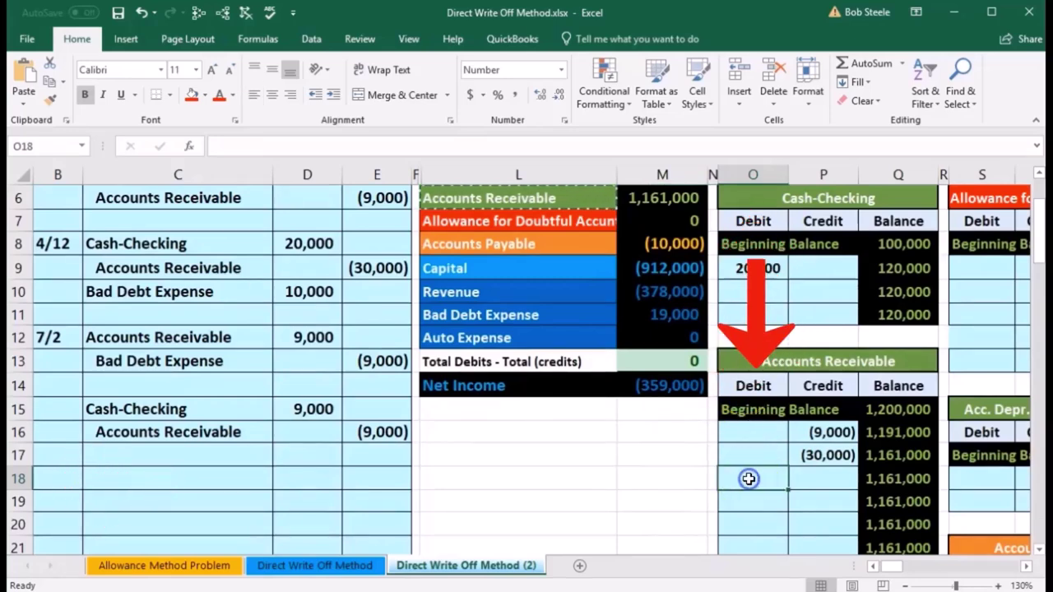
type("=")
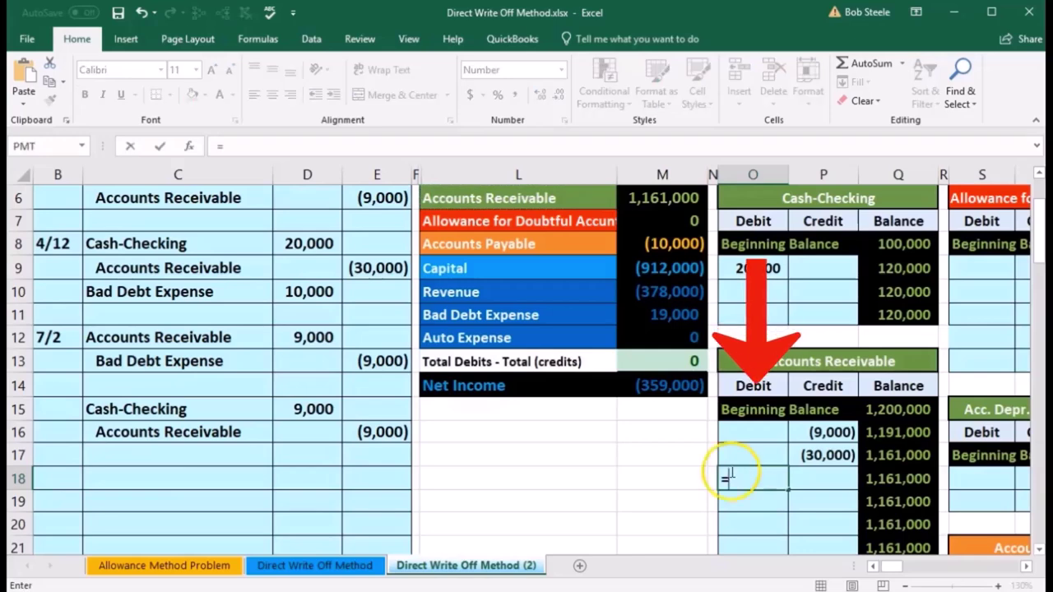
left_click(304, 337)
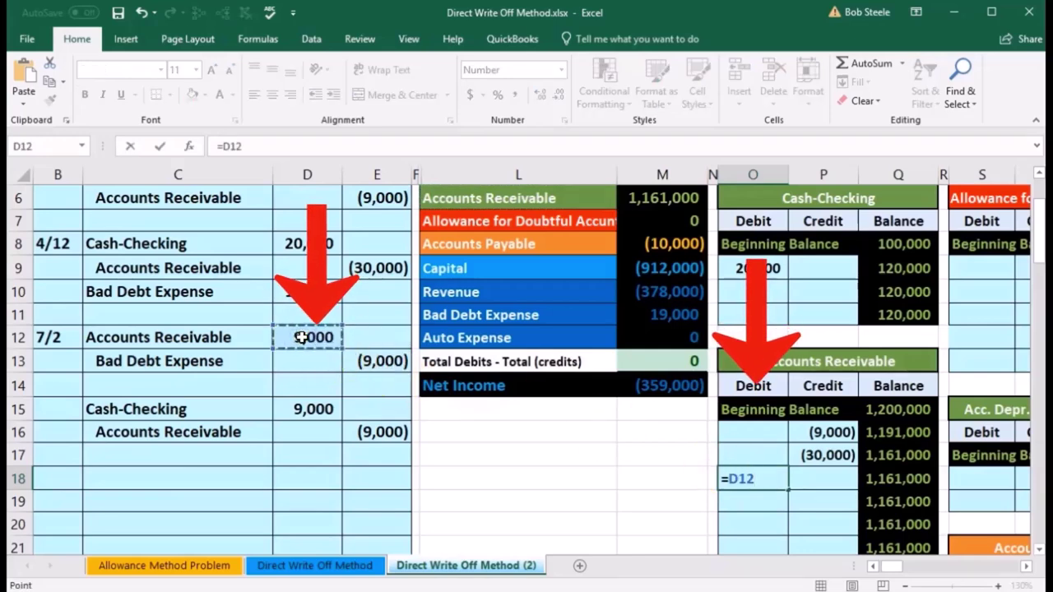
key("Return")
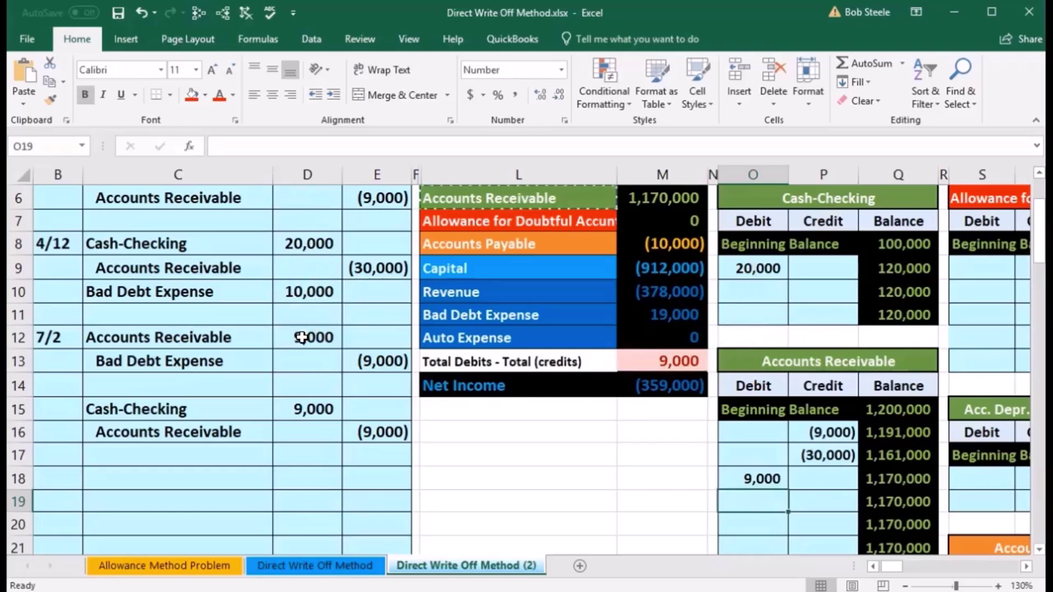
left_click(861, 482)
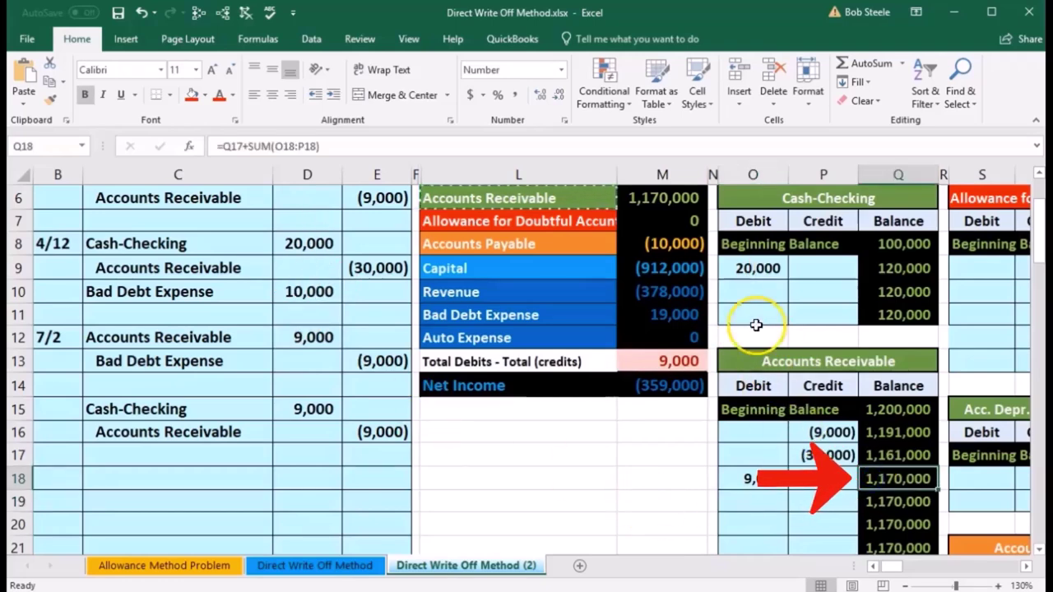
left_click(666, 201)
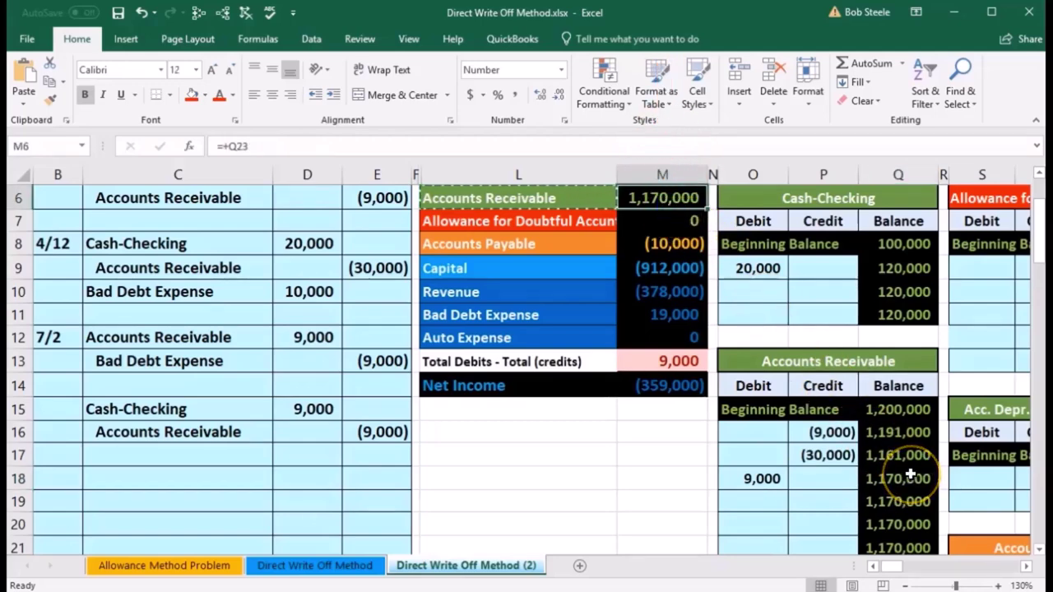
Post the receivable reinstatement to CW Co's subsidiary ledger by linking debit cell S32 to the Accounts Receivable debit in O18
scroll(910, 474, "down", 5)
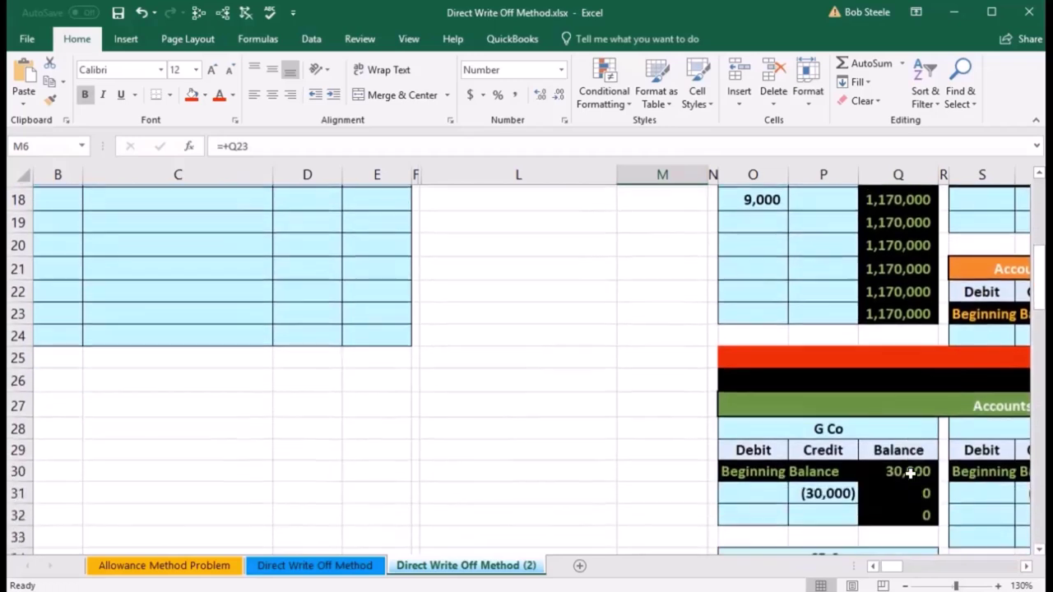
scroll(910, 474, "down", 2)
left_click(1023, 567)
left_click(1022, 567)
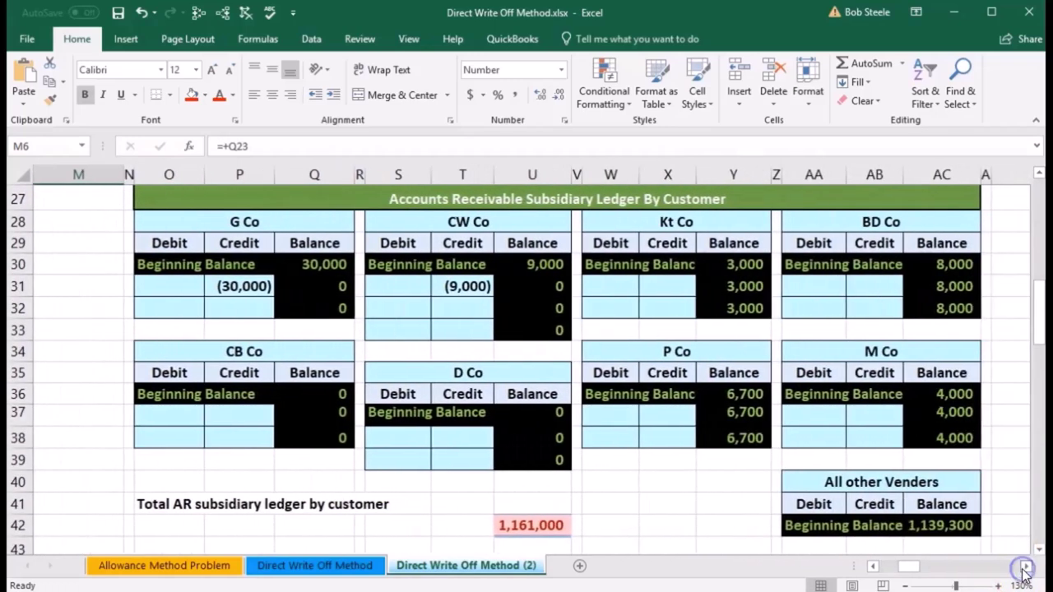
left_click(400, 310)
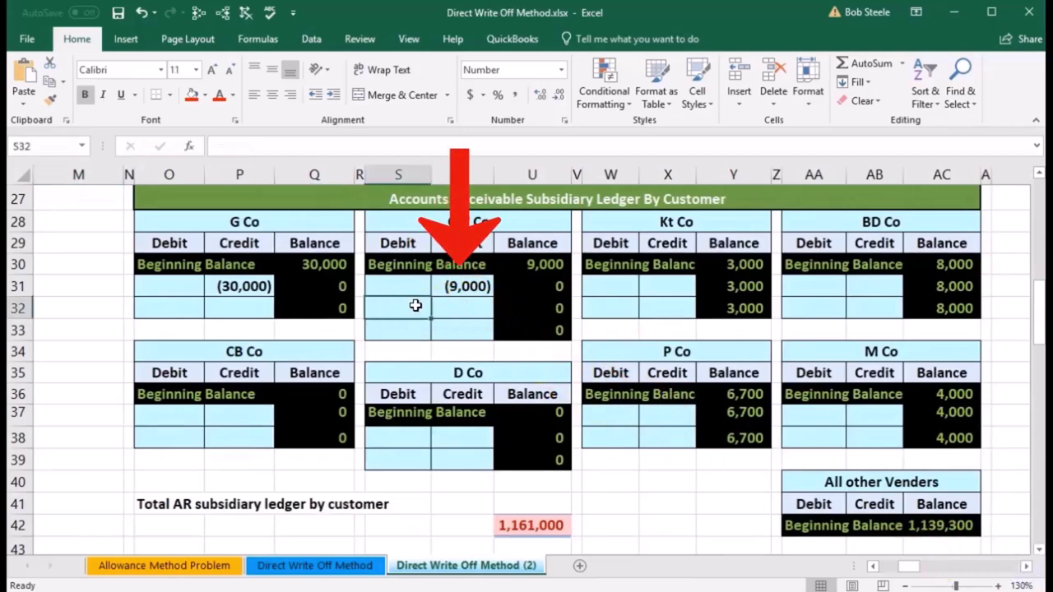
left_click(520, 263)
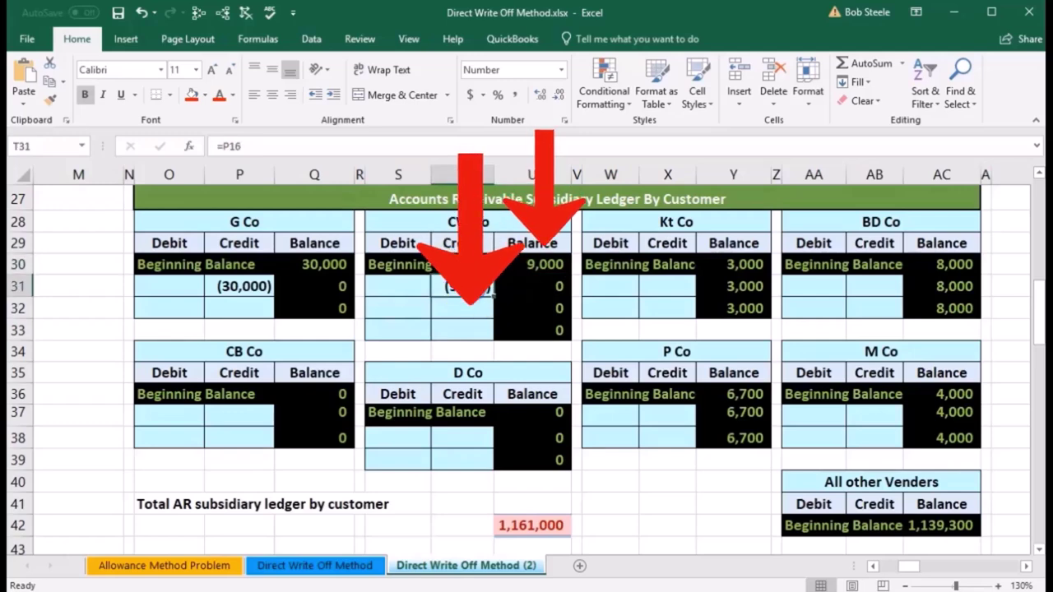
left_click(401, 313)
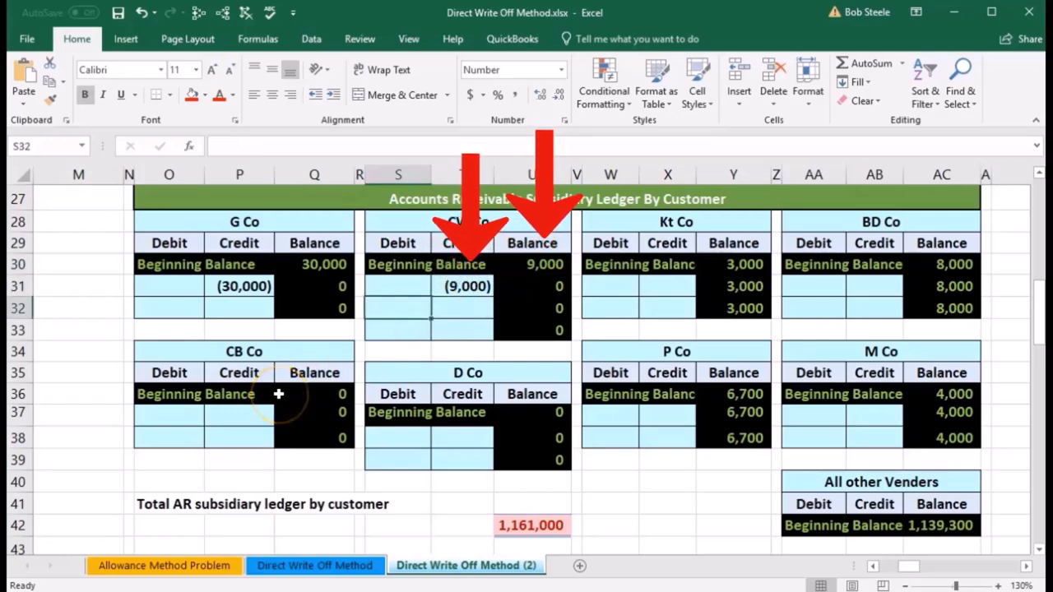
type("=")
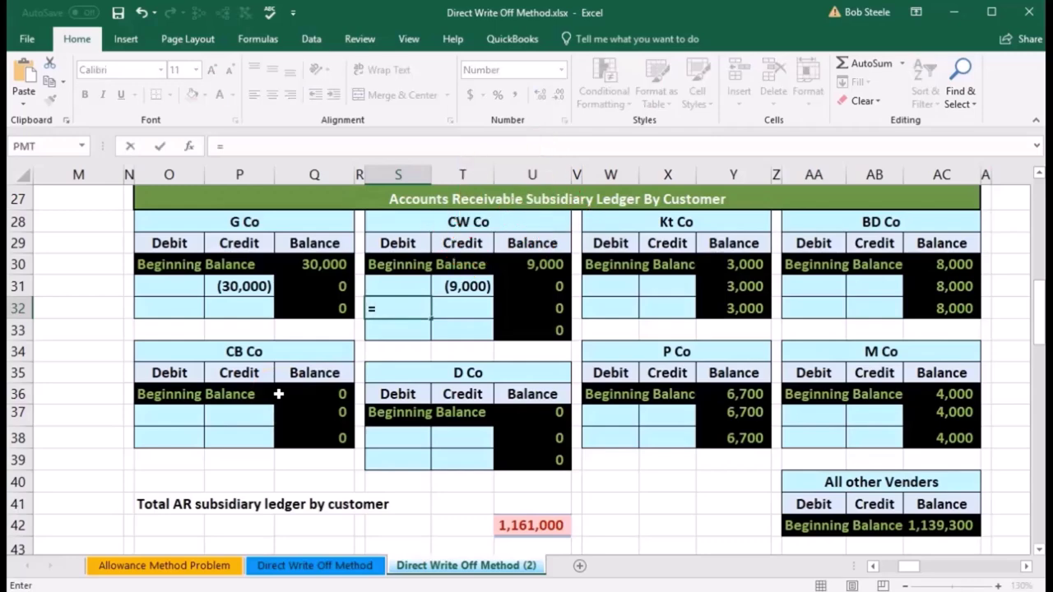
scroll(280, 394, "up", 5)
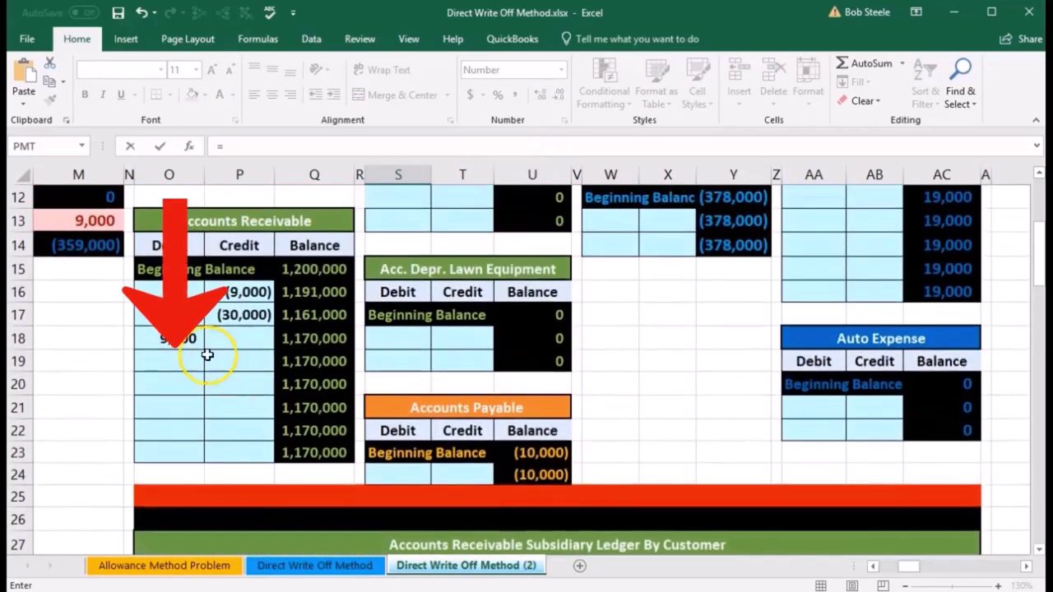
left_click(188, 337)
scroll(188, 336, "down", 3)
key("Return")
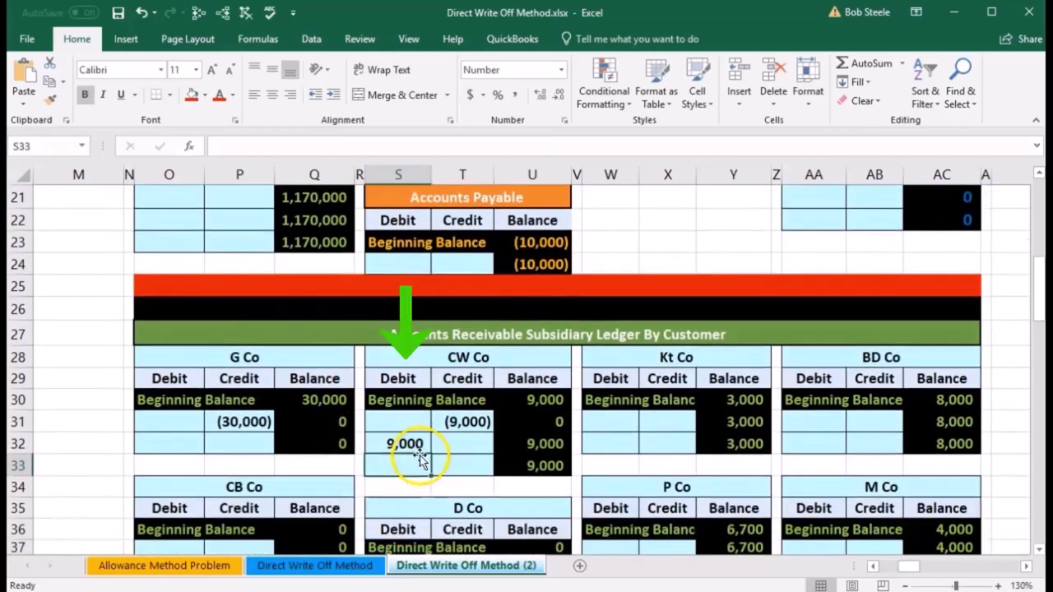
left_click(412, 444)
left_click(531, 399)
left_click(414, 444)
left_click(456, 421)
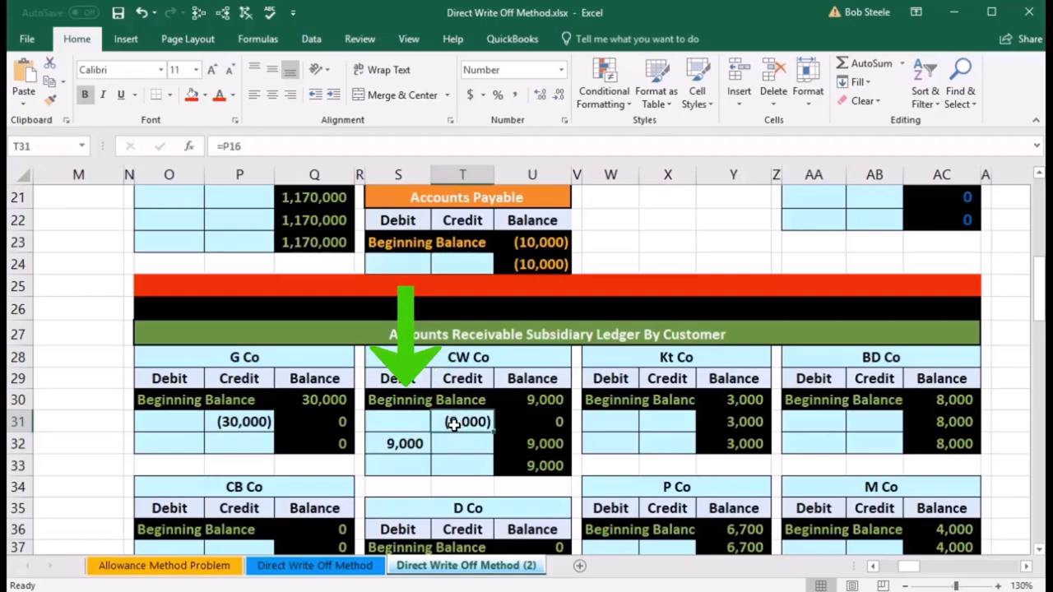
Examine the 7/2 Bad Debt Expense credit in the general journal and the matching Bad Debt Expense line on the trial balance
scroll(461, 415, "up", 3)
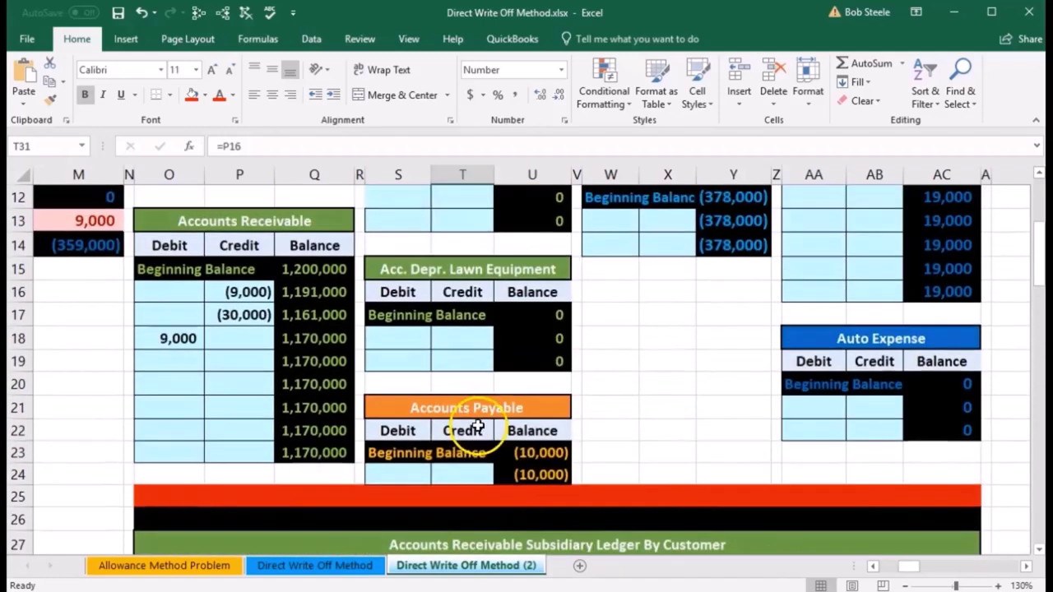
scroll(460, 293, "down", 2)
key("Left")
key("Left")
key("Left")
key("Left")
key("Left")
key("Left")
key("Left")
key("Left")
key("Left")
key("Left")
key("Left")
key("Left")
key("Left")
key("Left")
key("Left")
key("Left")
key("Left")
key("Left")
key("Left")
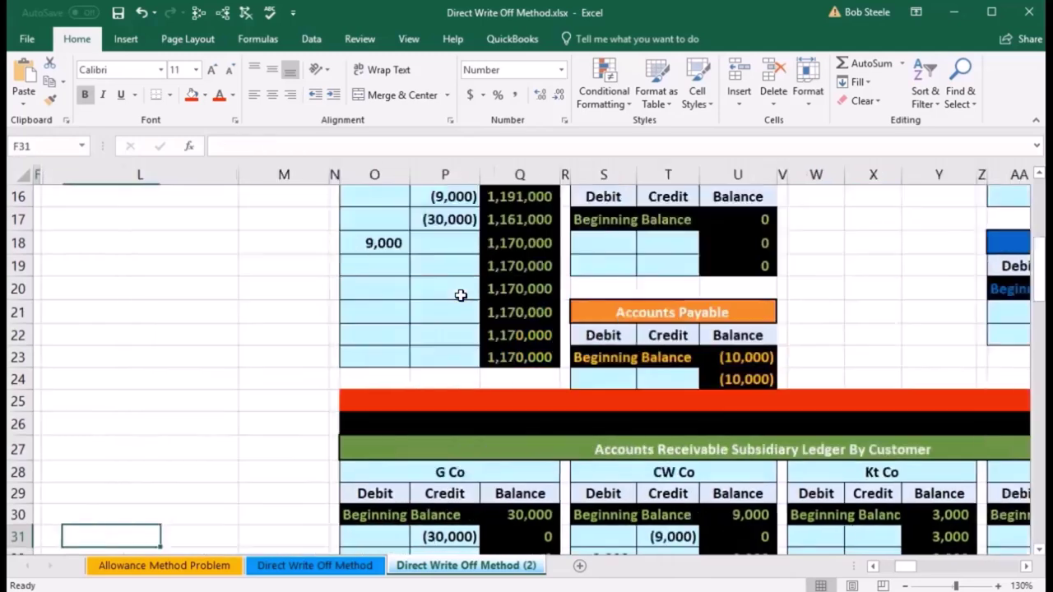
scroll(493, 329, "up", 3)
left_click_drag(592, 336, 749, 335)
left_click(882, 296)
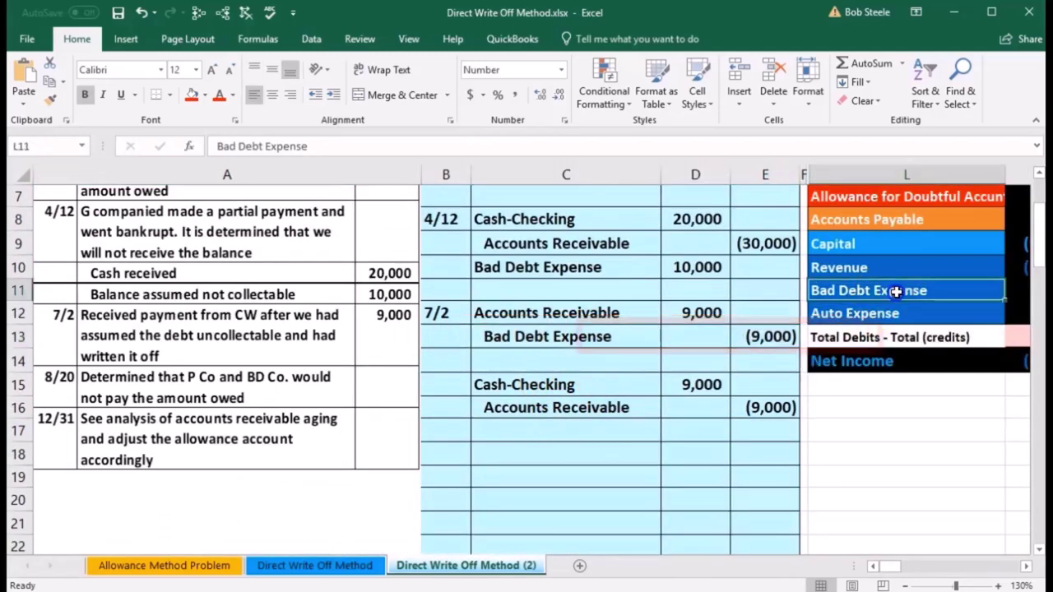
key("Right")
key("Left")
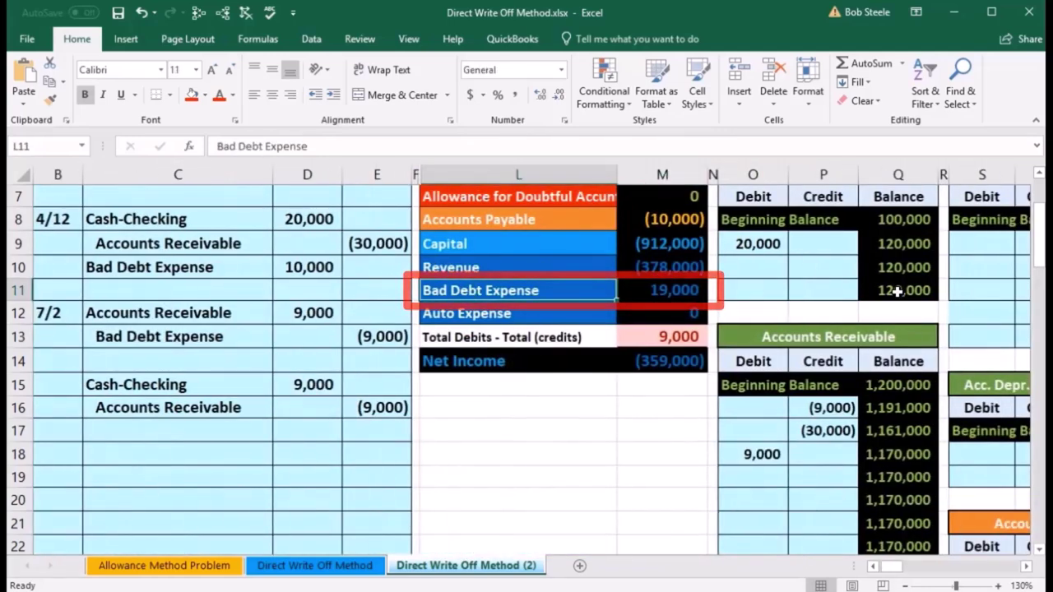
Post the 7/2 Bad Debt Expense credit to its general ledger account in AB11 with the formula =E13 and check the running balance
key("Right")
key("Right")
key("Right")
key("Right")
key("Right")
key("Right")
key("Right")
key("Right")
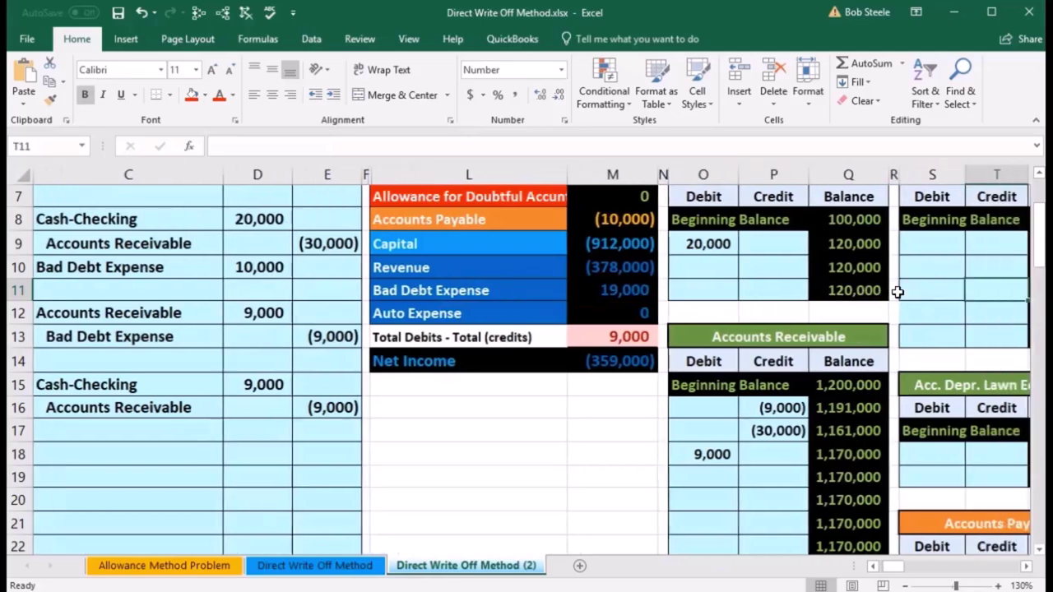
key("Right")
key("Right")
key("Right")
key("Right")
key("Right")
key("Right")
key("Right")
key("Right")
key("Right")
key("Right")
key("Right")
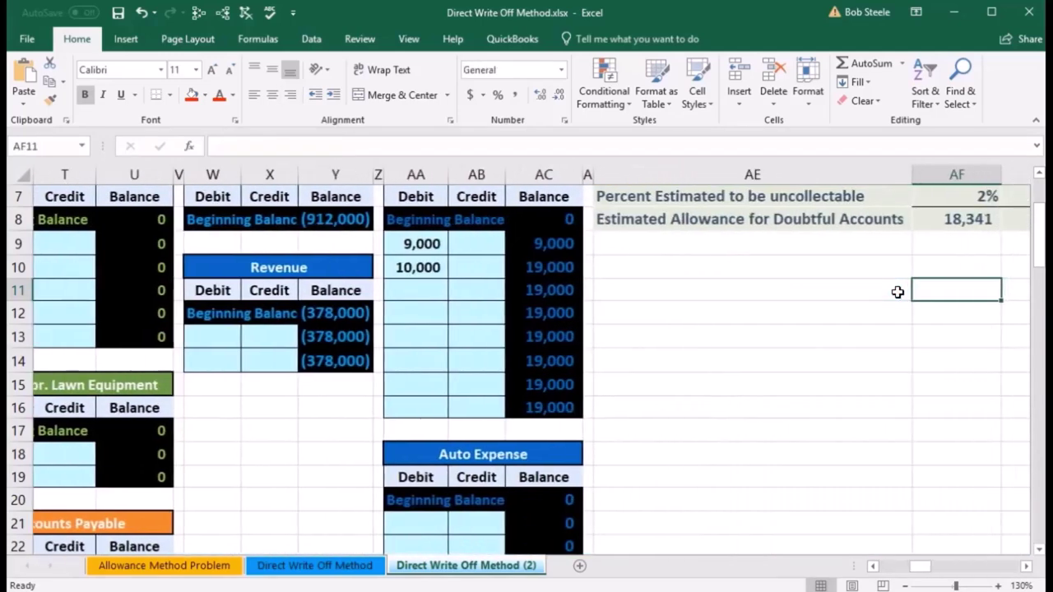
scroll(515, 396, "up", 1)
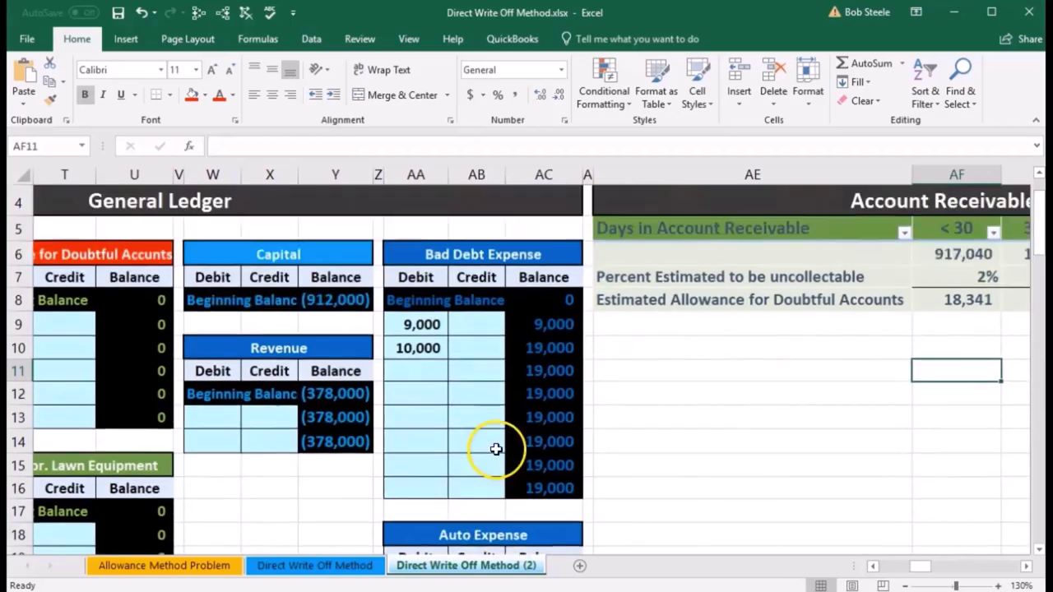
left_click(477, 376)
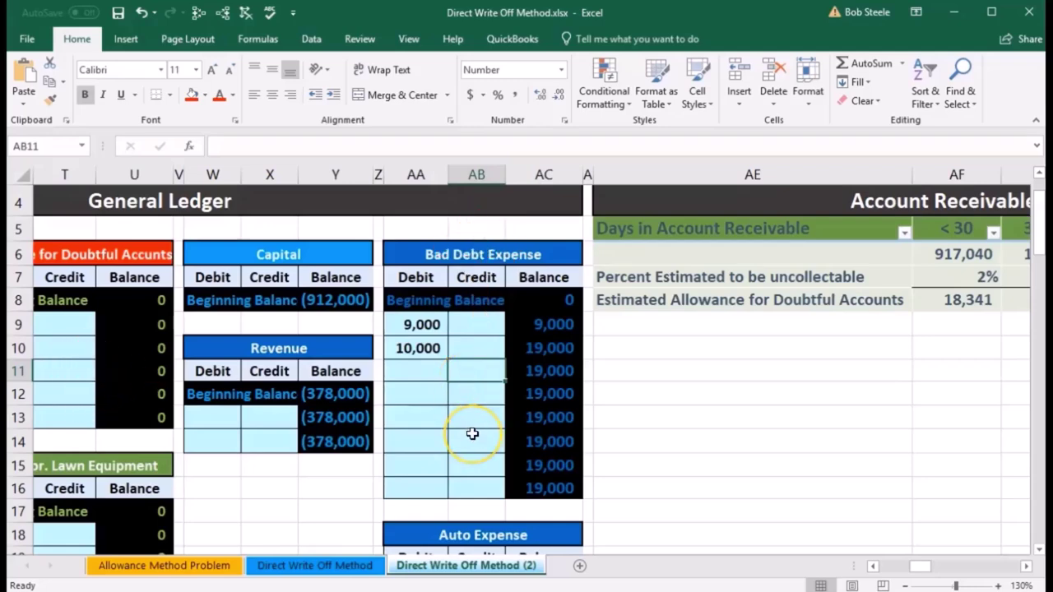
type("=")
key("Left")
key("Left")
key("Left")
key("Left")
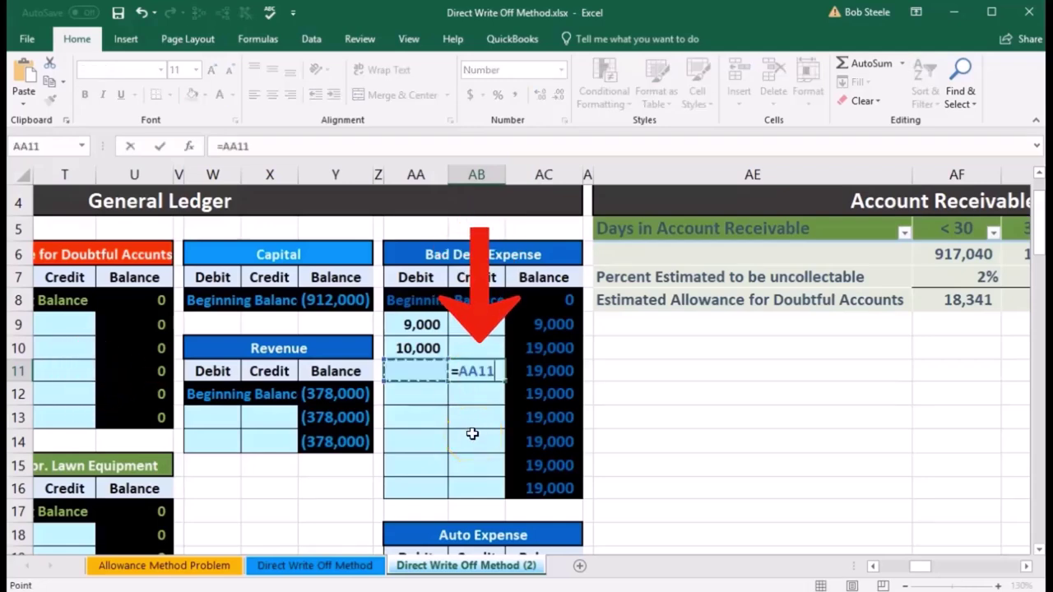
key("Left")
key("Left")
key("Left")
key("Left")
key("Left")
key("Left")
key("Left")
key("Left")
key("Left")
key("Left")
key("Left")
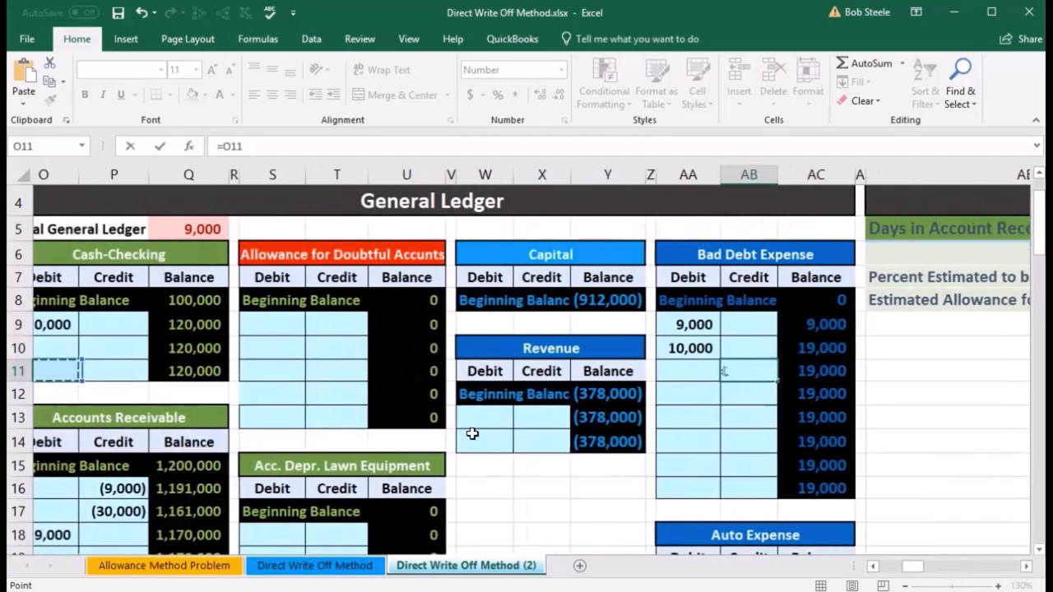
key("Left")
key("Left")
key("Left")
key("Left")
key("Left")
key("Left")
key("Down")
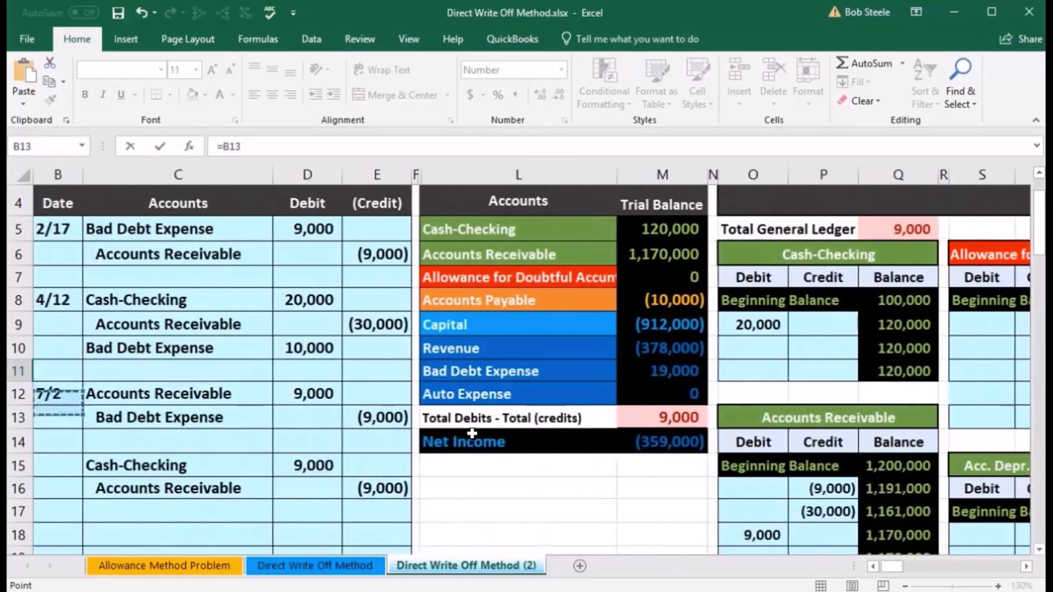
key("Down")
key("Right")
key("Up")
key("Up")
key("Right")
key("Right")
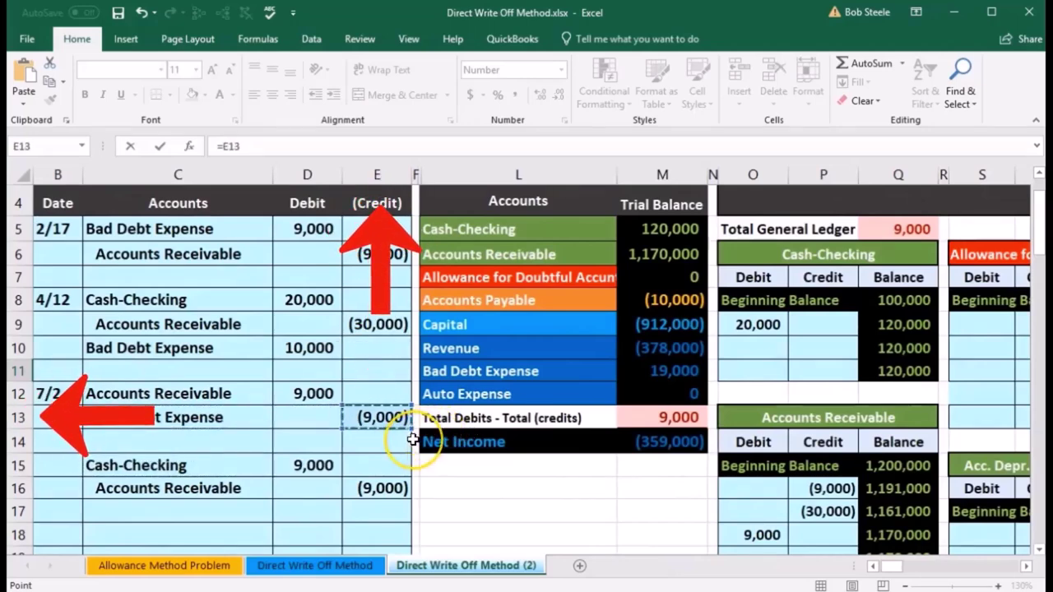
key("Return")
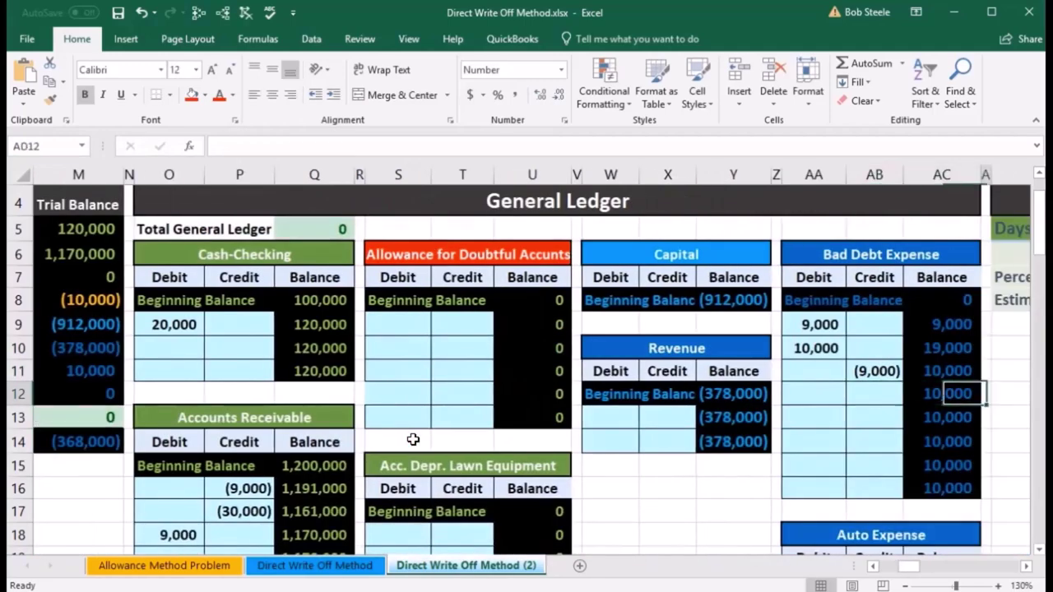
key("Left")
key("Left")
key("Down")
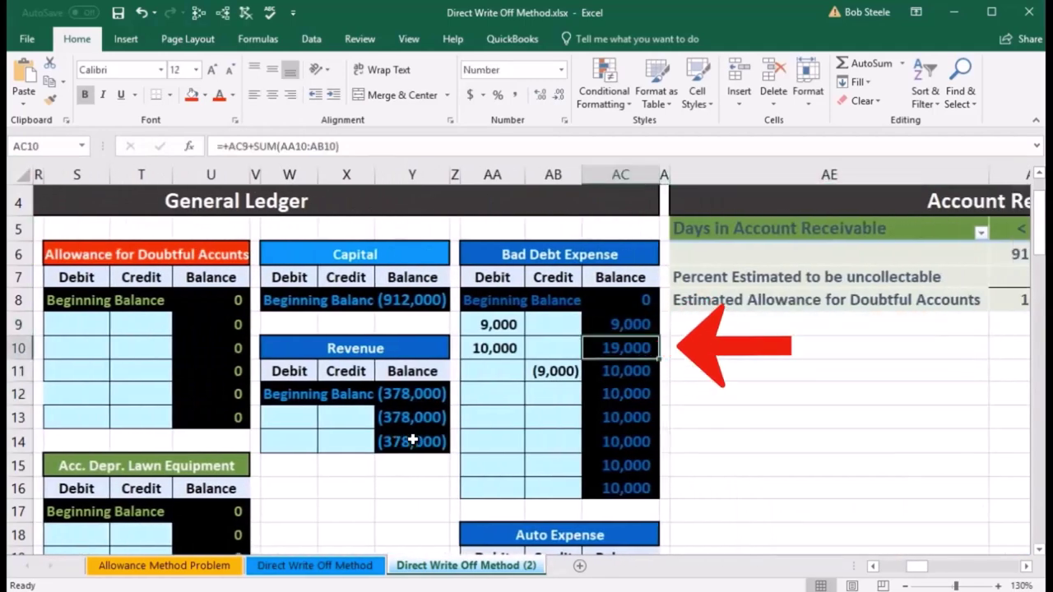
Check the running balance of the Bad Debt Expense ledger account against the Bad Debt Expense line on the trial balance
key("Down")
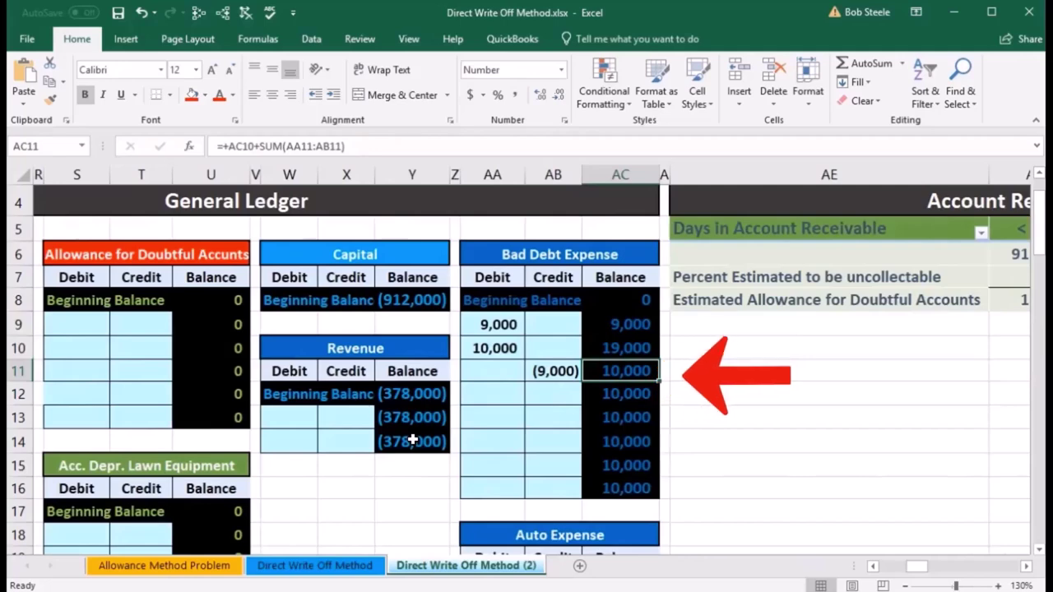
key("Left")
key("Left")
key("Left")
key("Left")
key("Left")
key("Left")
key("Left")
key("Left")
key("Left")
key("Left")
key("Left")
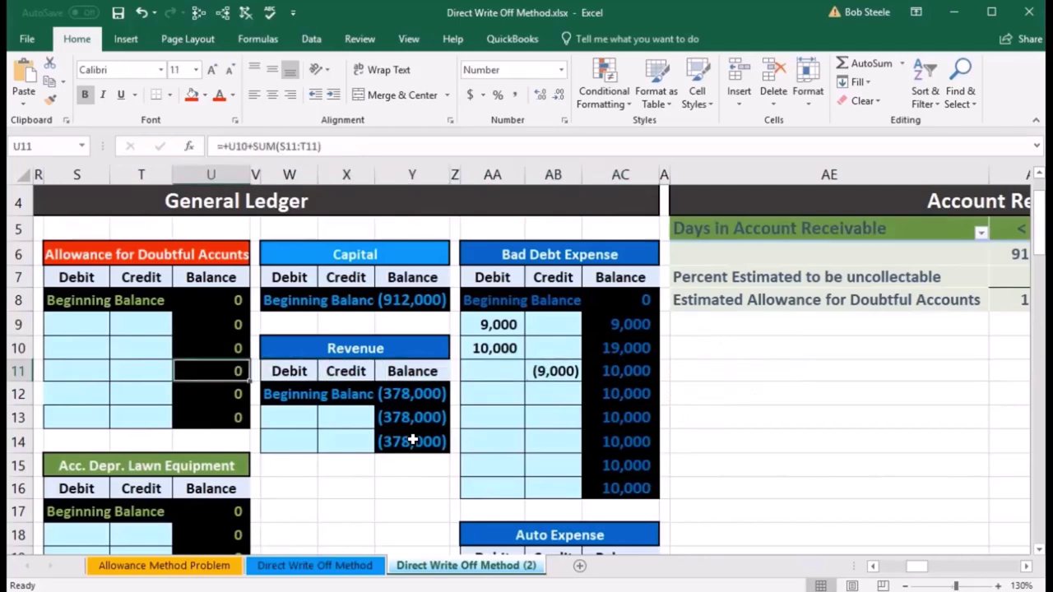
key("Left")
key("Left")
key("Left")
key("Left")
key("Left")
key("Left")
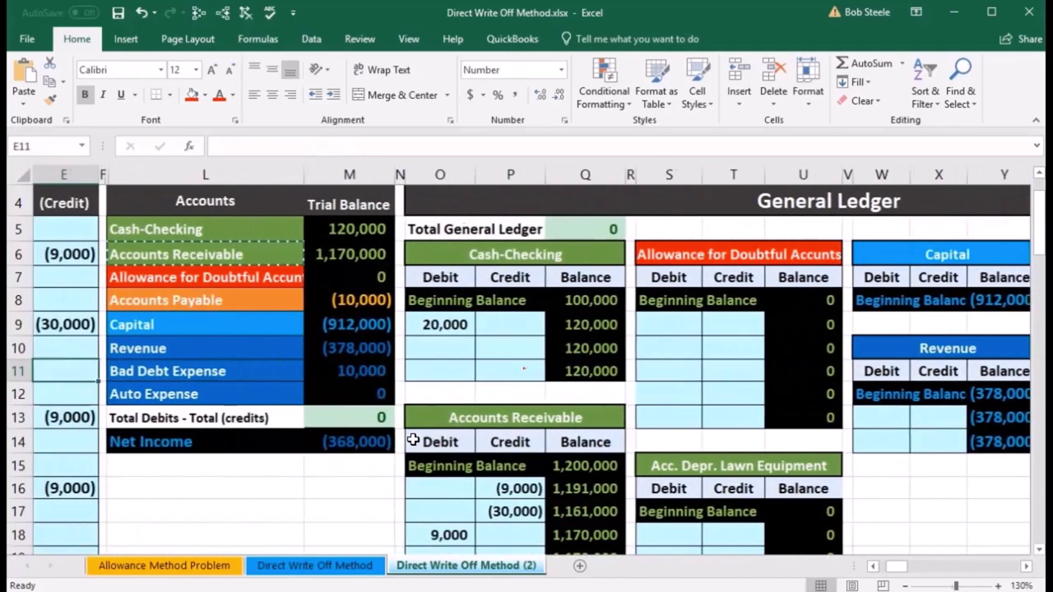
key("Right")
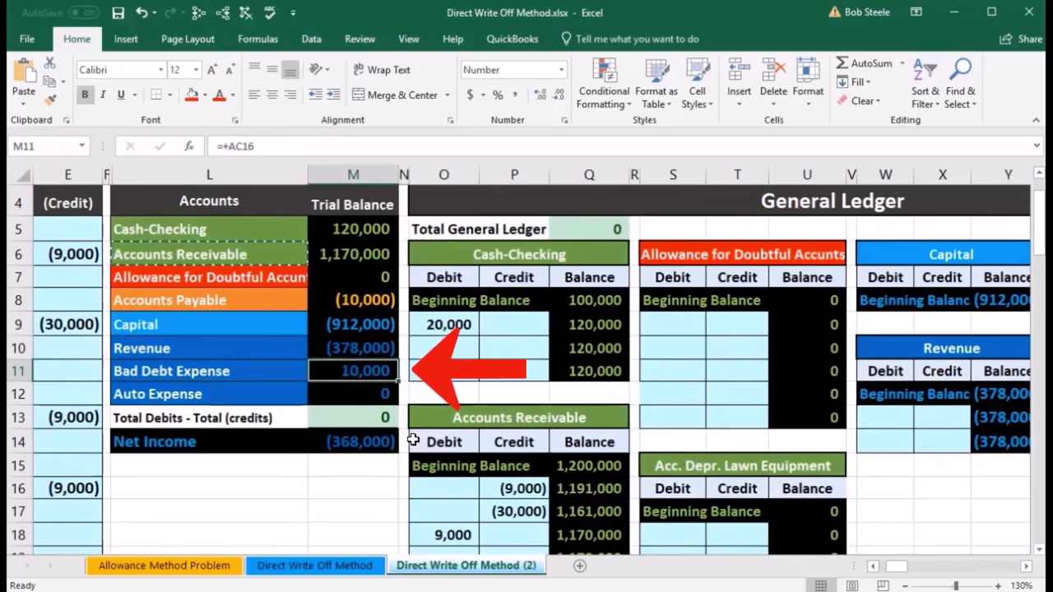
Examine the Cash-Checking debit of the collection entry in the general journal and the Cash-Checking line on the trial balance
key("Down")
key("Down")
key("Left")
key("Left")
key("Left")
key("Left")
key("Left")
key("Left")
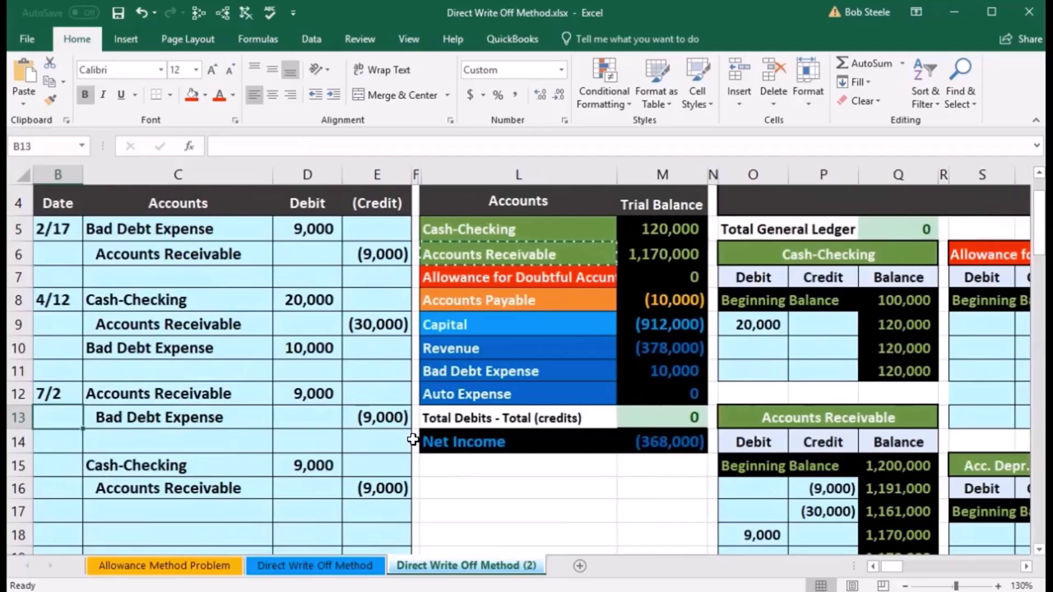
scroll(271, 458, "down", 1)
left_click_drag(153, 385, 284, 392)
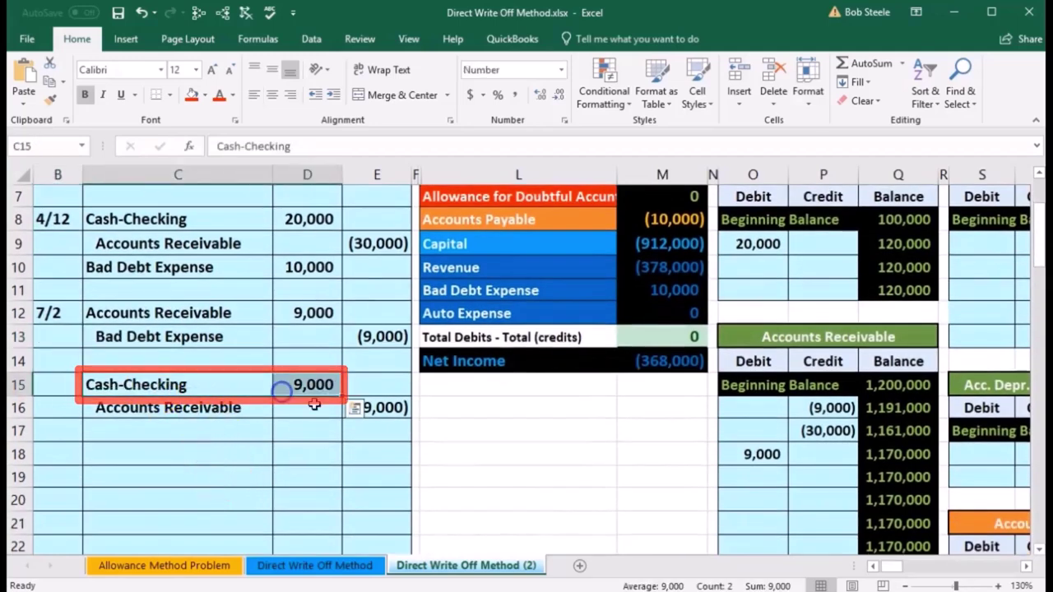
scroll(497, 479, "up", 1)
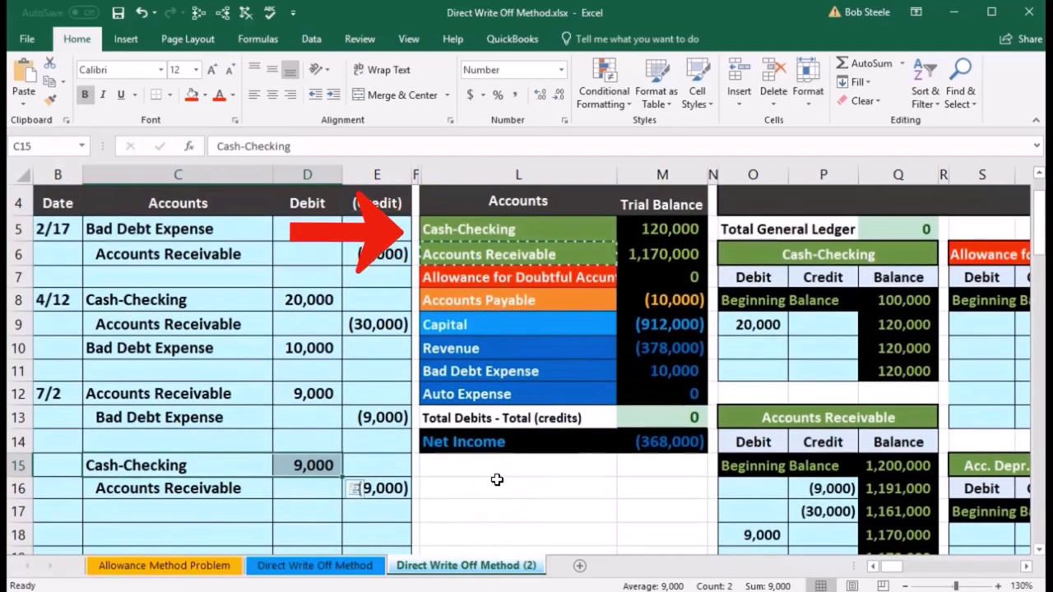
left_click_drag(487, 240, 671, 233)
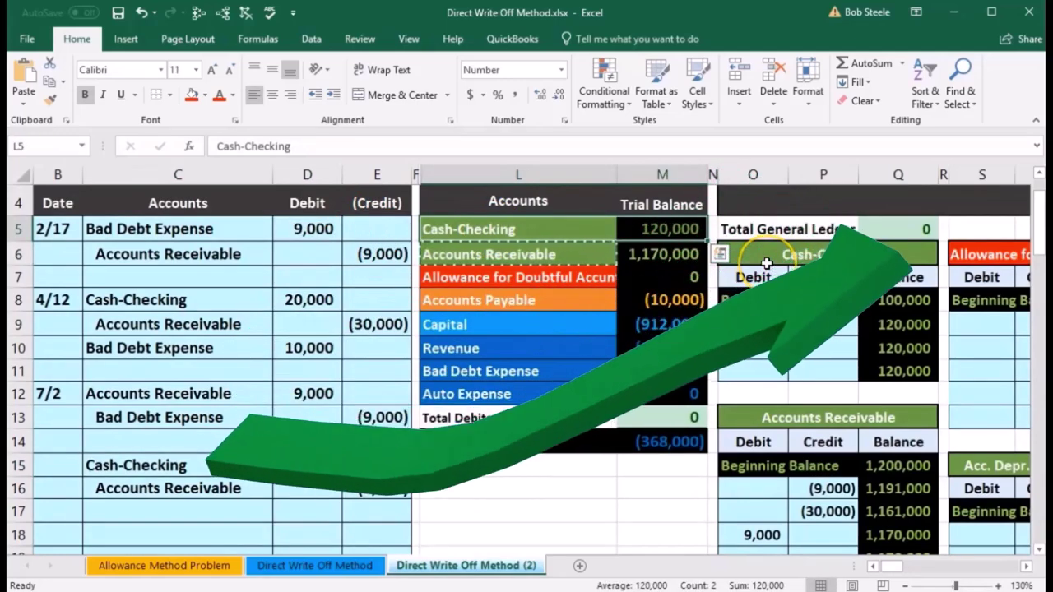
Post the Cash-Checking debit to its general ledger account in O10 with the formula =D15
left_click(749, 347)
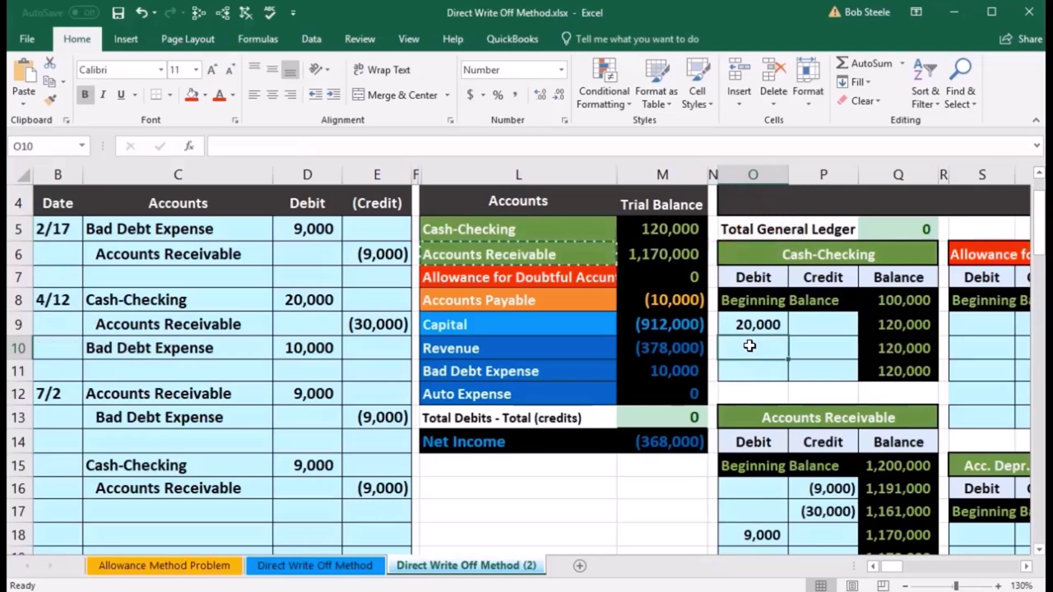
type("=")
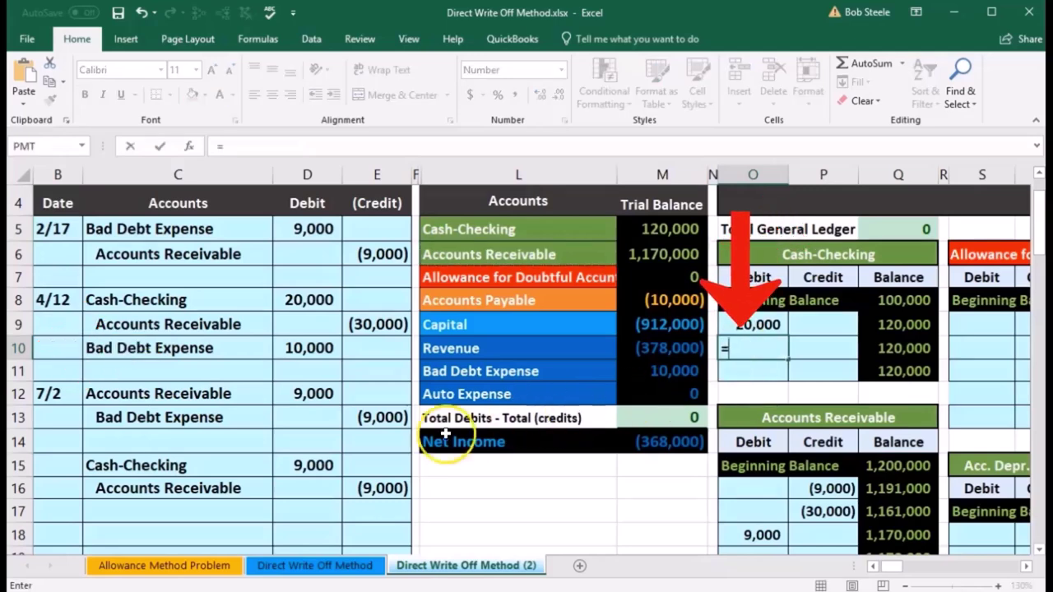
left_click(309, 463)
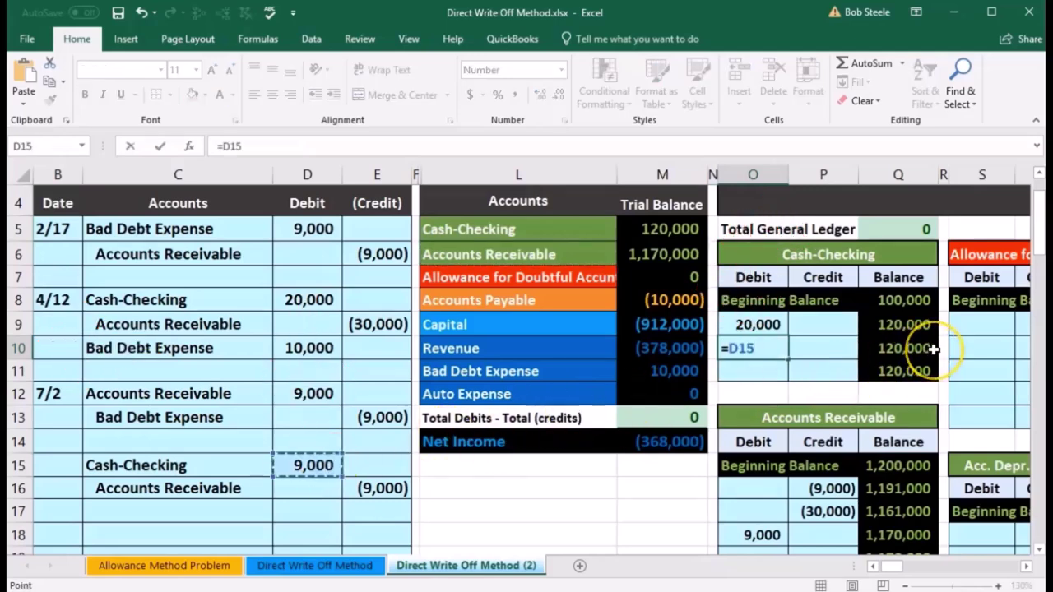
key("Return")
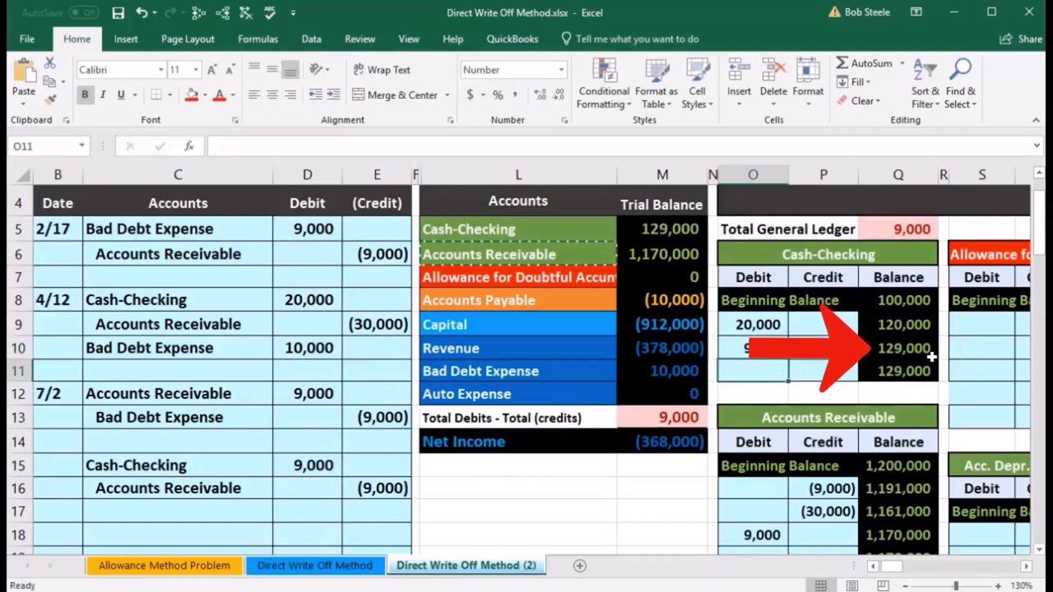
Post the collection entry's Accounts Receivable credit to its general ledger account in P19 with the formula =E16
left_click_drag(222, 485, 355, 486)
left_click(653, 234)
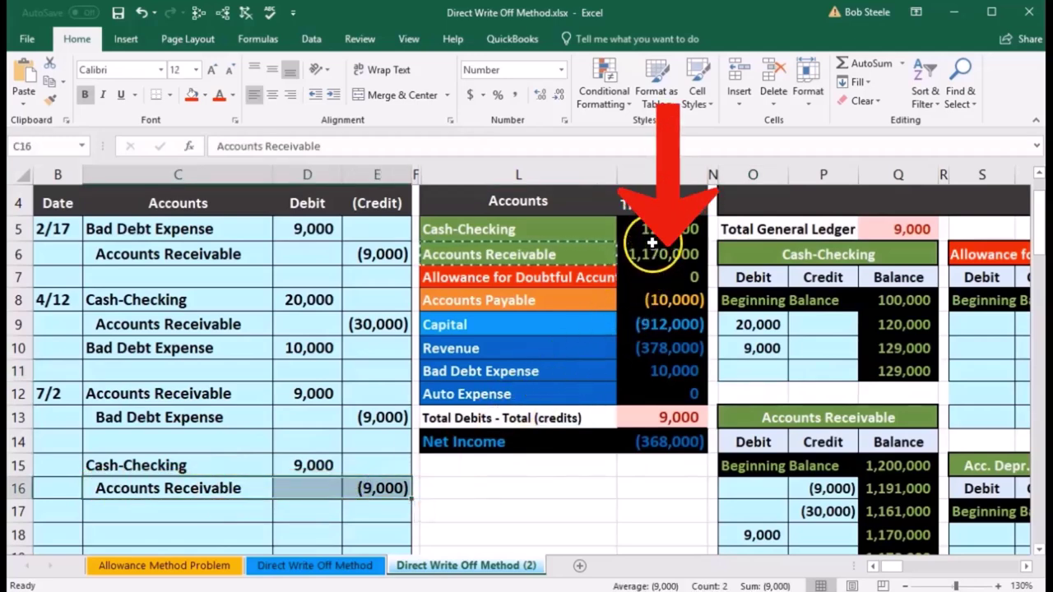
left_click(647, 414)
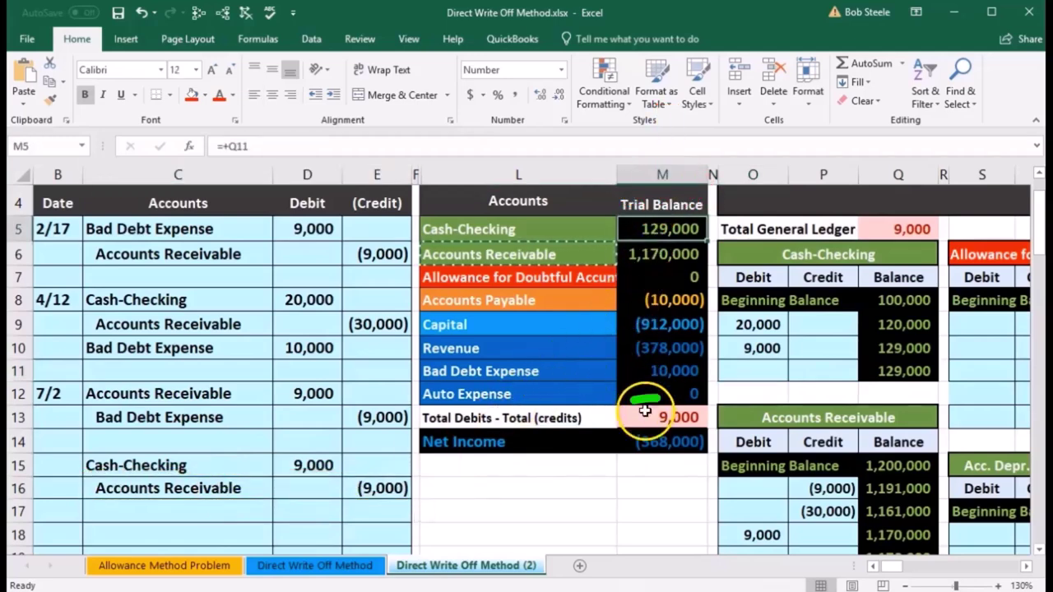
left_click_drag(242, 486, 367, 489)
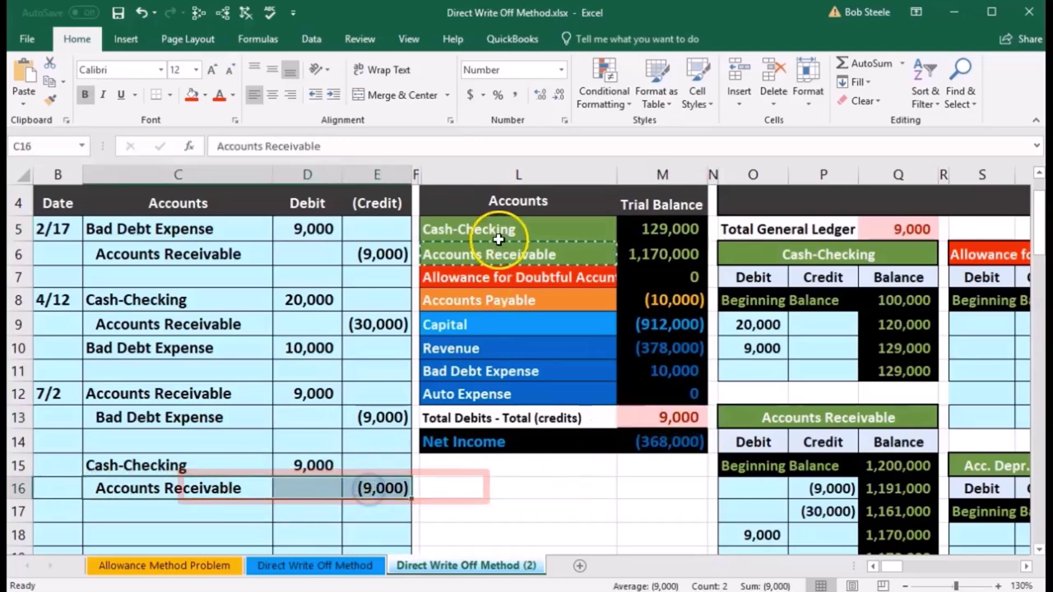
left_click_drag(498, 247, 627, 245)
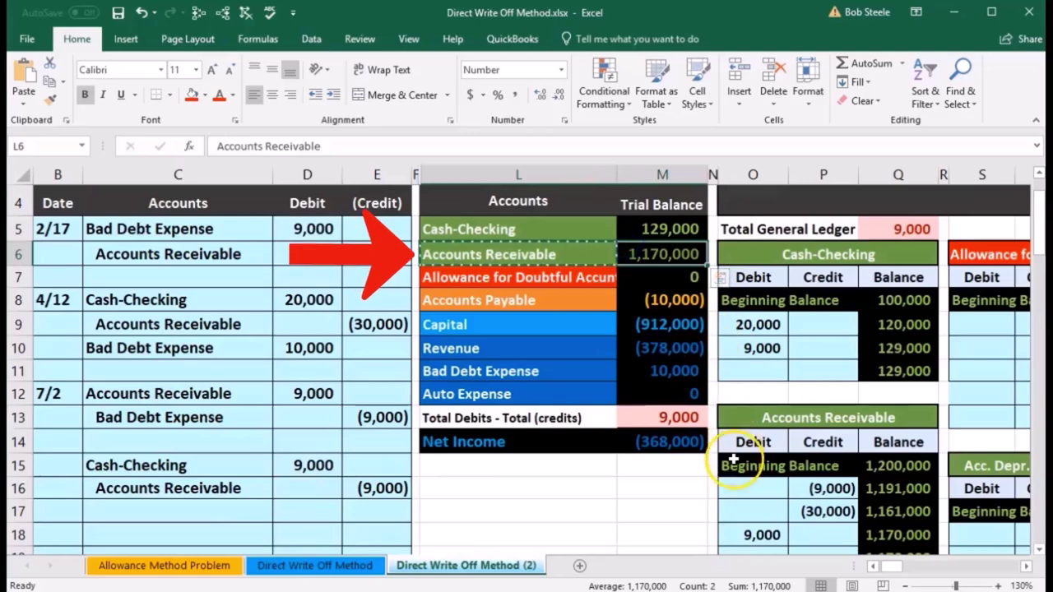
scroll(729, 467, "down", 1)
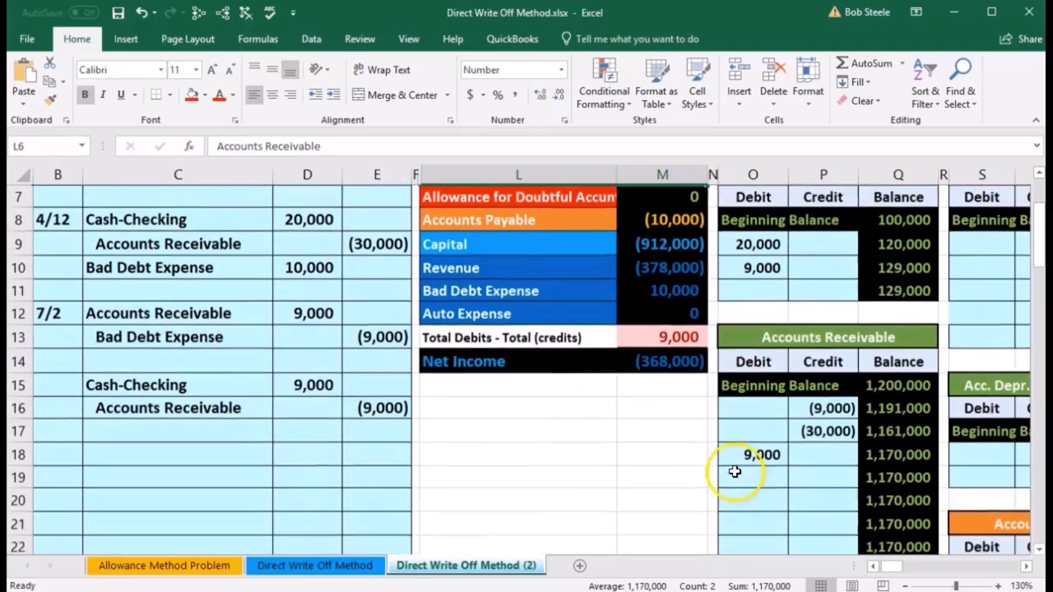
left_click(831, 476)
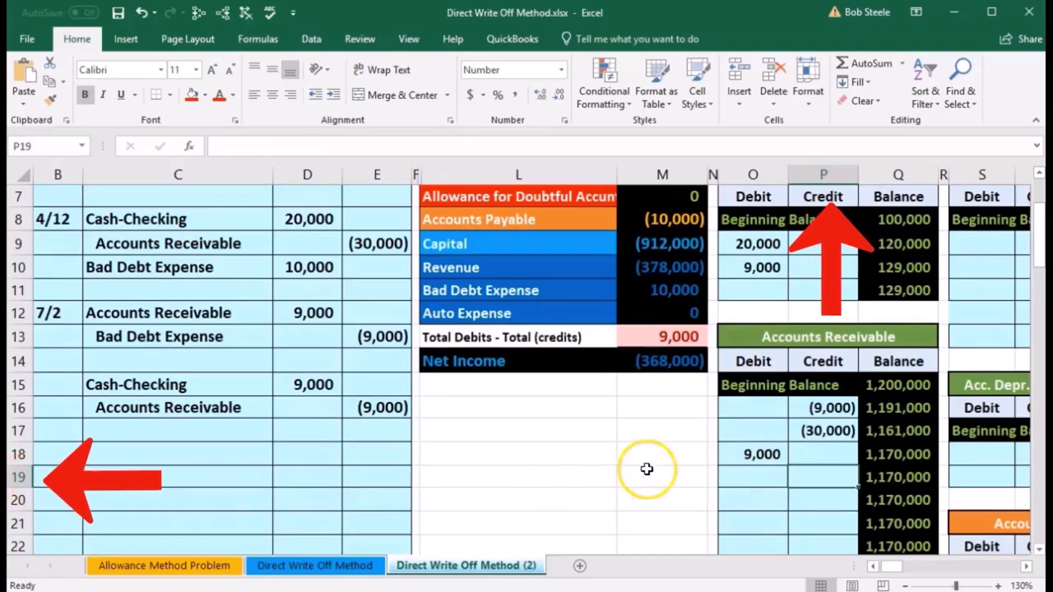
type("=")
left_click(397, 409)
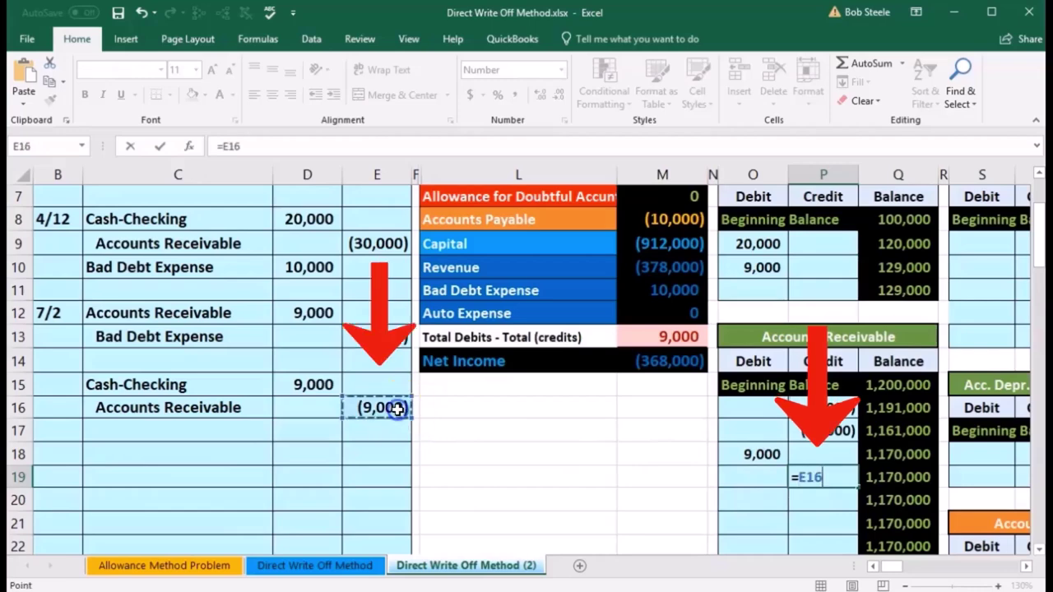
key("Return")
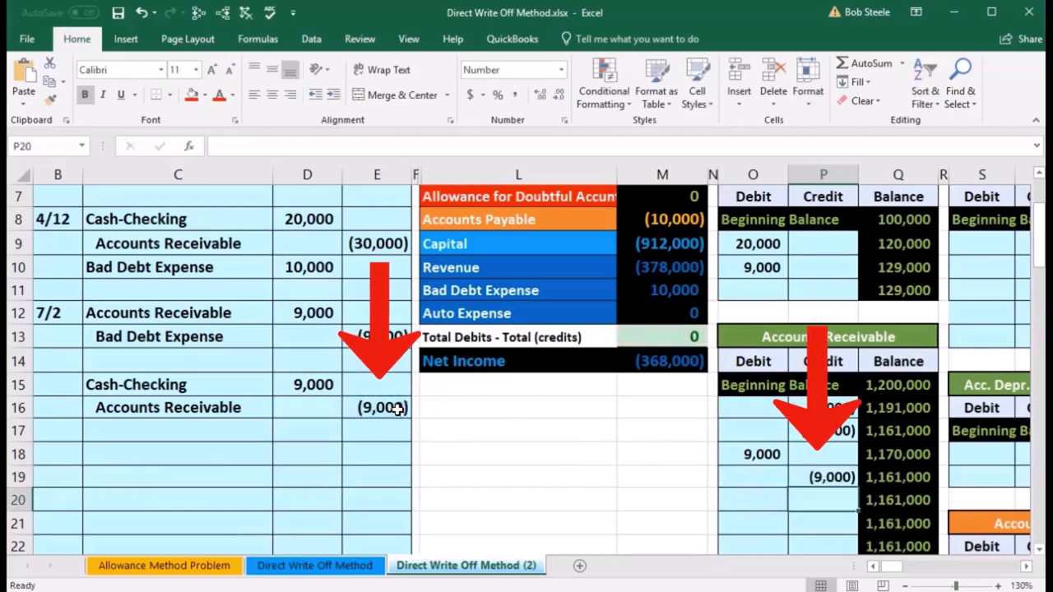
Review the Accounts Receivable running balances against the 7/2 journal entries, the trial balance line and the debits-minus-credits total
left_click(887, 430)
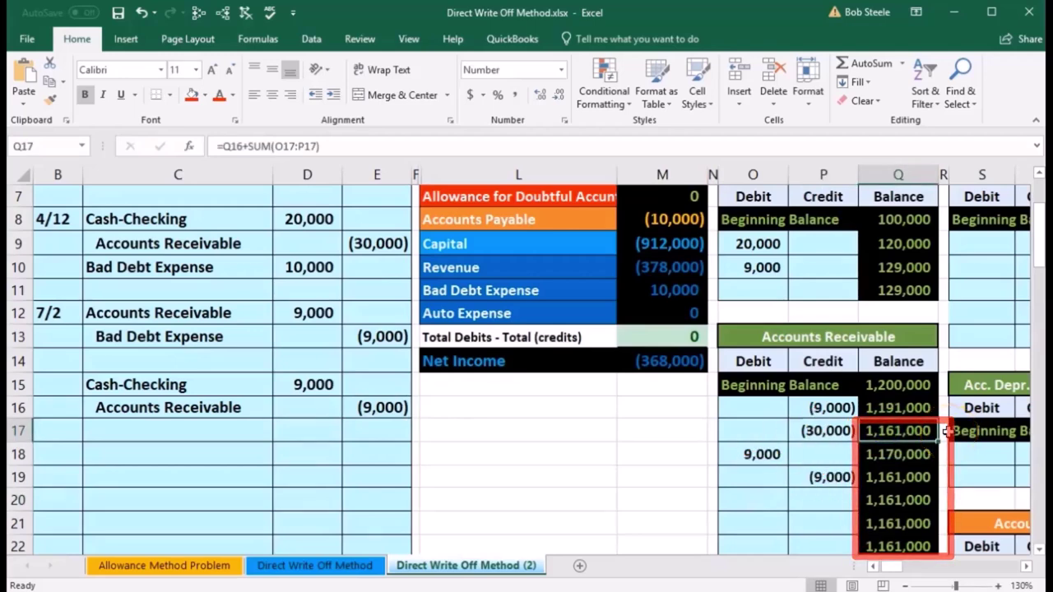
key("Down")
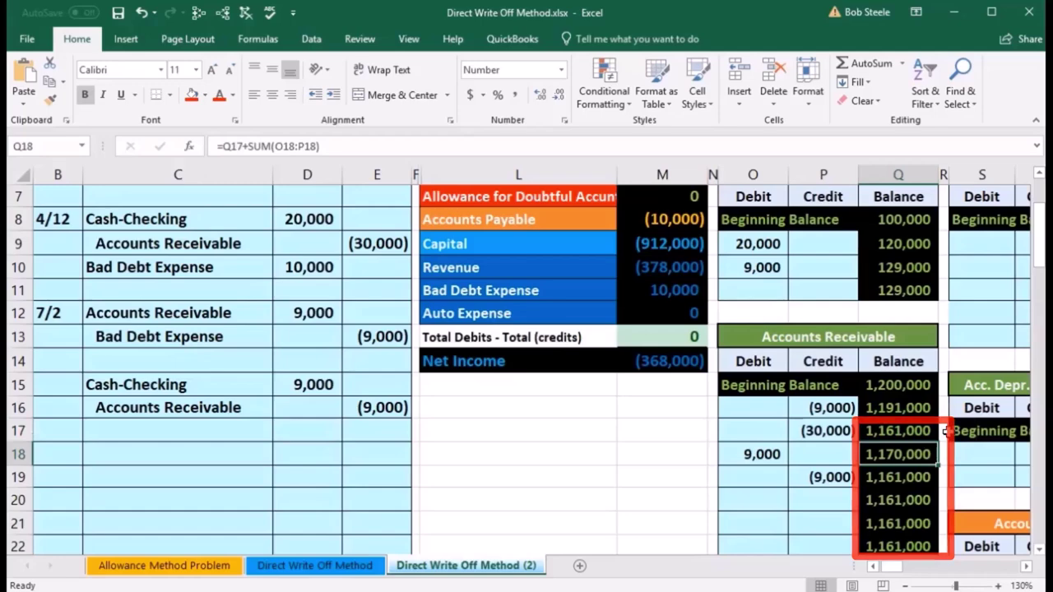
key("Down")
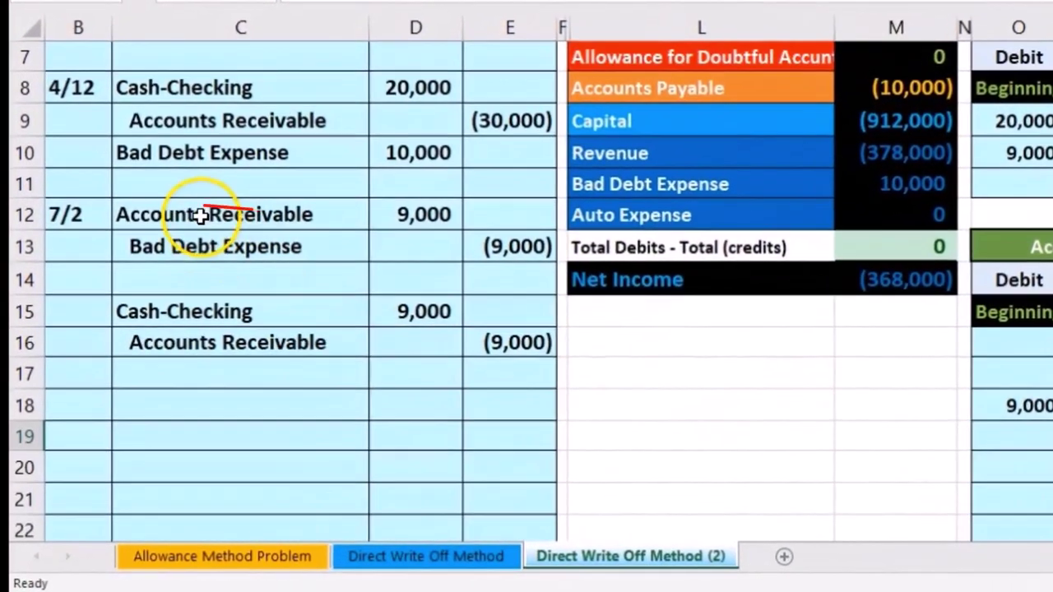
left_click_drag(215, 248, 369, 250)
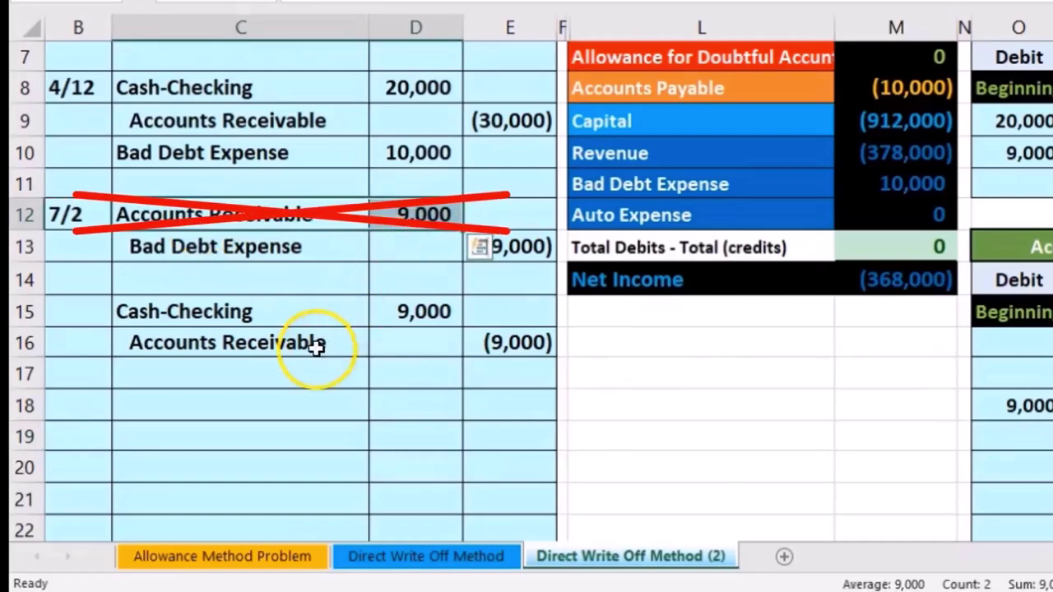
left_click_drag(365, 337, 487, 345)
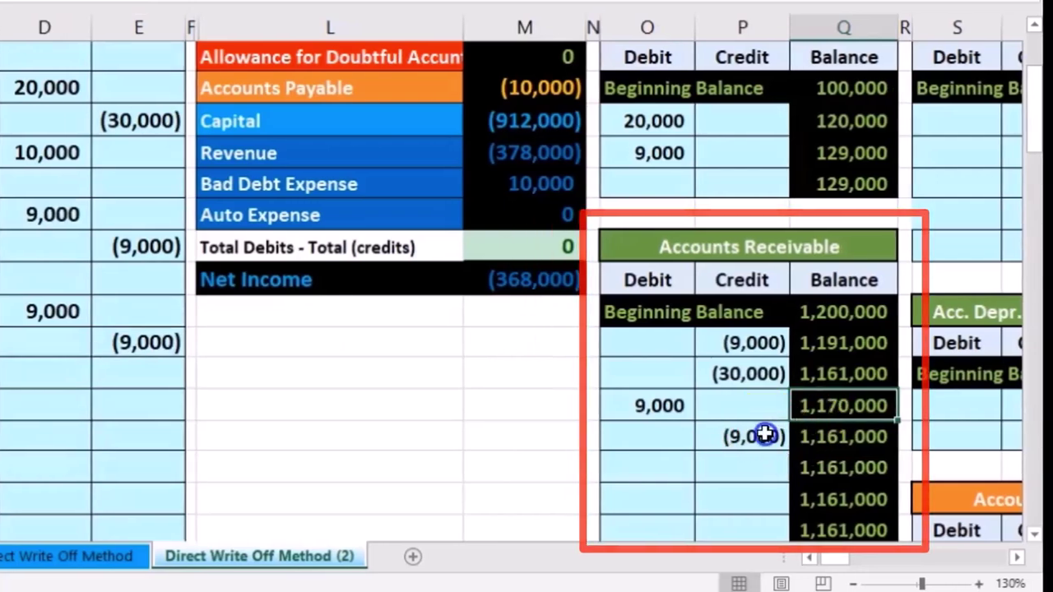
left_click(802, 437)
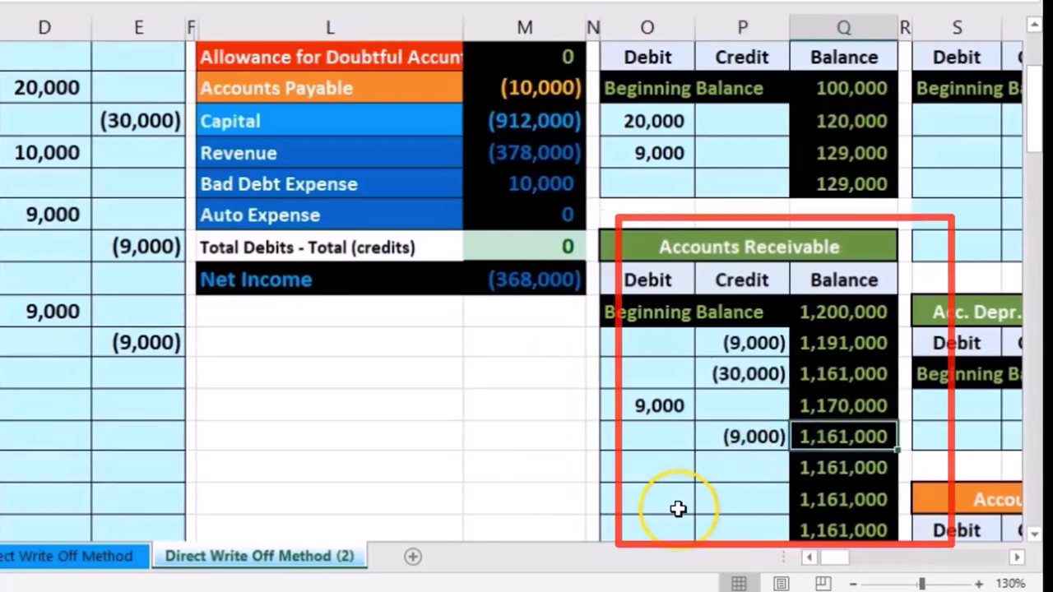
scroll(676, 510, "up", 3)
left_click(543, 267)
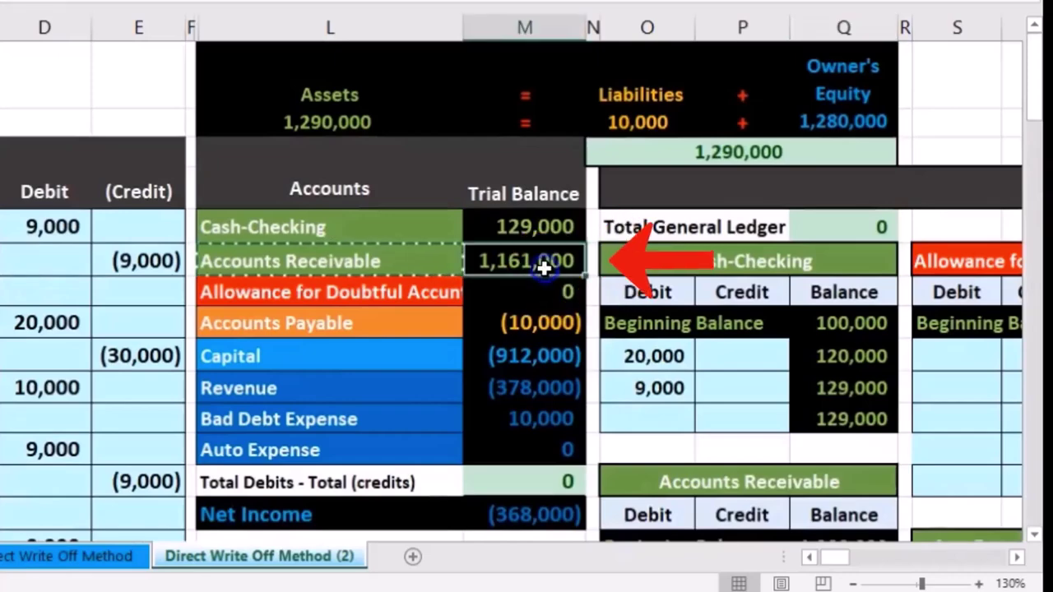
left_click(512, 479)
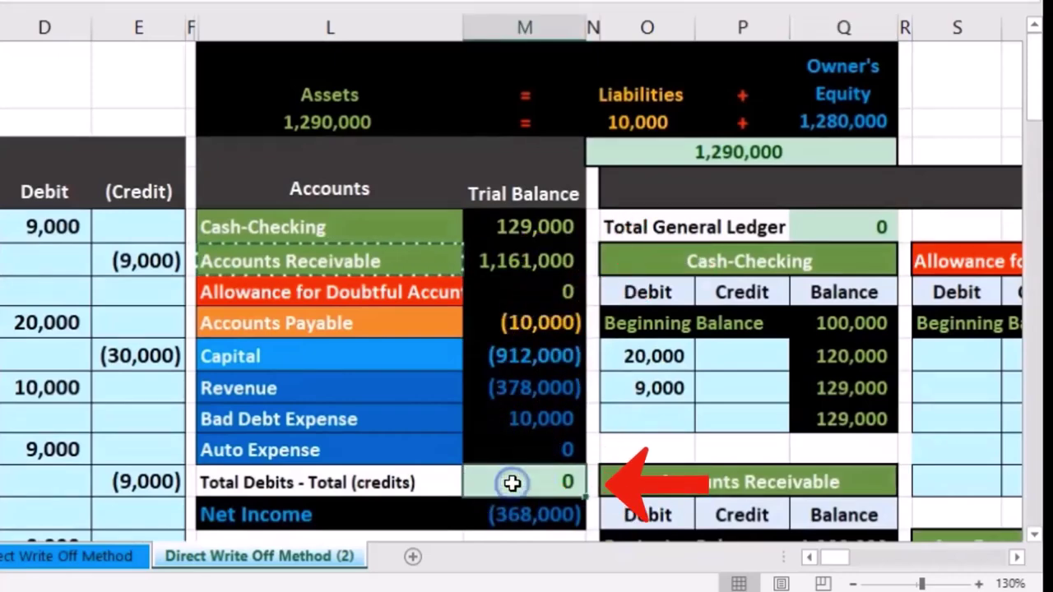
Review CW Co's beginning balance, write-off credit and reinstatement debit in the Accounts Receivable subsidiary ledger
scroll(919, 421, "down", 5)
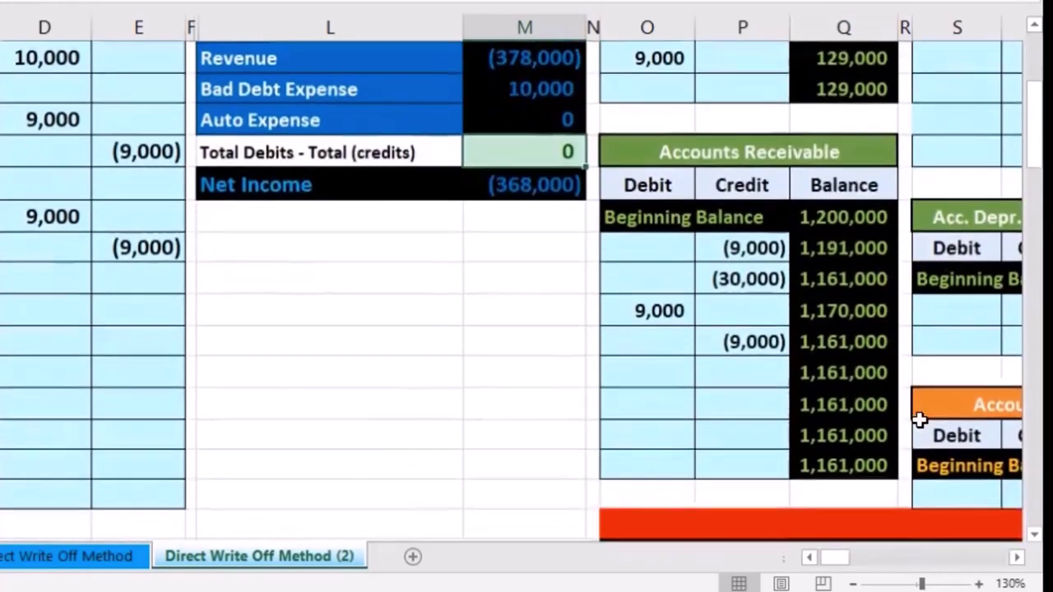
scroll(919, 419, "down", 3)
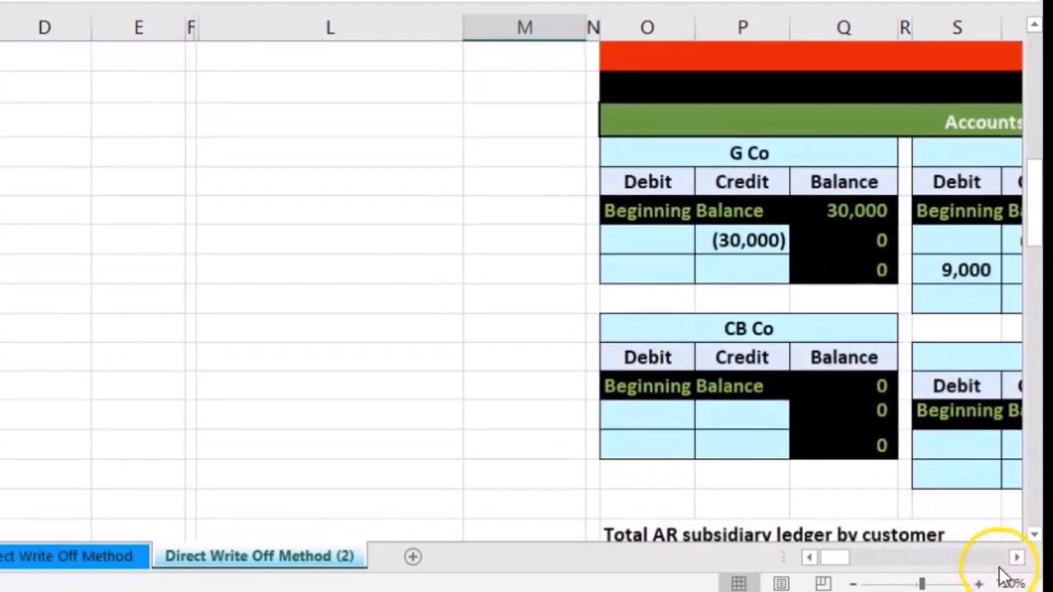
left_click(1017, 557)
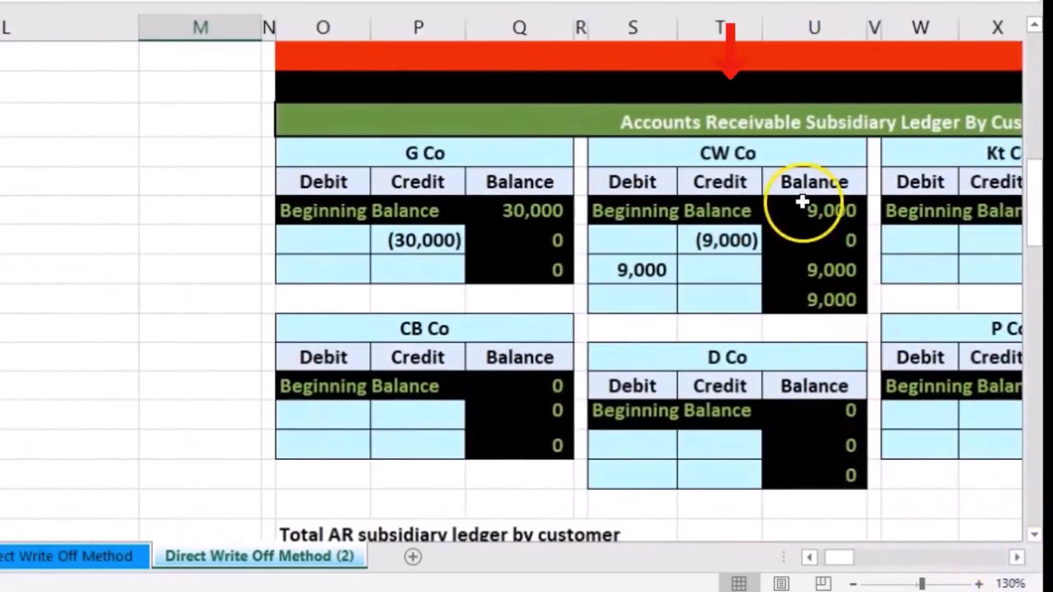
left_click(735, 304)
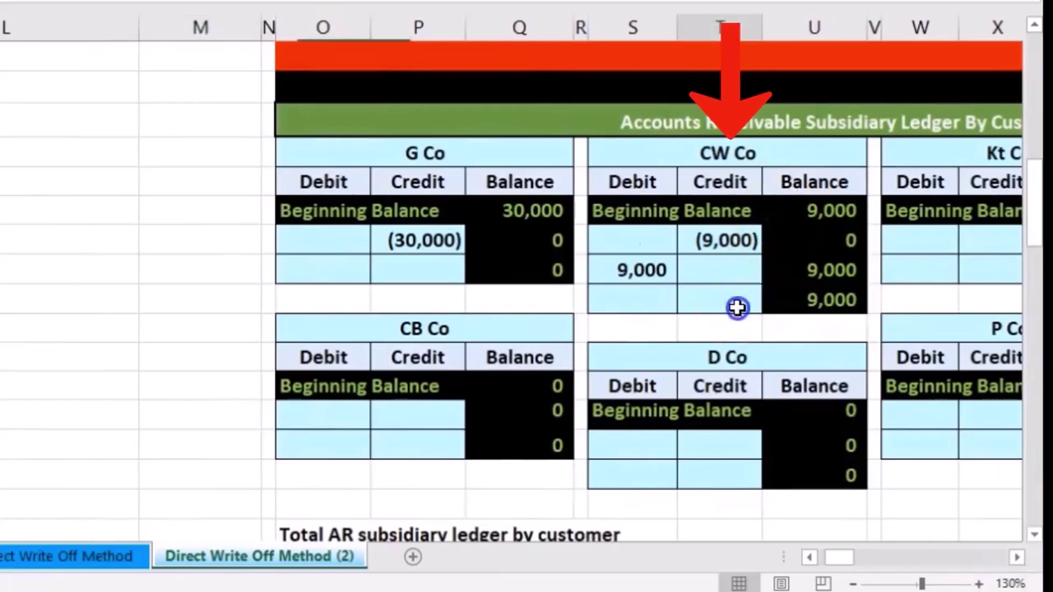
left_click(812, 213)
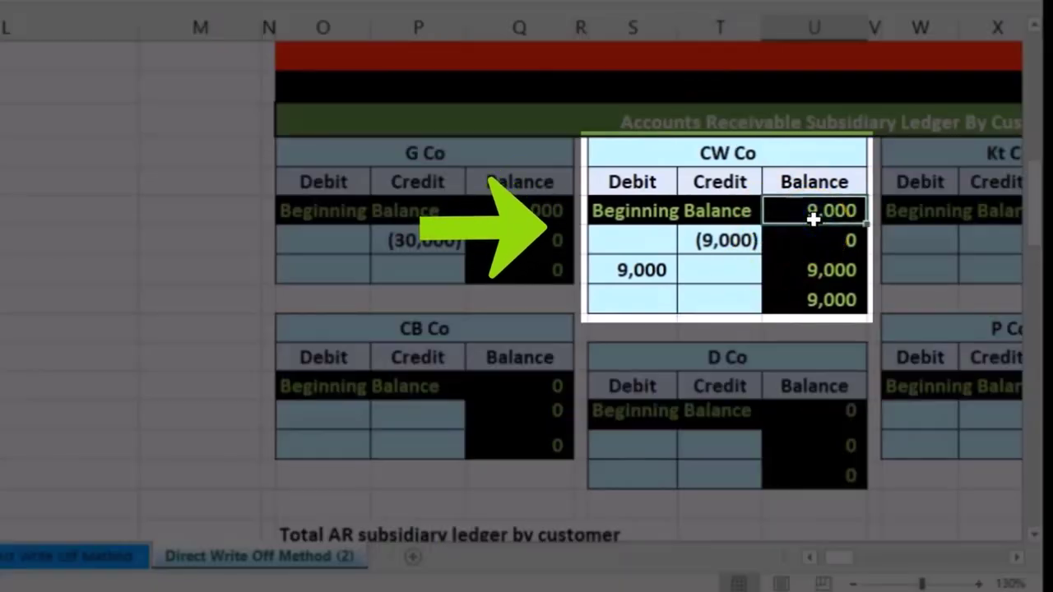
key("Left")
key("Down")
key("Down")
key("Left")
key("Down")
key("Right")
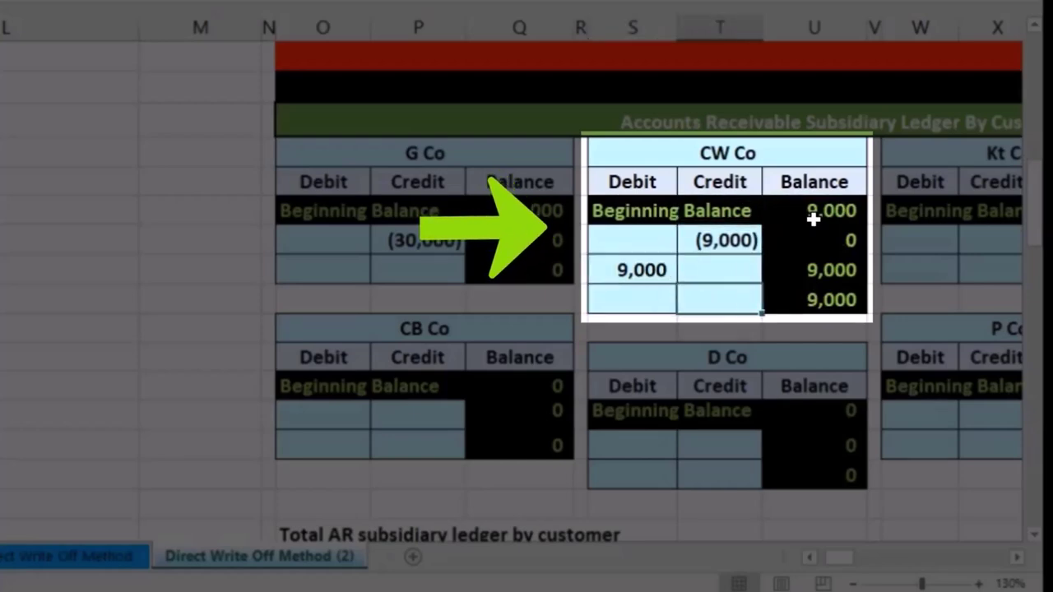
left_click(740, 238)
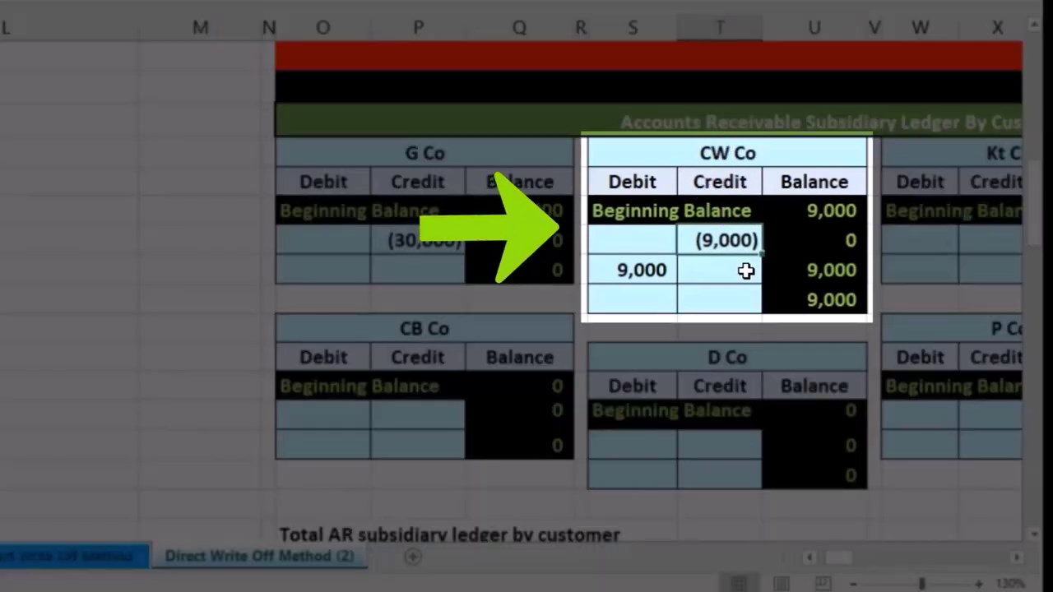
left_click(651, 270)
Post the collection credit to CW Co's subsidiary ledger in T33, linking it to the general ledger Accounts Receivable credit in P19
left_click(695, 289)
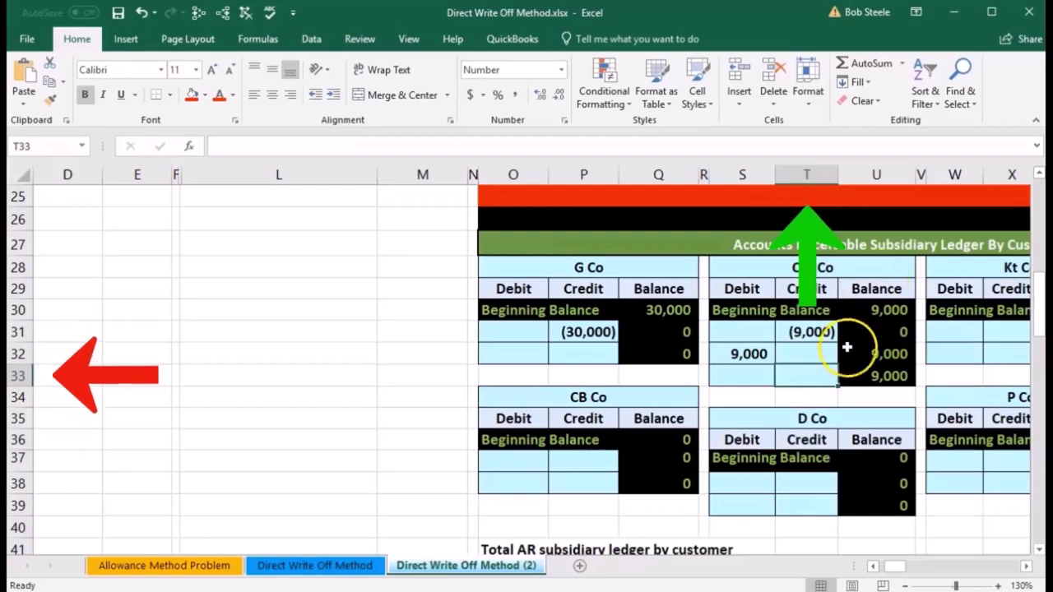
type("=")
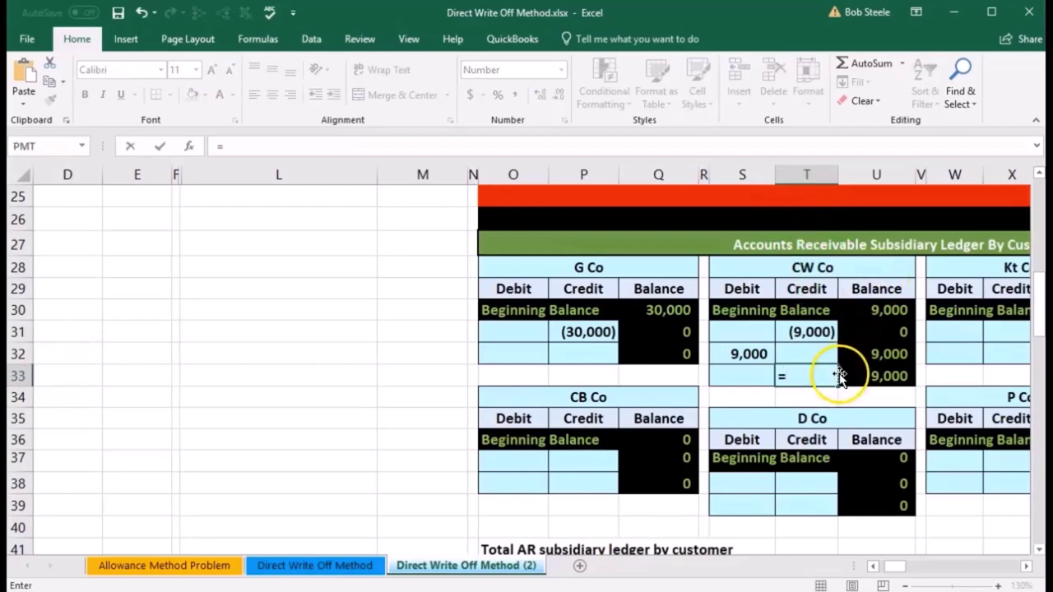
scroll(814, 353, "up", 4)
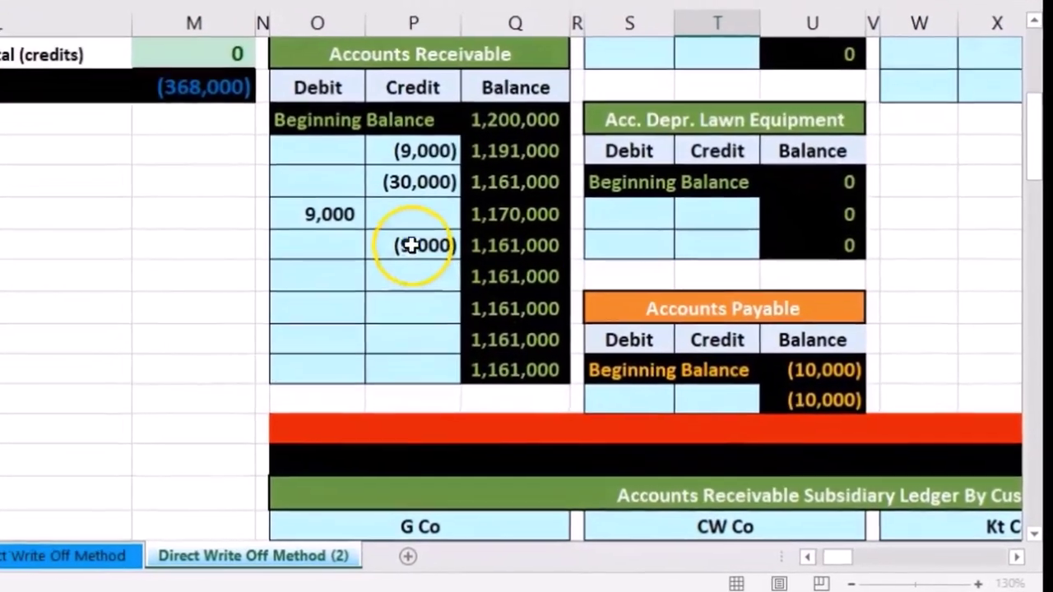
left_click(582, 337)
scroll(425, 279, "down", 4)
key("Return")
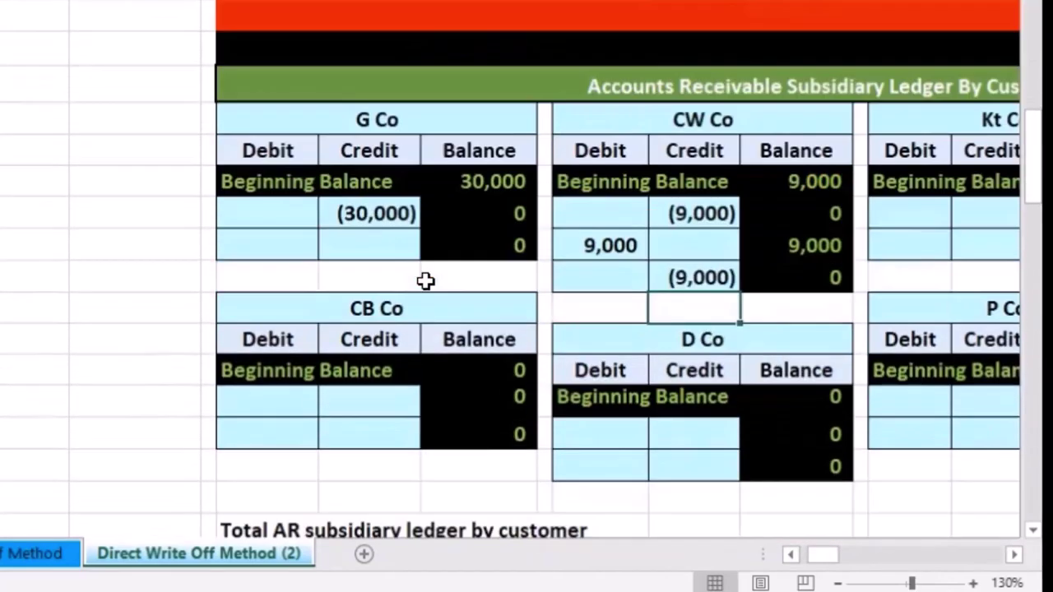
Inspect the formula that totals the Accounts Receivable subsidiary ledger by customer
left_click(1014, 555)
left_click(1014, 555)
left_click(1014, 555)
scroll(593, 477, "down", 1)
double_click(297, 460)
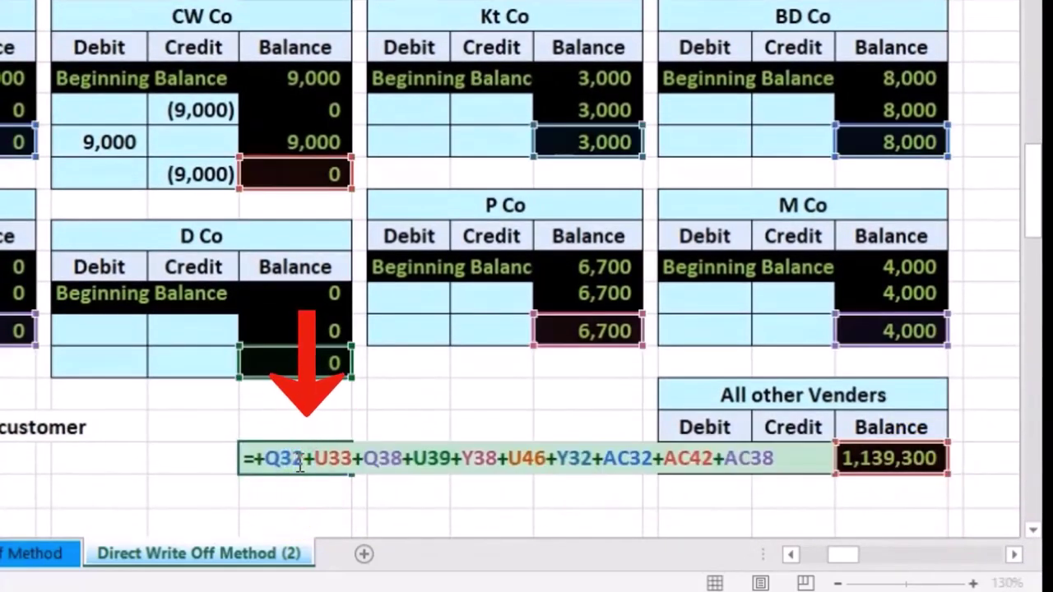
key("Return")
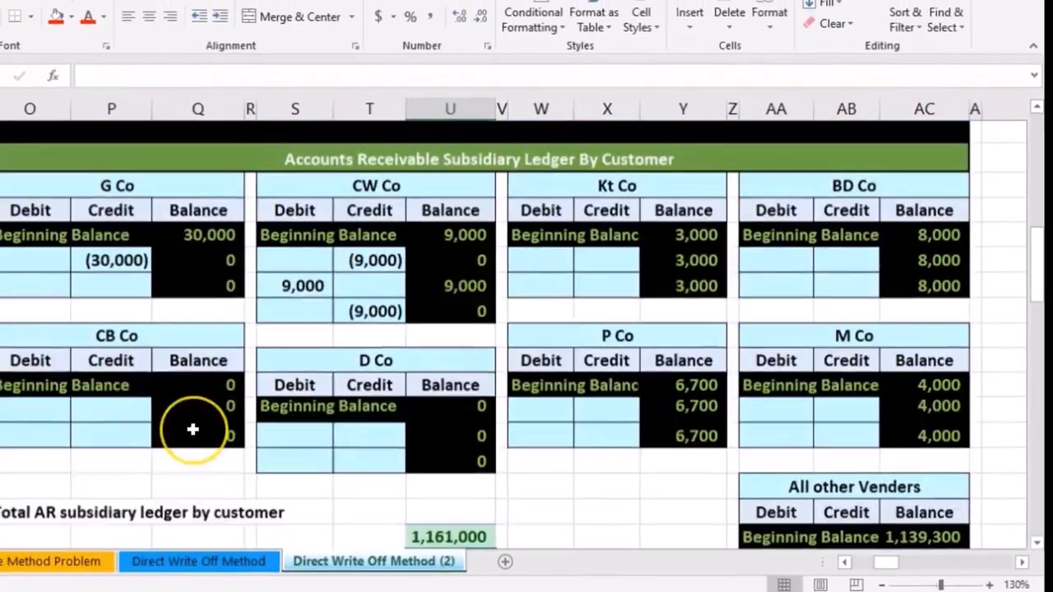
Compare the subsidiary ledger total with the Accounts Receivable general ledger balance and its trial balance line
scroll(218, 435, "up", 2)
scroll(217, 434, "up", 4)
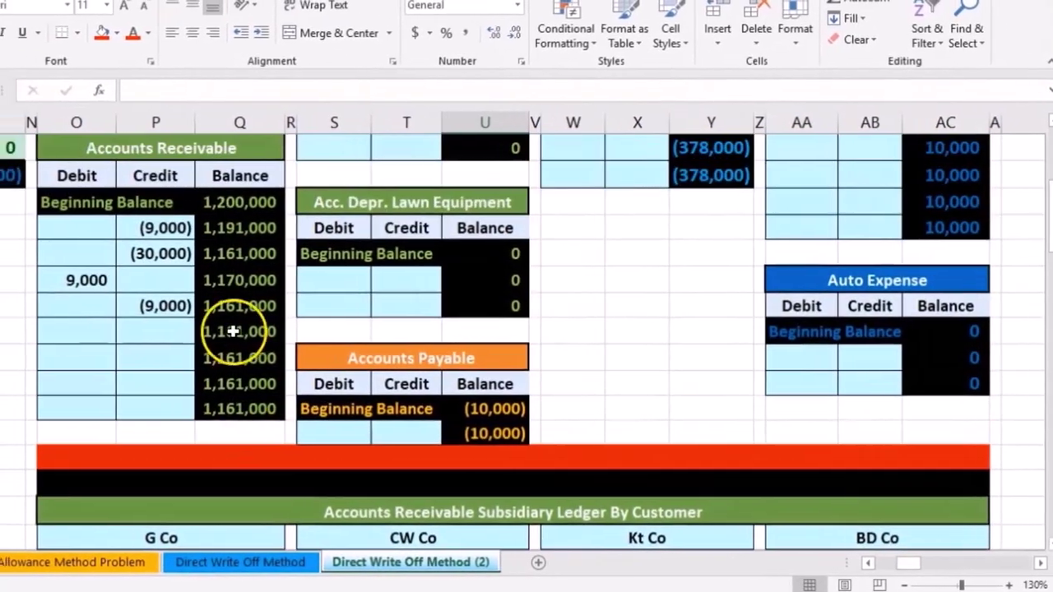
left_click(235, 331)
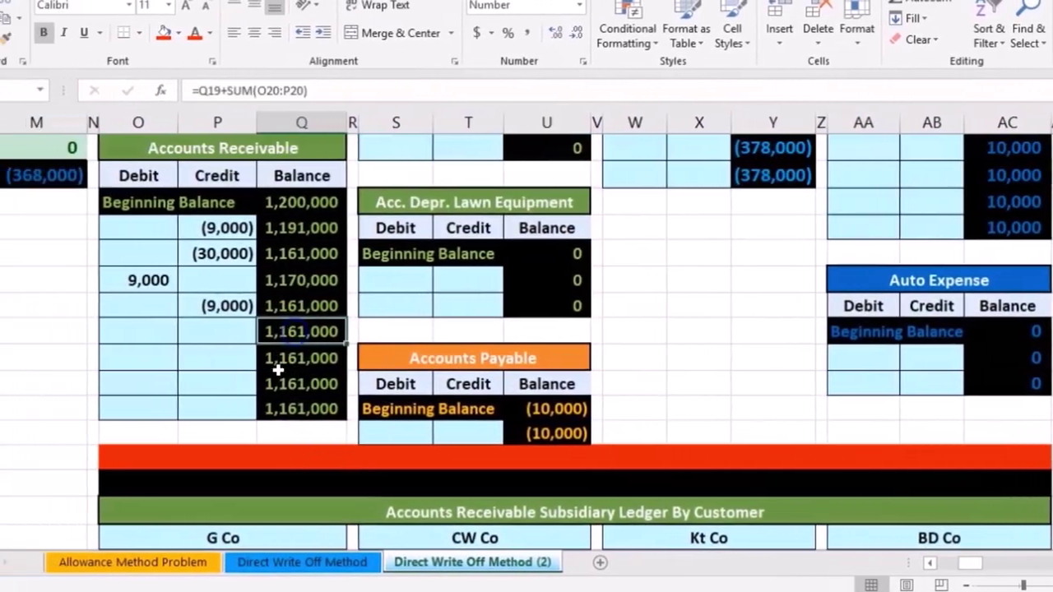
scroll(276, 366, "up", 5)
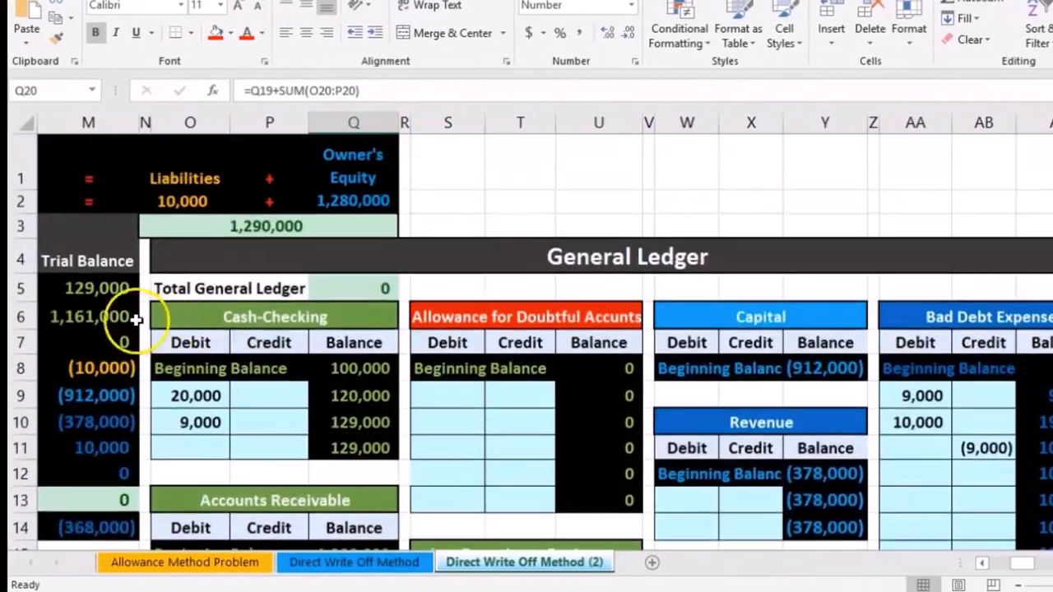
left_click(89, 316)
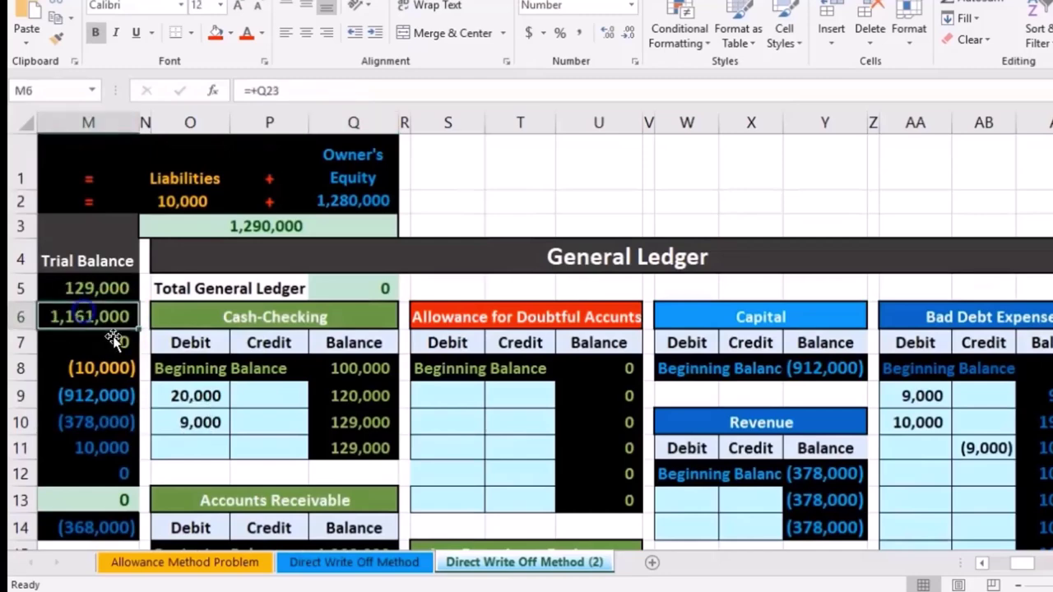
scroll(211, 406, "down", 3)
left_click(345, 381)
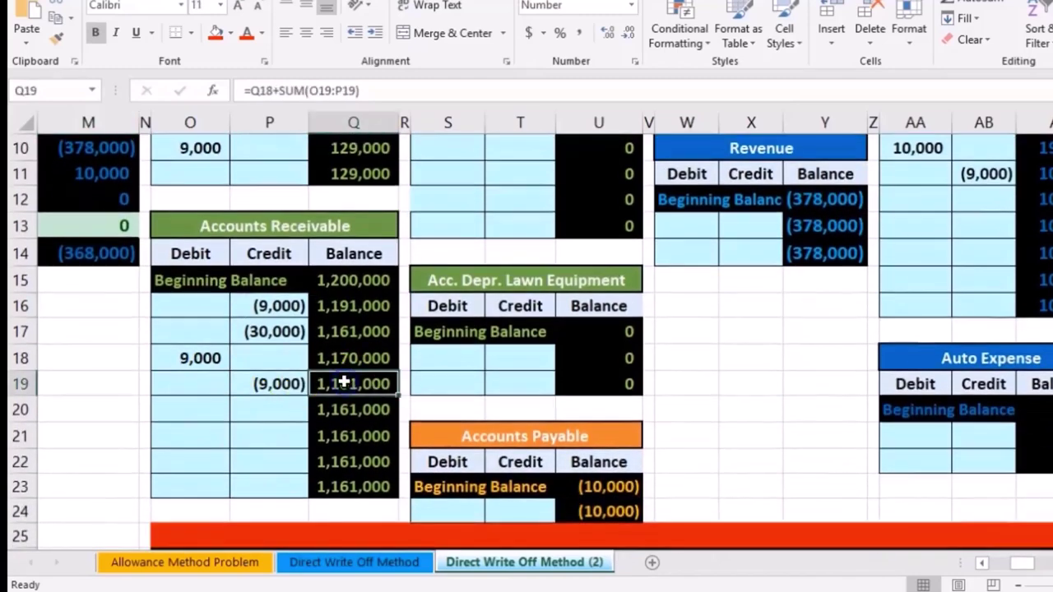
scroll(126, 380, "up", 2)
left_click(106, 214)
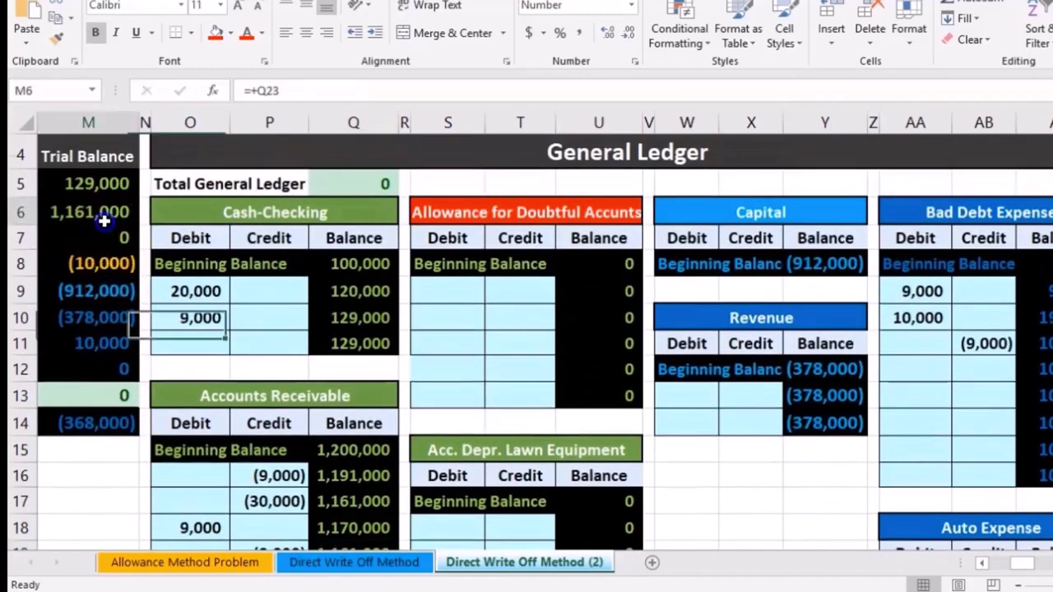
Enter the date 8/20 in B18 of the general journal to begin the next write-off entry
key("Left")
key("Left")
key("Left")
key("Left")
key("Left")
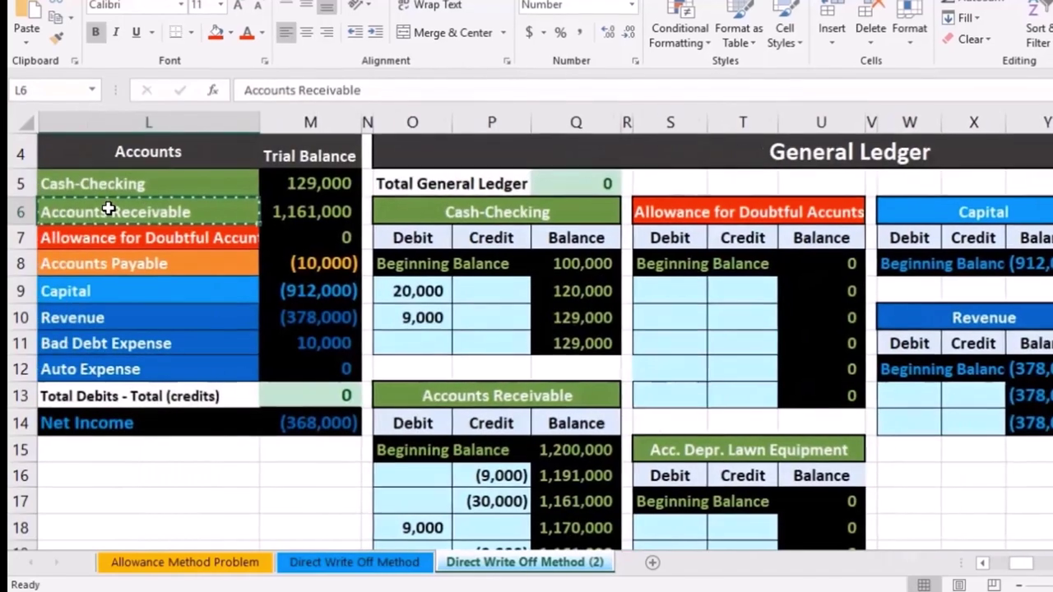
key("Right")
key("Right")
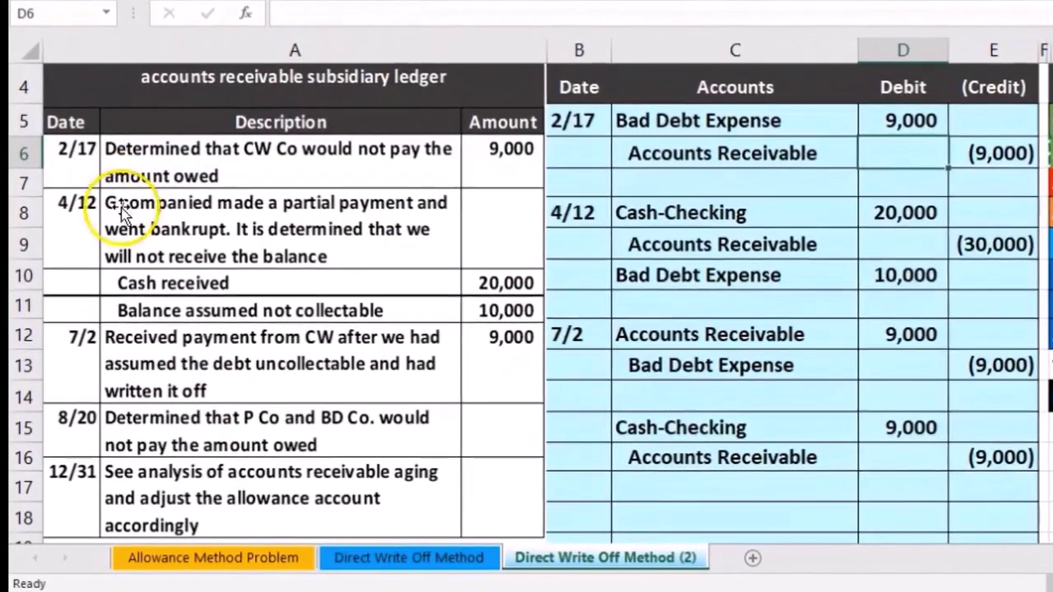
scroll(189, 271, "down", 1)
left_click(592, 409)
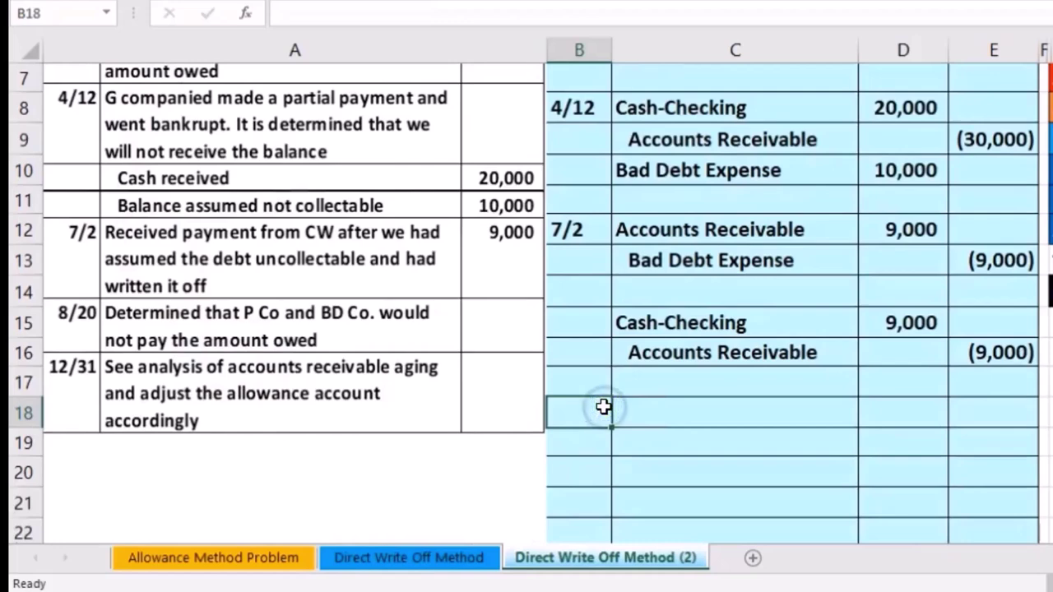
key("Return")
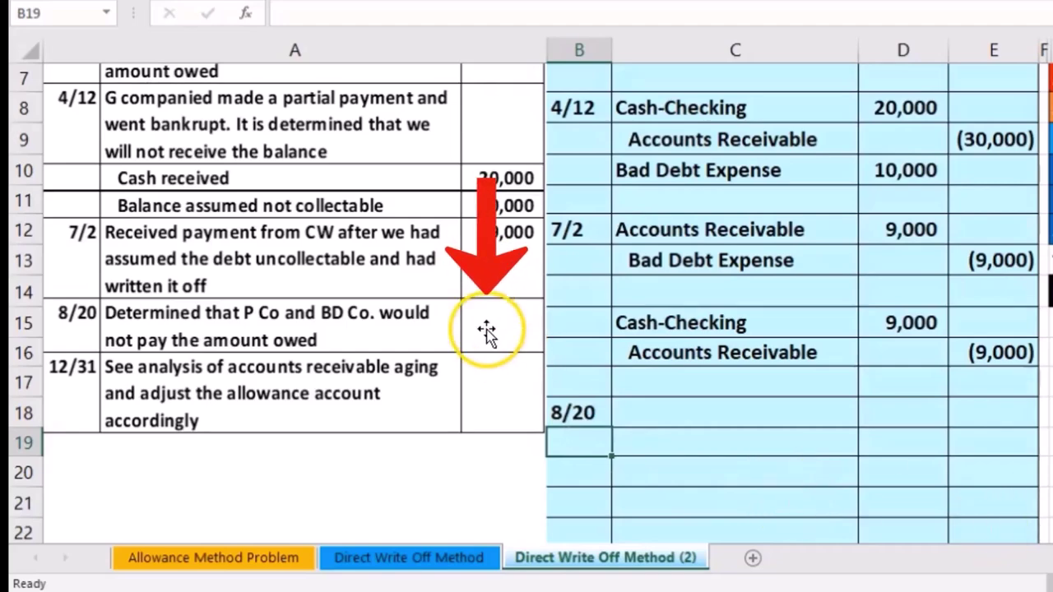
Check the P Co and BD Co balances in the subsidiary ledger and select both to see their sum
scroll(547, 292, "right", 10)
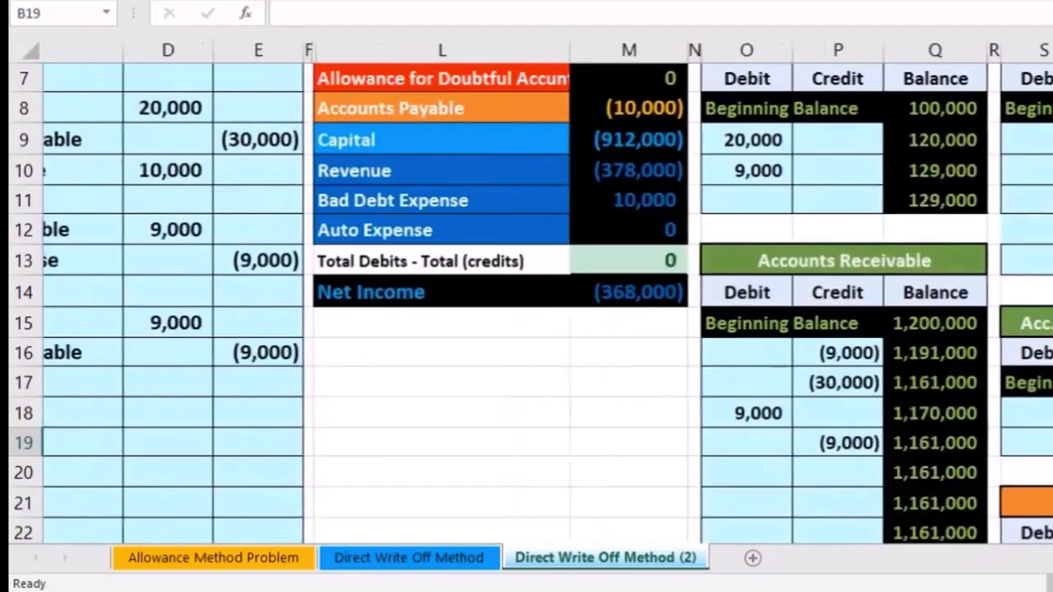
scroll(547, 292, "down", 3)
scroll(527, 304, "down", 4)
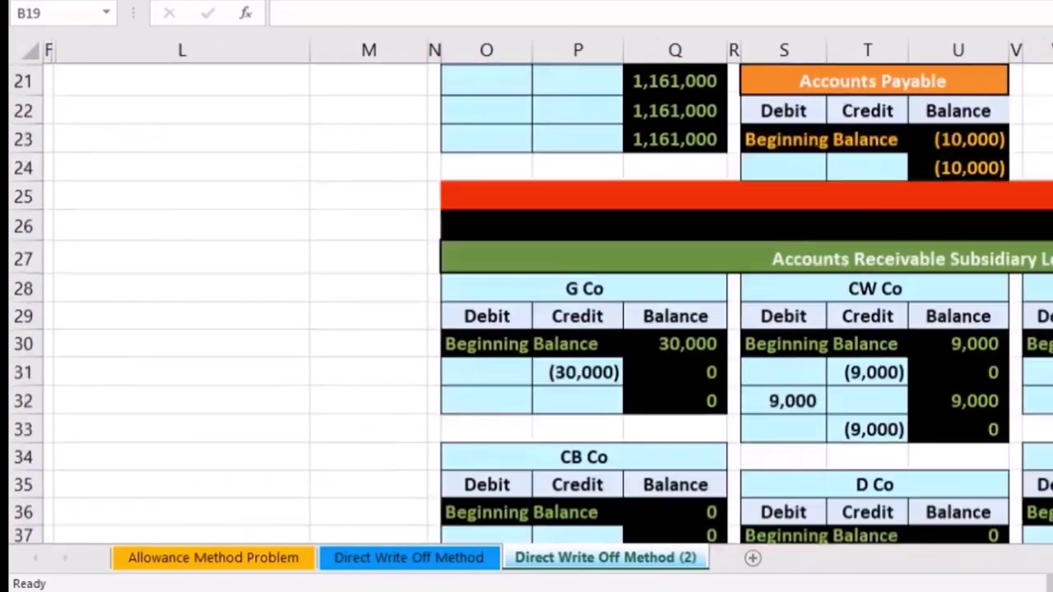
scroll(822, 370, "right", 3)
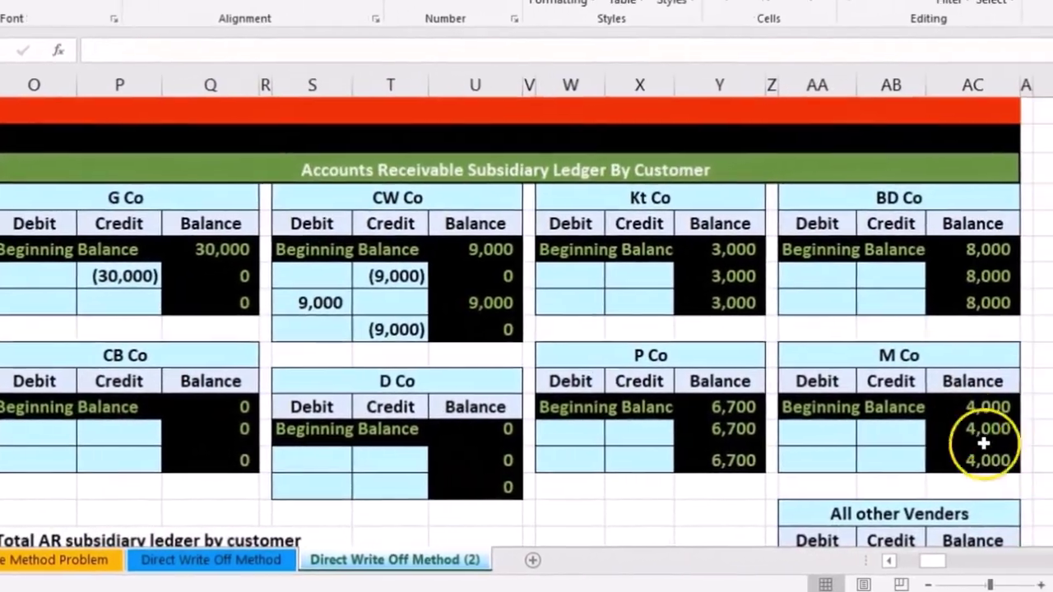
left_click(836, 402)
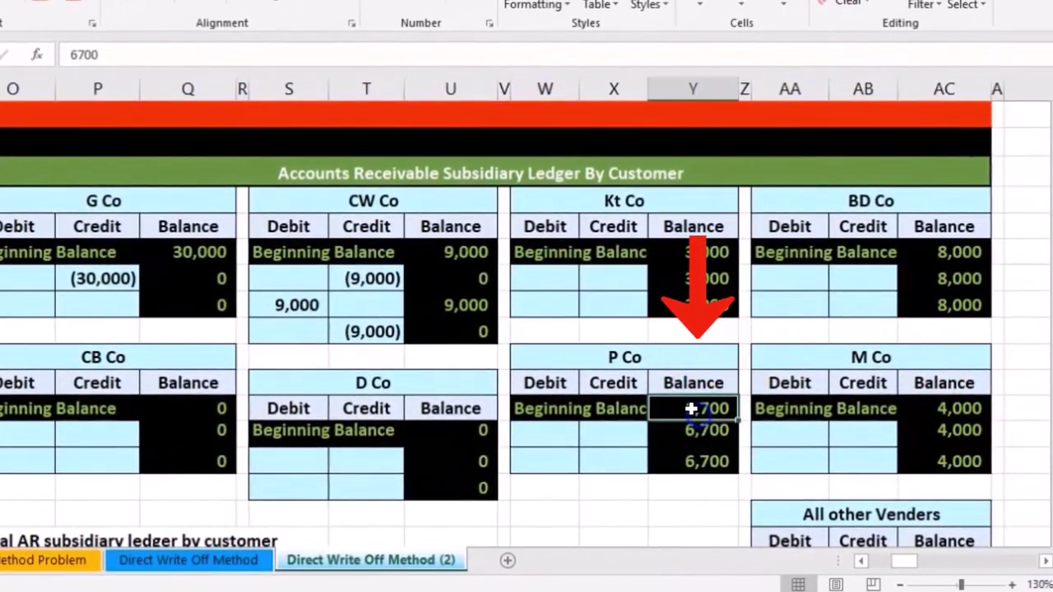
left_click(950, 254)
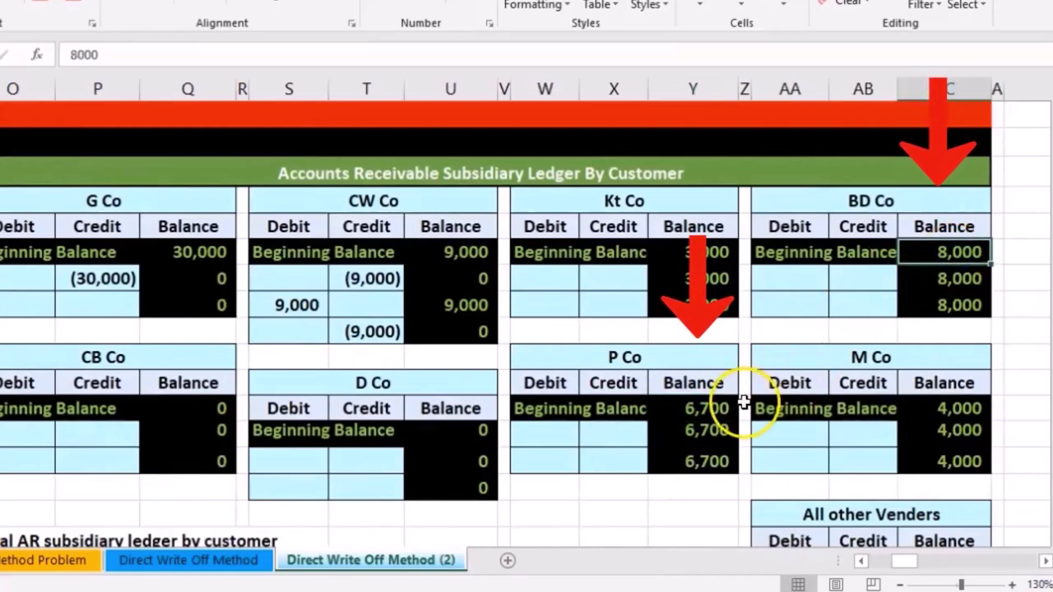
left_click(709, 411)
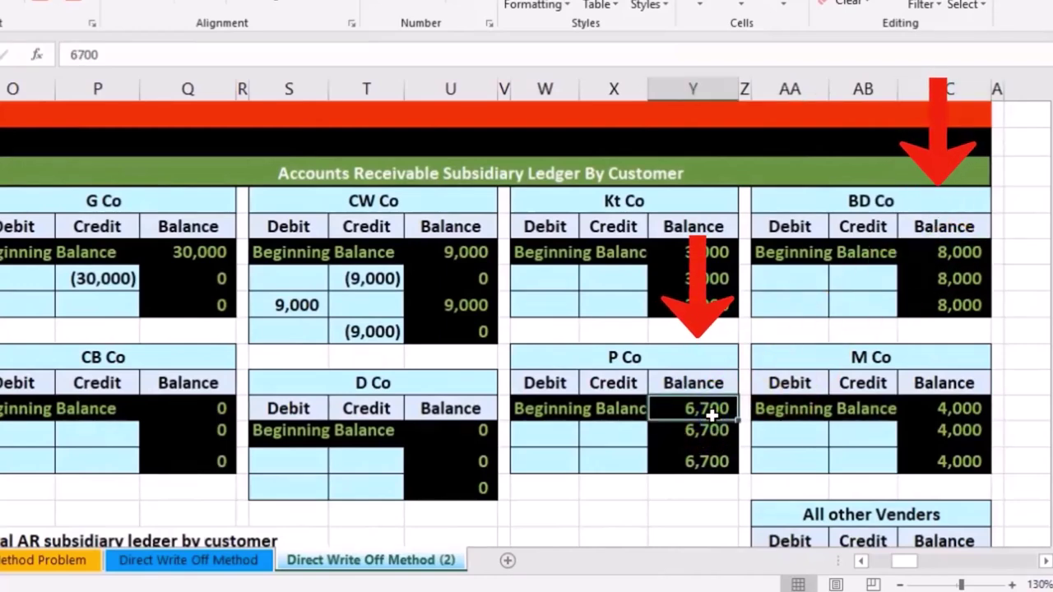
left_click(960, 255, "ctrl")
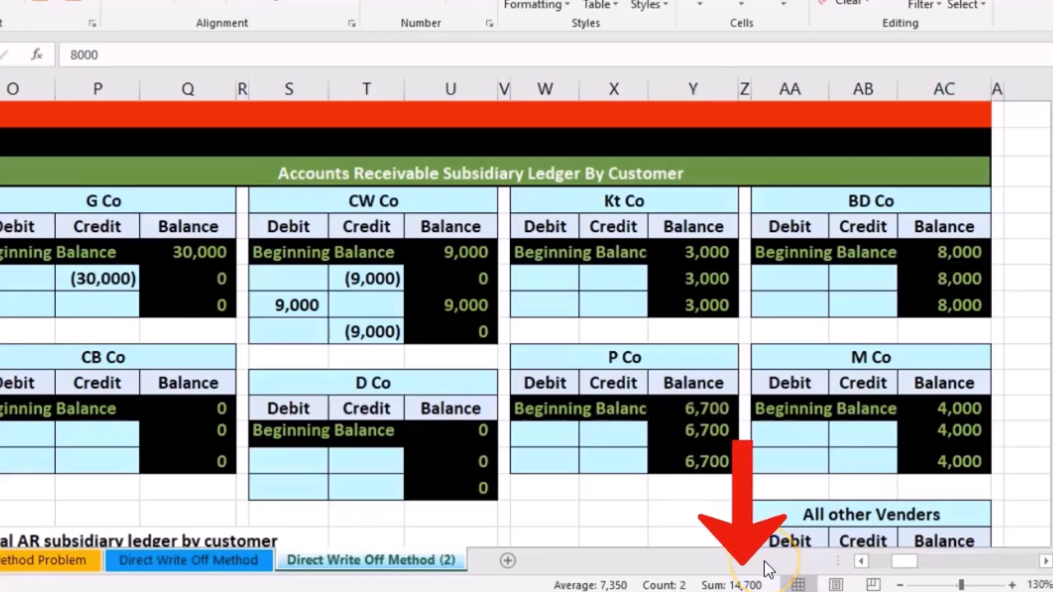
Add 6700 and 8000 in the Calculator to total the P Co and BD Co balances, and close it
left_click_drag(764, 170, 278, 106)
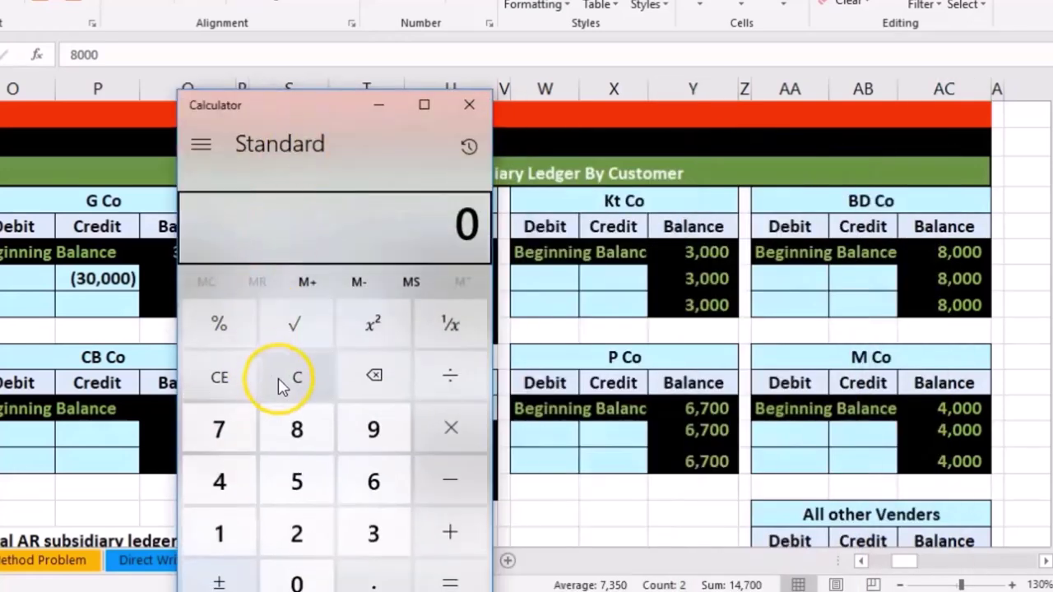
type("67")
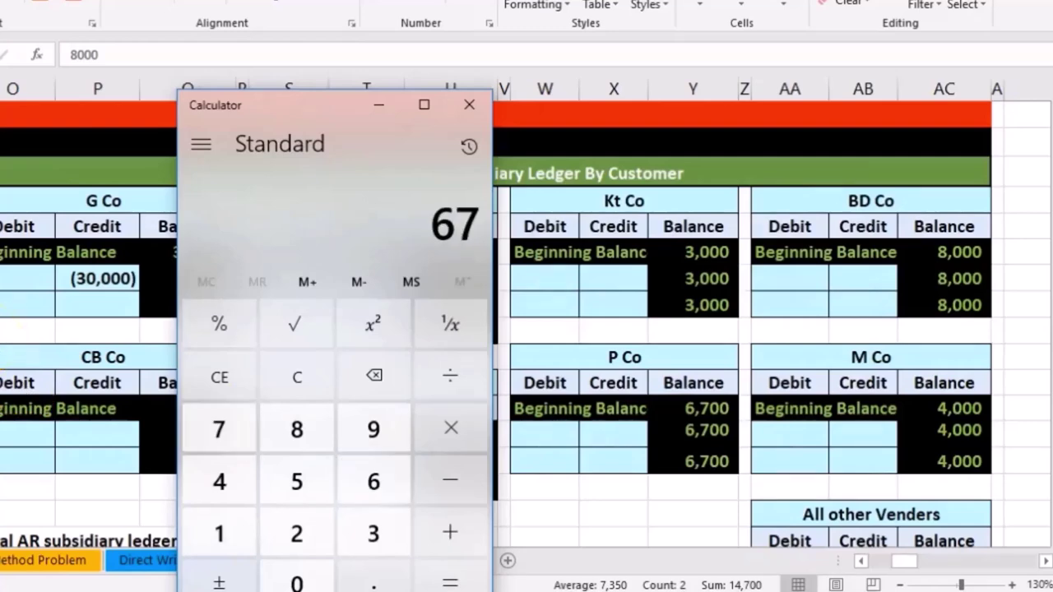
type("008000")
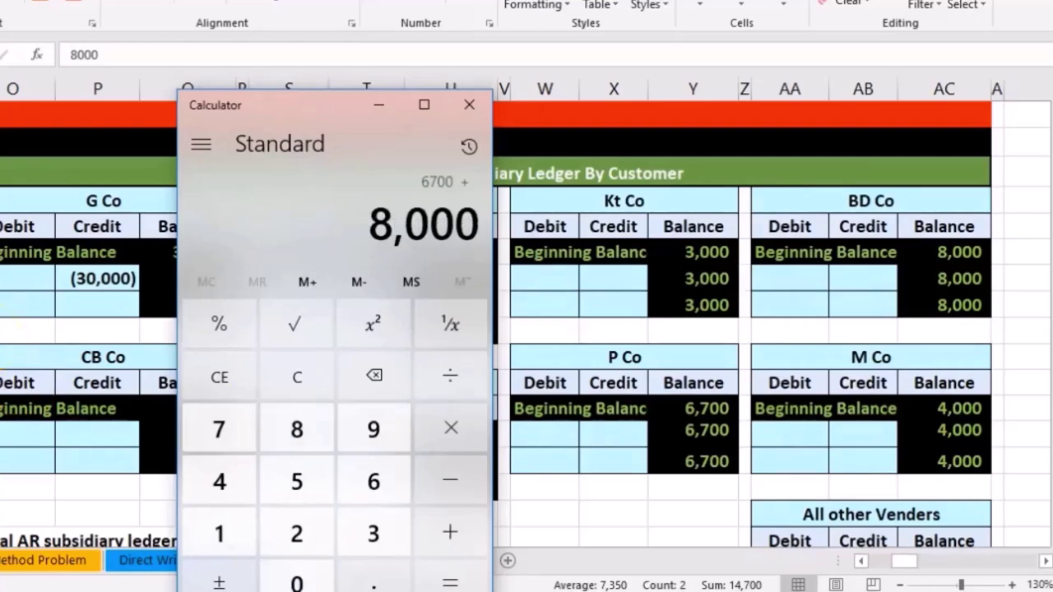
key("Return")
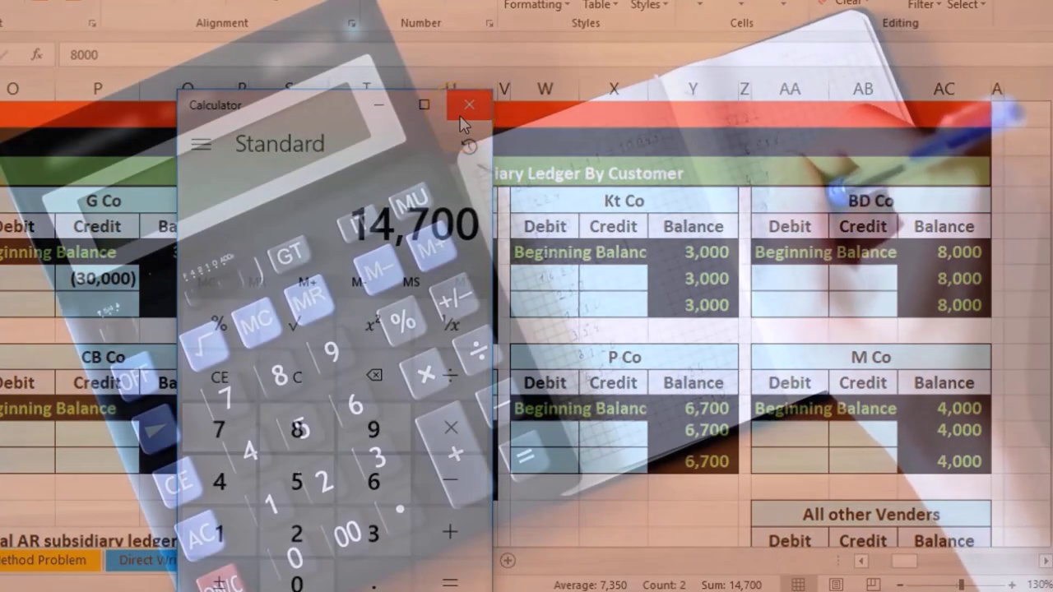
left_click(460, 119)
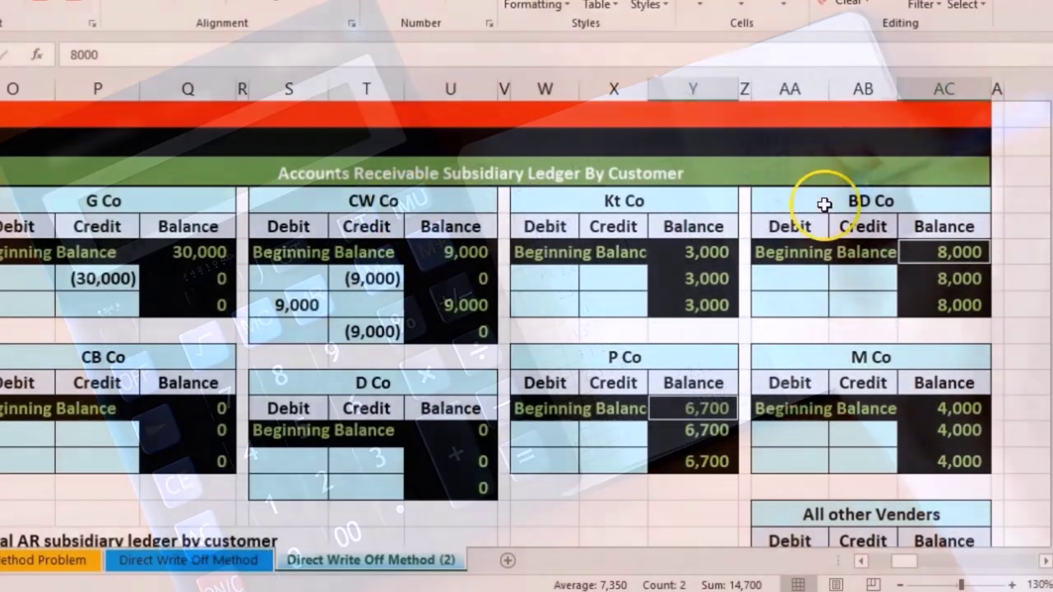
Highlight the BD Co and P Co headings in the accounts receivable subsidiary ledger with a yellow fill
left_click(824, 204)
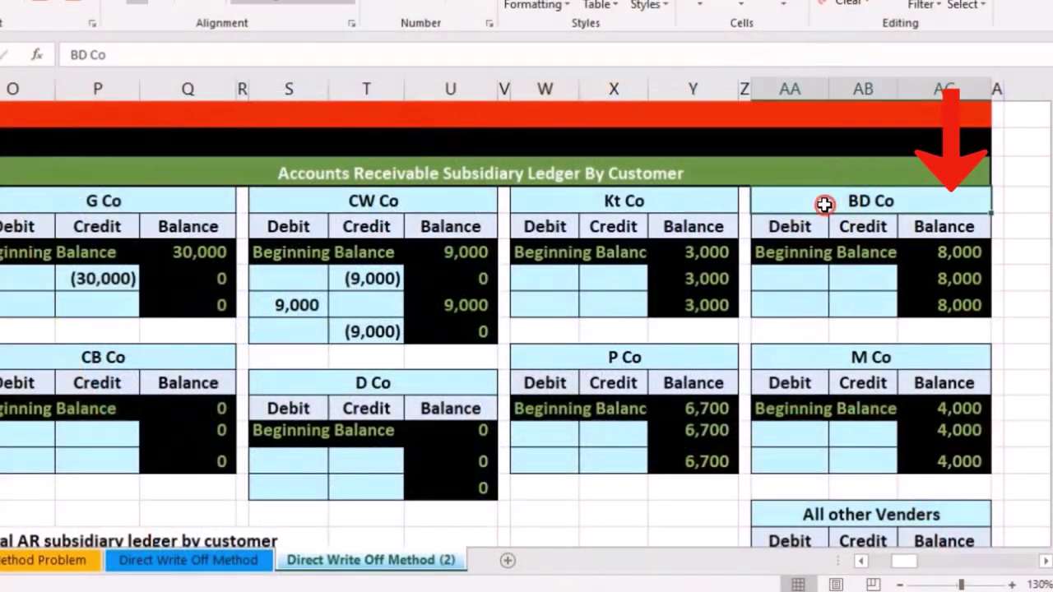
right_click(824, 204)
left_click(867, 174)
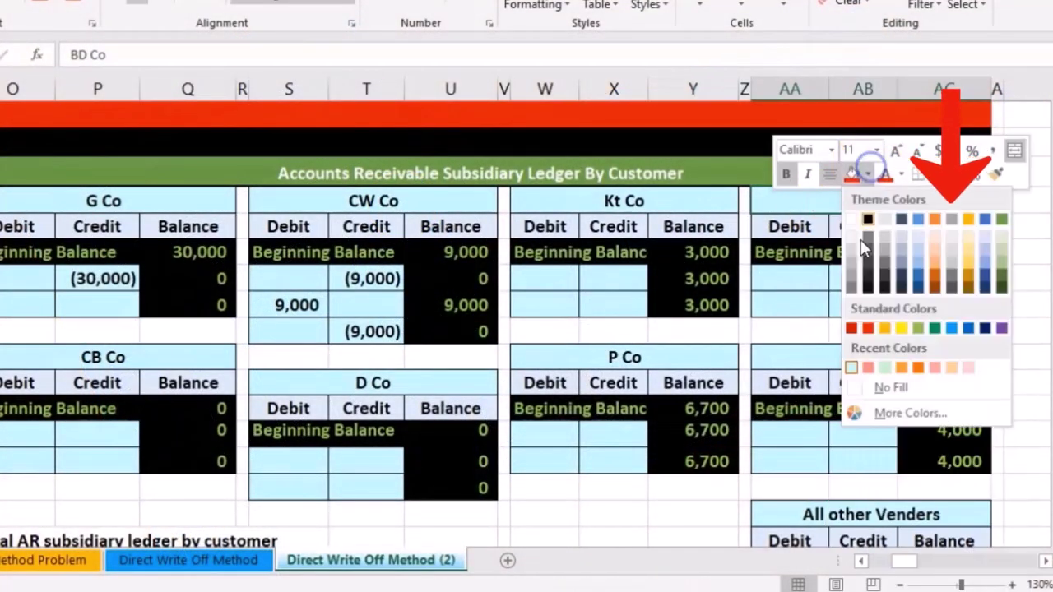
left_click(900, 329)
left_click(639, 364)
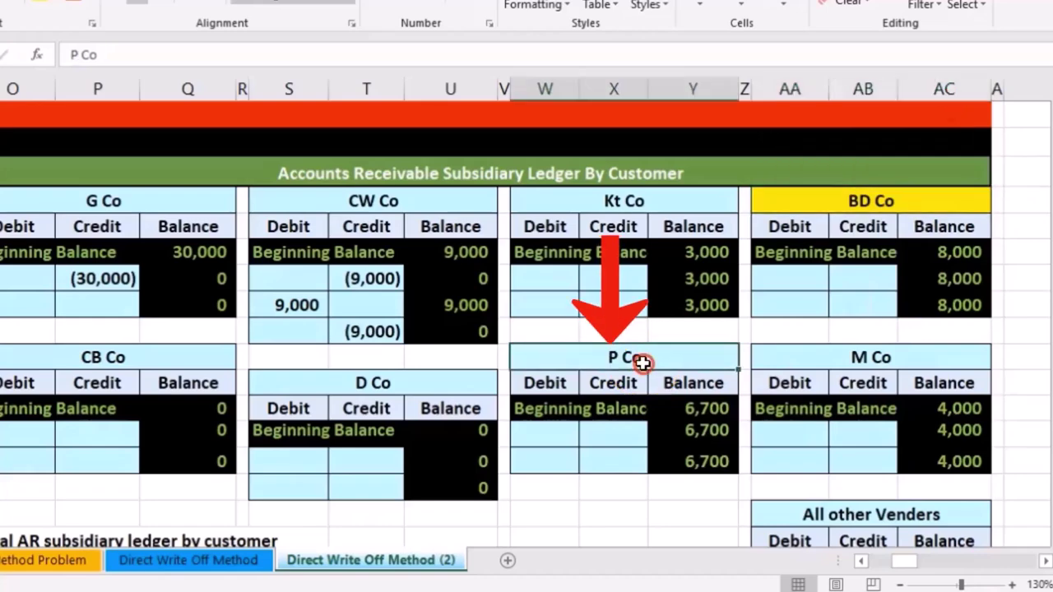
right_click(639, 364)
left_click(724, 417)
left_click(591, 463)
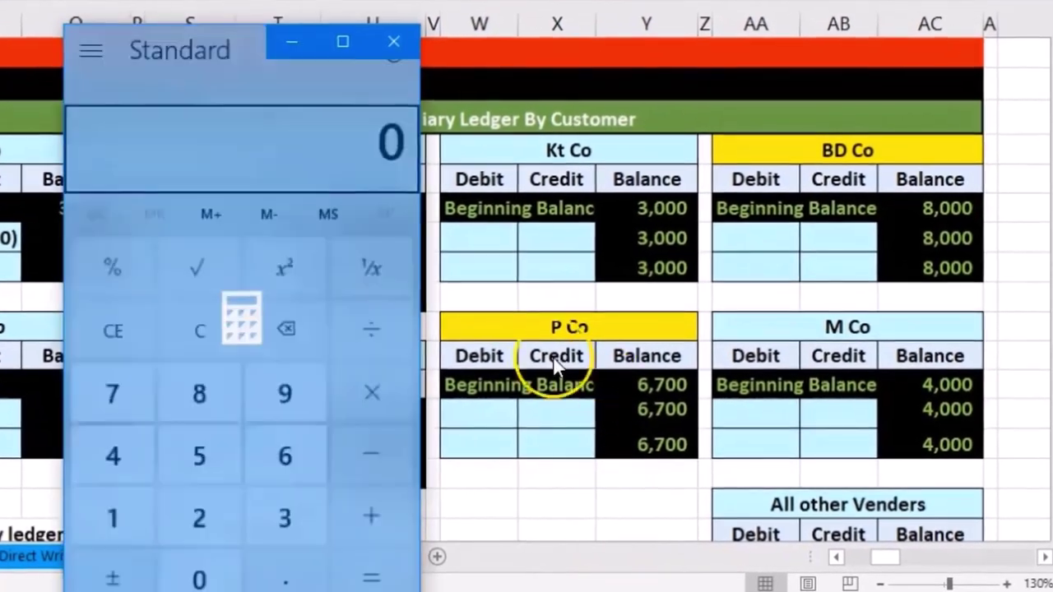
Add 8000 and 6700 in the Calculator, bring the trial balance into view, and put the Calculator away
type("8000")
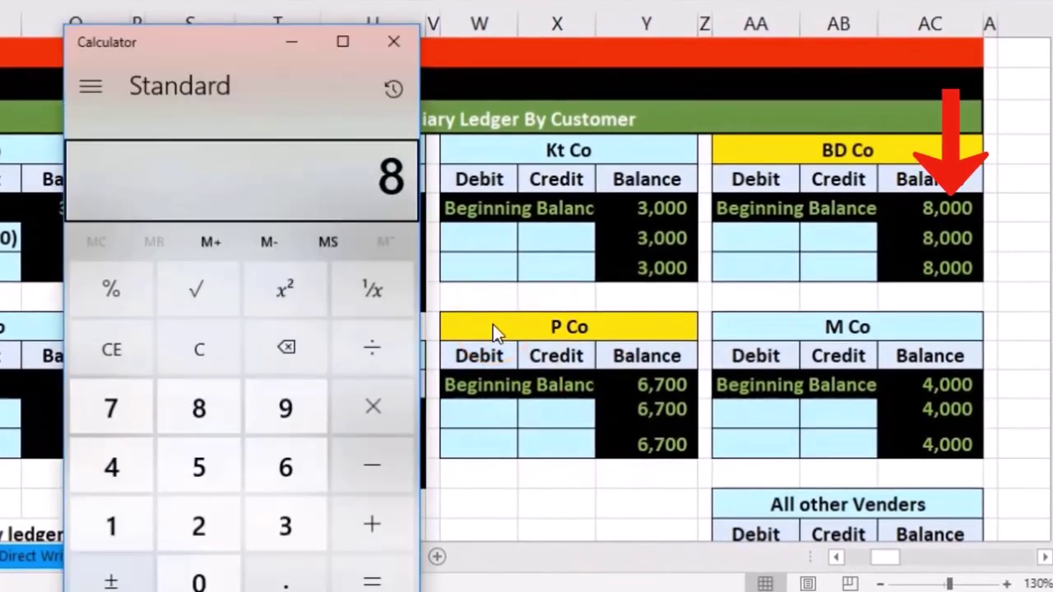
type("+6700")
key("Return")
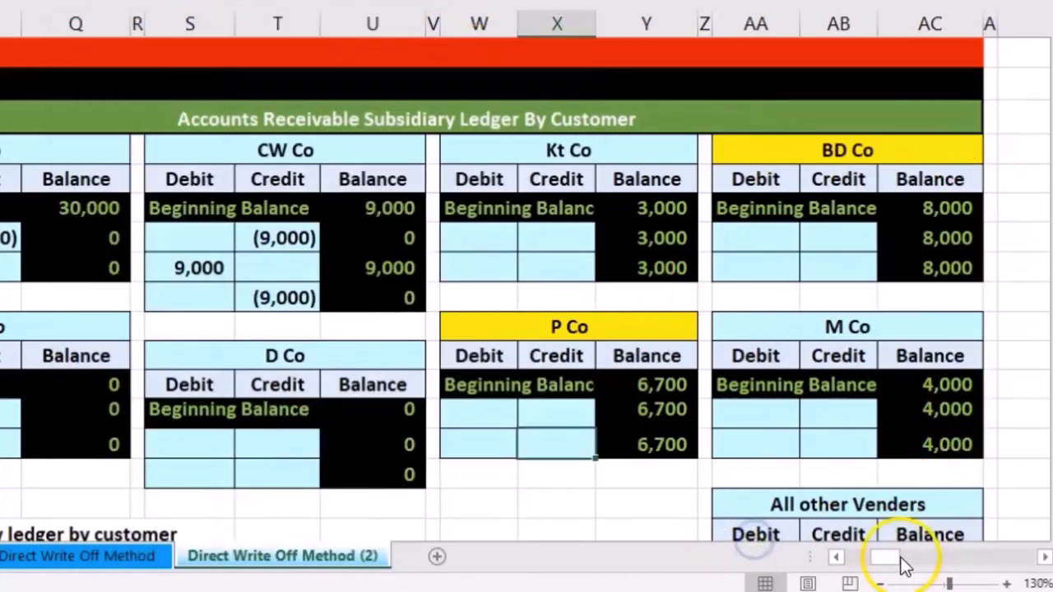
left_click_drag(886, 557, 841, 557)
scroll(467, 382, "up", 6)
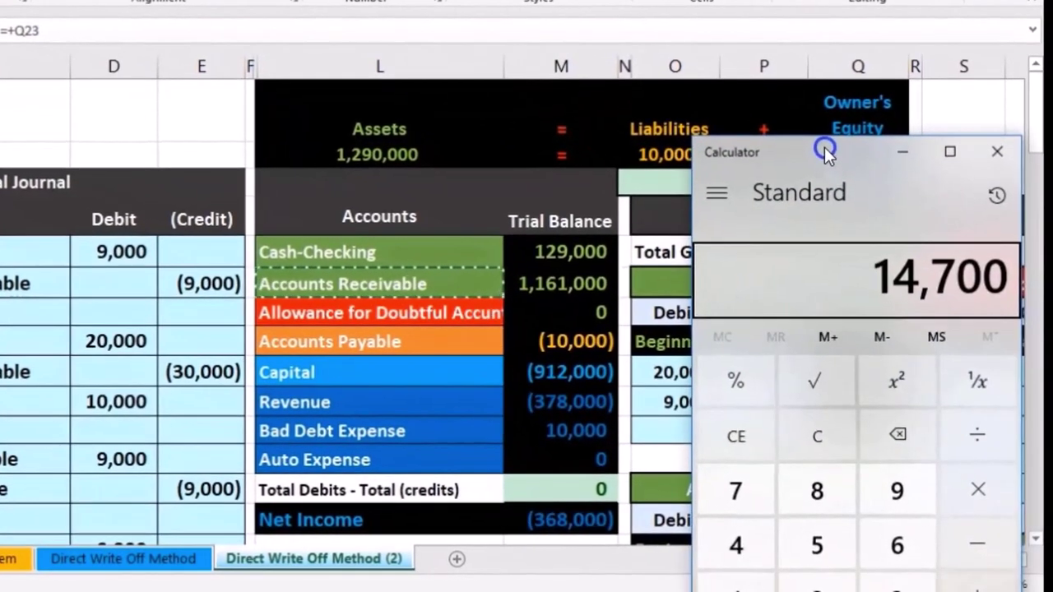
left_click(980, 194)
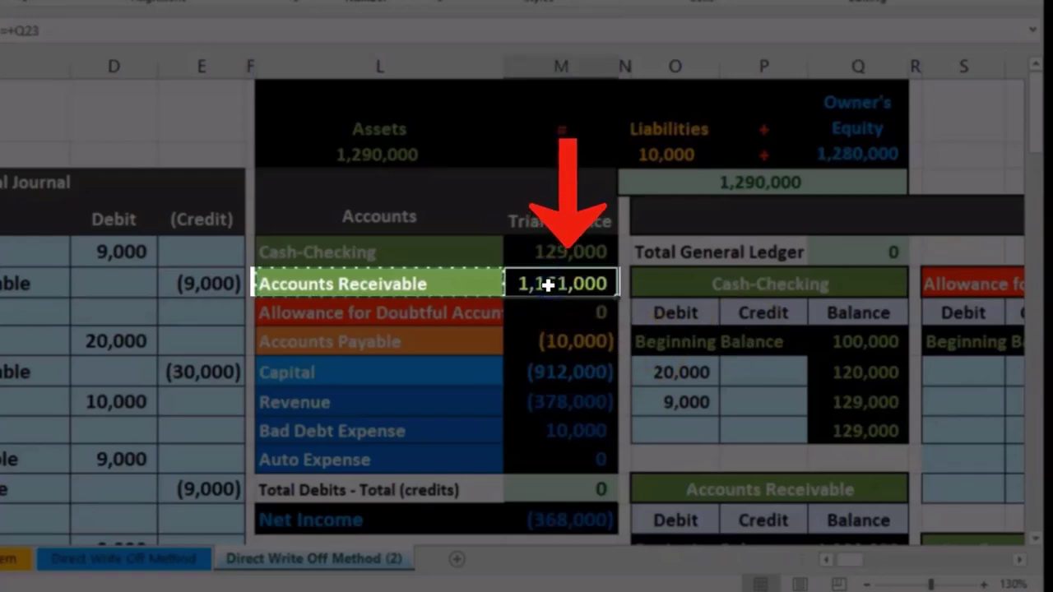
Copy the Accounts Receivable account name from the trial balance into C19 as values only and indent it
left_click_drag(853, 564, 841, 557)
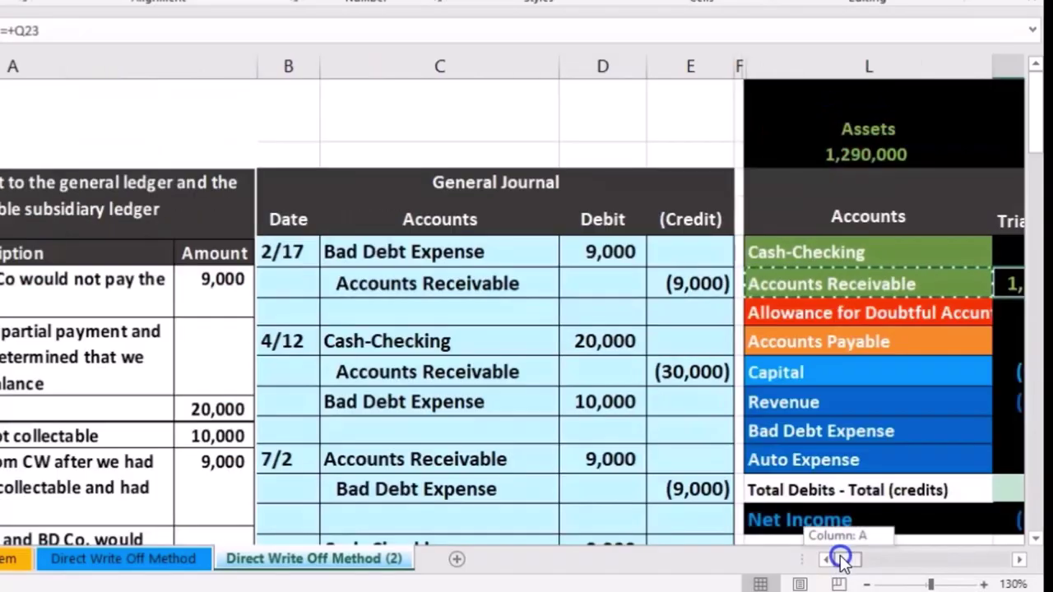
left_click(761, 279)
right_click(776, 284)
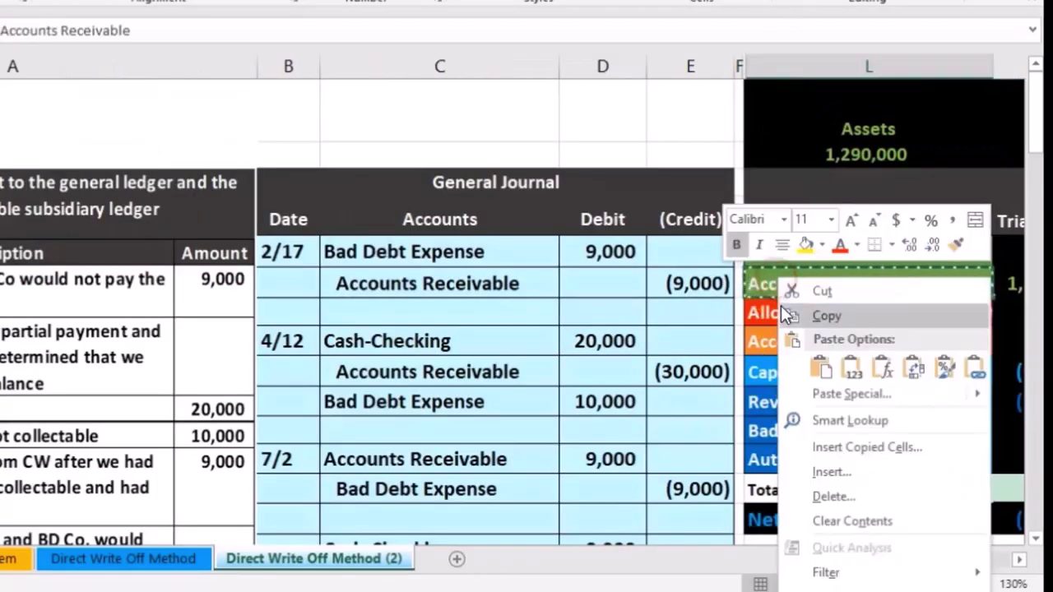
left_click(826, 316)
scroll(493, 362, "down", 3)
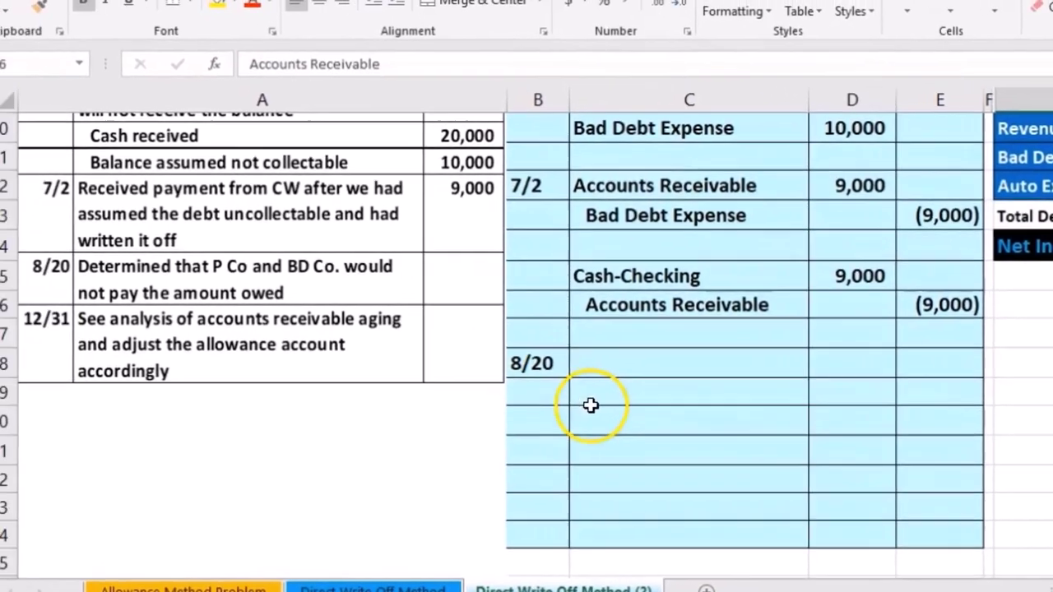
left_click(353, 399)
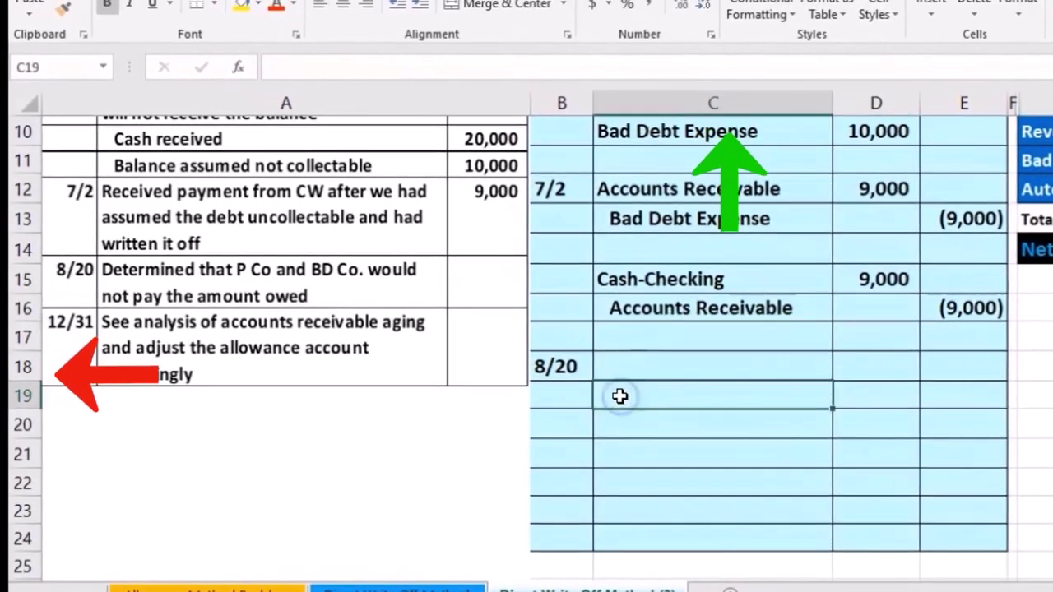
right_click(619, 396)
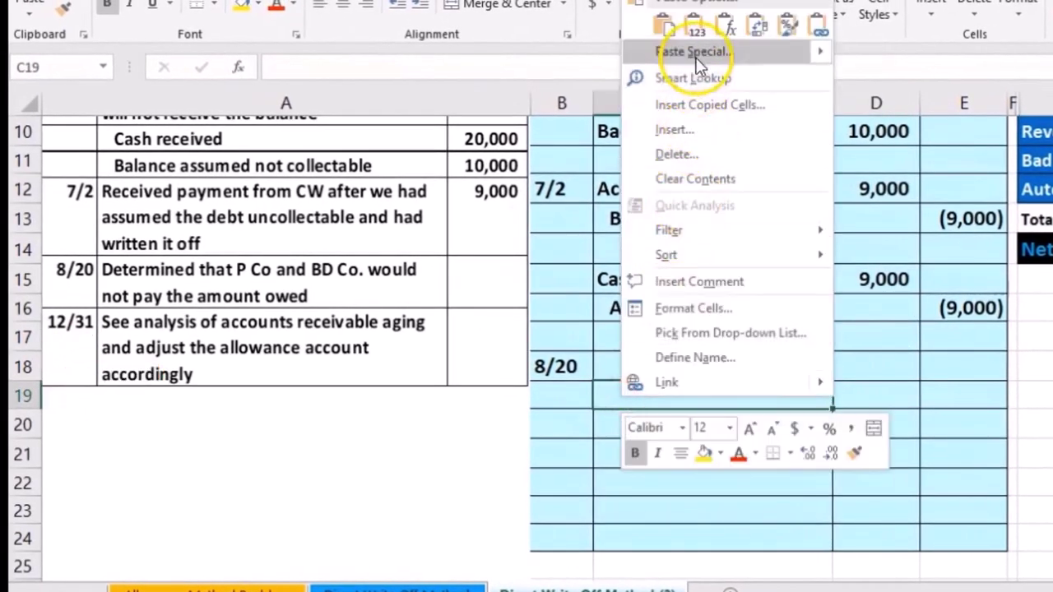
left_click(696, 26)
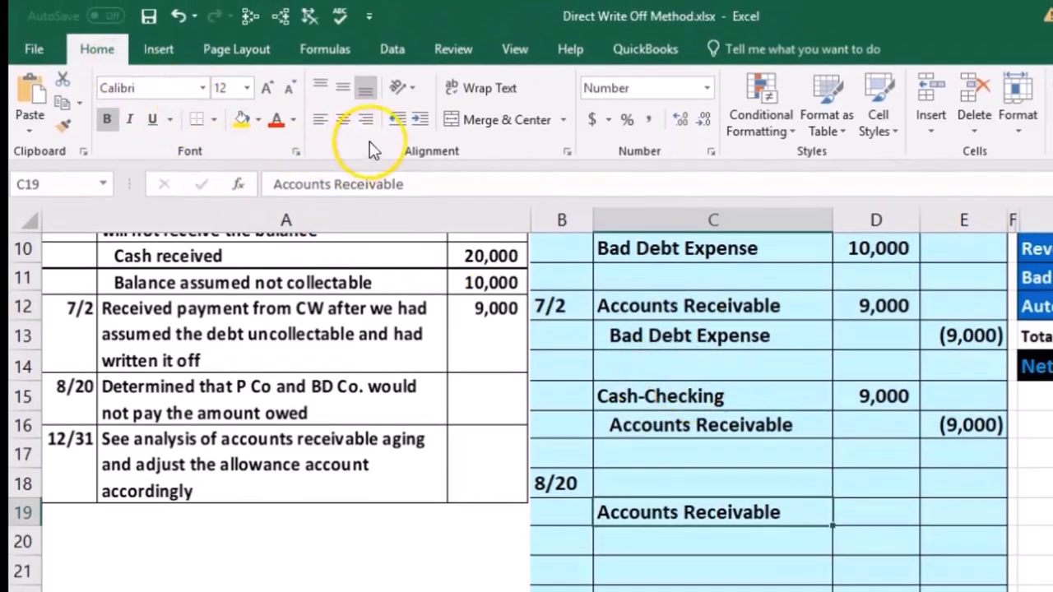
left_click(419, 120)
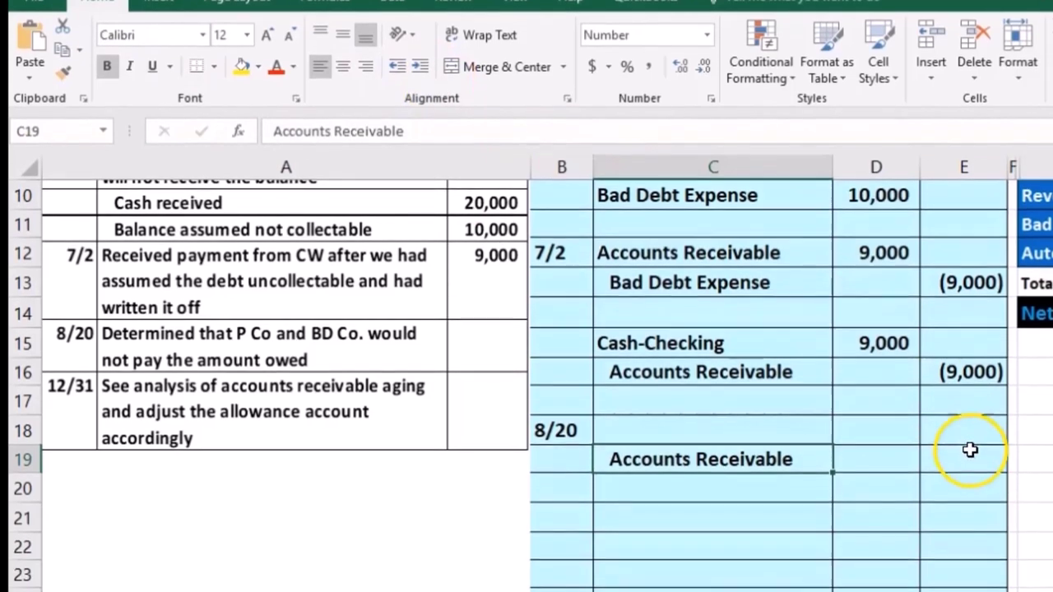
Enter -14700 in E19 as the Accounts Receivable credit of the 8/20 entry
left_click(970, 512)
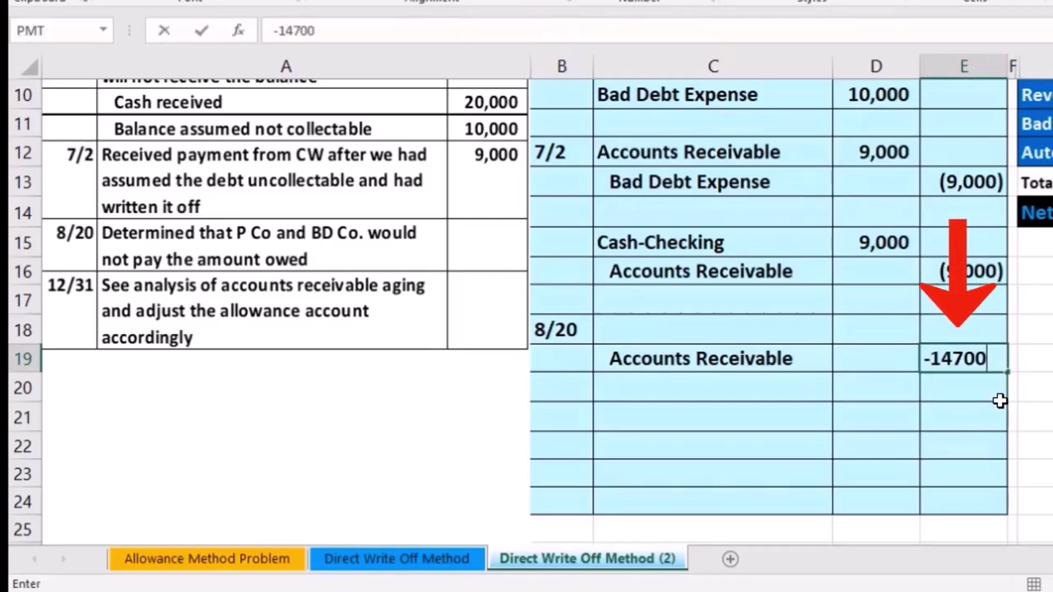
type("-14700")
key("Return")
Enter the debit of the 8/20 entry in D18 as a formula giving the negative of the credit in E19
key("Left")
key("Up")
key("Up")
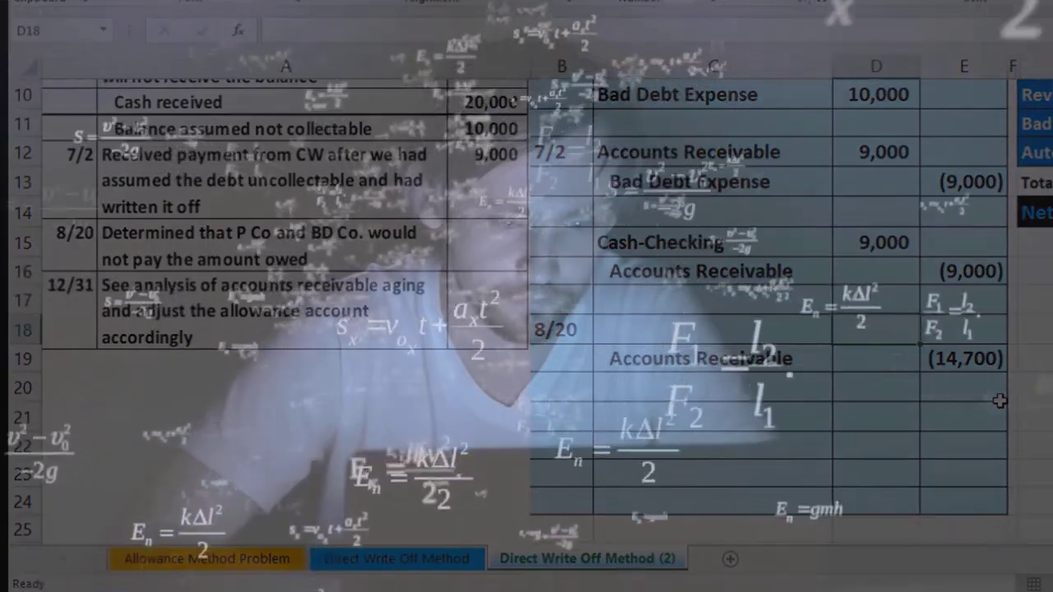
type("-")
key("Down")
key("Right")
key("Return")
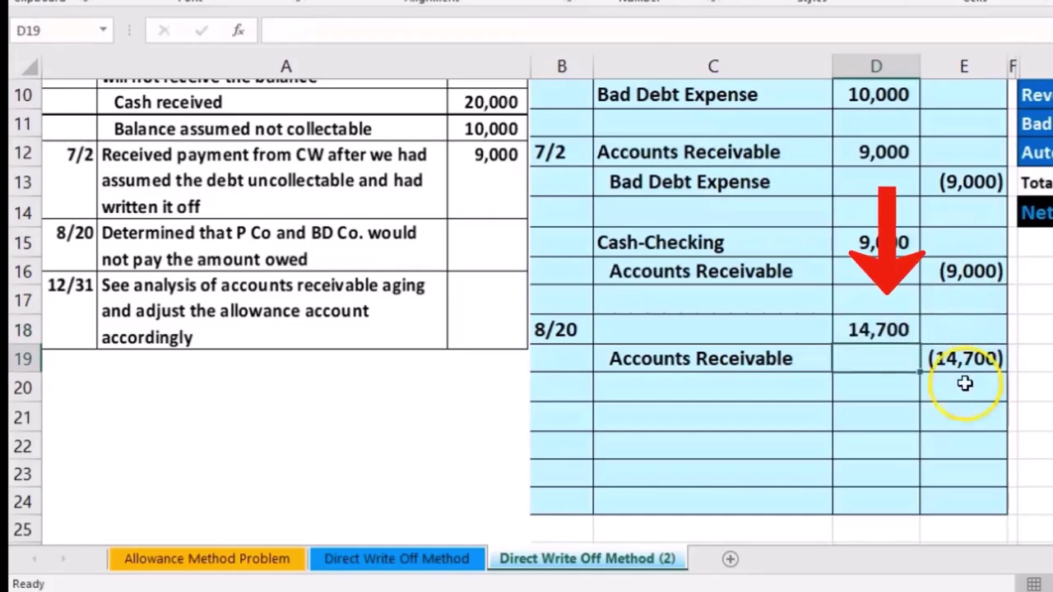
Copy the Bad Debt Expense account name from the trial balance into C18 of the general journal as values only
left_click(736, 336)
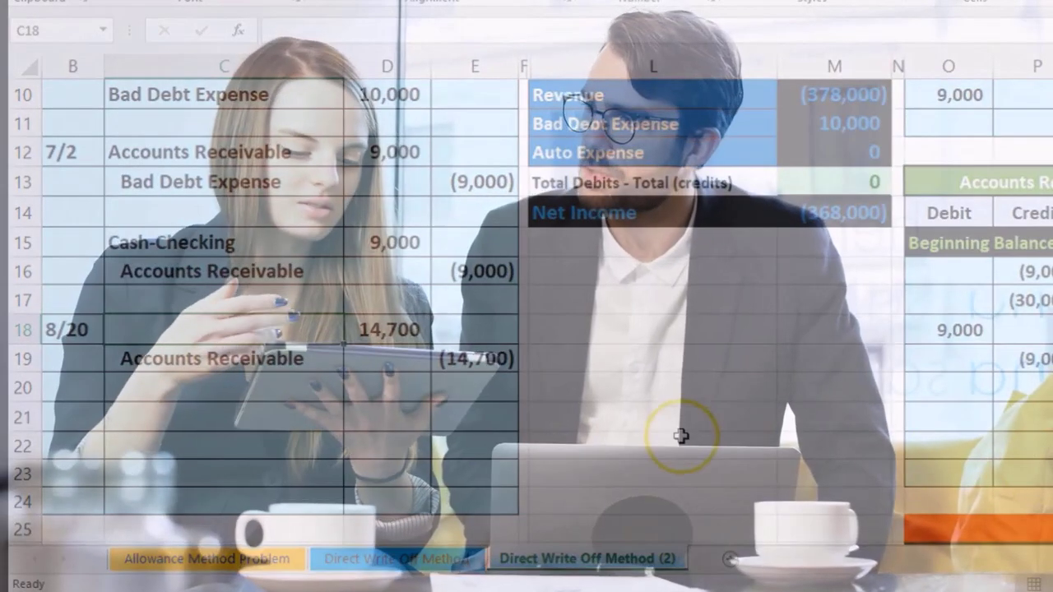
scroll(681, 430, "up", 2)
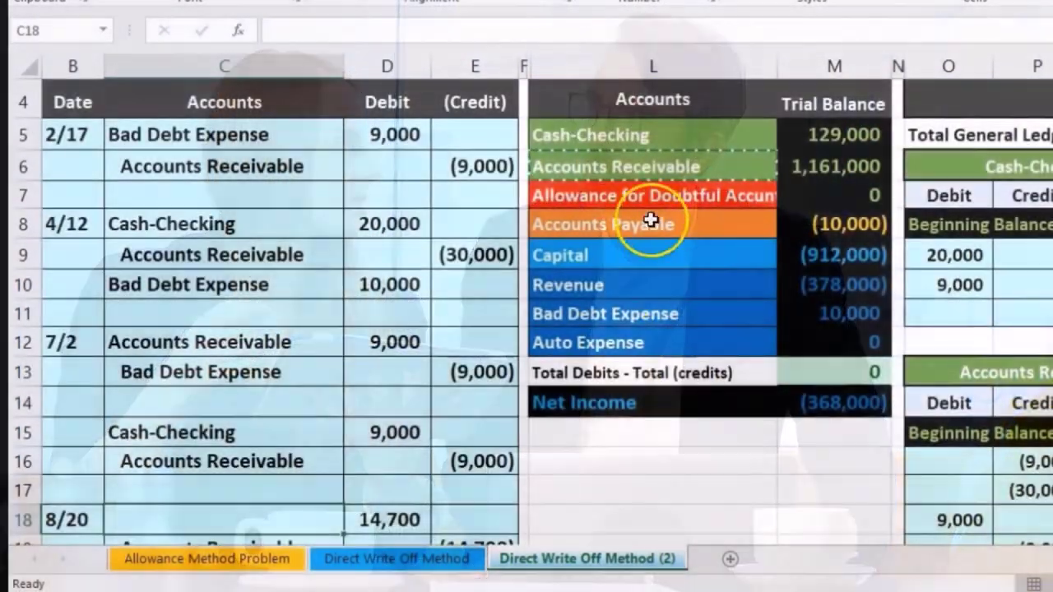
left_click(648, 195)
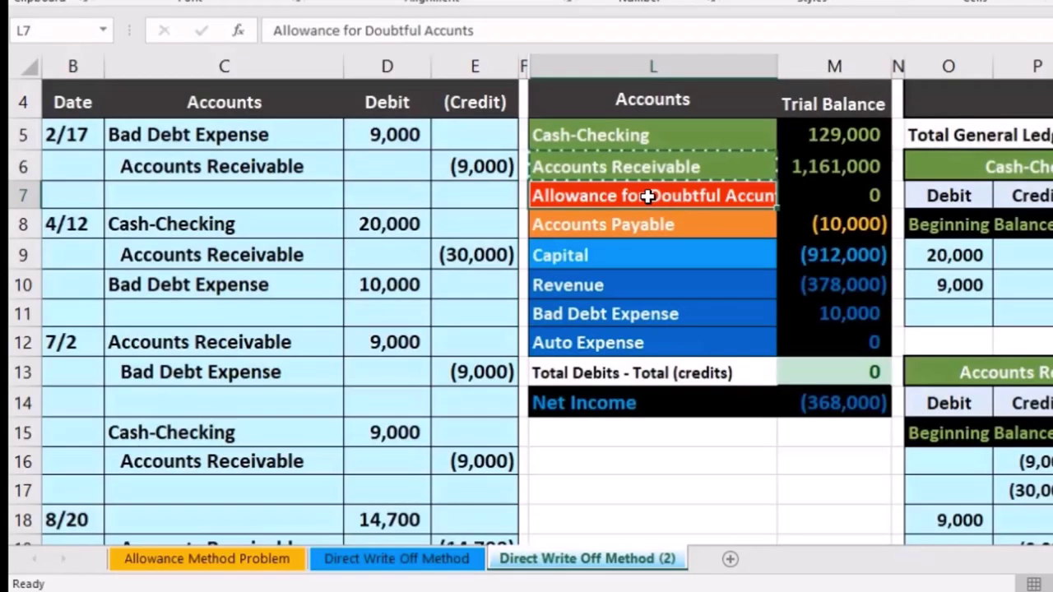
left_click(629, 313)
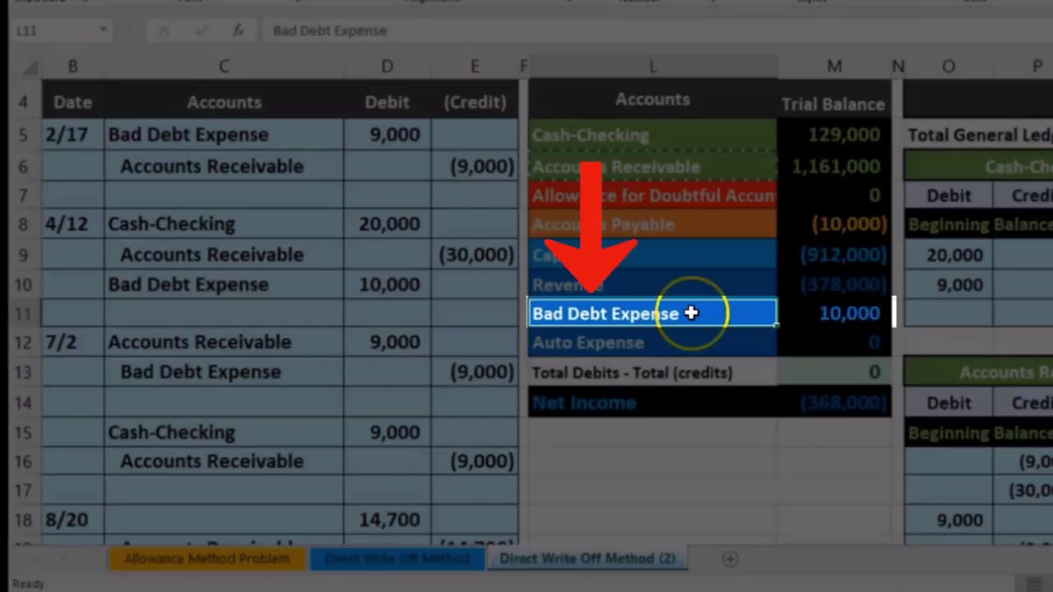
left_click_drag(681, 312, 719, 309)
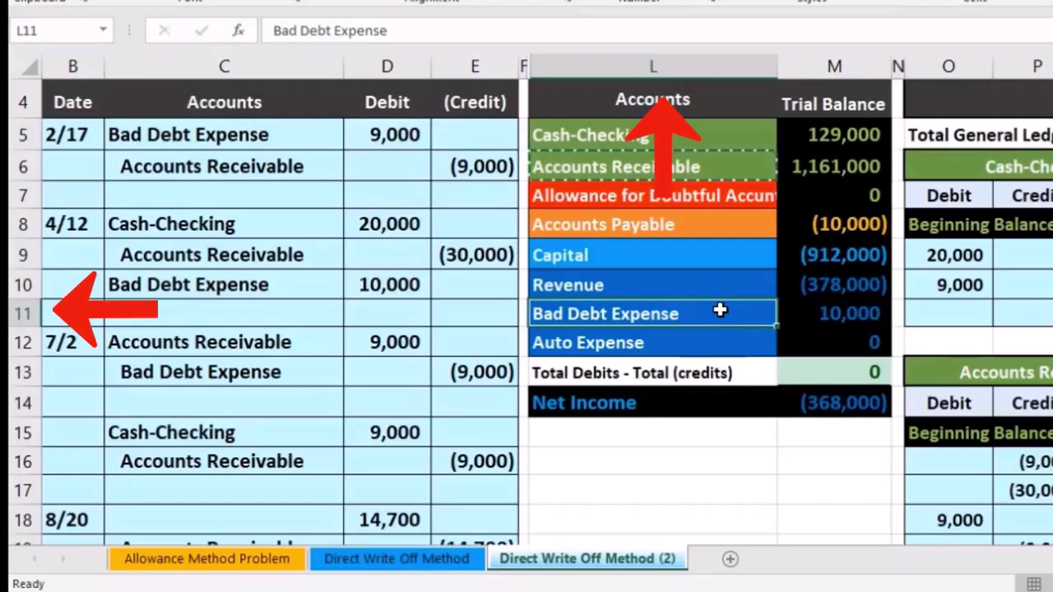
right_click(720, 310)
left_click(743, 329)
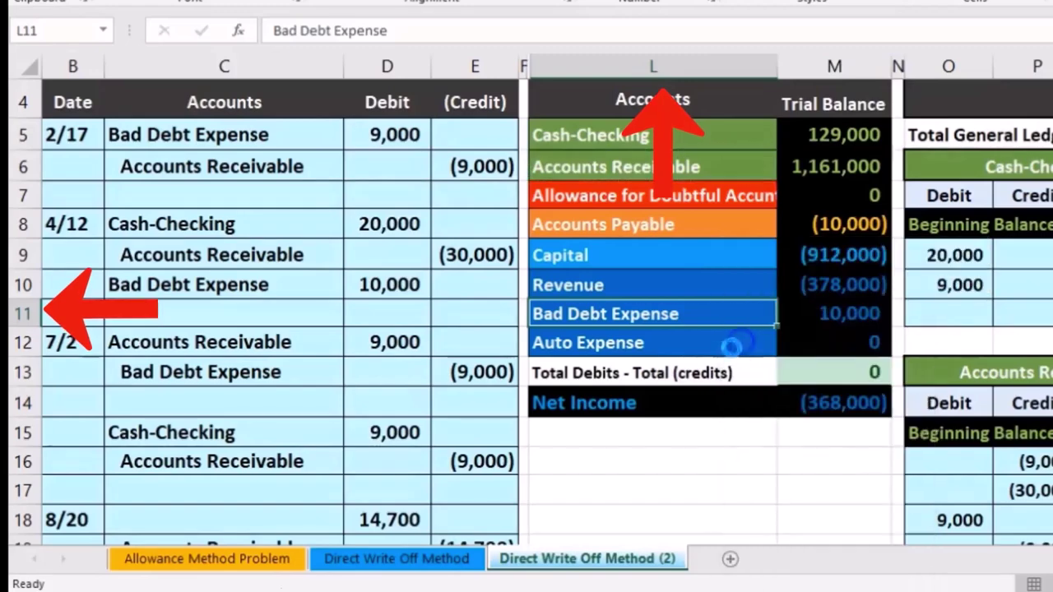
scroll(352, 400, "down", 3)
left_click(224, 238)
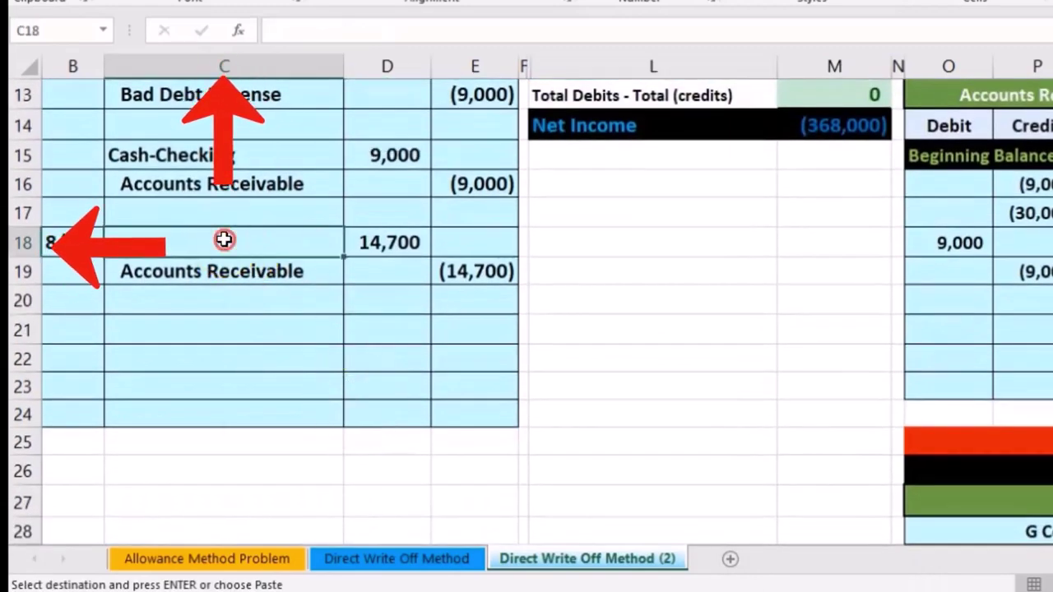
right_click(224, 238)
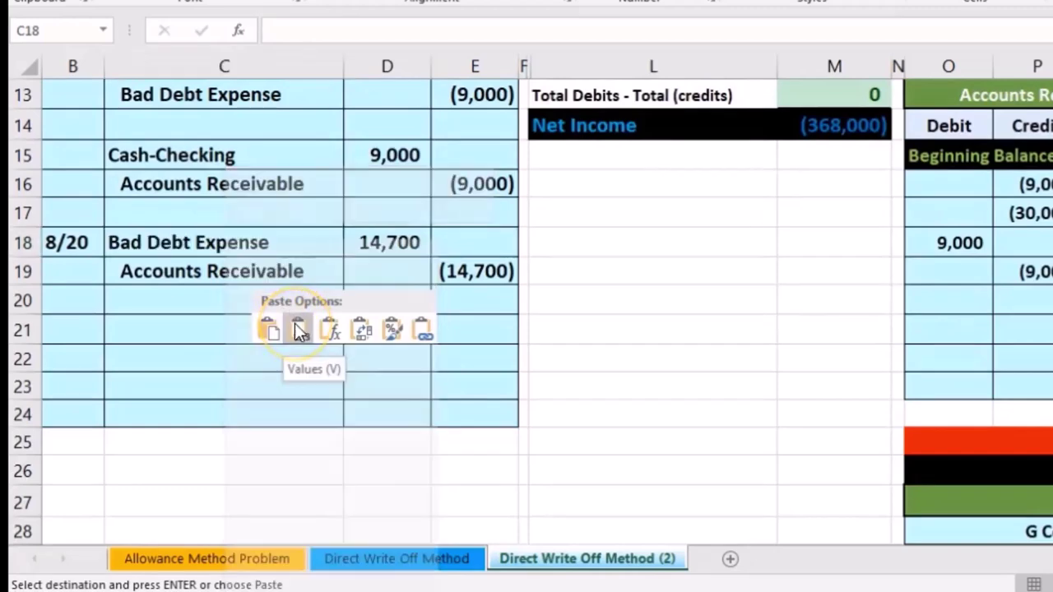
left_click(295, 323)
Compare the Bad Debt Expense debit in row 18 of the journal with the Bad Debt Expense trial balance line
mouse_move(255, 249)
left_mouse_down()
mouse_move(235, 240)
mouse_move(393, 244)
left_mouse_up()
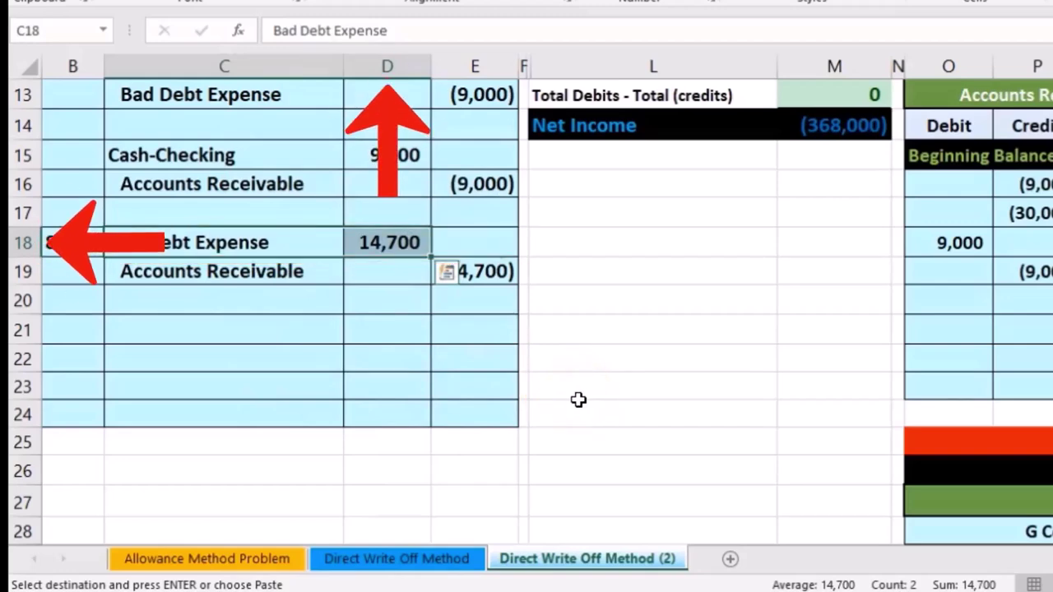
scroll(579, 400, "up", 1)
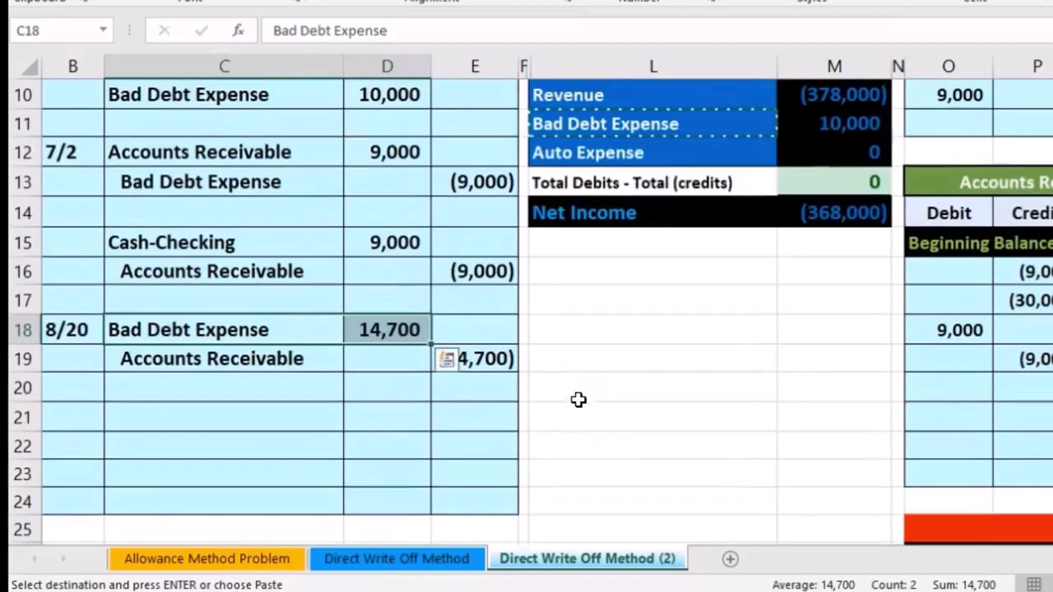
left_click_drag(607, 121, 815, 115)
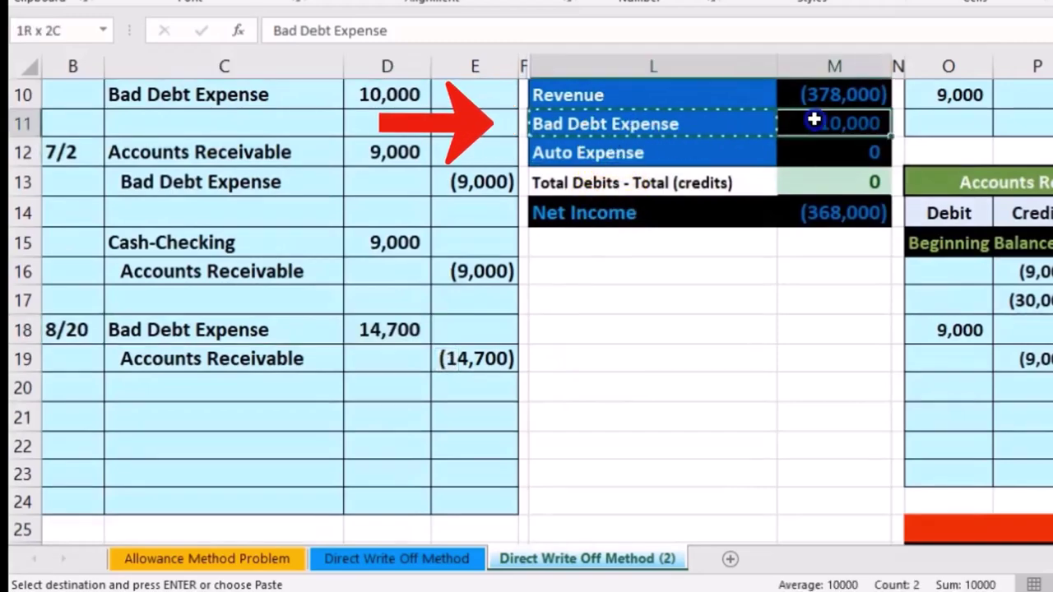
scroll(755, 421, "up", 1)
scroll(755, 421, "up", 1)
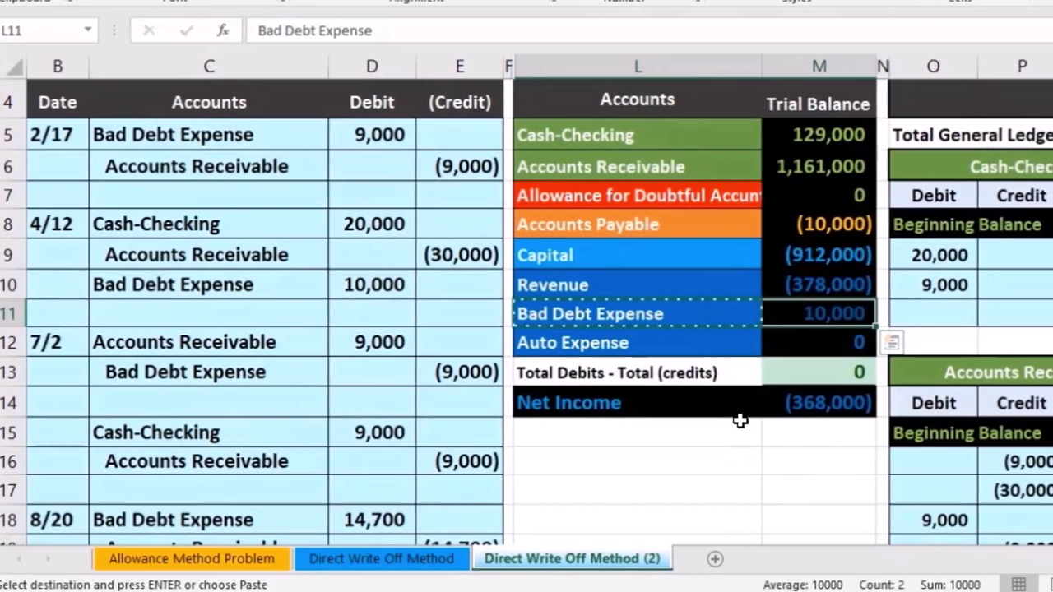
Post the 8/20 debit to the Bad Debt Expense ledger in AA12 as a formula linking to journal cell D18
key("Right")
key("Right")
key("Right")
key("Right")
key("Right")
key("Right")
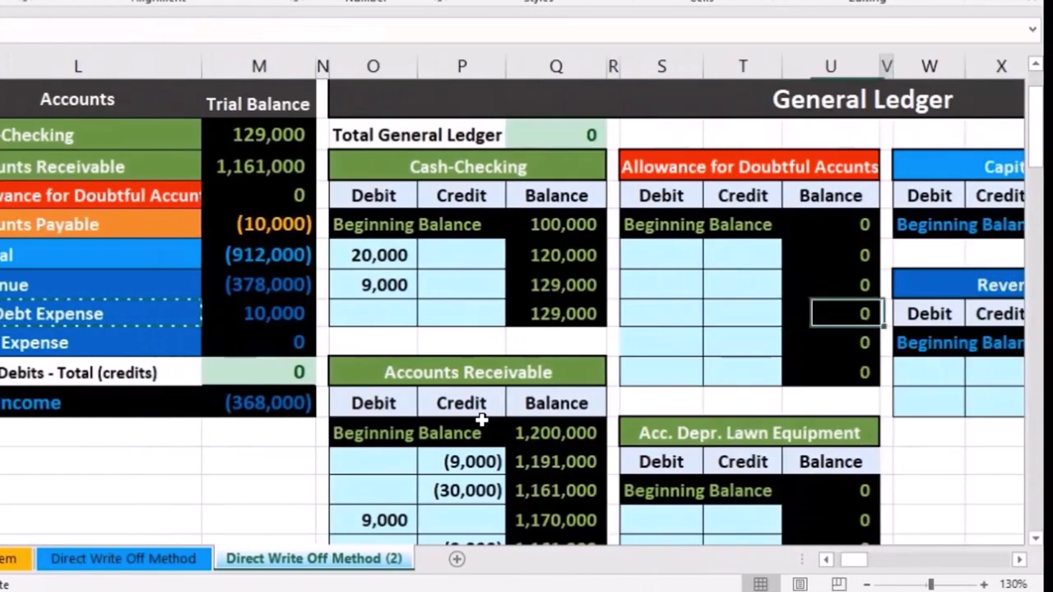
key("Right")
key("Right")
key("Right")
key("Right")
key("Right")
key("Right")
key("Right")
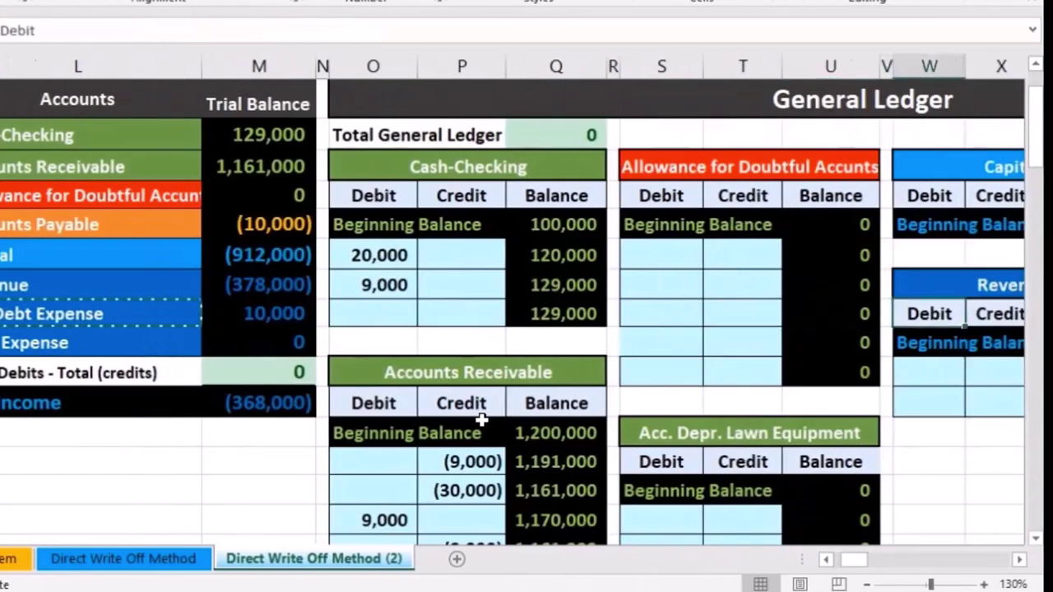
key("Right")
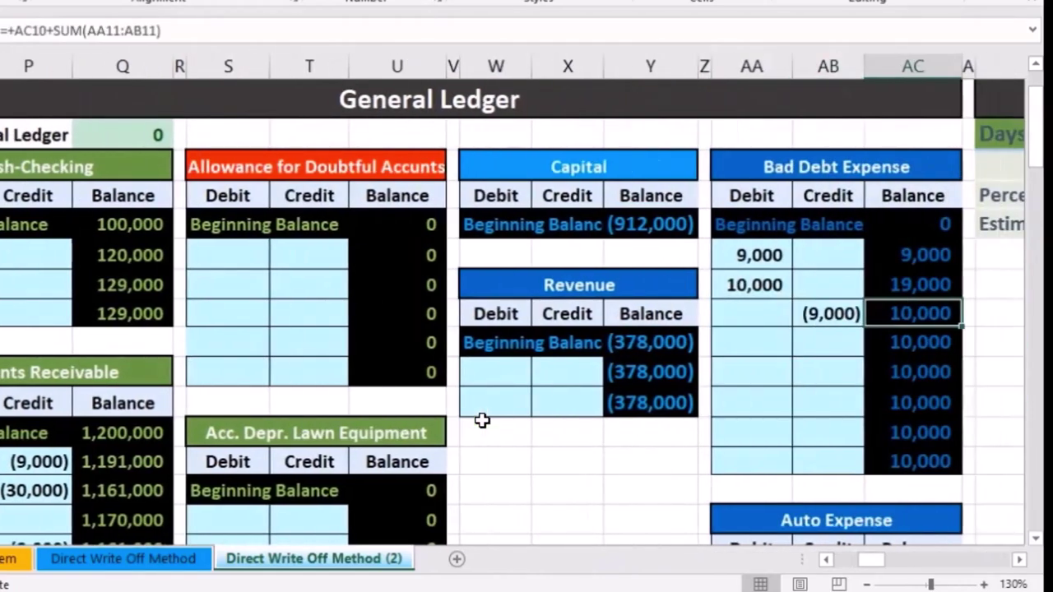
left_click(743, 346)
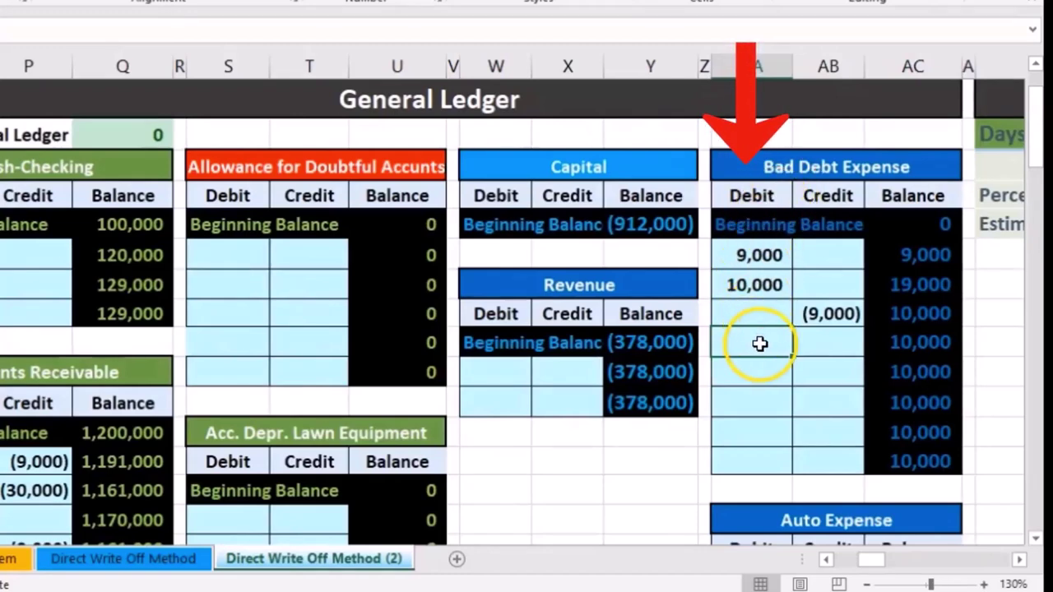
type("=")
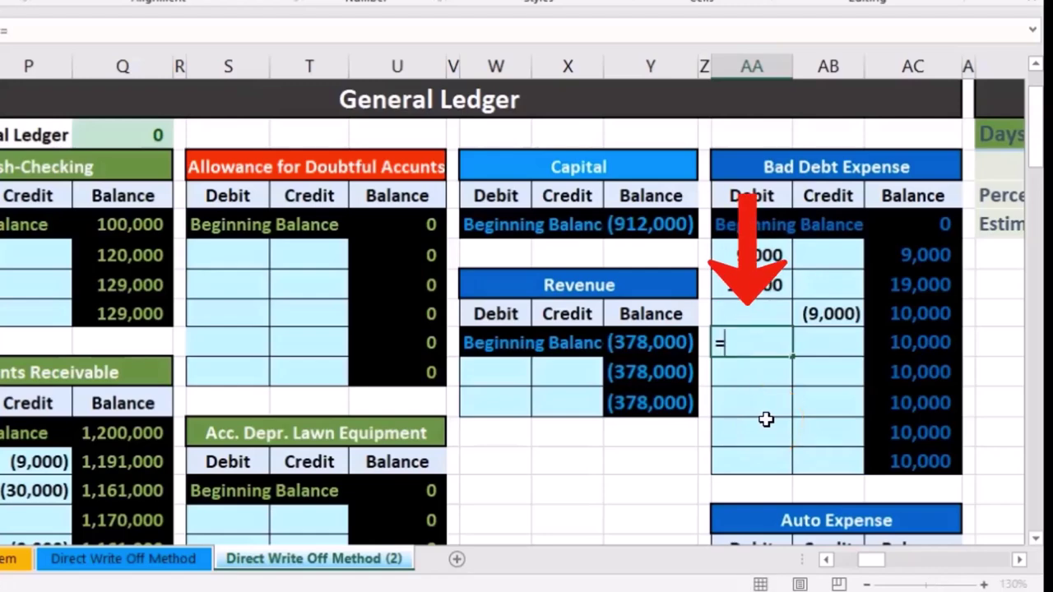
key("Left")
key("Left")
key("Left")
key("Left")
key("Left")
key("Left")
key("Left")
key("Left")
key("Left")
key("Left")
key("Left")
key("Left")
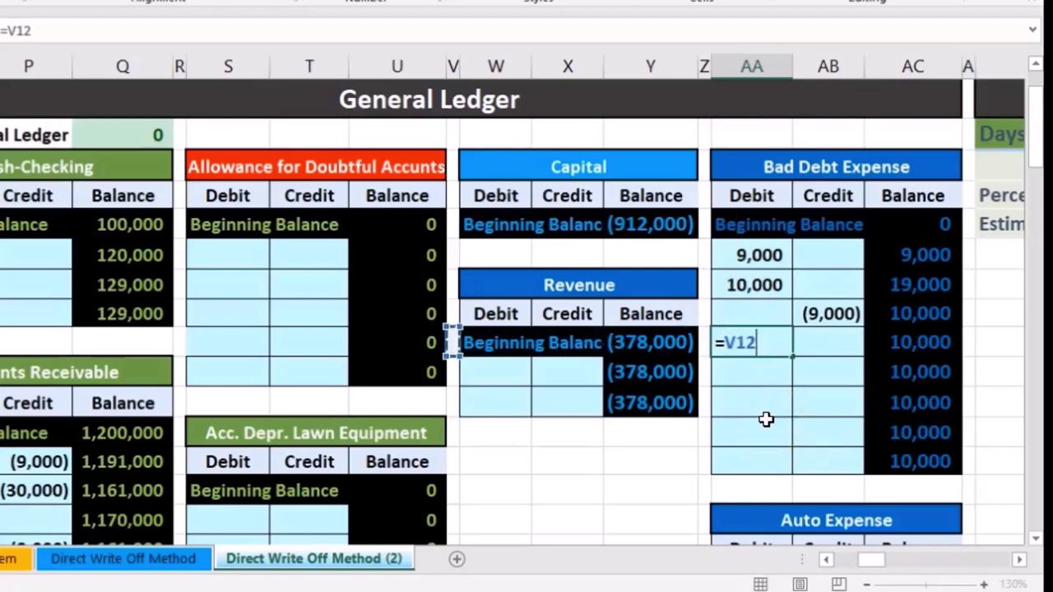
key("Left")
key("Left")
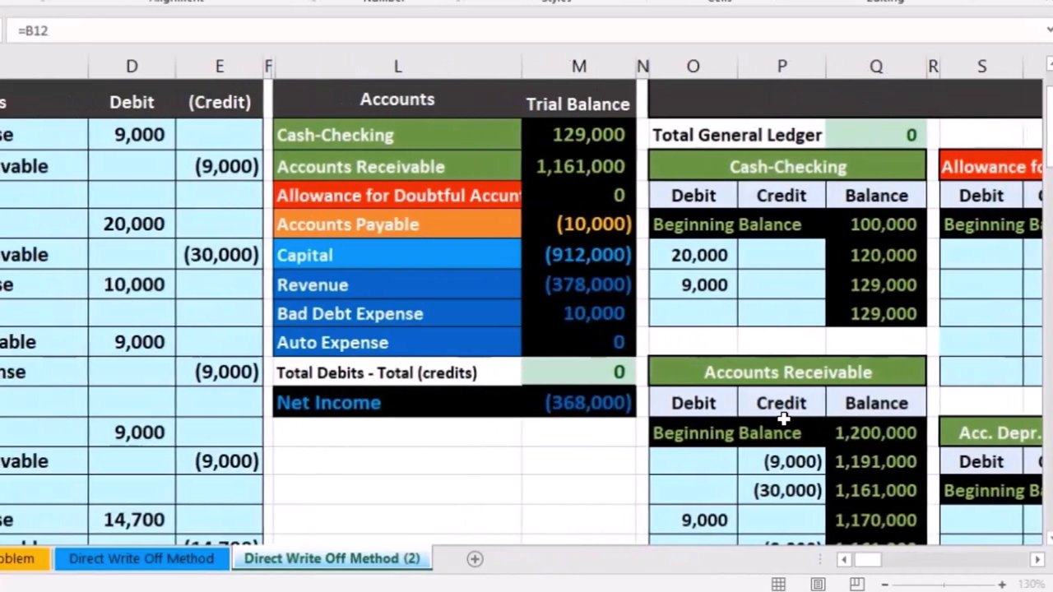
key("Down")
key("Down")
key("Down")
key("Down")
key("Down")
key("Down")
key("Down")
key("Down")
key("Down")
key("Down")
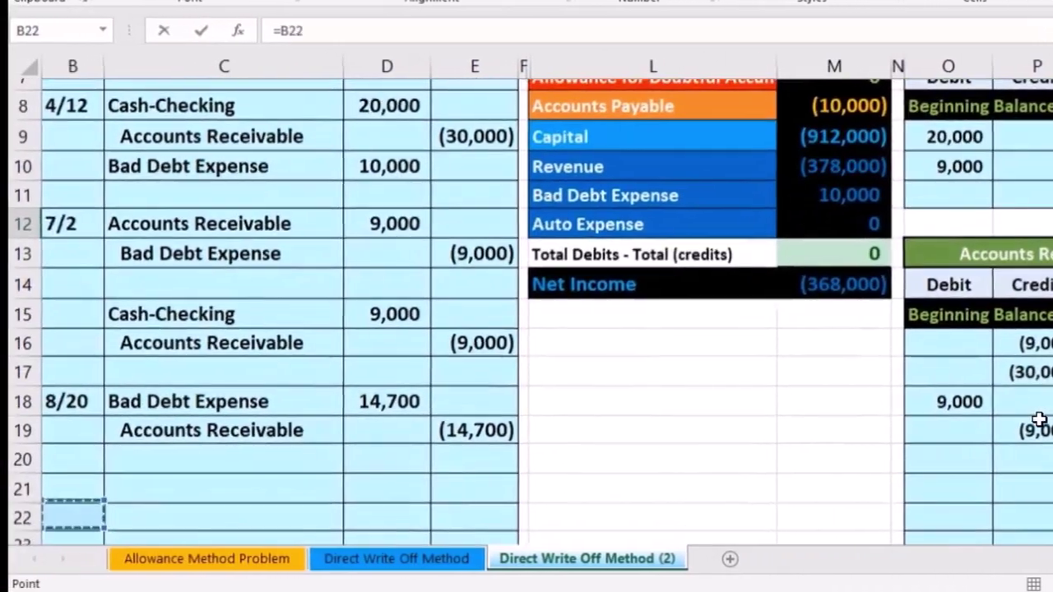
key("Right")
key("Right")
key("Up")
key("Up")
key("Up")
key("Up")
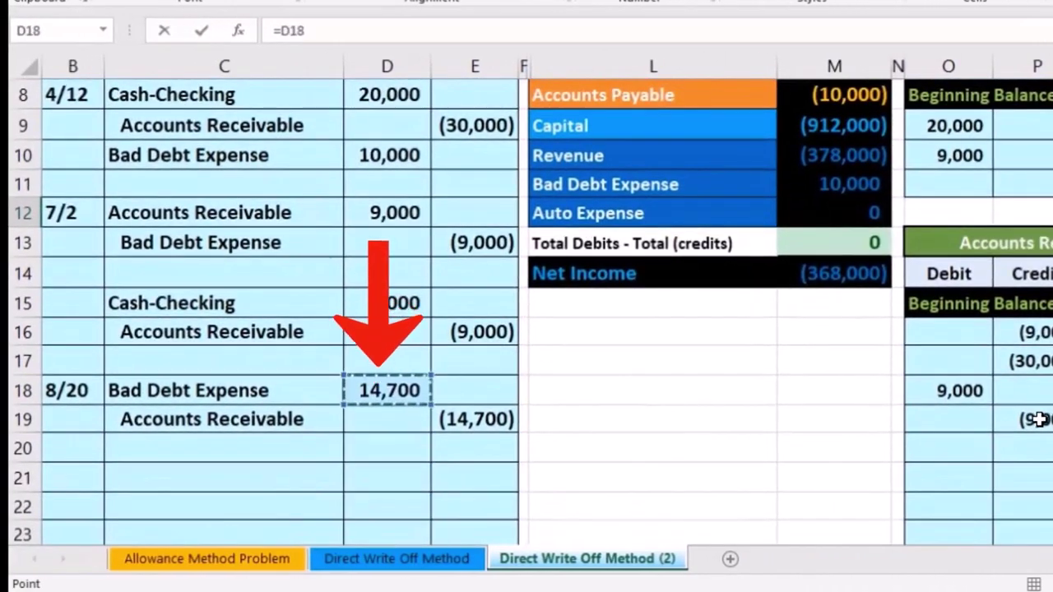
key("Return")
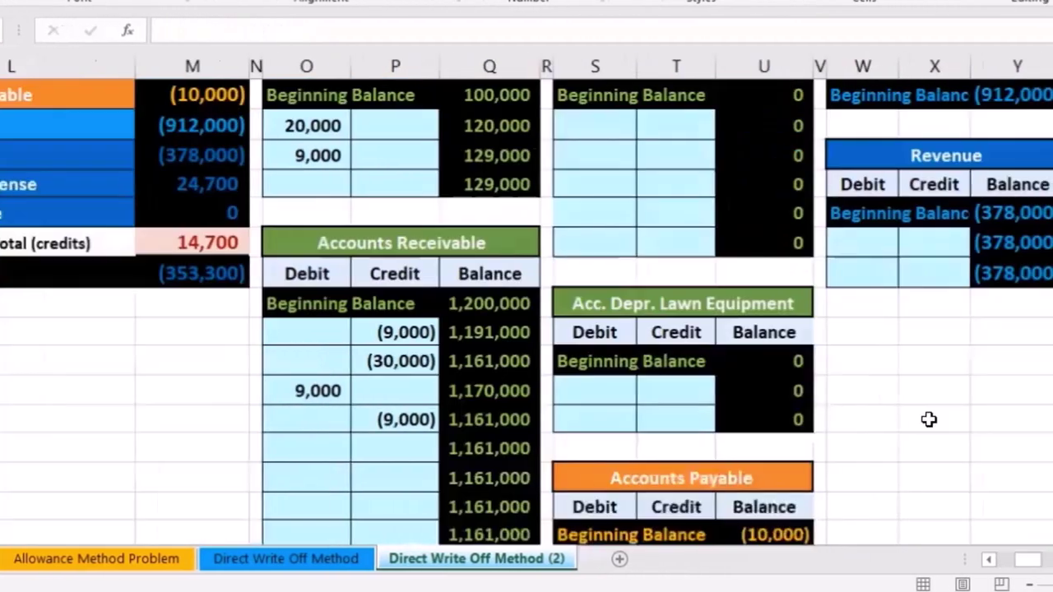
Trace the Bad Debt Expense balance from ledger cell AC12 to its trial balance line in M11
key("Up")
key("Right")
key("Right")
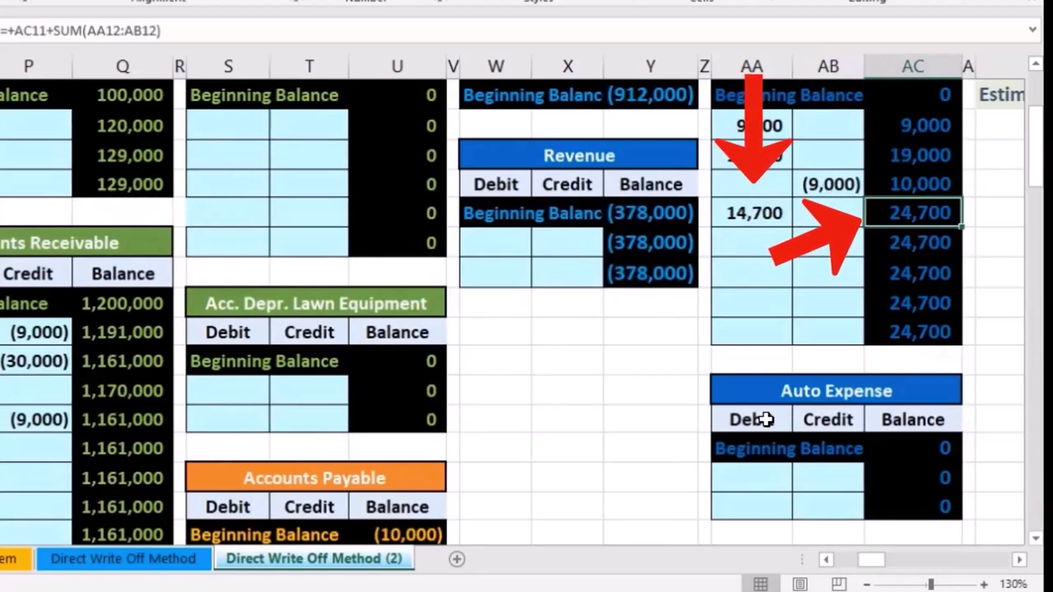
key("Left")
key("Left")
key("Left")
key("Left")
key("Left")
key("Left")
key("Left")
key("Left")
key("Left")
key("Left")
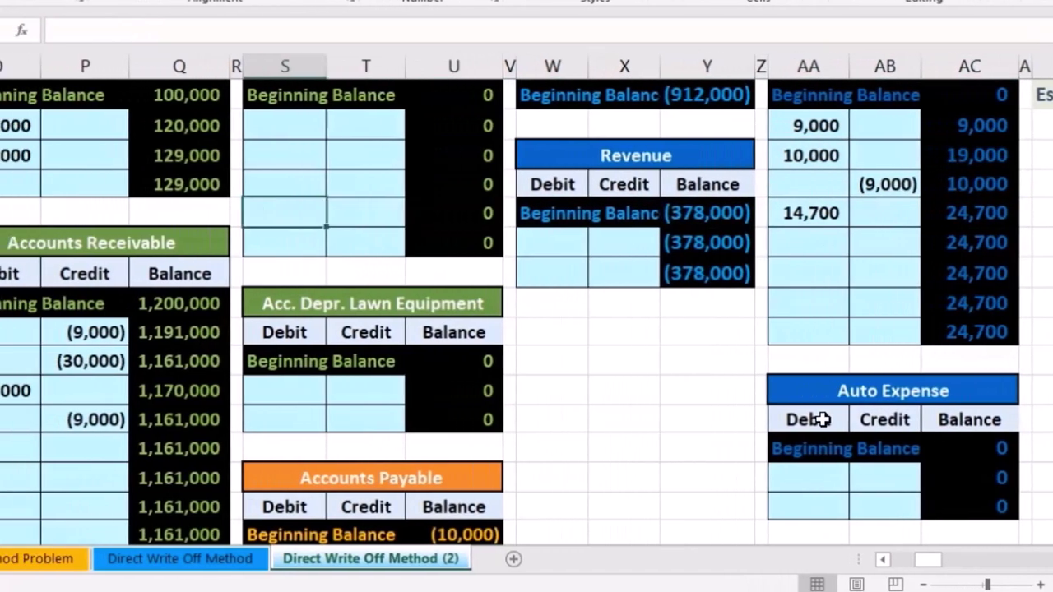
key("Left")
key("Left")
key("Left")
key("Left")
key("Left")
key("Left")
key("Left")
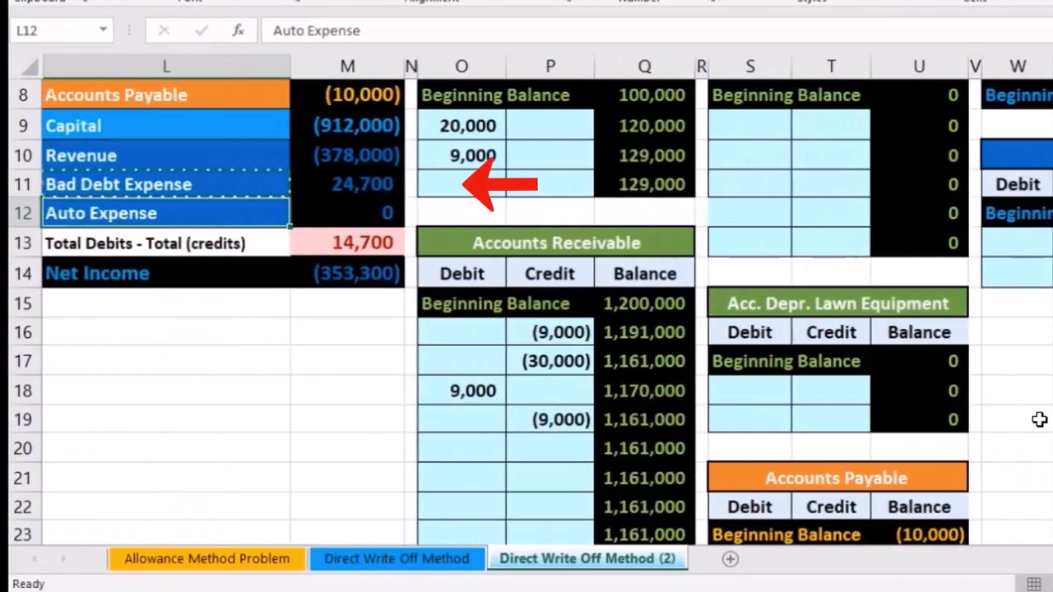
key("Up")
key("Right")
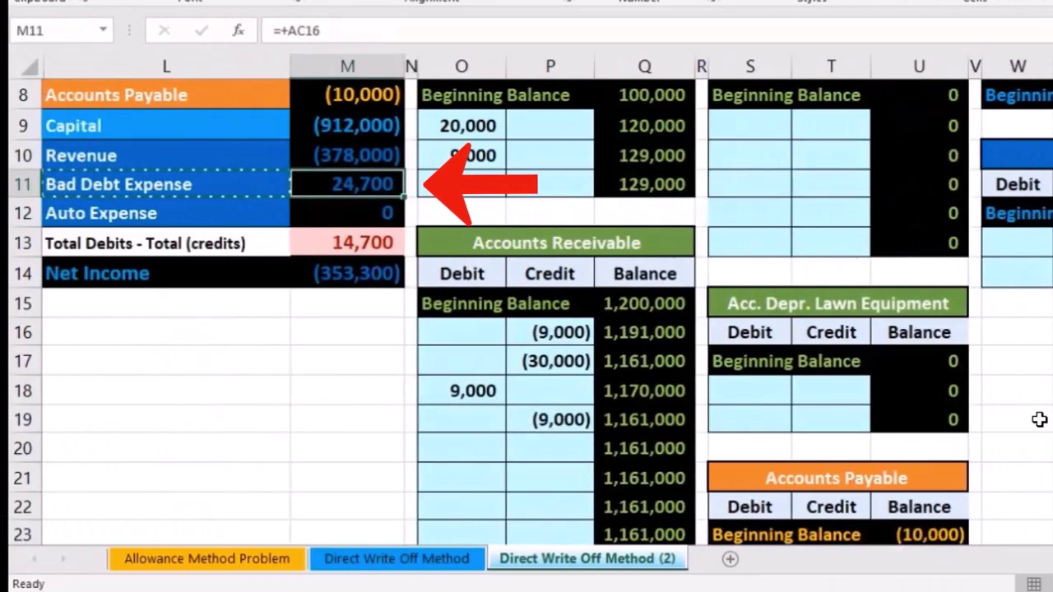
Check the trial balance difference, and compare the Accounts Receivable credit in journal row 19 with its trial balance line
key("Down")
key("Down")
key("Left")
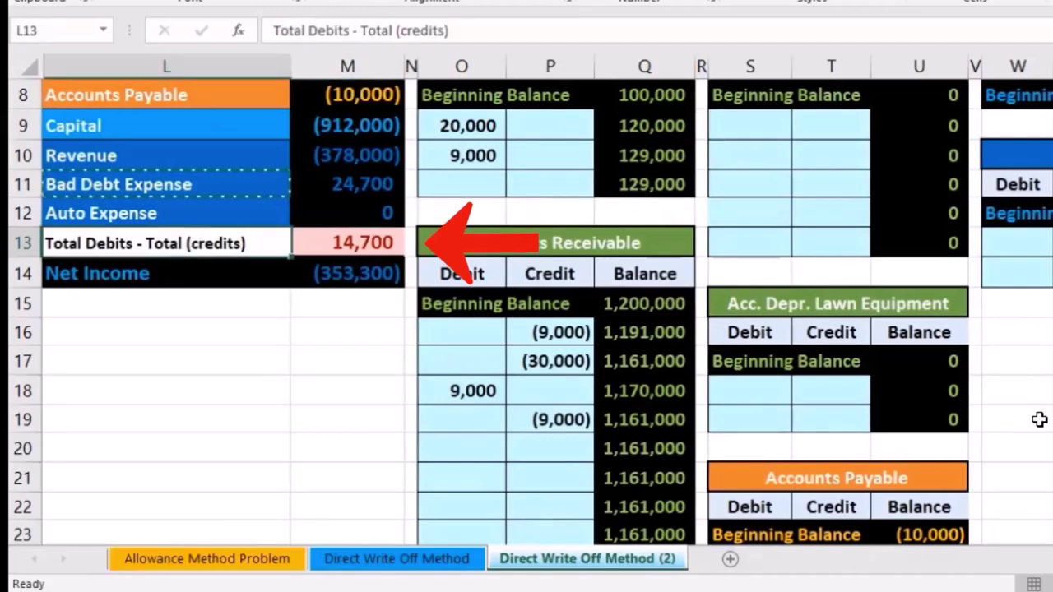
key("Left")
key("Left")
key("Left")
key("Left")
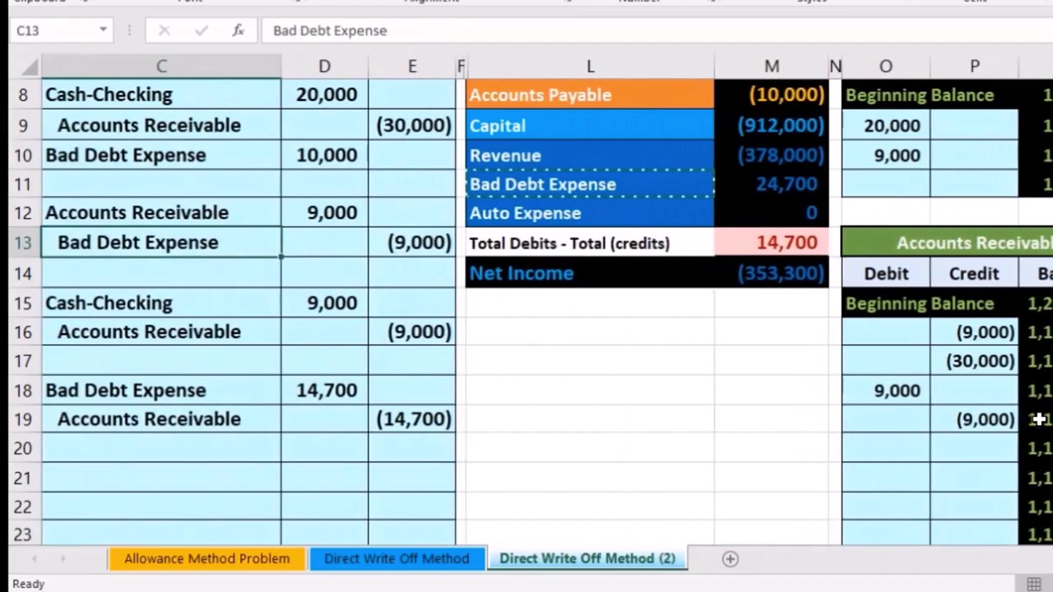
left_click_drag(255, 421, 411, 420)
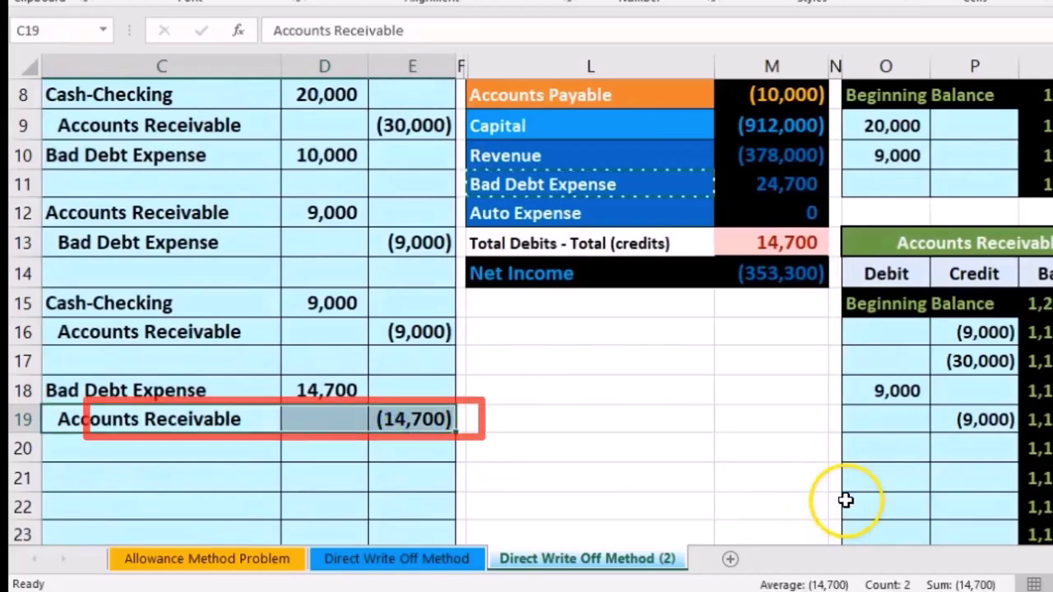
scroll(843, 526, "up", 2)
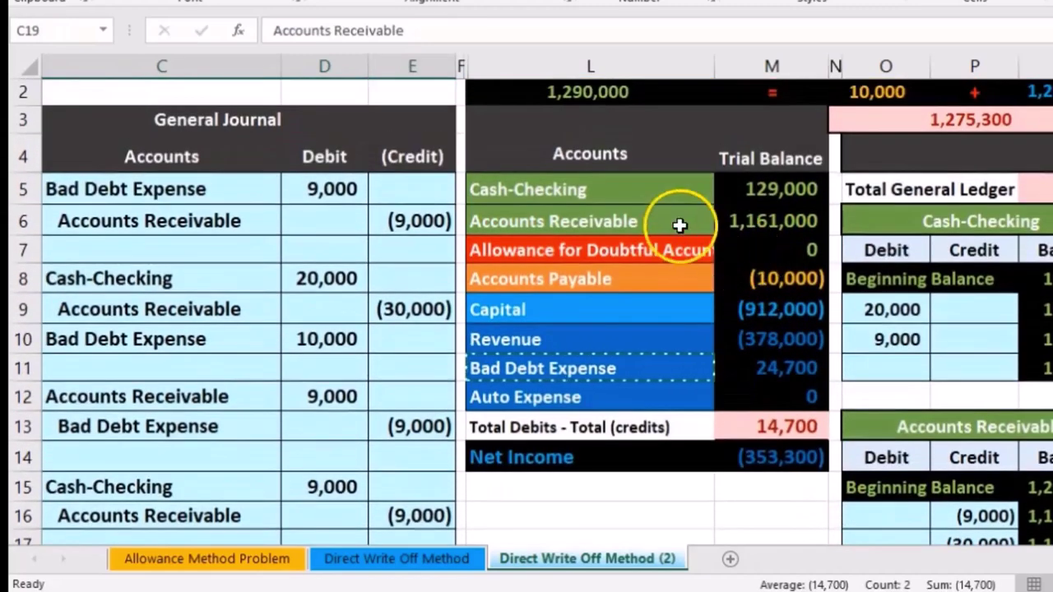
left_click_drag(679, 225, 754, 232)
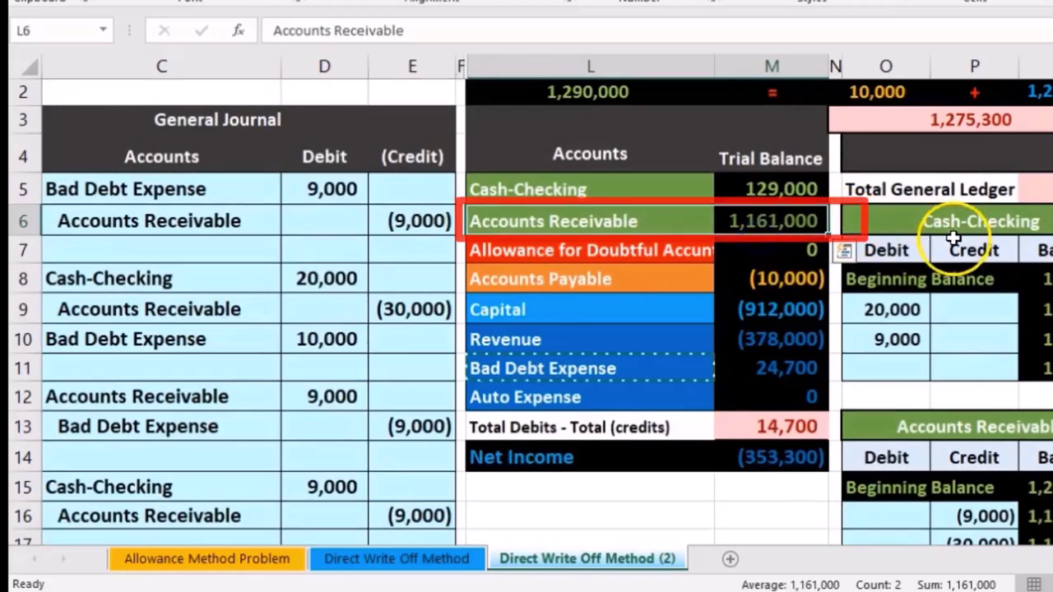
Post the 8/20 credit to the Accounts Receivable ledger in P20 as a formula linking to journal cell E19
left_click(941, 416)
scroll(944, 412, "down", 1)
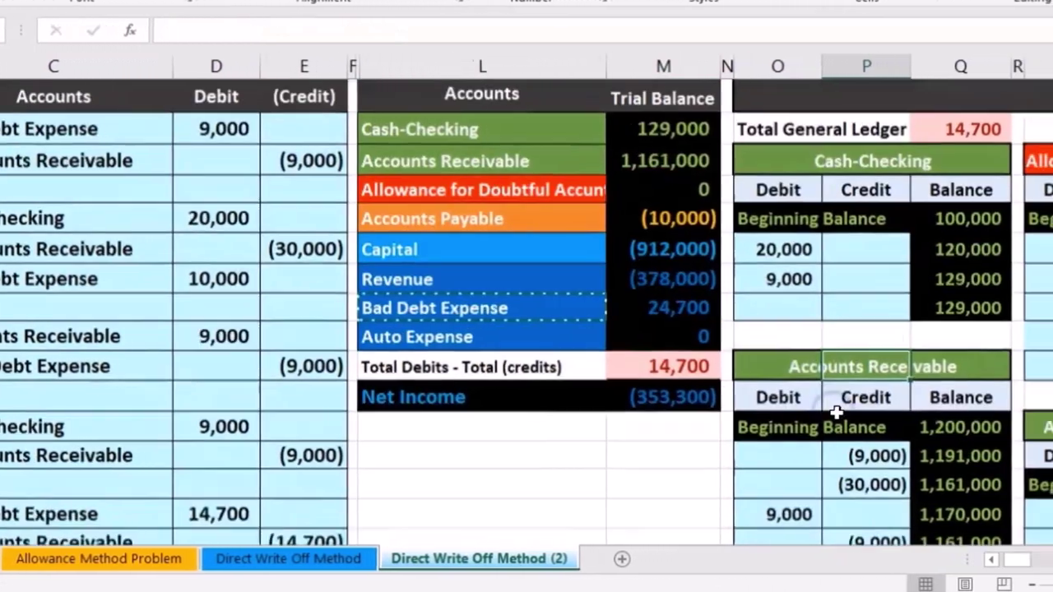
scroll(835, 411, "down", 1)
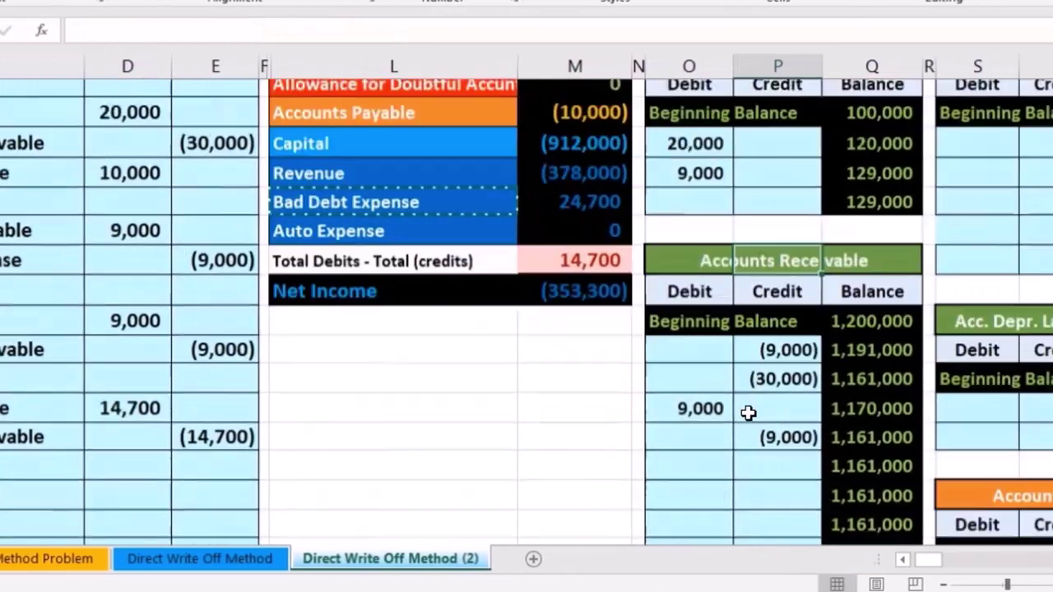
left_click(780, 278)
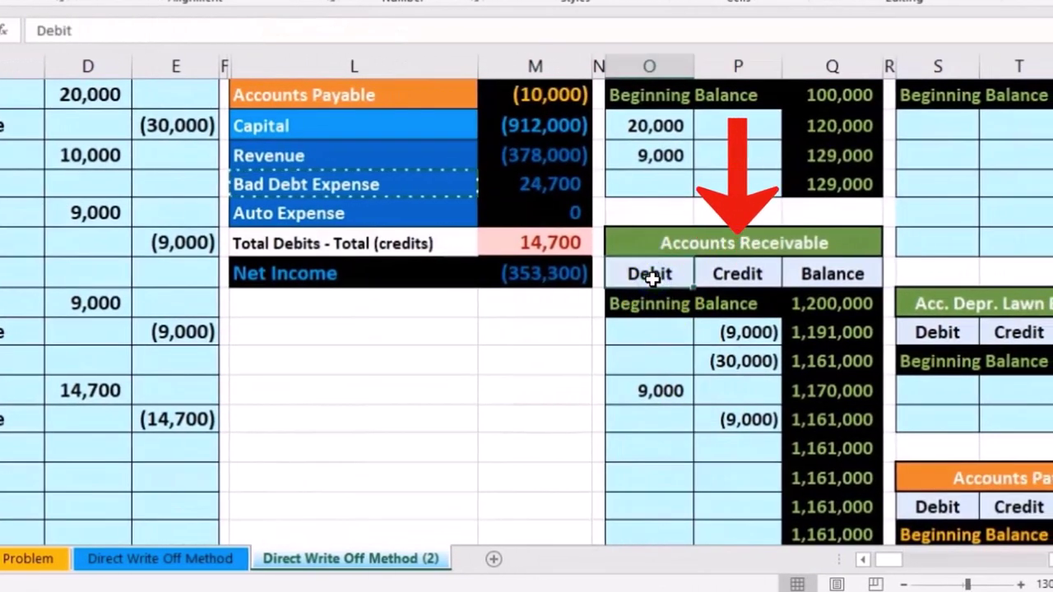
left_click(722, 274)
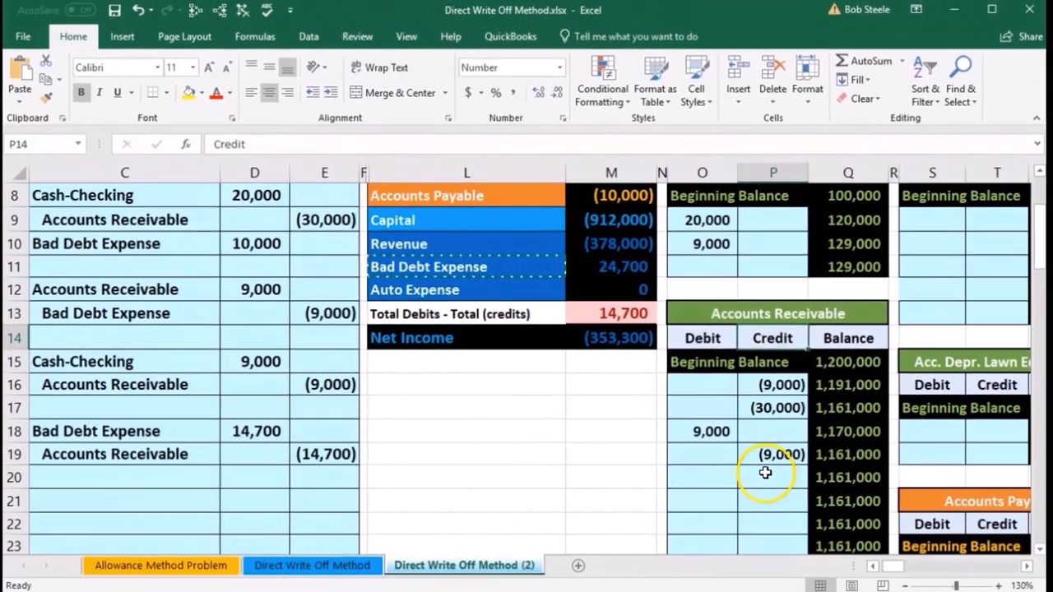
left_click(766, 469)
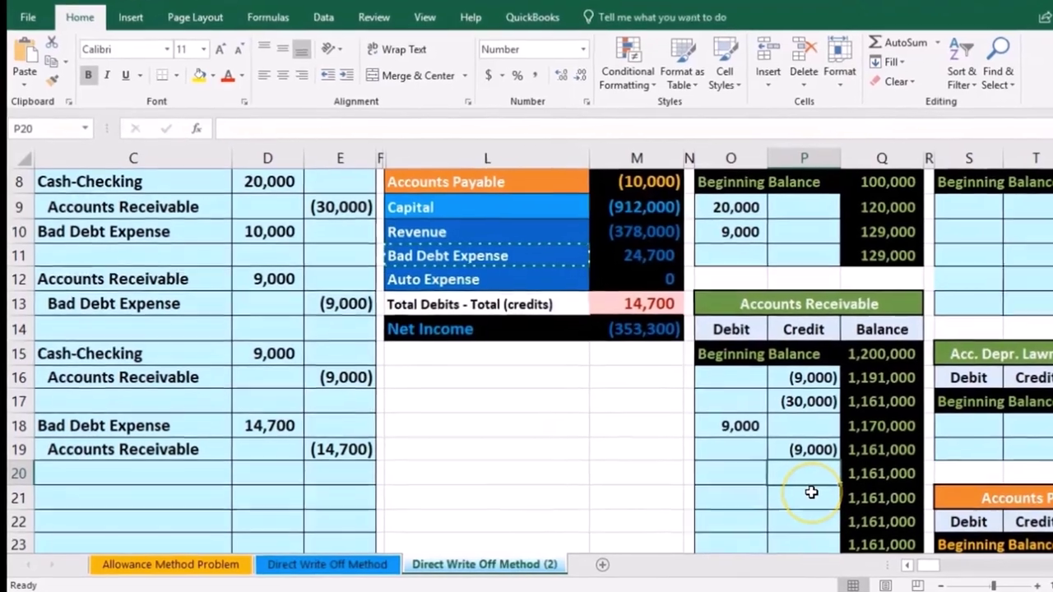
type("=")
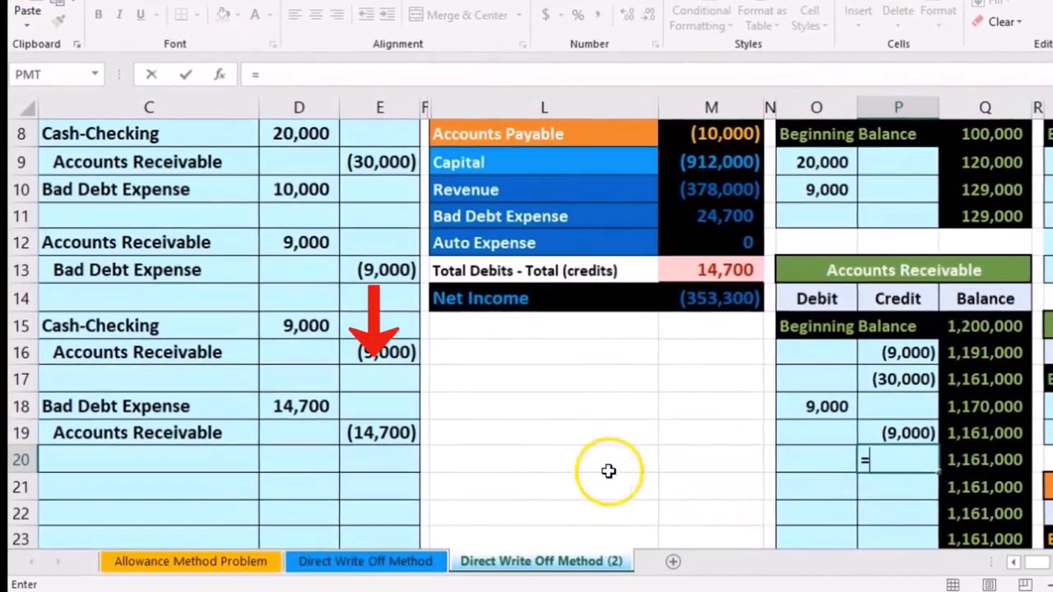
left_click(403, 436)
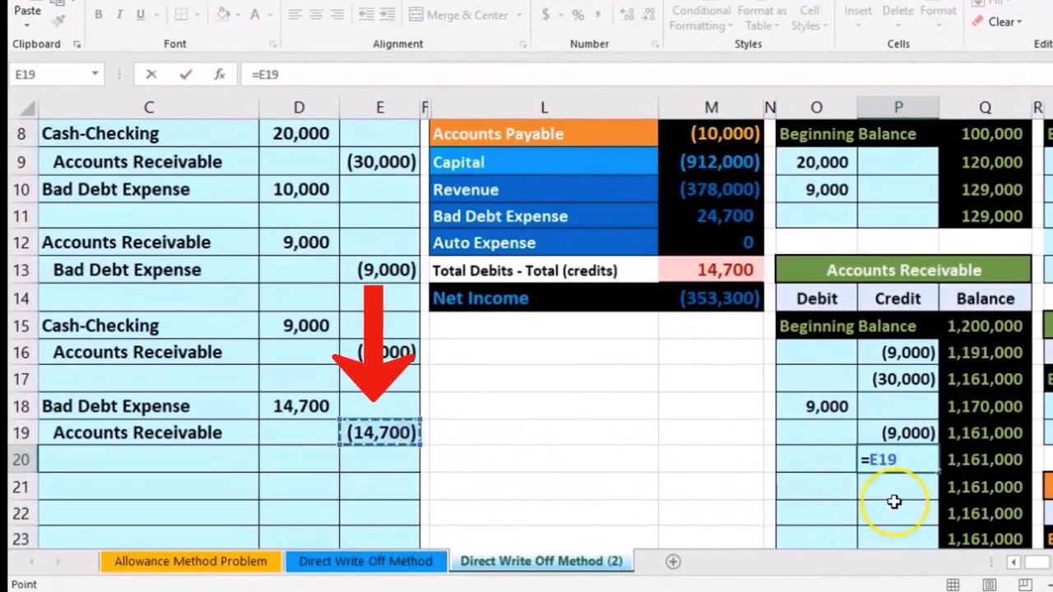
key("Return")
Compare the Accounts Receivable ledger balance in Q20 with the trial balance amount in M6
left_click(973, 463)
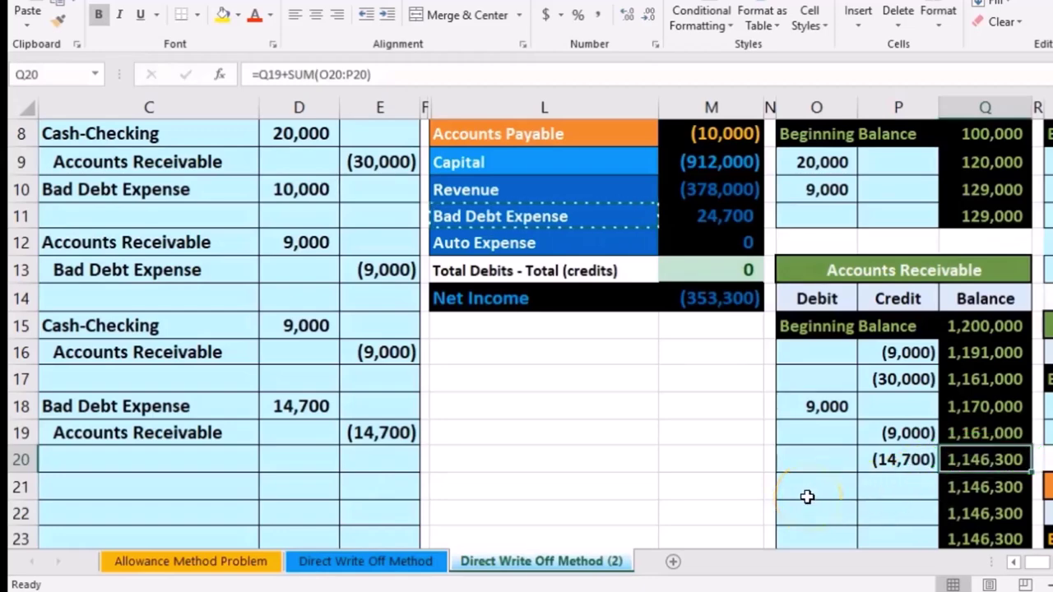
scroll(806, 497, "up", 1)
left_click(724, 164)
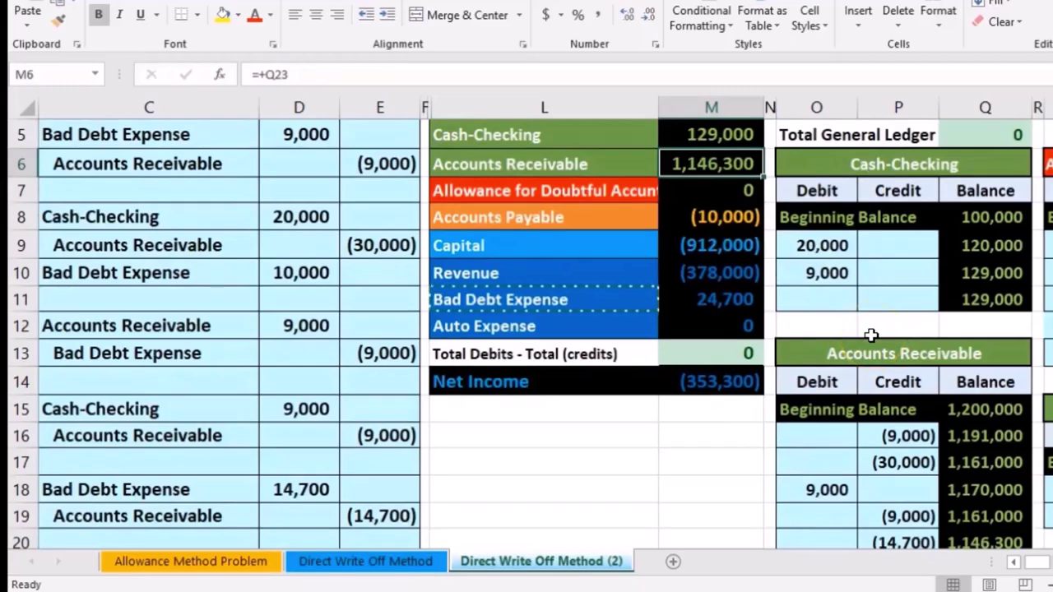
scroll(870, 335, "down", 2)
left_click(858, 376)
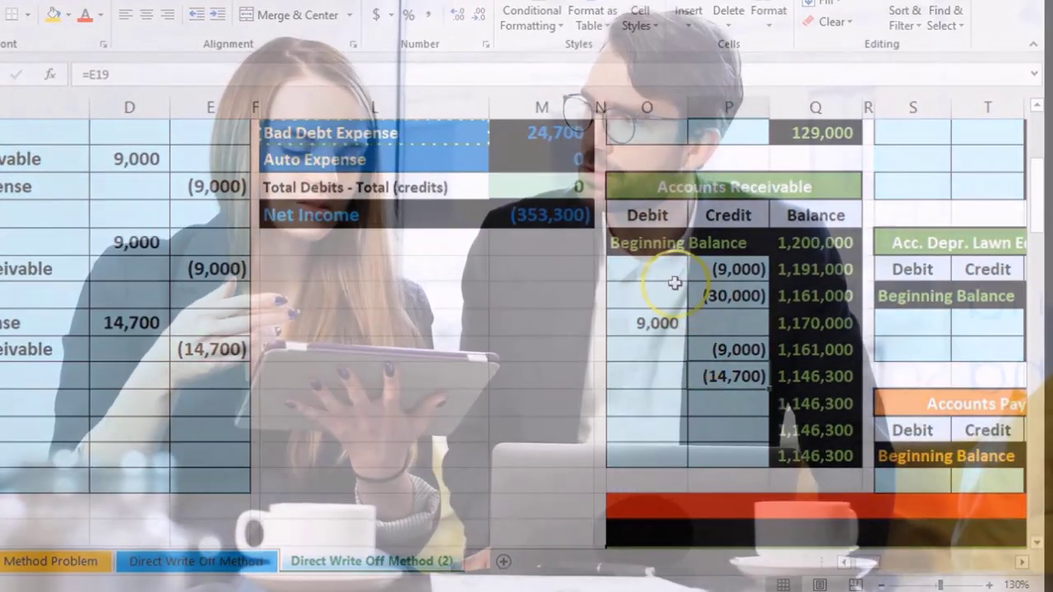
scroll(590, 264, "up", 3)
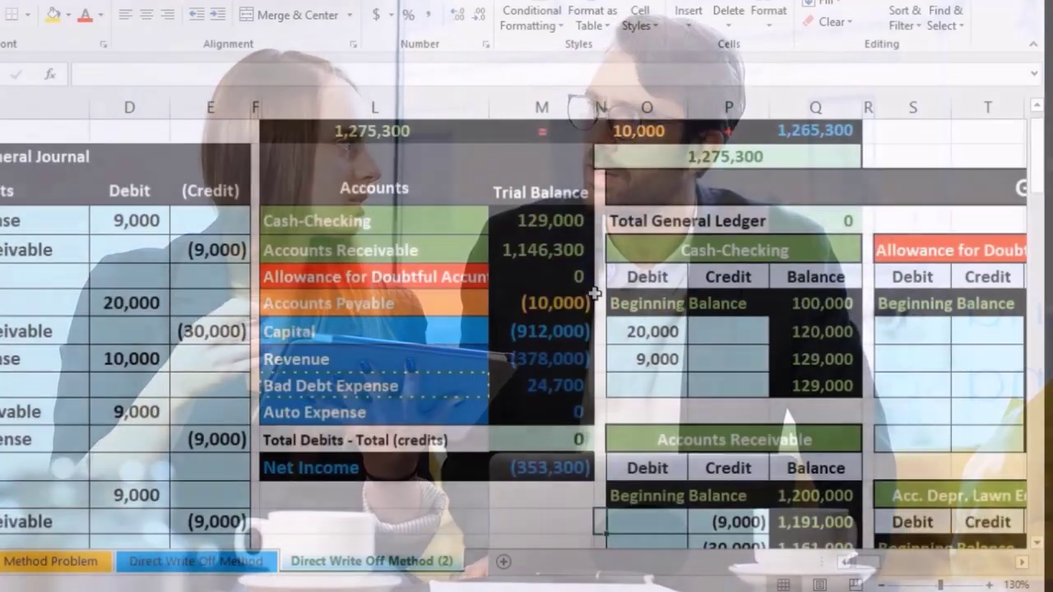
left_click(575, 250)
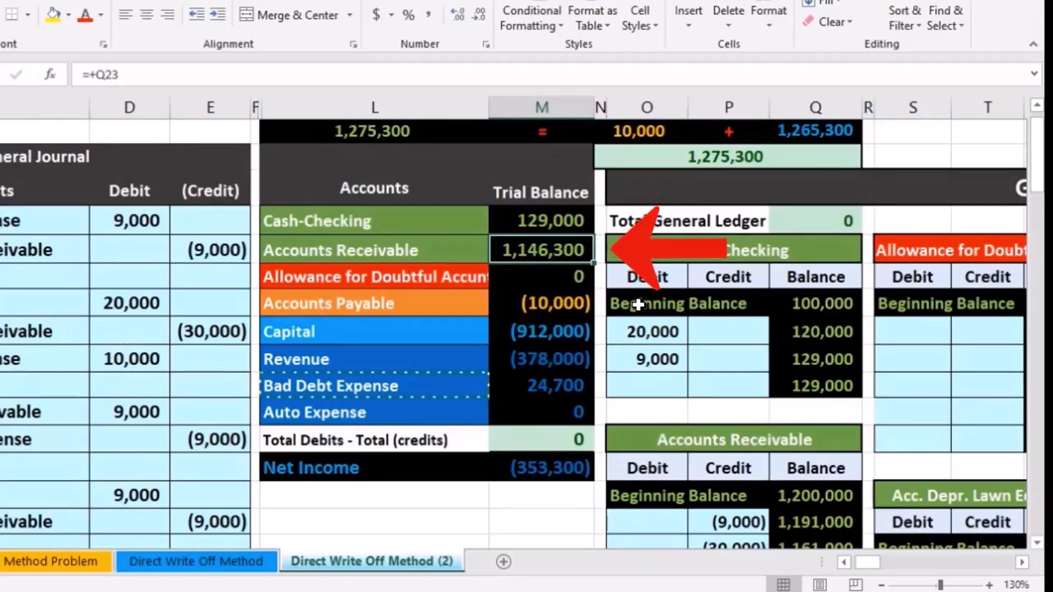
Post the 8/20 write-off to P Co in the Accounts Receivable subsidiary ledger by entering -6700 in credit cell X37
scroll(637, 304, "down", 2)
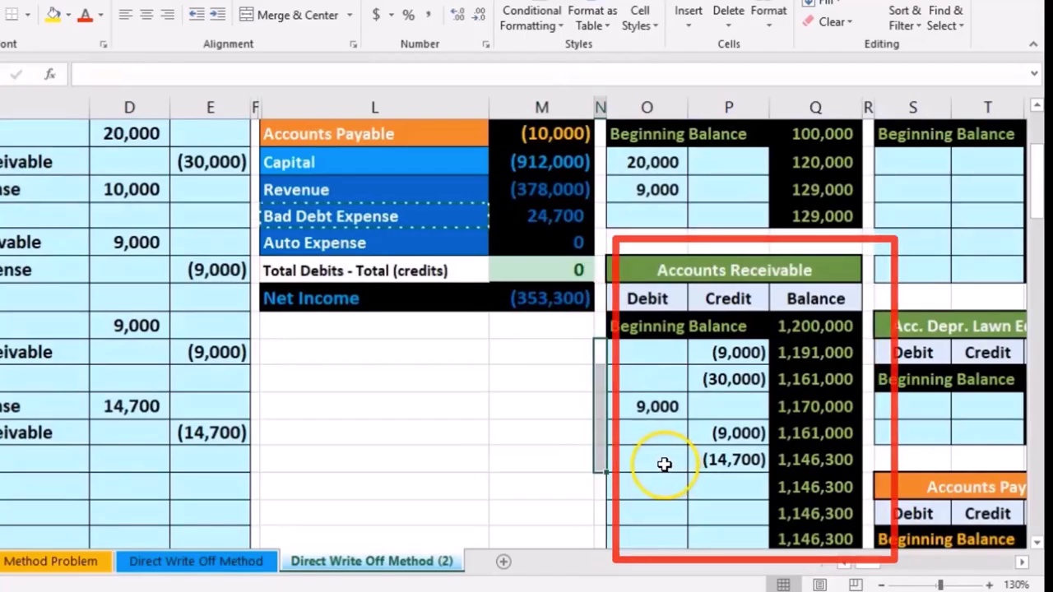
scroll(661, 463, "down", 2)
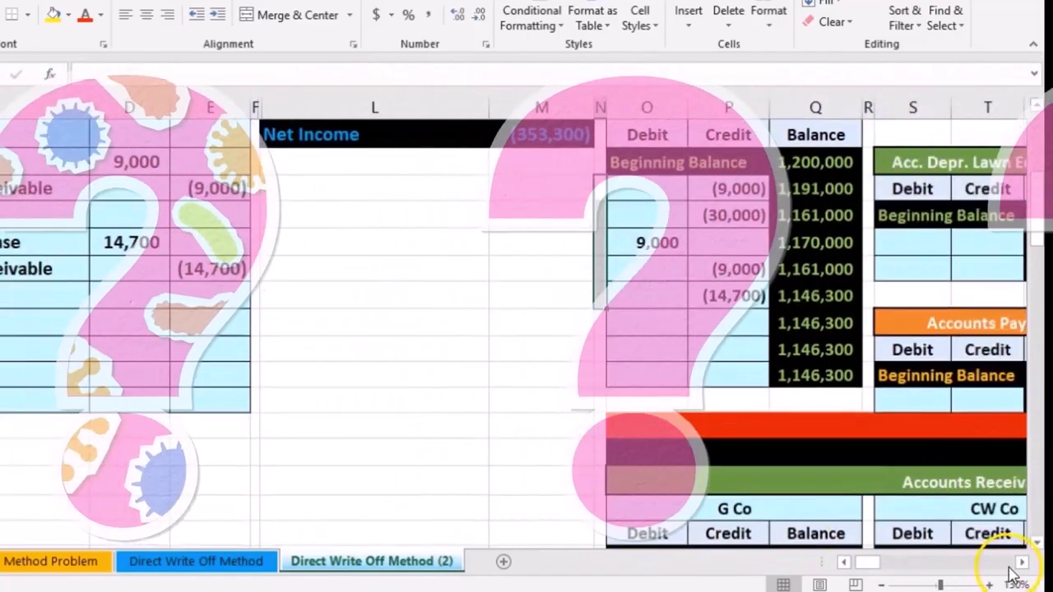
scroll(1010, 575, "right", 6)
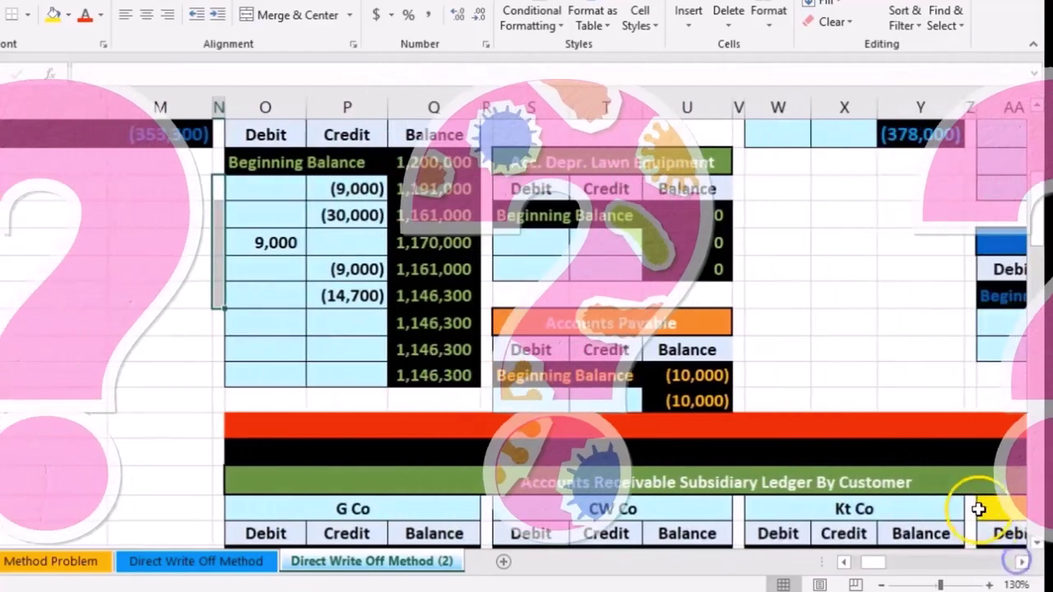
scroll(985, 523, "down", 2)
left_click(1019, 563)
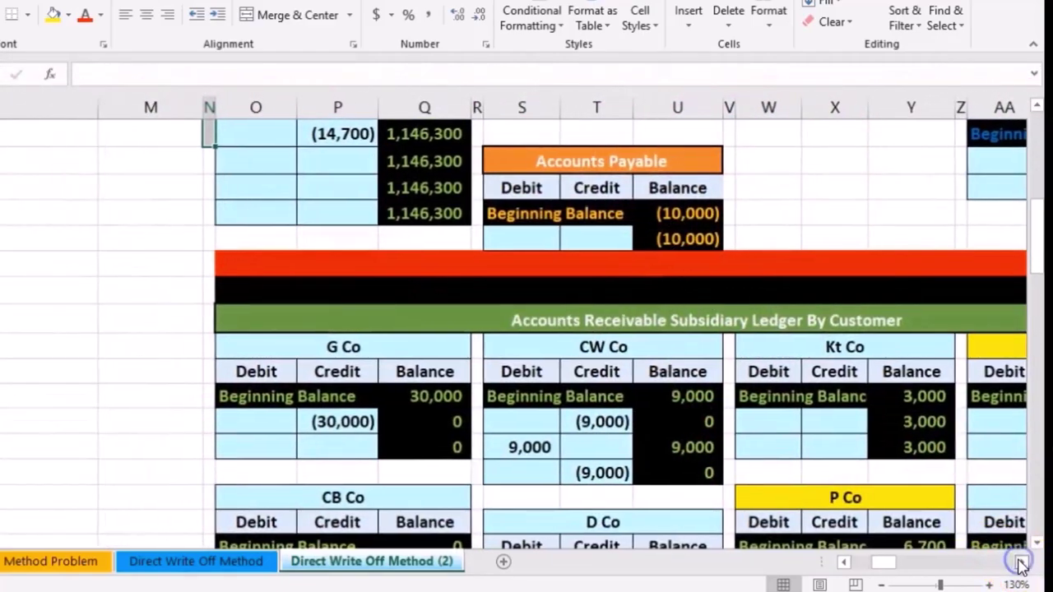
scroll(1020, 563, "right", 3)
scroll(946, 483, "down", 1)
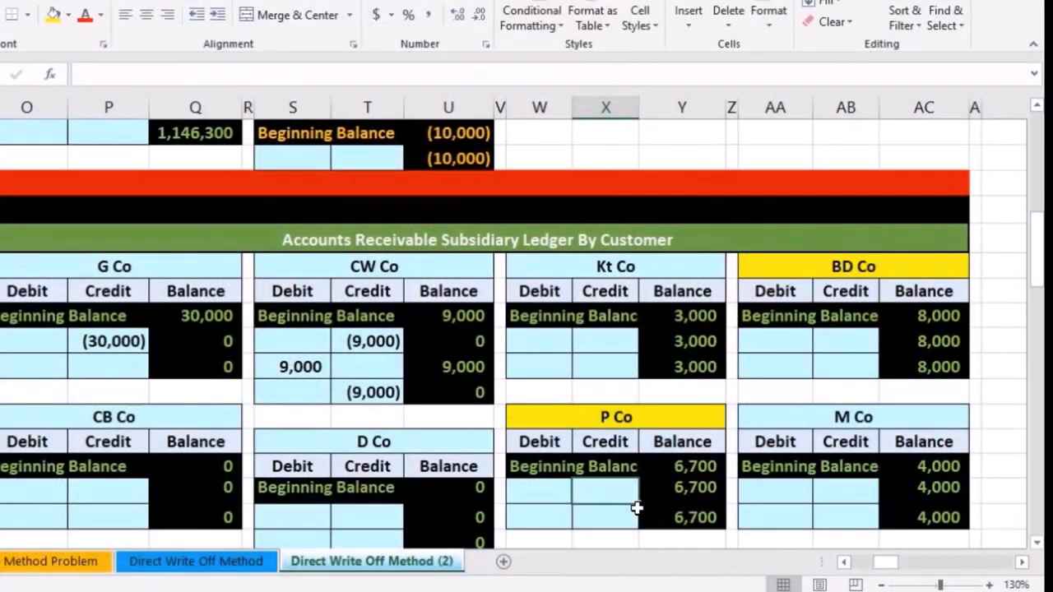
scroll(637, 507, "up", 1)
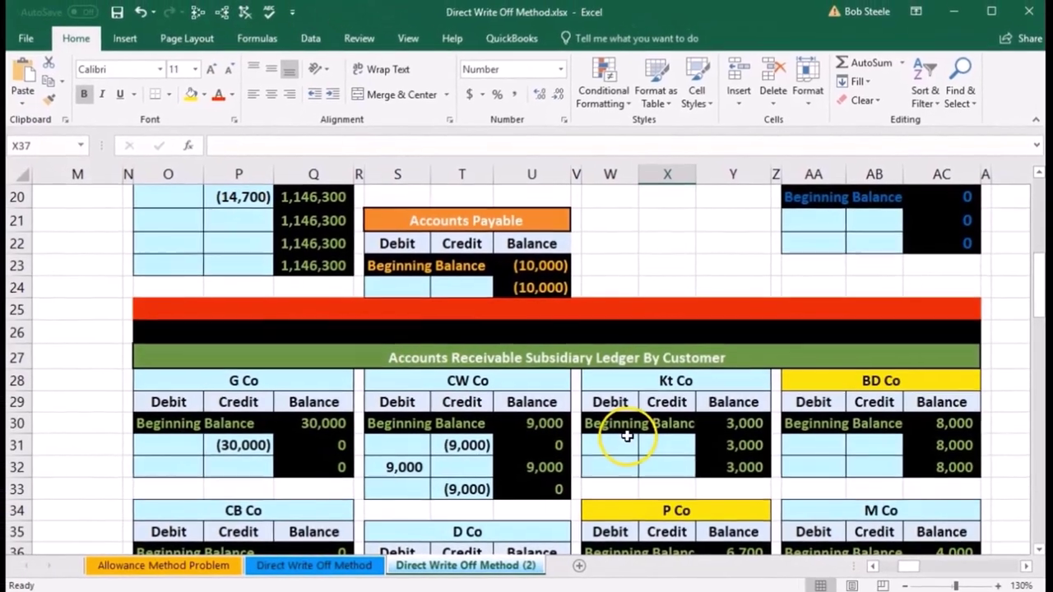
scroll(695, 493, "down", 1)
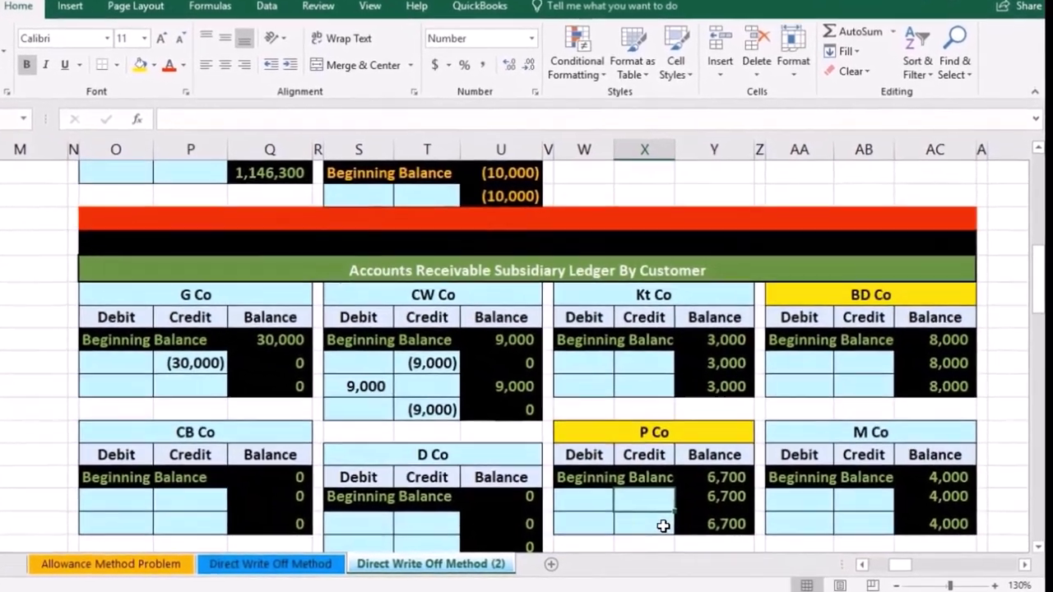
type("-6700")
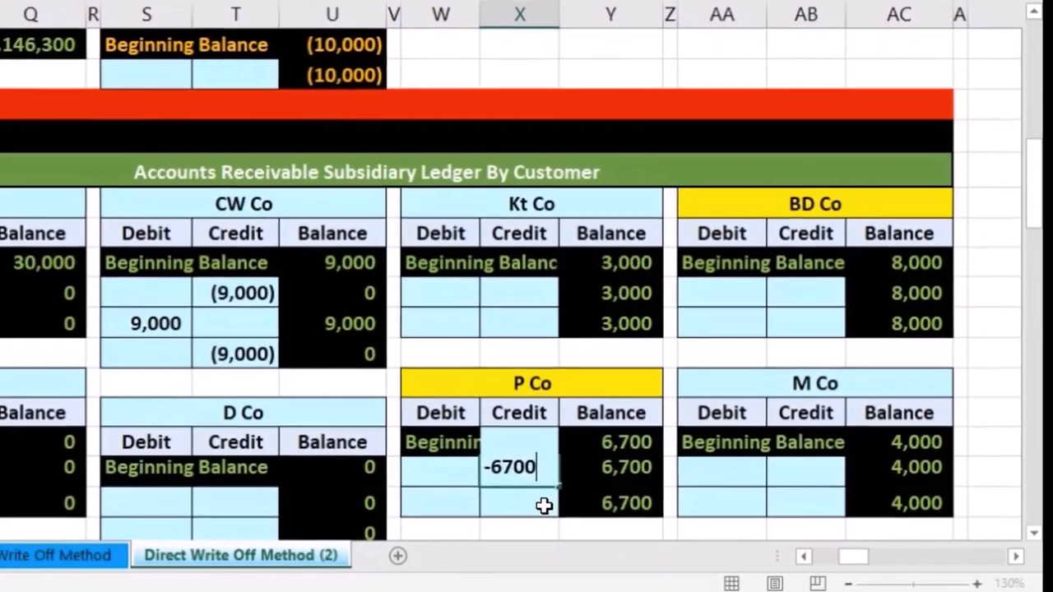
key("Return")
Enter -8000 as BD Co's credit in AB31 and check its sum together with P Co's credit
left_click(808, 286)
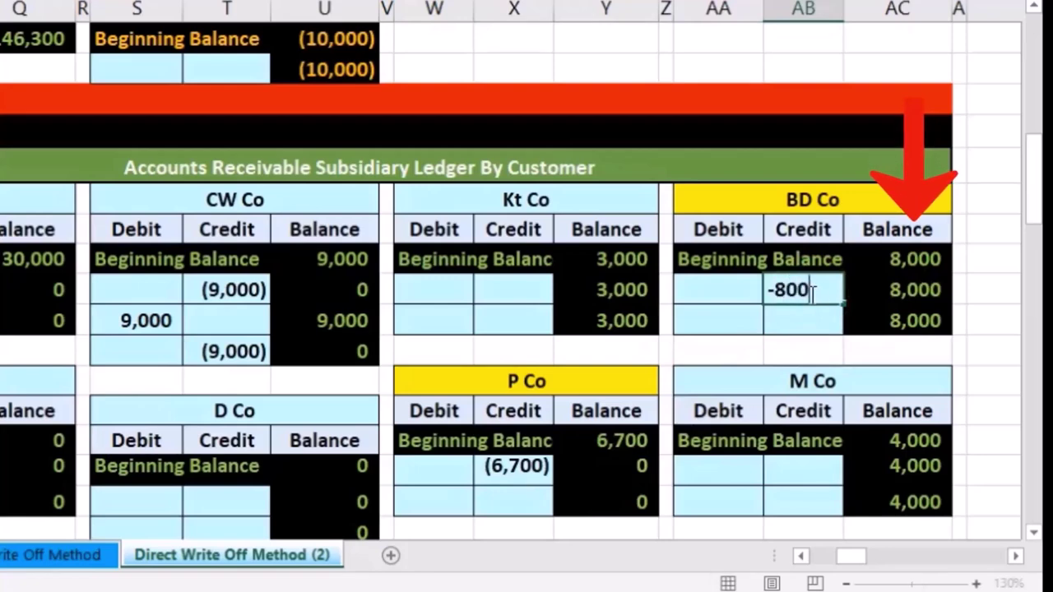
key("Return")
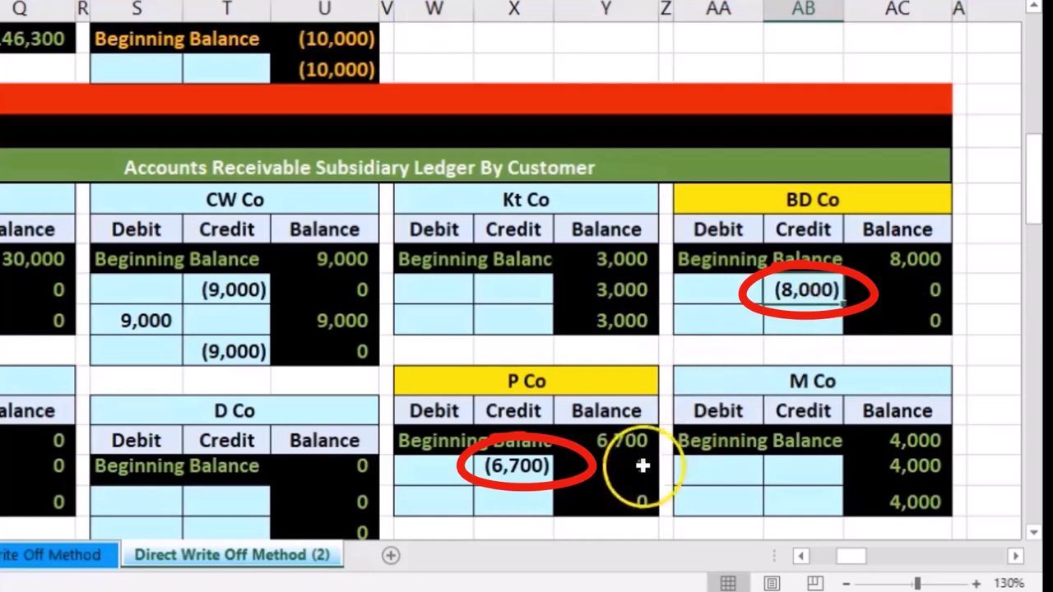
left_click(493, 468, "ctrl")
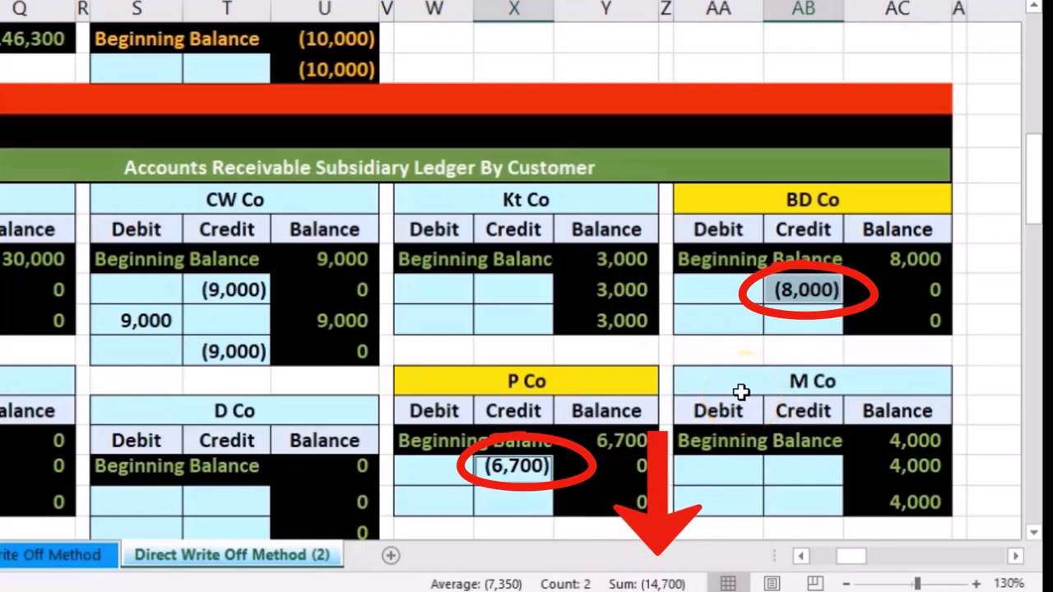
scroll(740, 392, "down", 1)
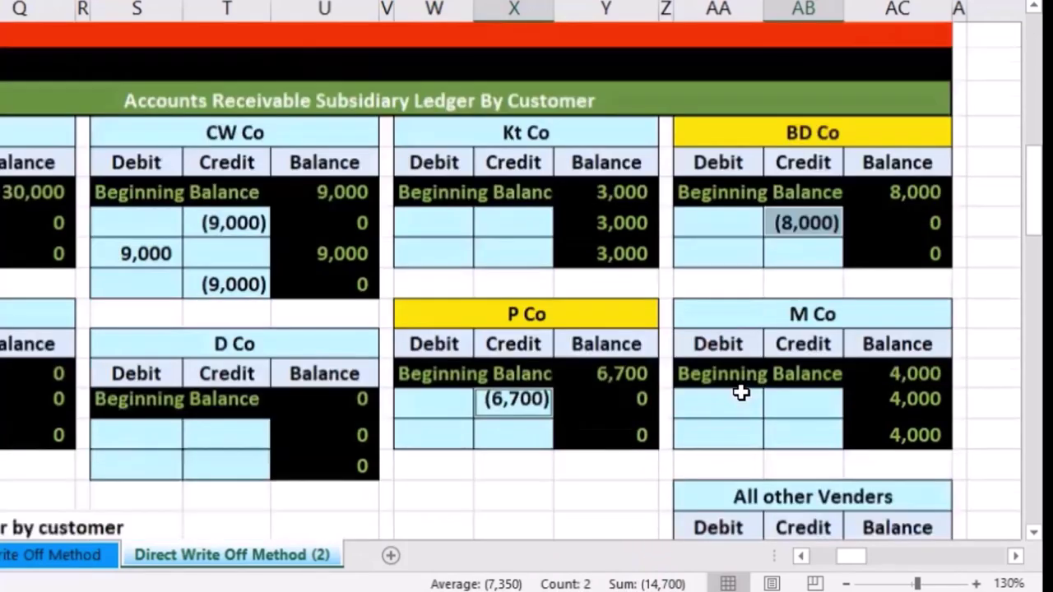
Inspect the formula behind the total AR subsidiary ledger by customer in U42, and review P Co's credit in X37
left_click(646, 419)
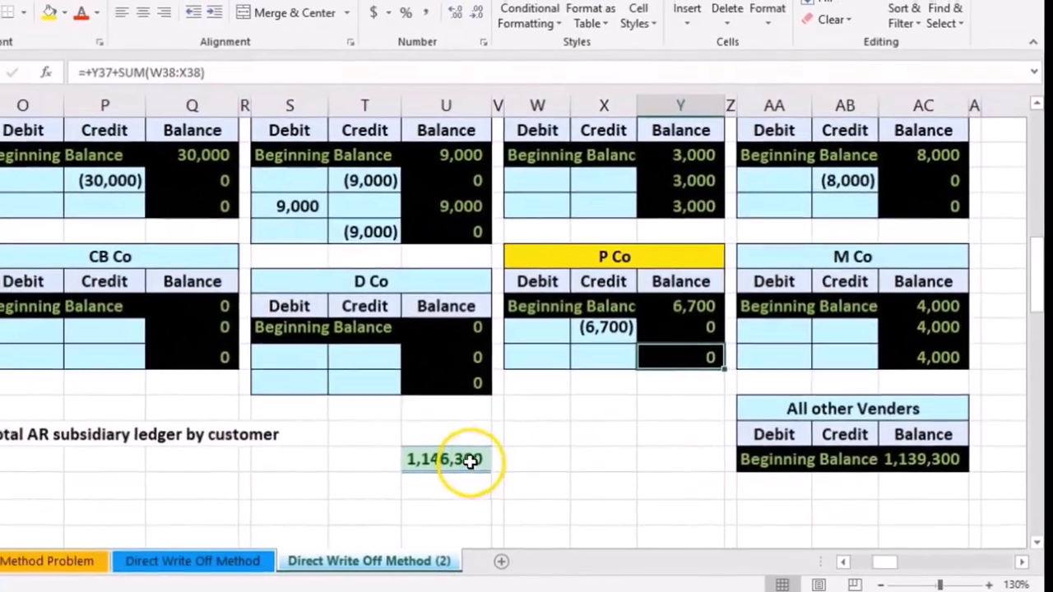
double_click(360, 532)
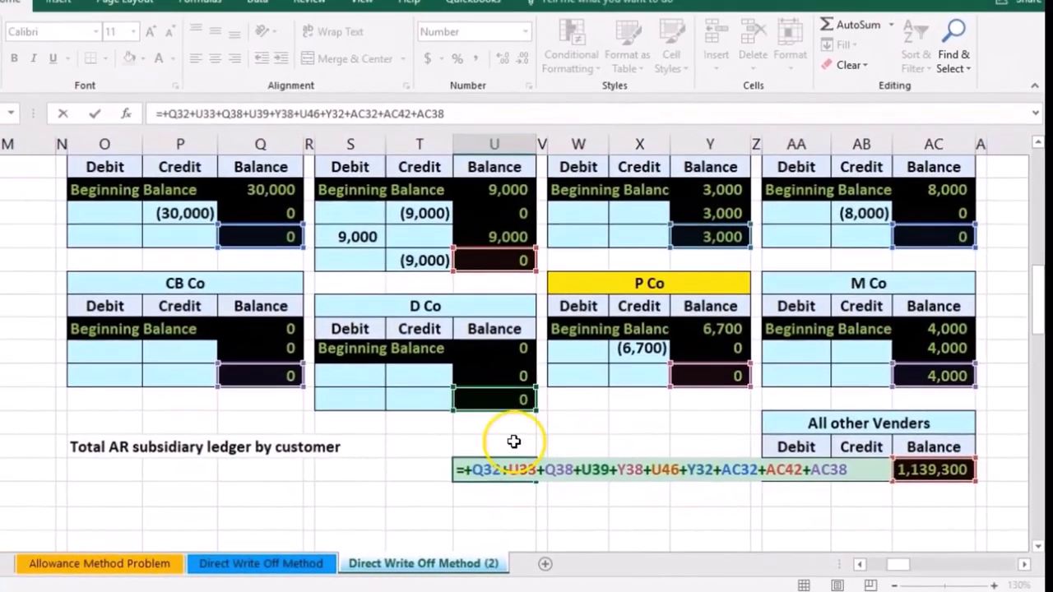
key("Return")
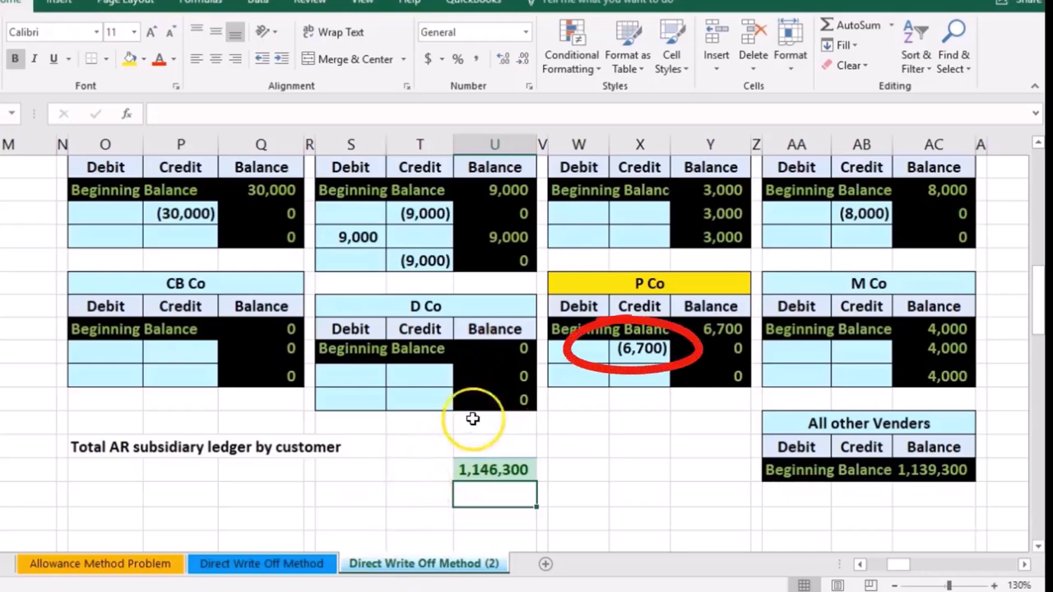
left_click(614, 348)
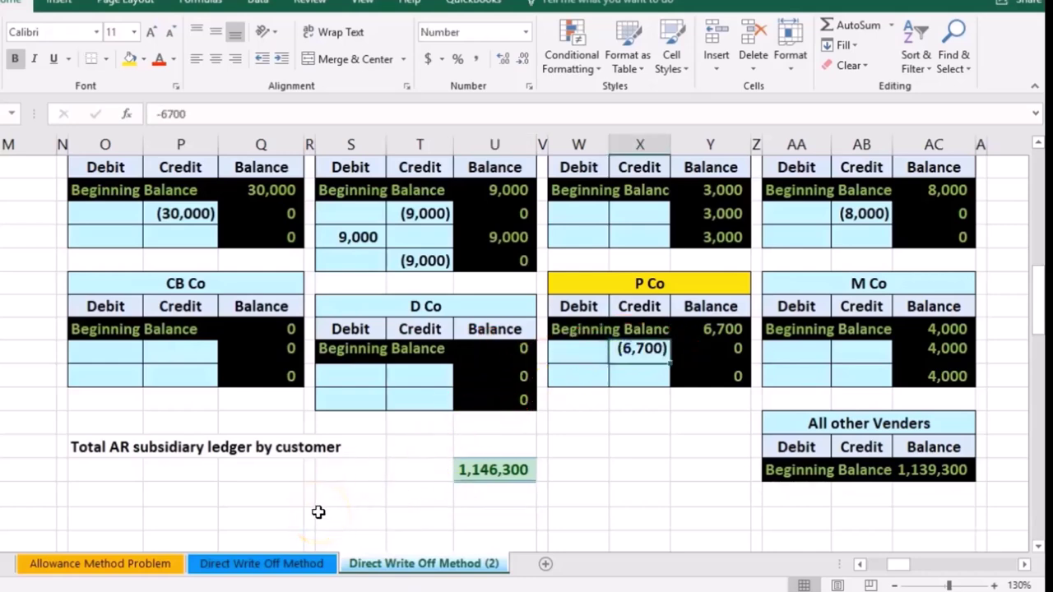
Compare the subsidiary ledger total with the Accounts Receivable ledger balance in Q20 and the trial balance amount in M6
scroll(318, 512, "up", 5)
left_click(245, 329)
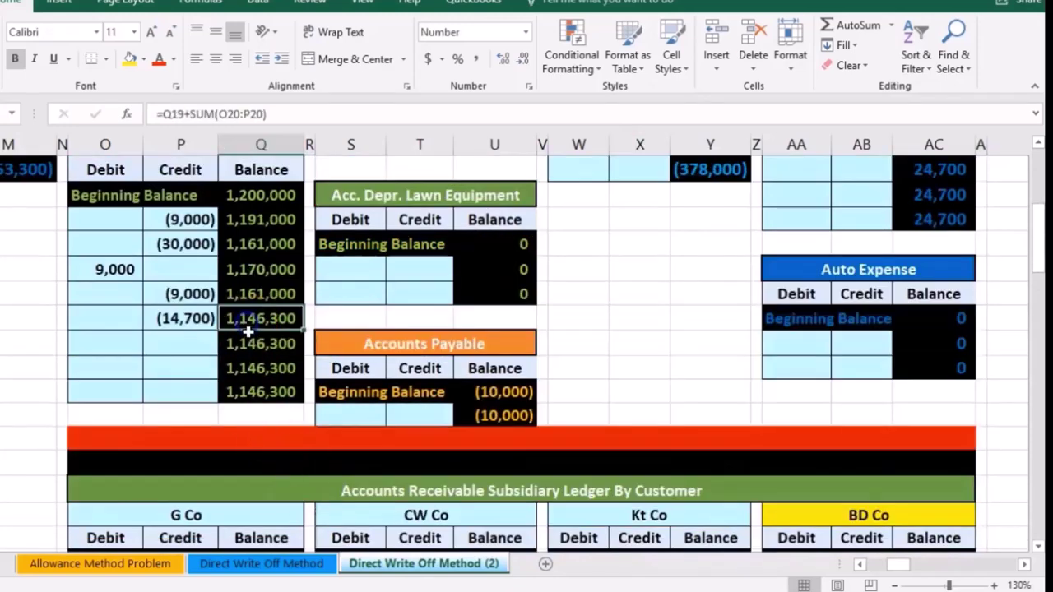
scroll(527, 452, "up", 1)
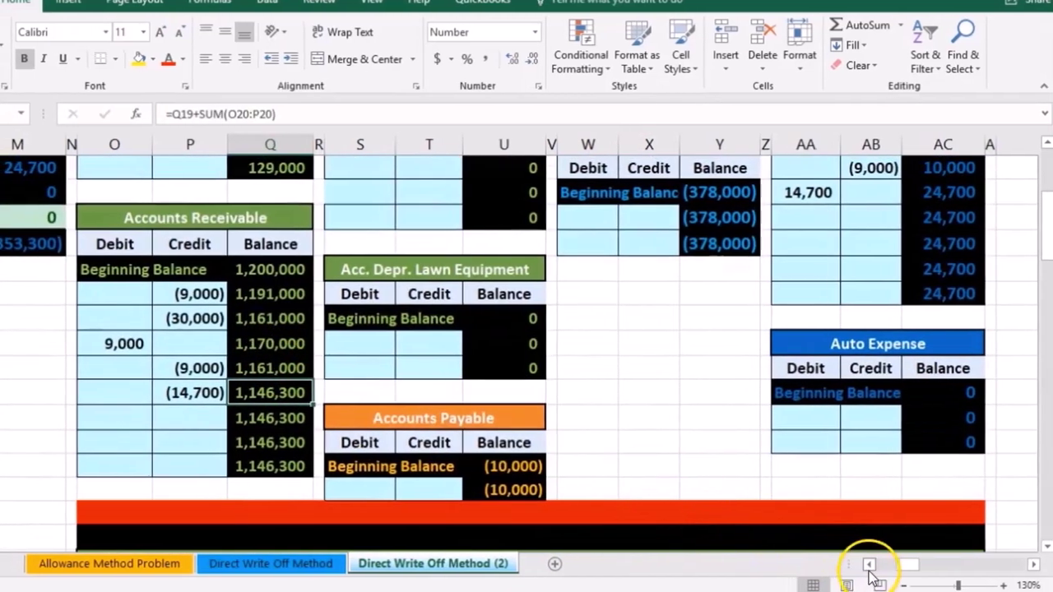
left_click(860, 565)
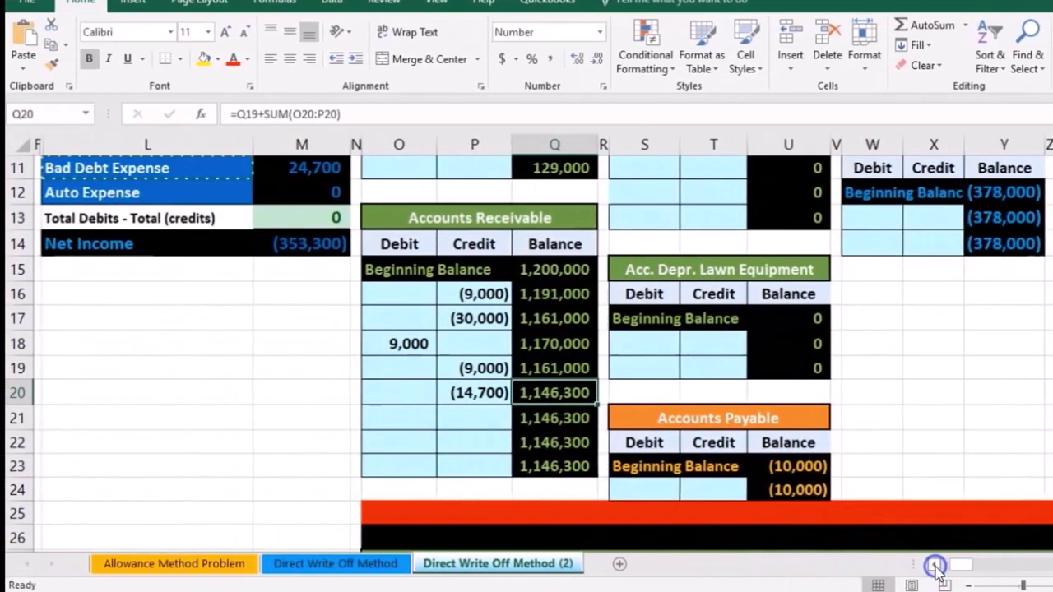
left_click(935, 565)
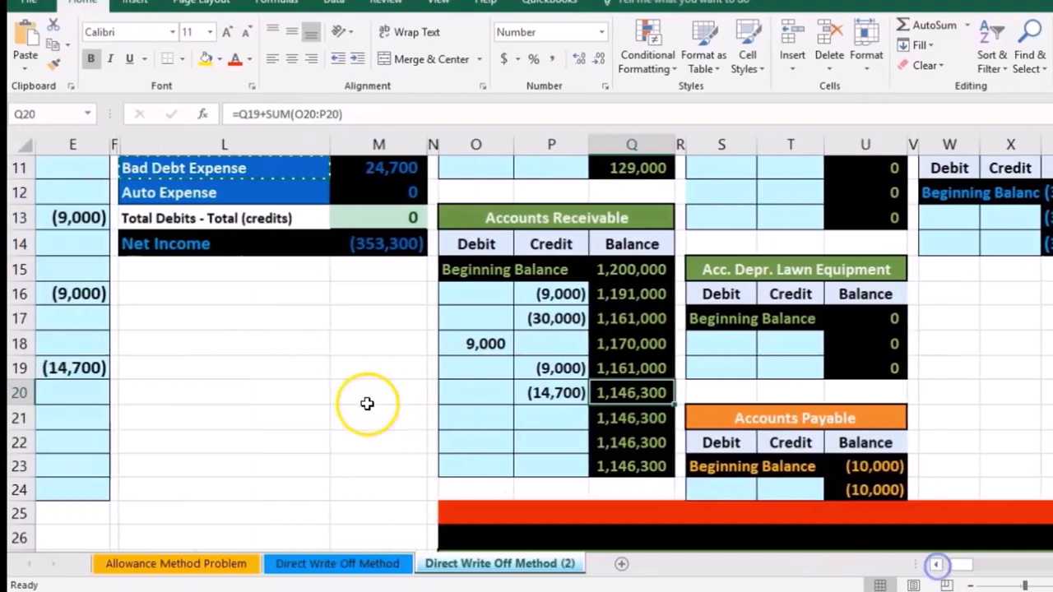
scroll(308, 411, "up", 3)
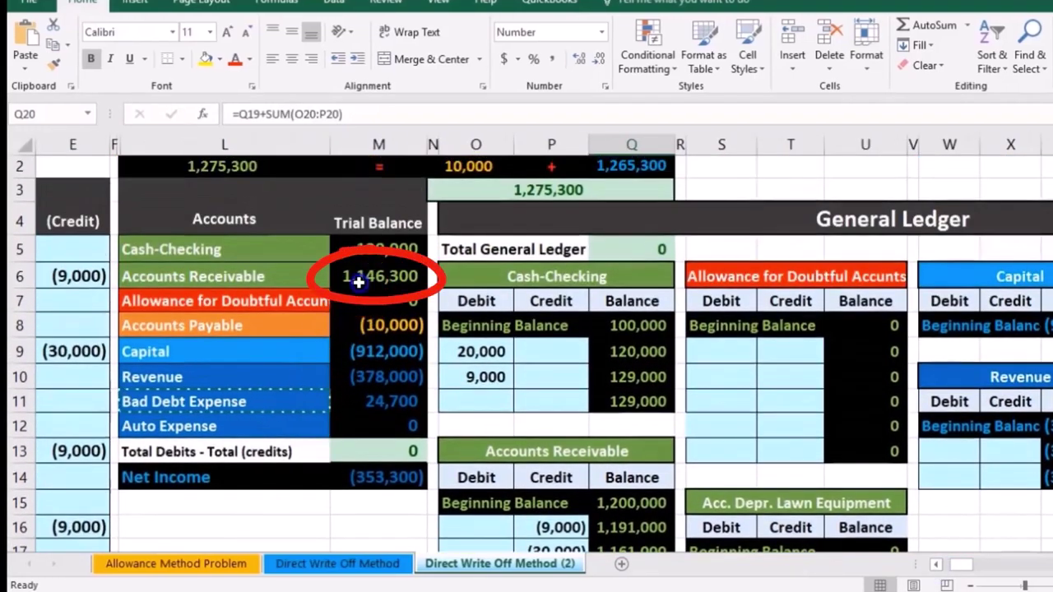
left_click(363, 284)
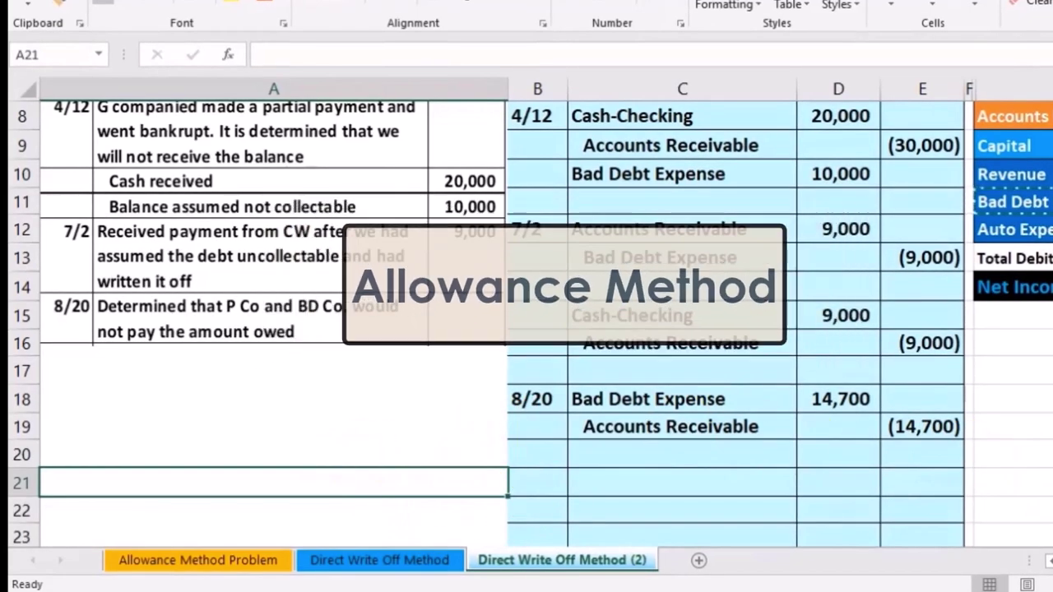
Compare the Allowance for Doubtful Accounts line in row 7 with the Bad Debt Expense line in row 11
scroll(825, 468, "right", 3)
scroll(825, 468, "up", 2)
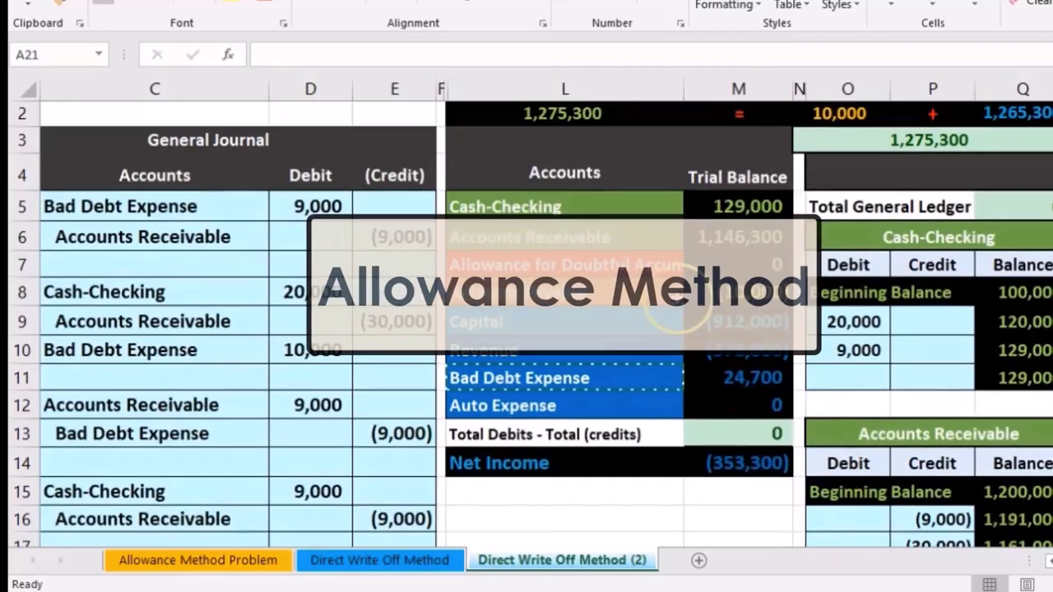
left_click(666, 266)
left_click_drag(666, 265, 746, 263)
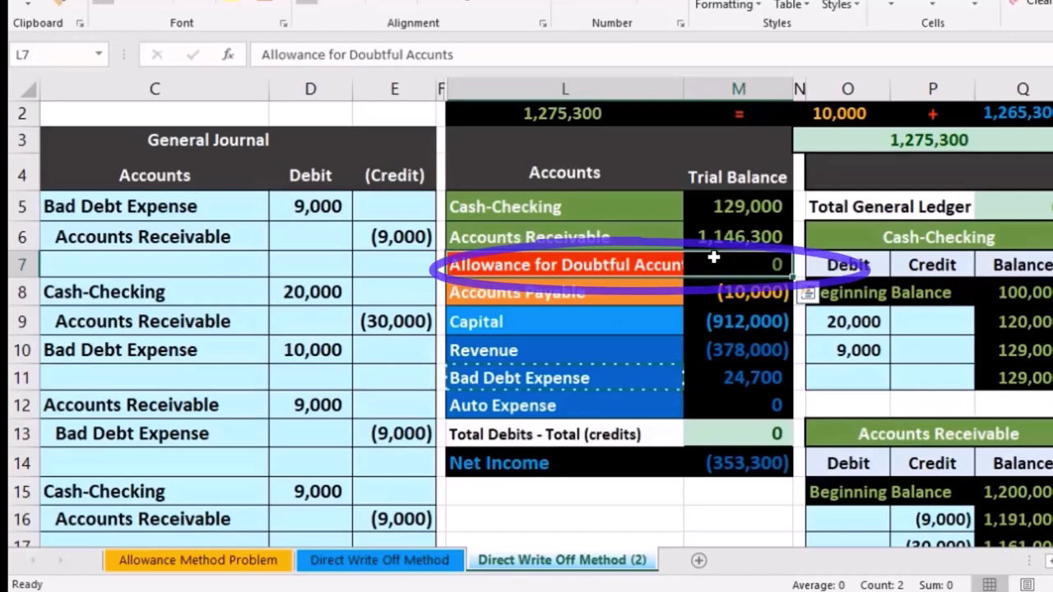
left_click(672, 370)
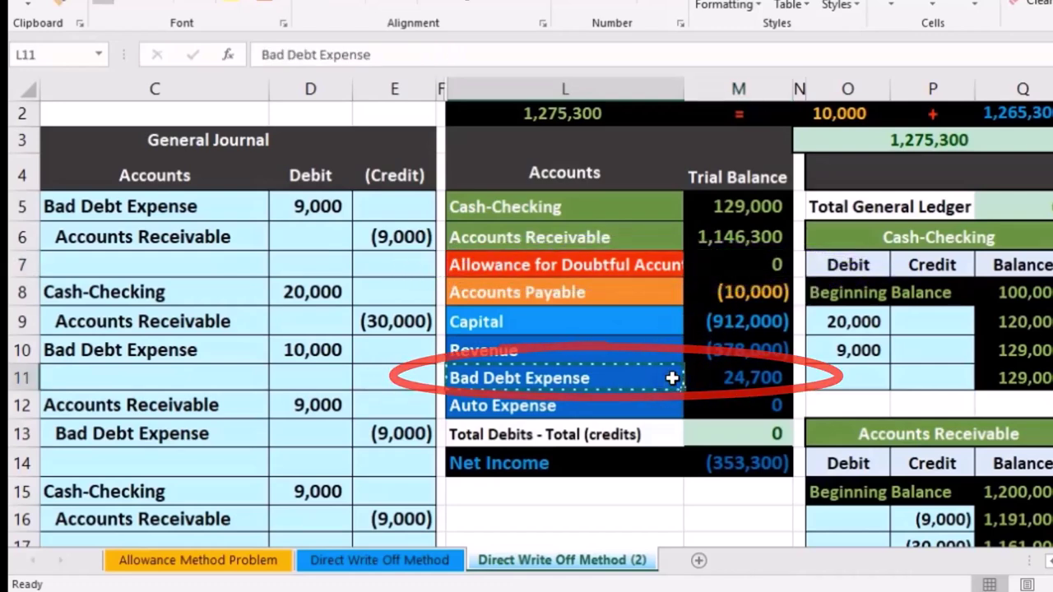
left_click(679, 375)
Compare Revenue with Bad Debt Expense on the trial balance, and relate them to the Allowance for Doubtful Accounts line
left_click(712, 356)
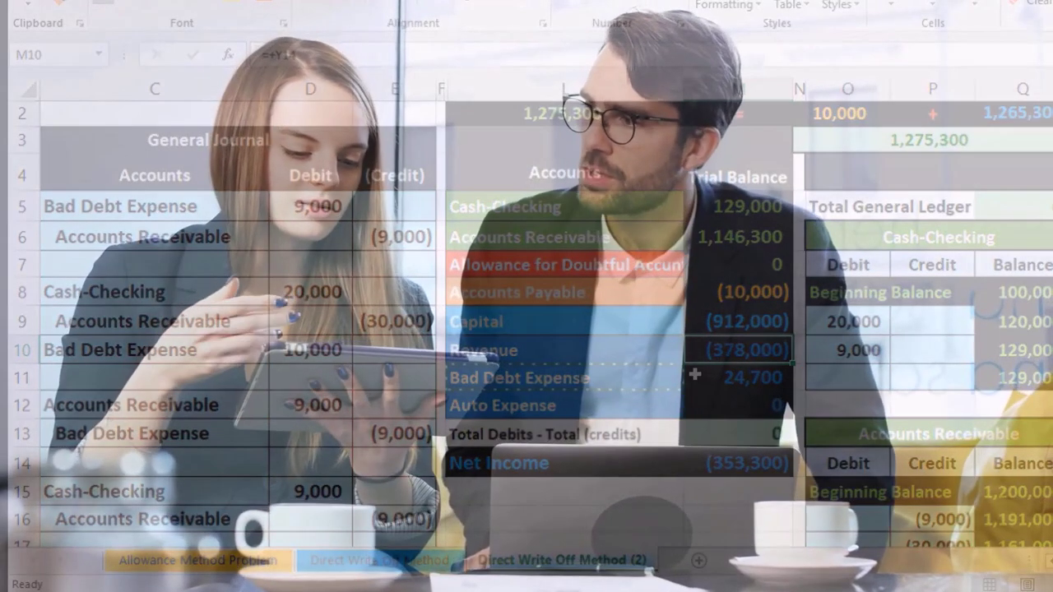
left_click(699, 377)
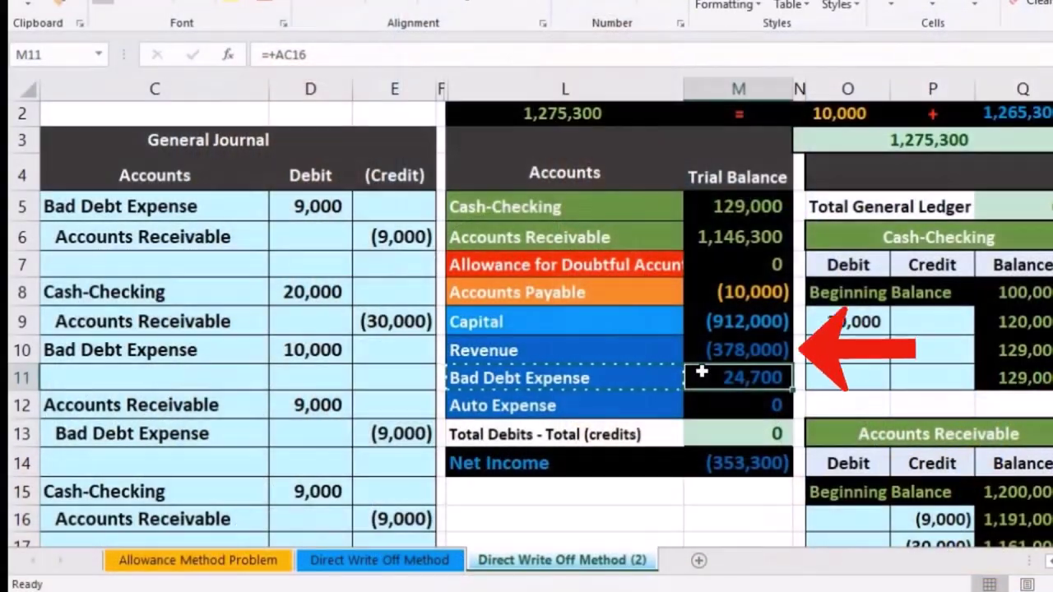
left_click(667, 346)
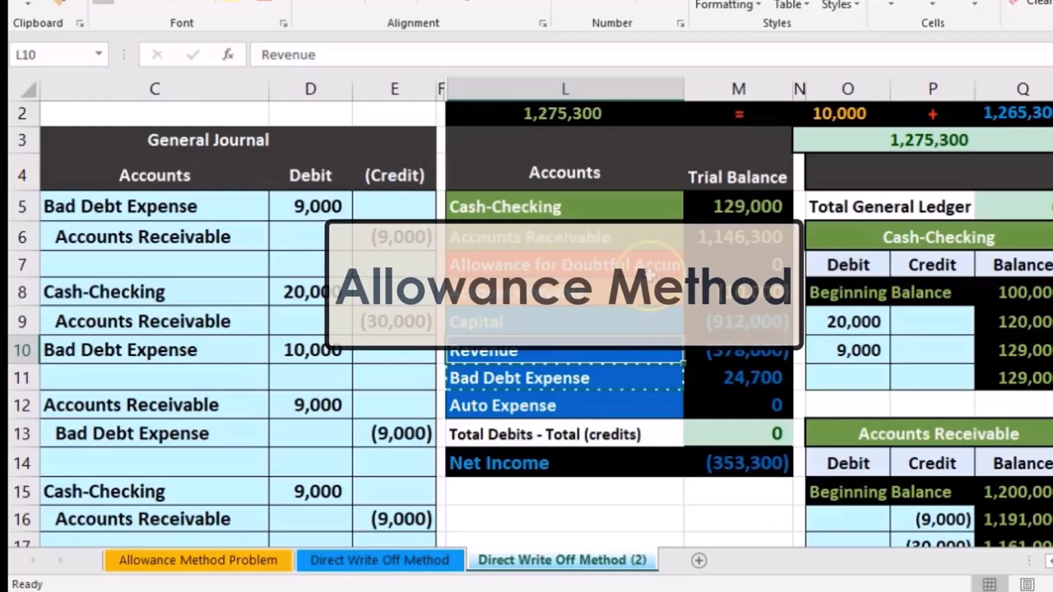
left_click(679, 265)
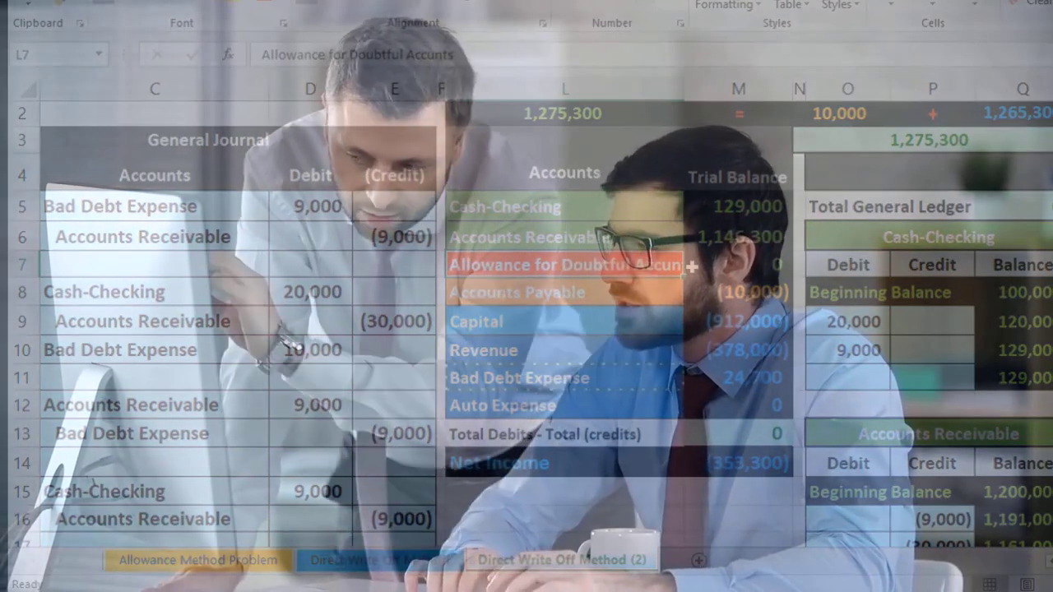
Trace Revenue in M10 and Bad Debt Expense in M11 to Net Income in M14
left_click(696, 349)
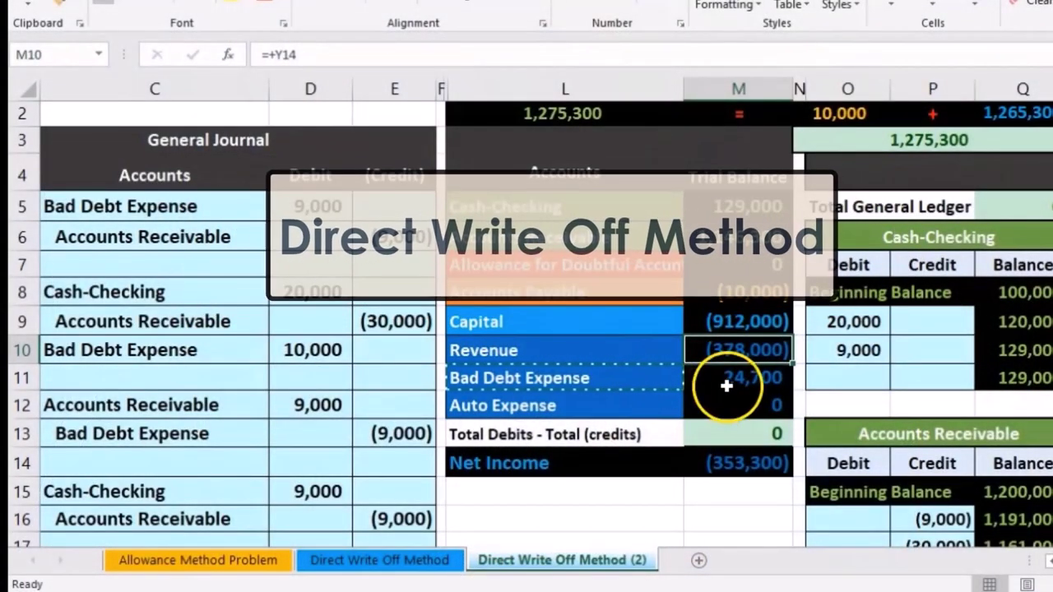
left_click(726, 383)
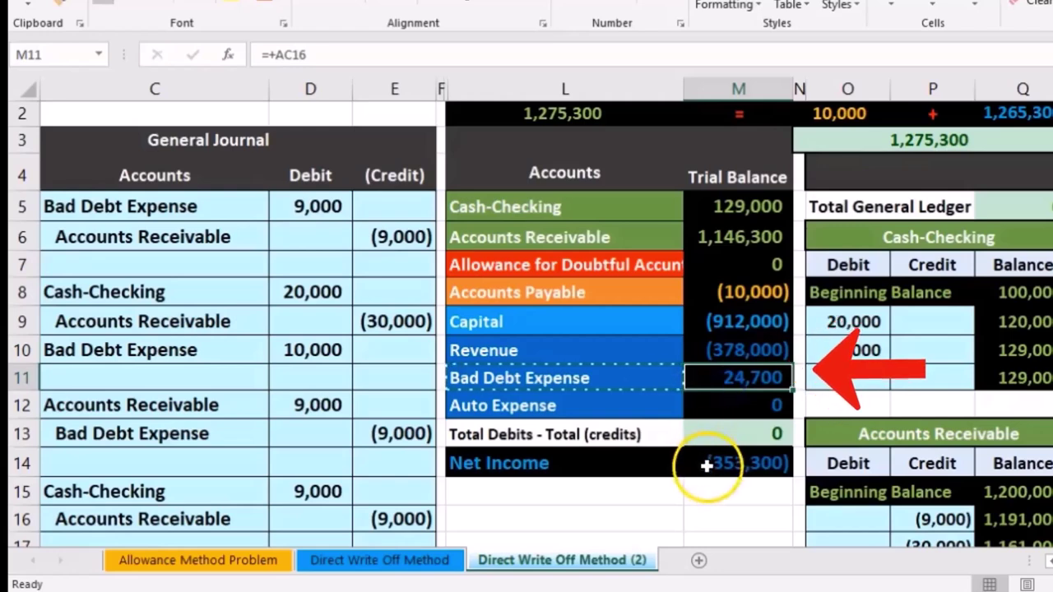
left_click(706, 463)
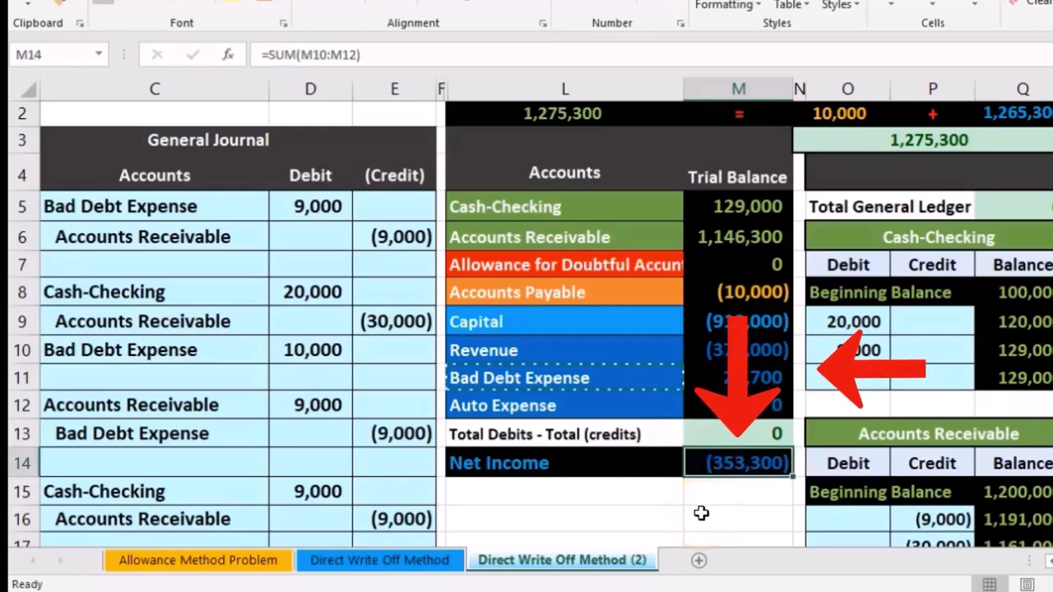